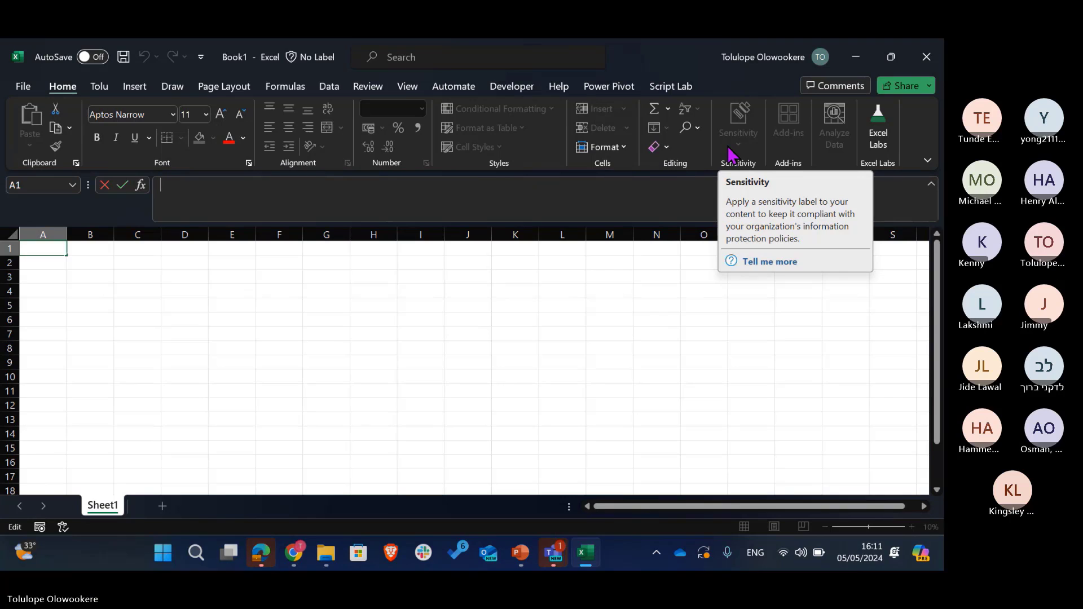
left_click(556, 554)
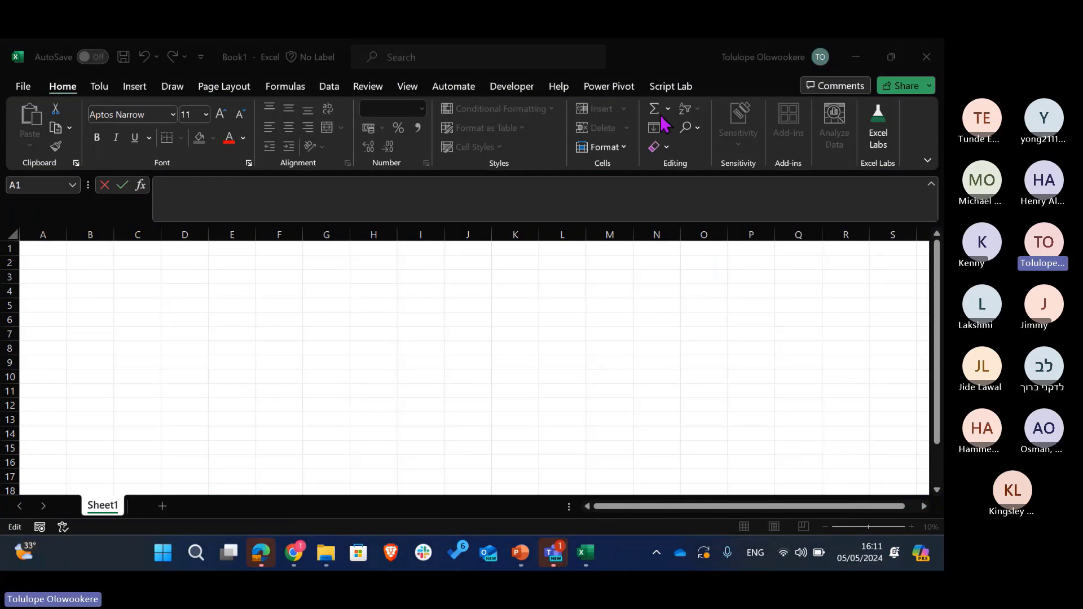
left_click(548, 60)
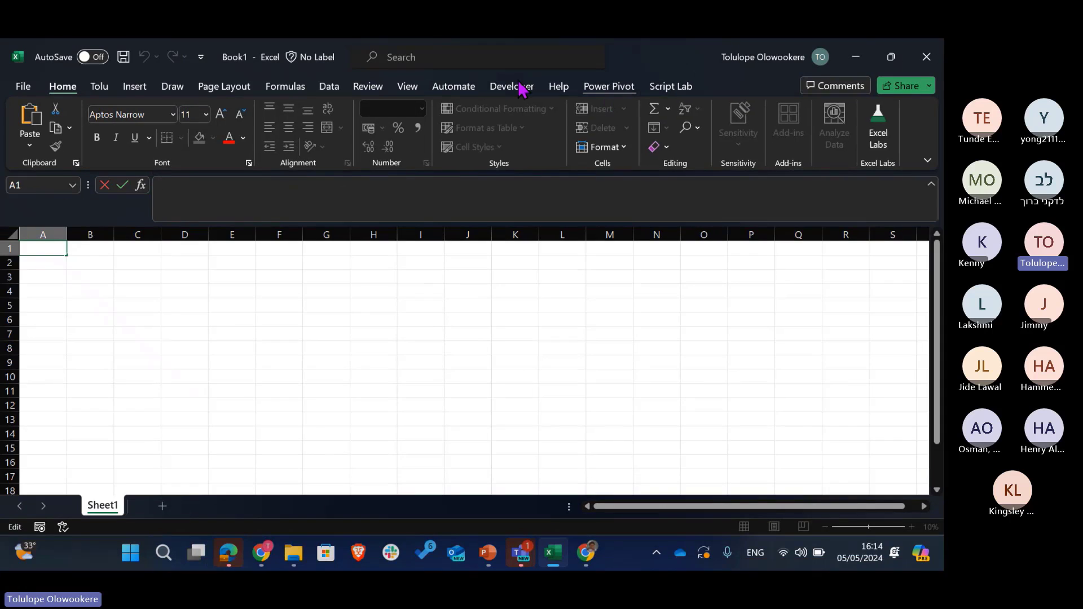
Open the COM add-ins list from the Excel options and accept it with Microsoft Power Map and Microsoft Power Pivot for Excel enabled.
left_click(24, 86)
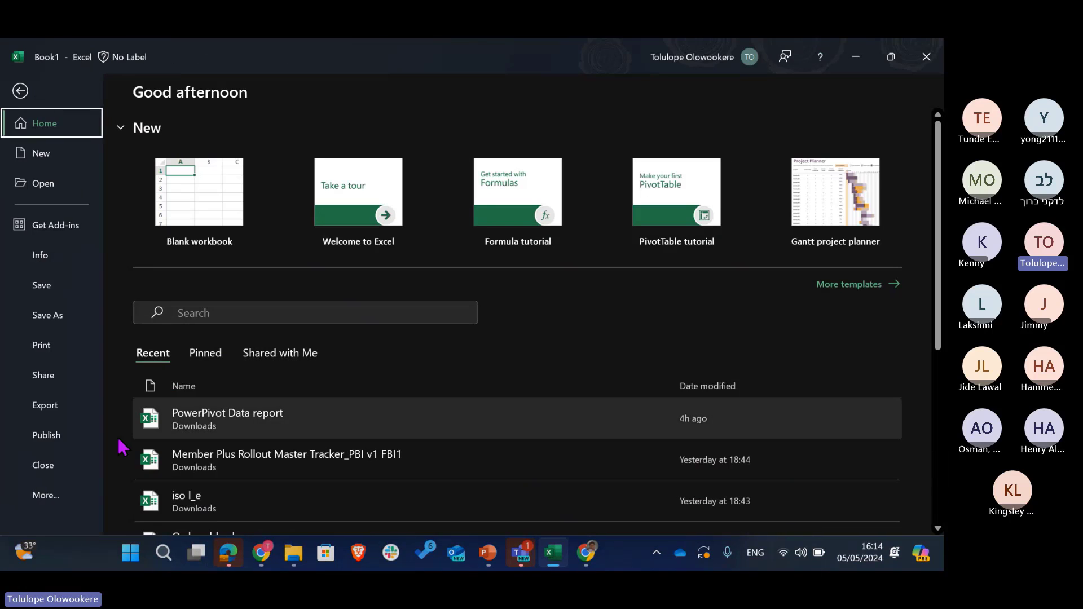
left_click(75, 498)
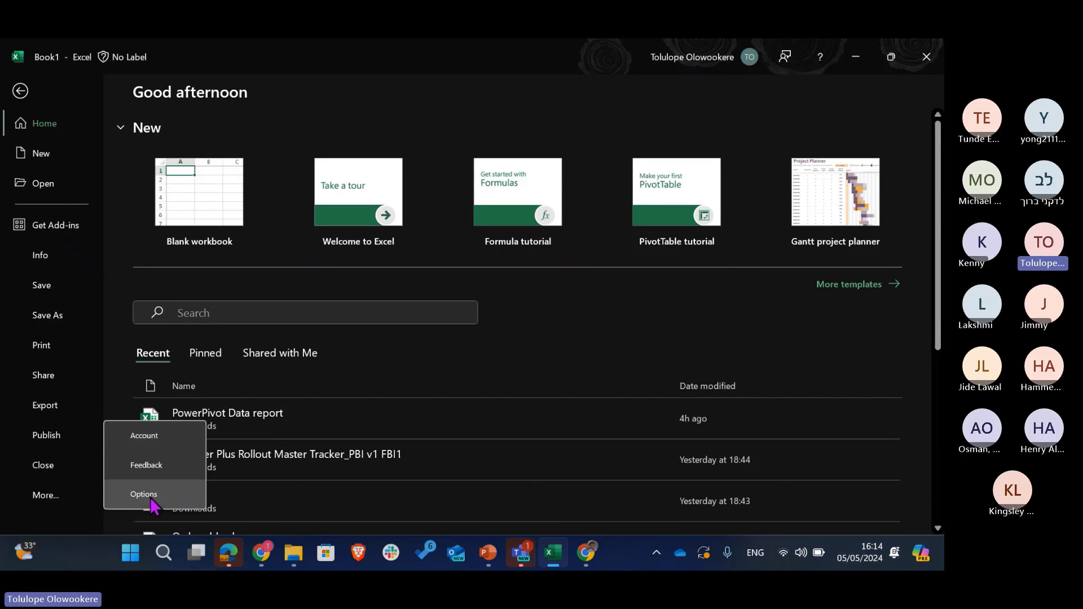
left_click(142, 494)
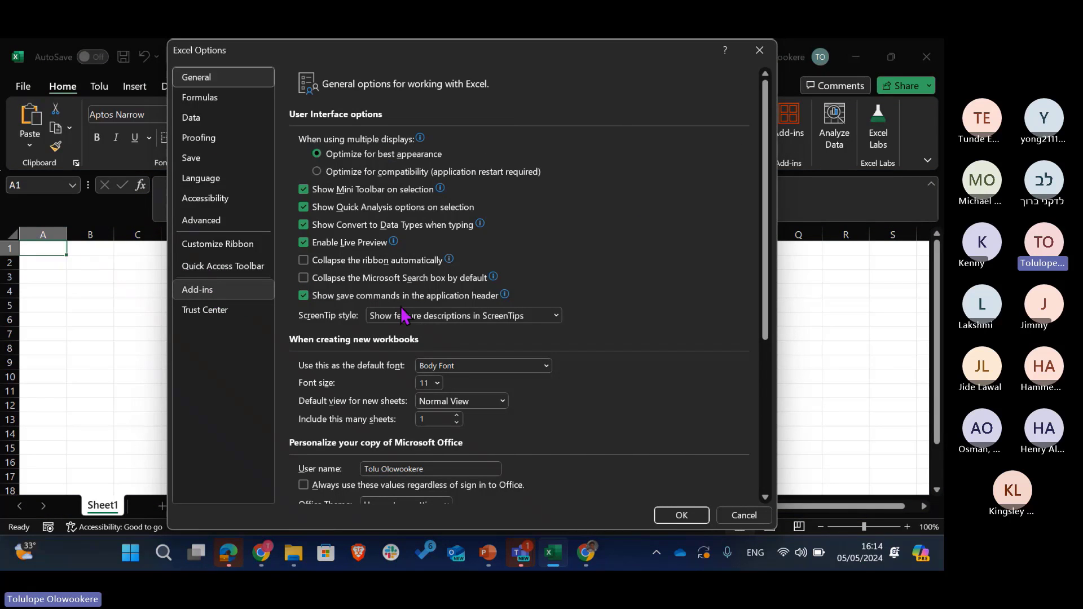
left_click(231, 295)
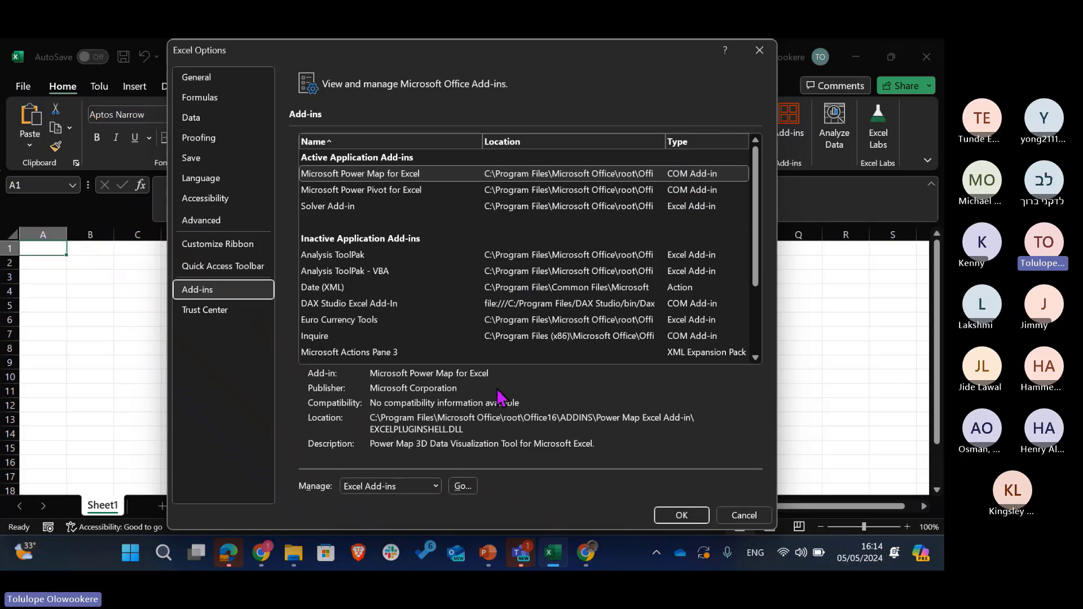
left_click(437, 489)
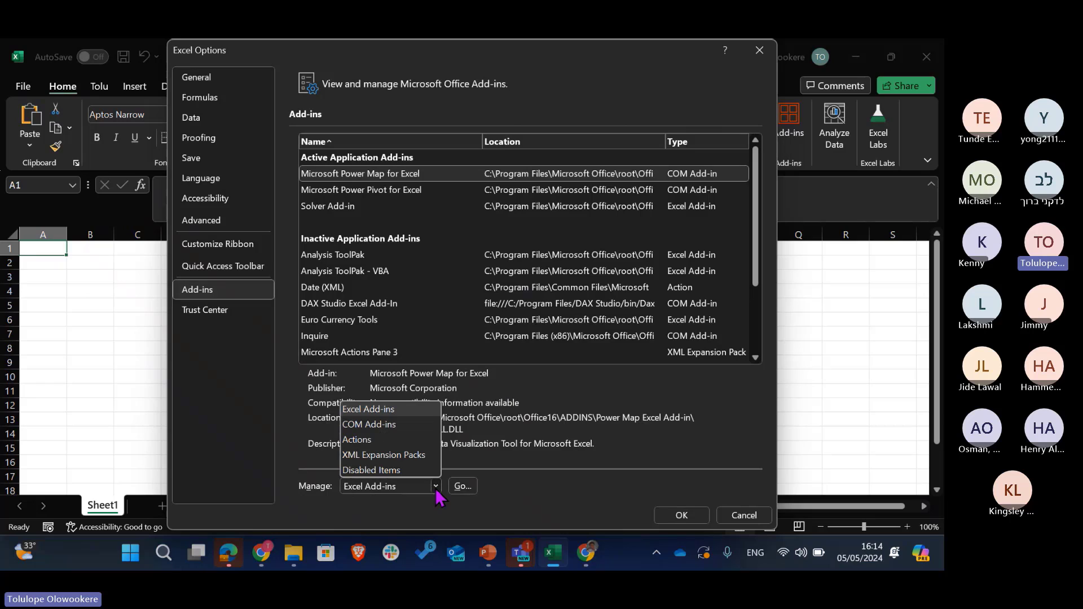
left_click(388, 434)
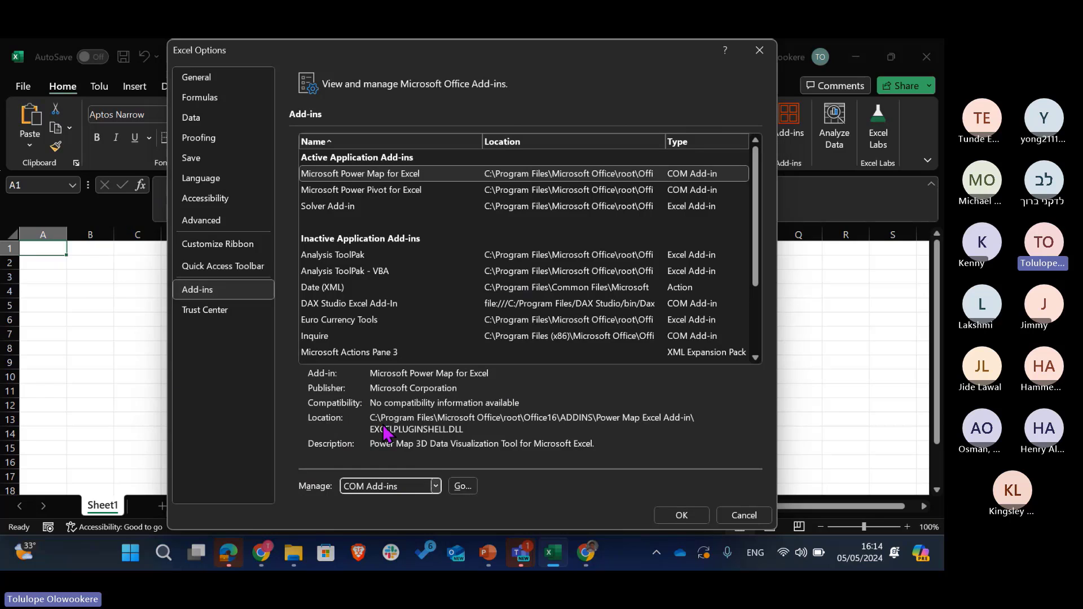
left_click(464, 490)
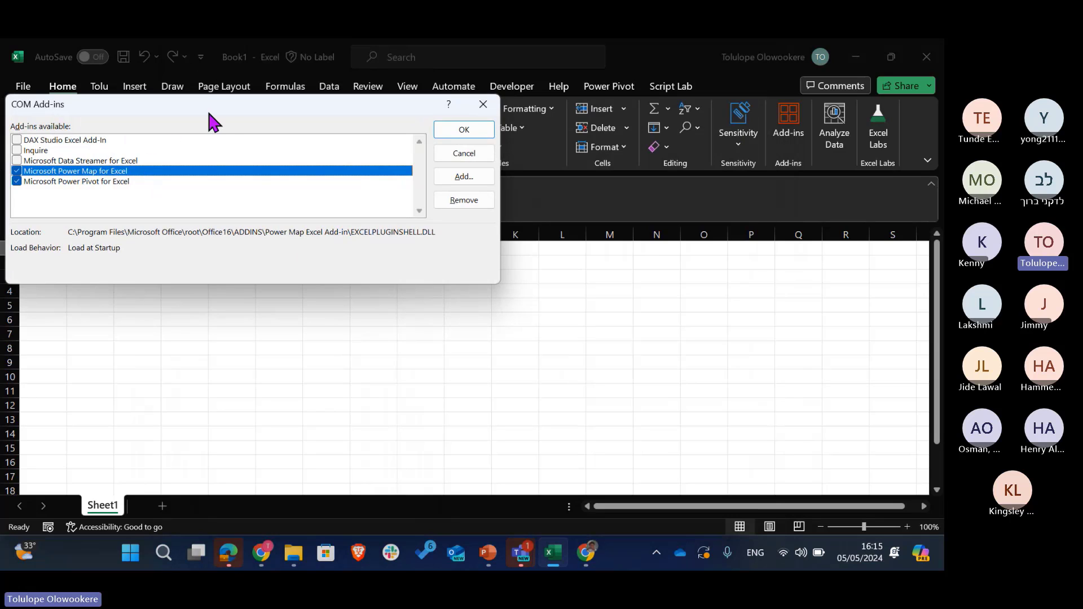
left_click_drag(224, 105, 444, 273)
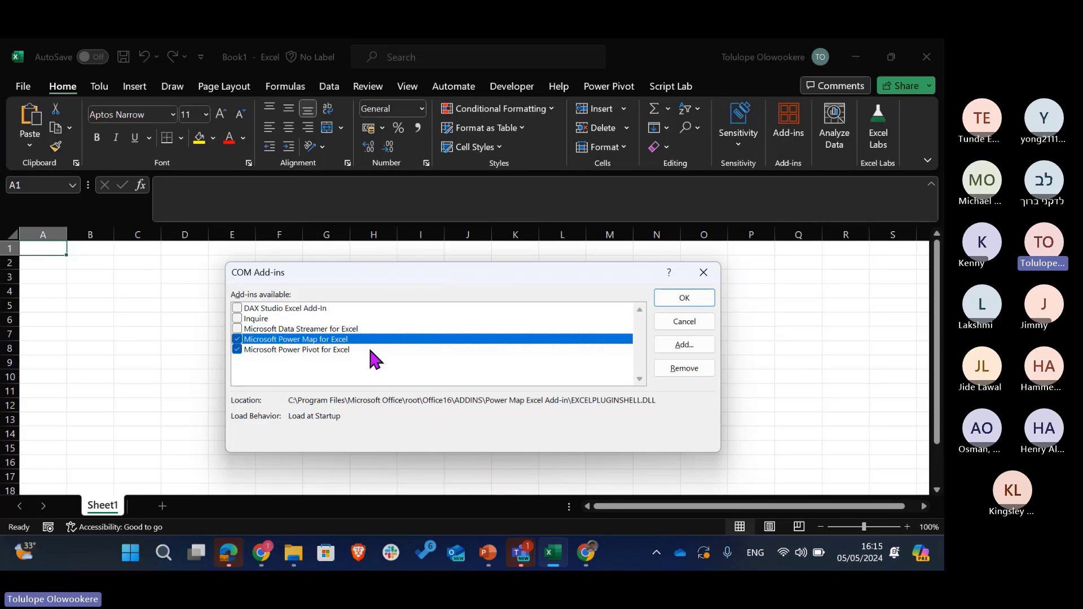
left_click(685, 304)
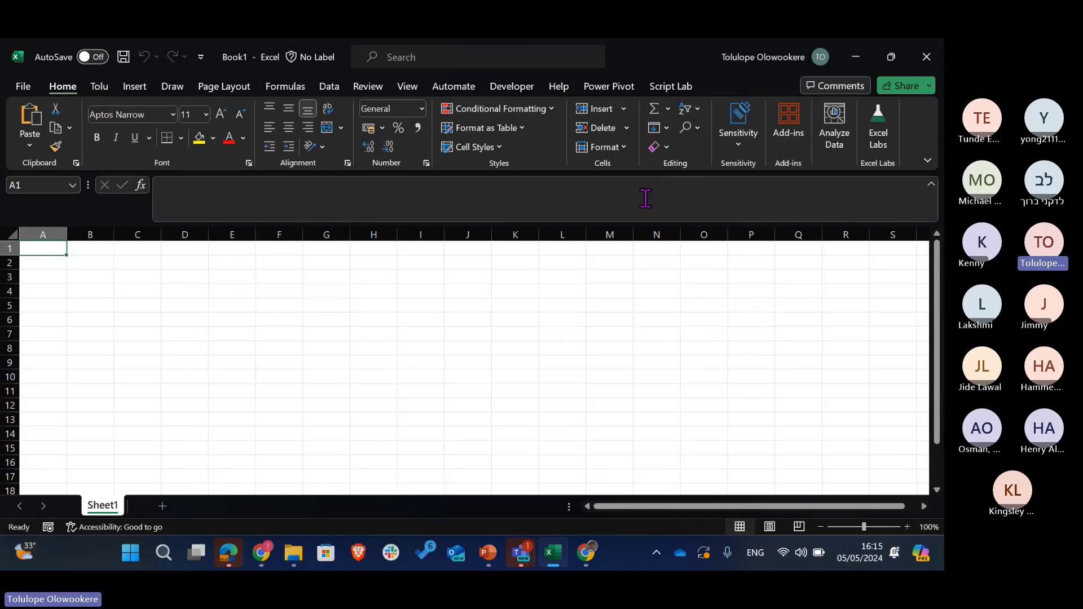
Open the Power Pivot window for managing the workbook's data model.
left_click(608, 87)
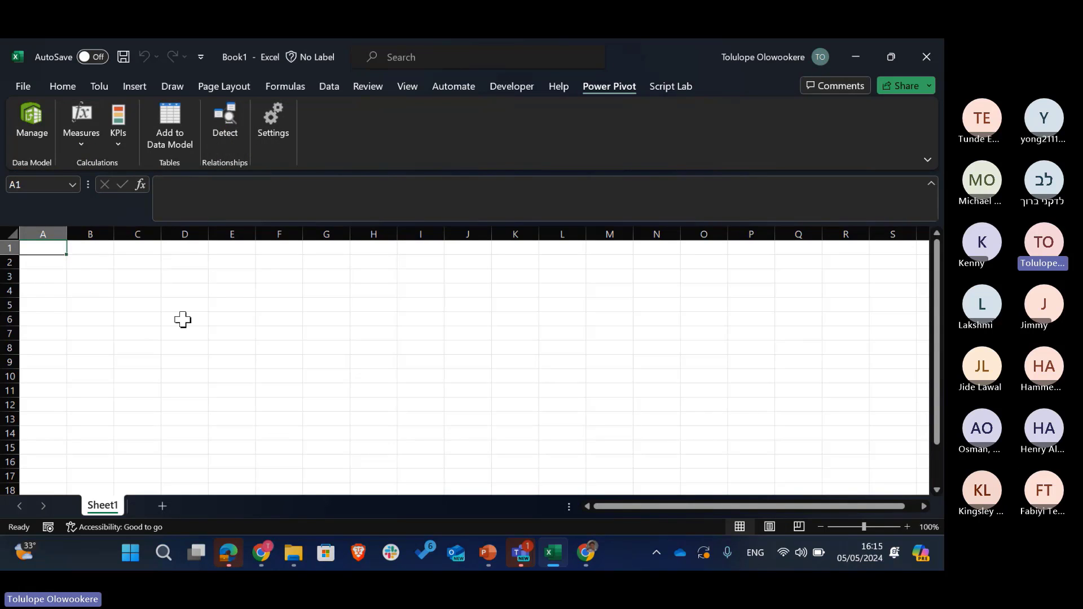
left_click(28, 128)
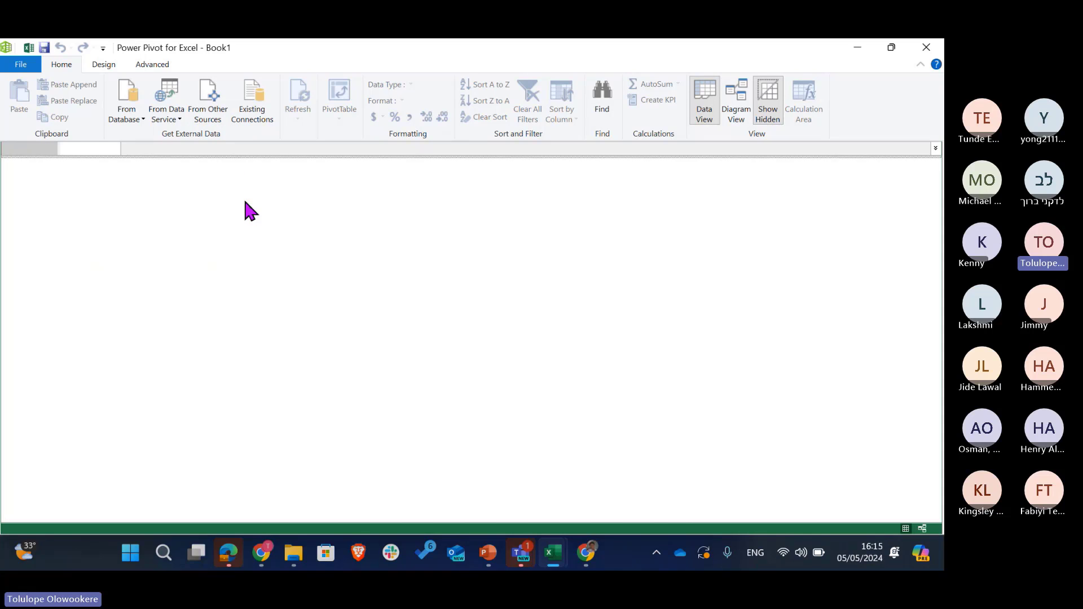
left_click(210, 116)
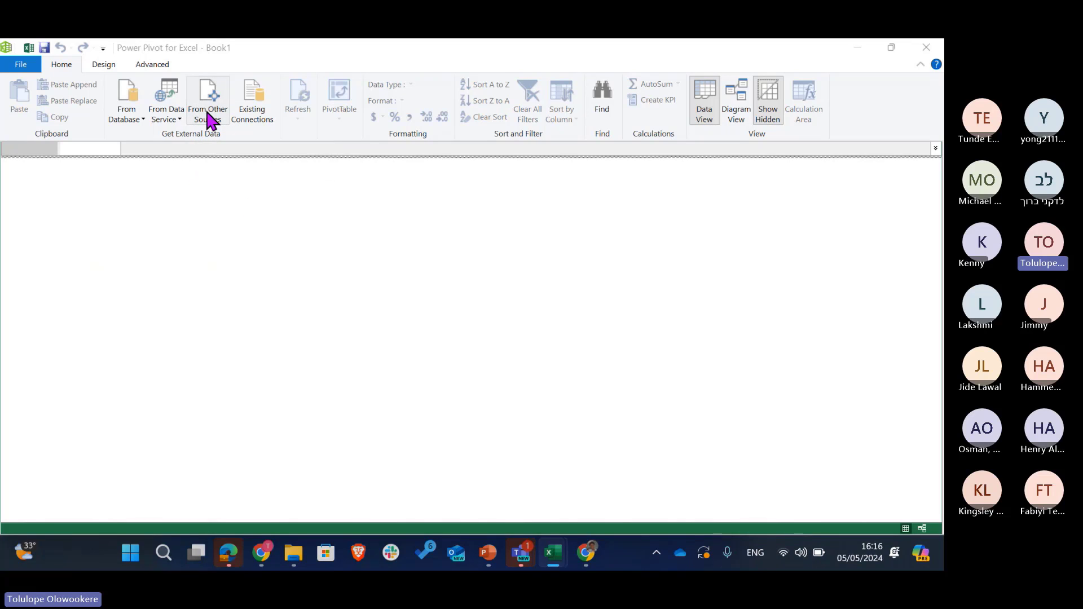
scroll(556, 443, "down", 10)
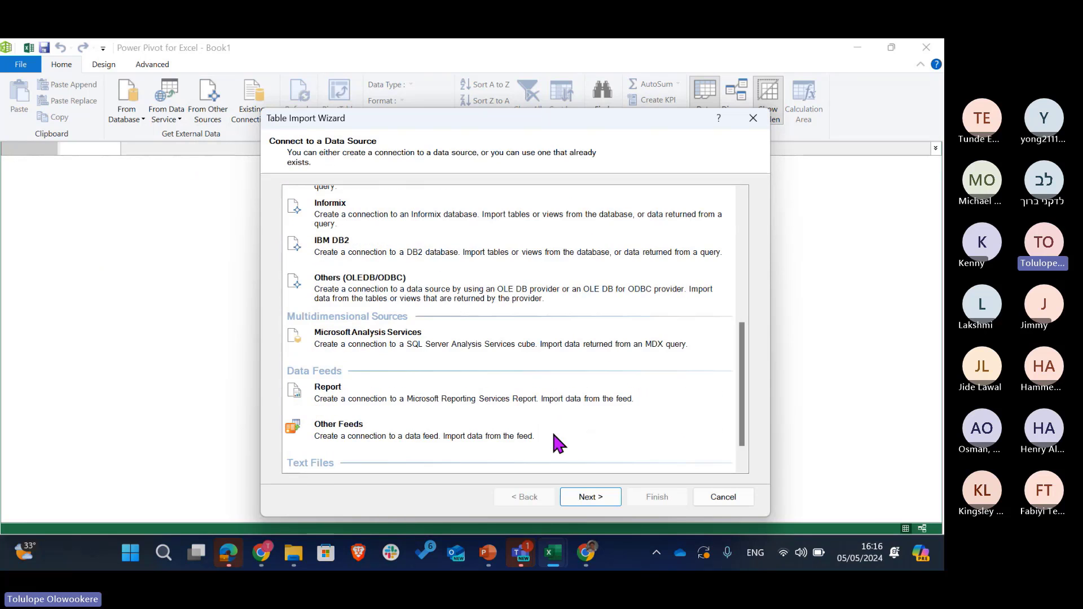
scroll(556, 443, "down", 1)
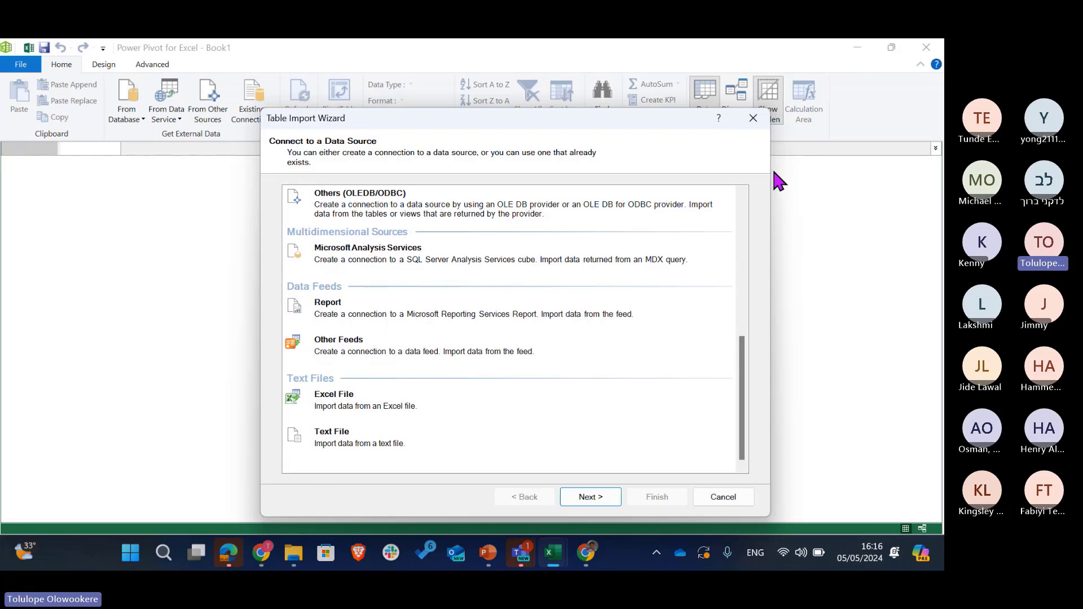
left_click(753, 118)
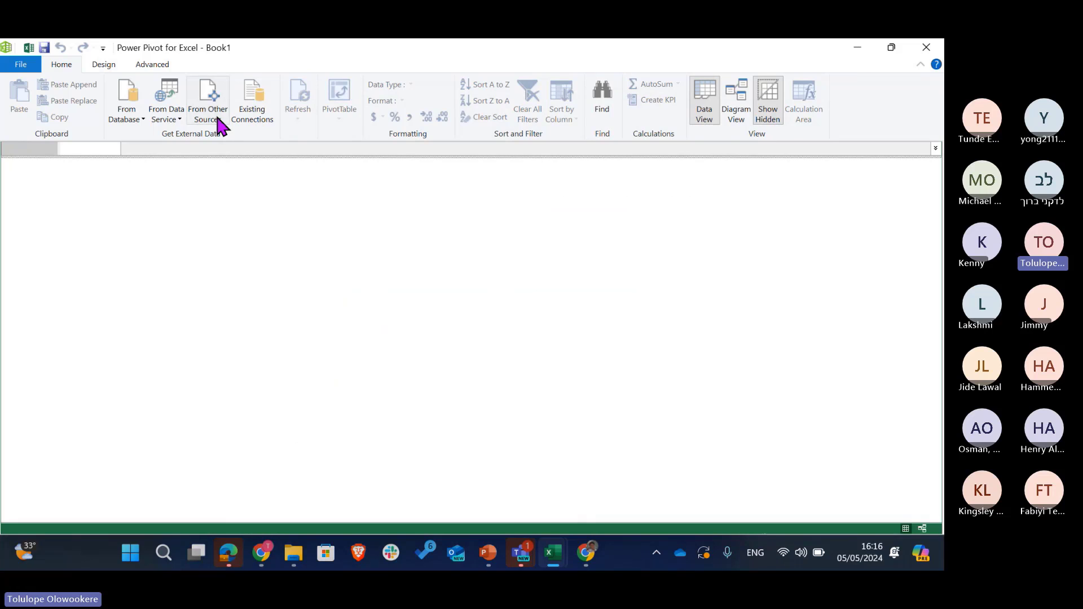
Start a table import from other sources and choose Excel File as the data source type.
left_click(215, 115)
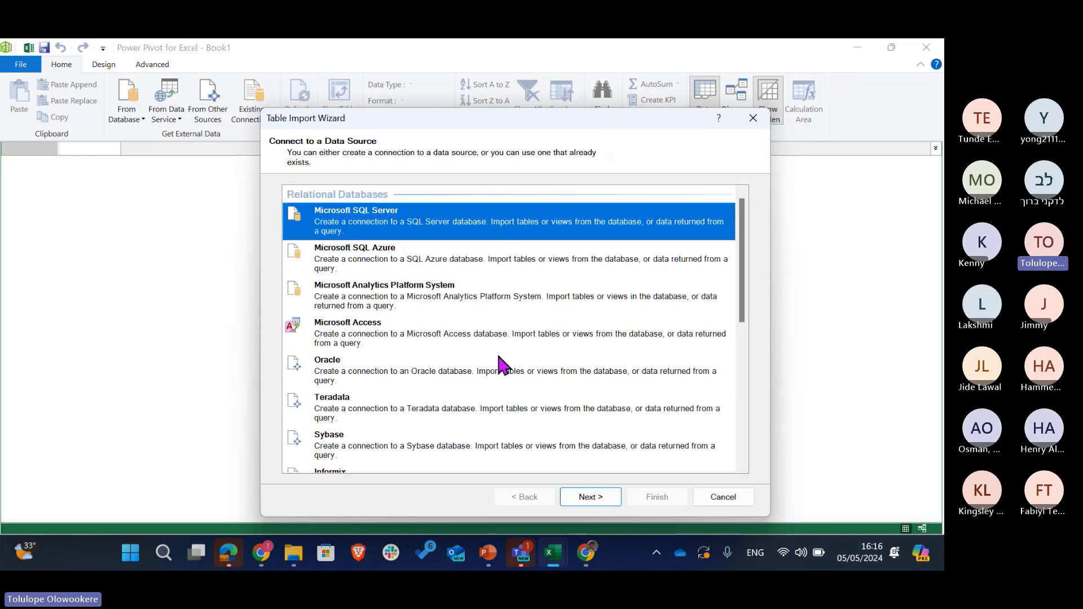
scroll(499, 357, "down", 10)
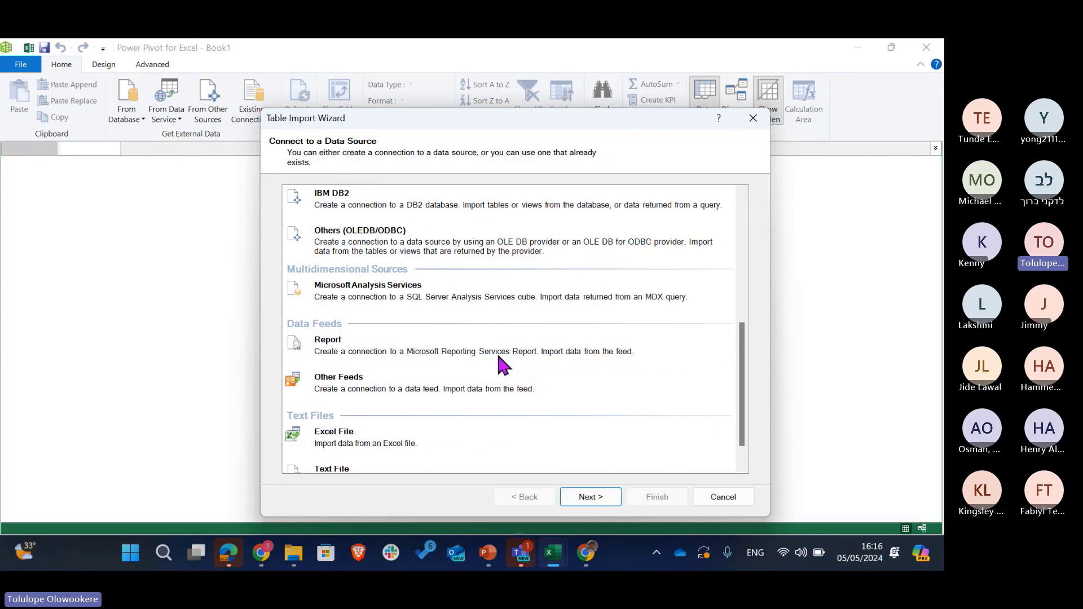
scroll(498, 365, "down", 2)
scroll(499, 358, "up", 12)
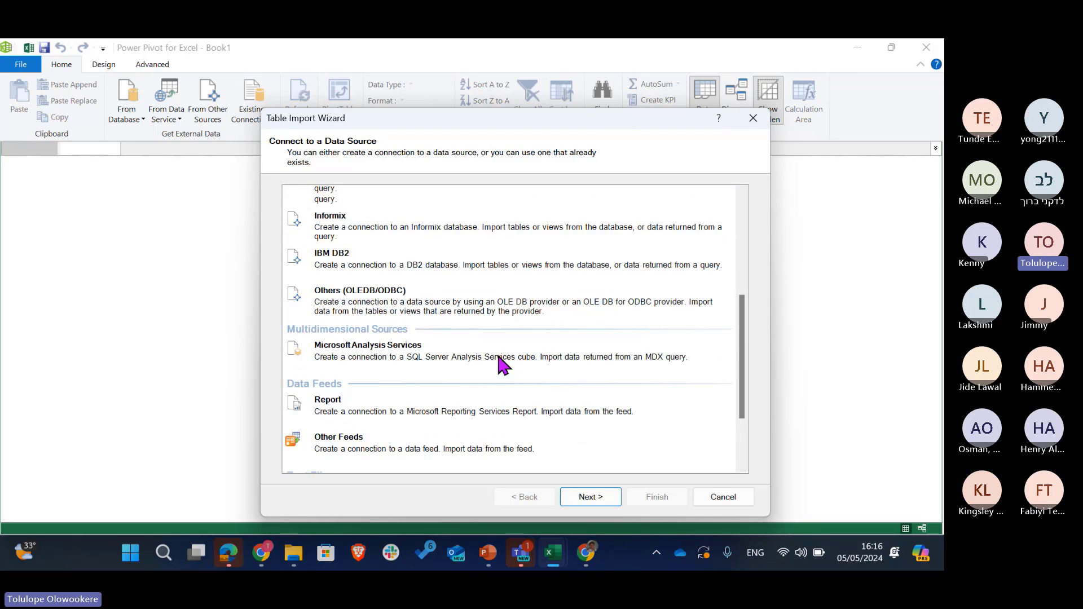
scroll(499, 357, "down", 12)
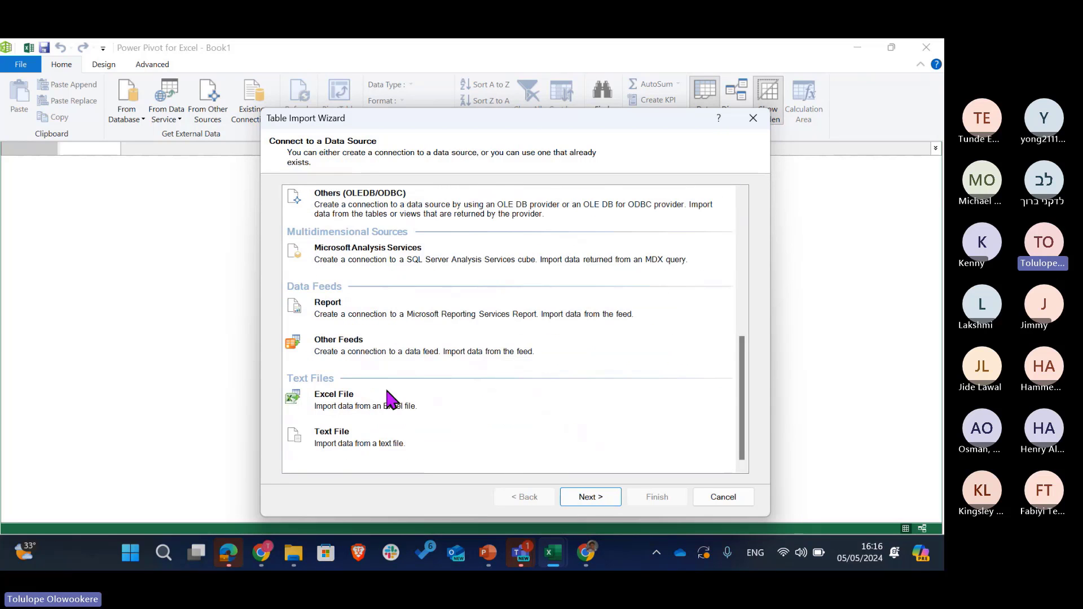
left_click(370, 403)
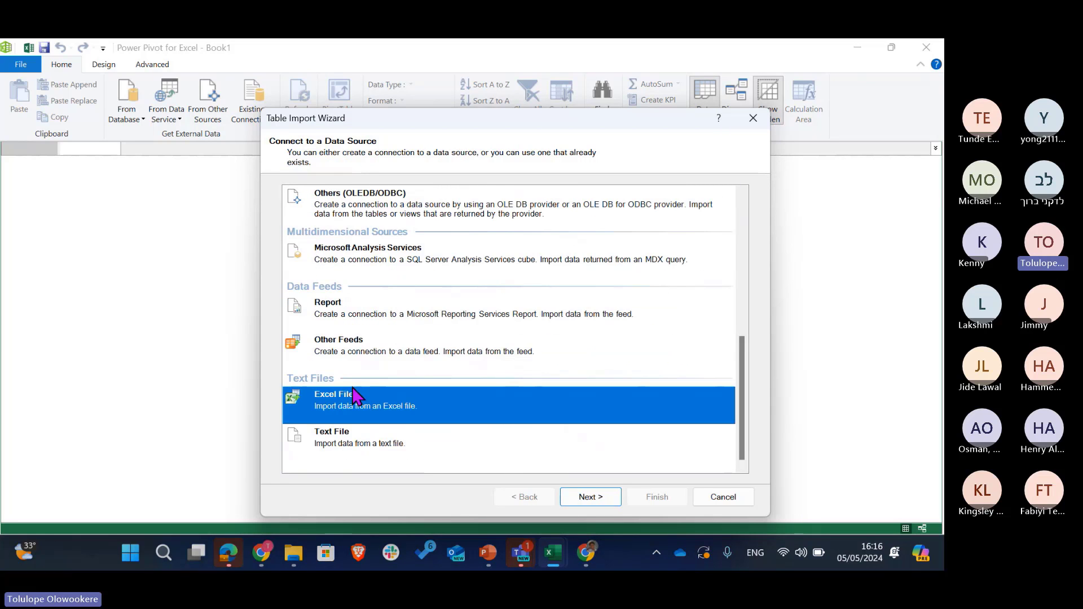
left_click(595, 497)
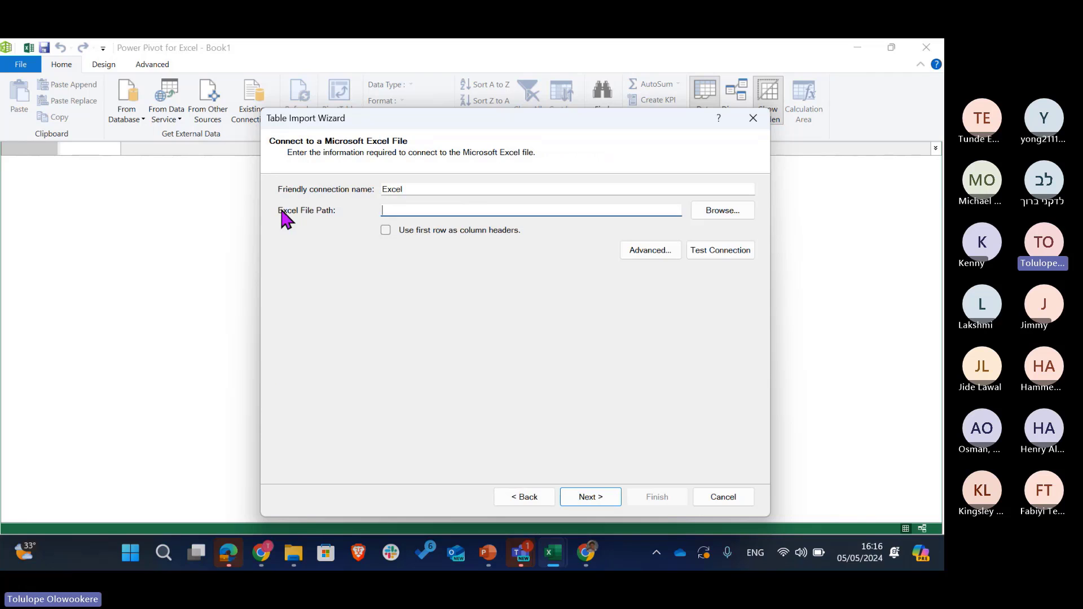
Set the Excel file for the connection to Orders-bbsales from the PowerPivotdata folder inside the UrBizEdge training materials folder.
left_click(724, 217)
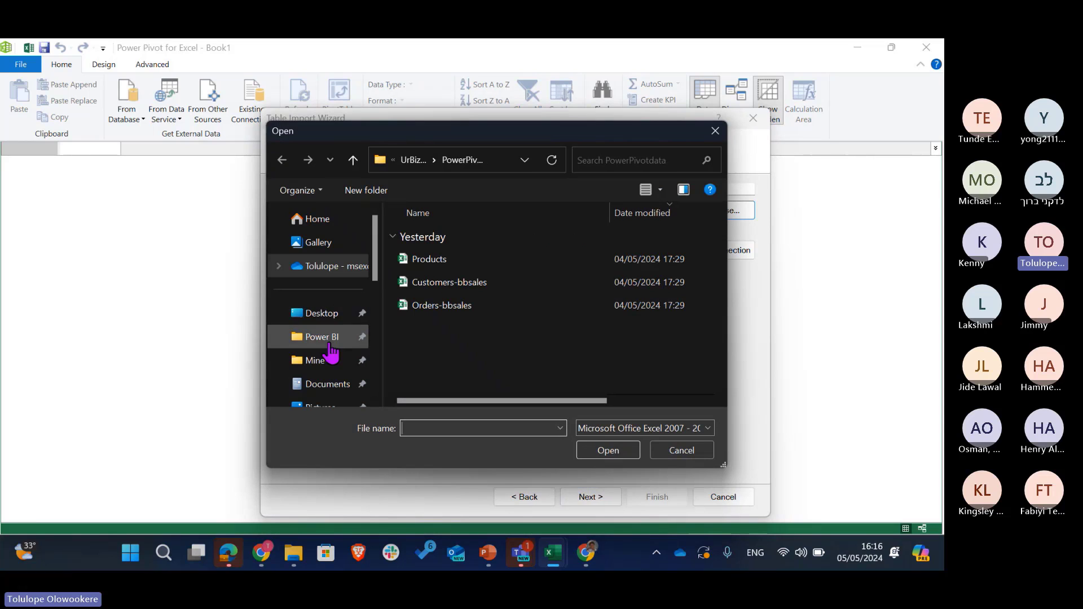
scroll(332, 354, "down", 5)
scroll(332, 354, "up", 5)
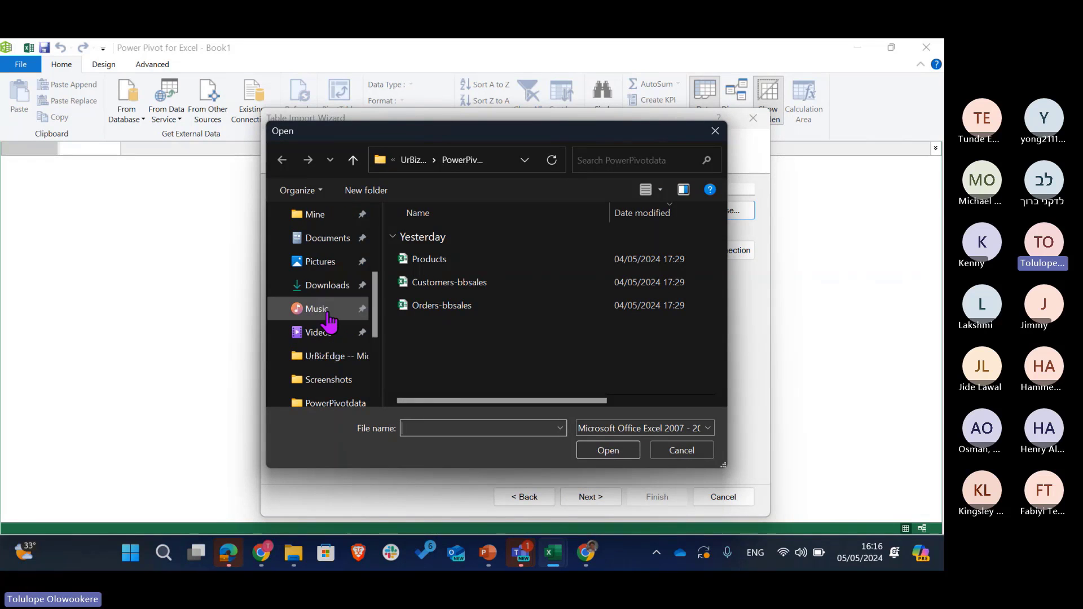
left_click(328, 286)
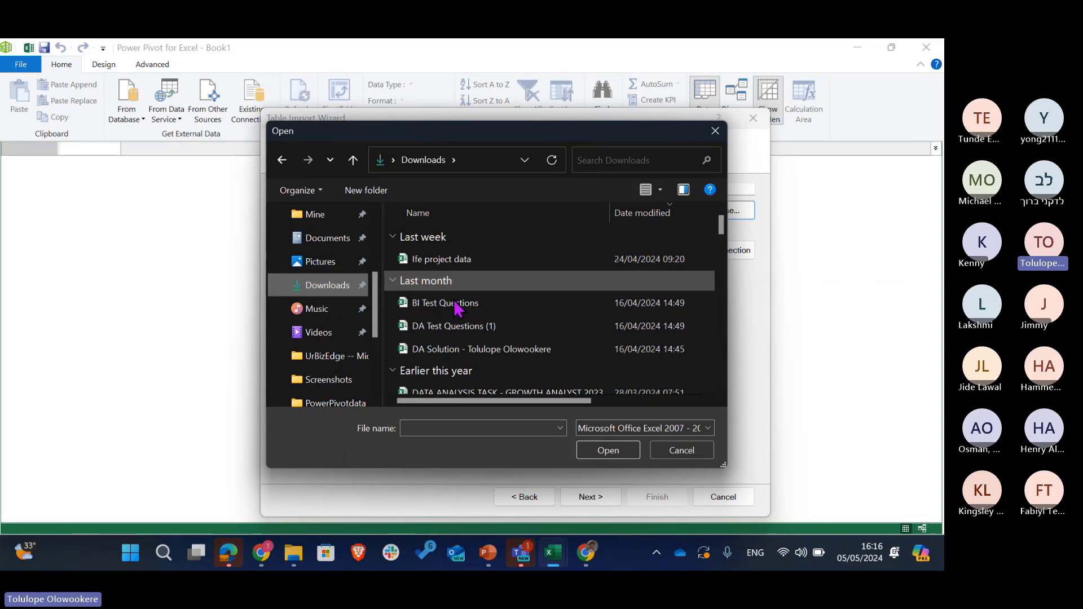
left_click(345, 364)
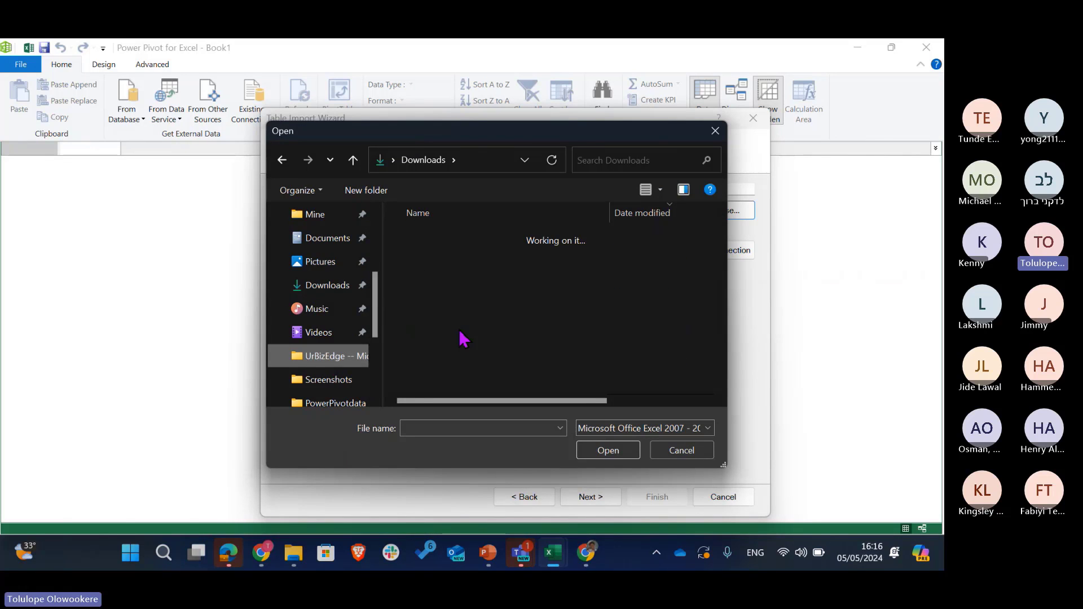
double_click(418, 260)
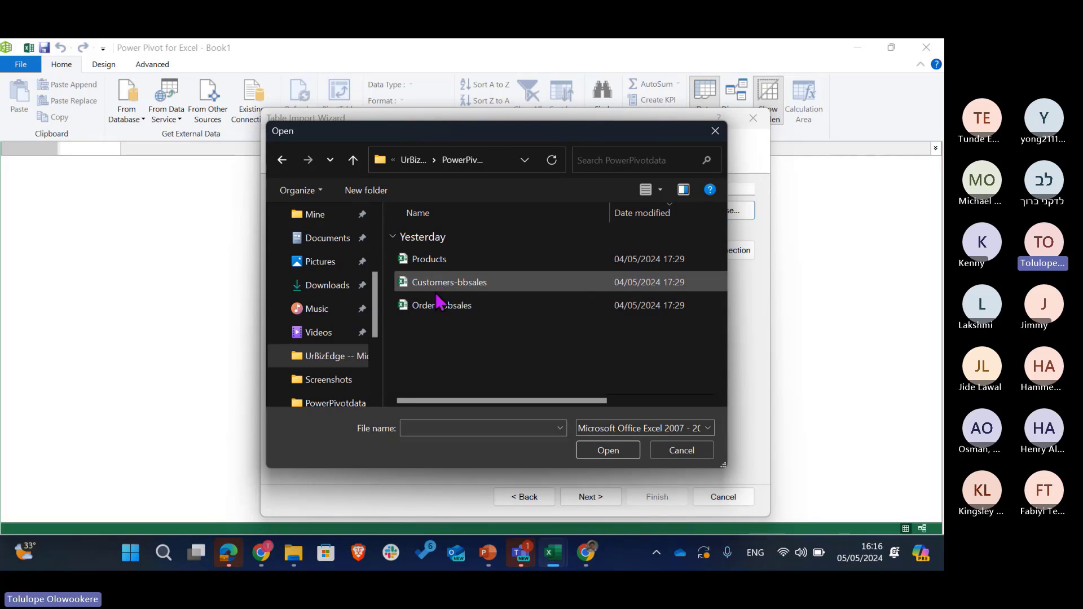
left_click(456, 316)
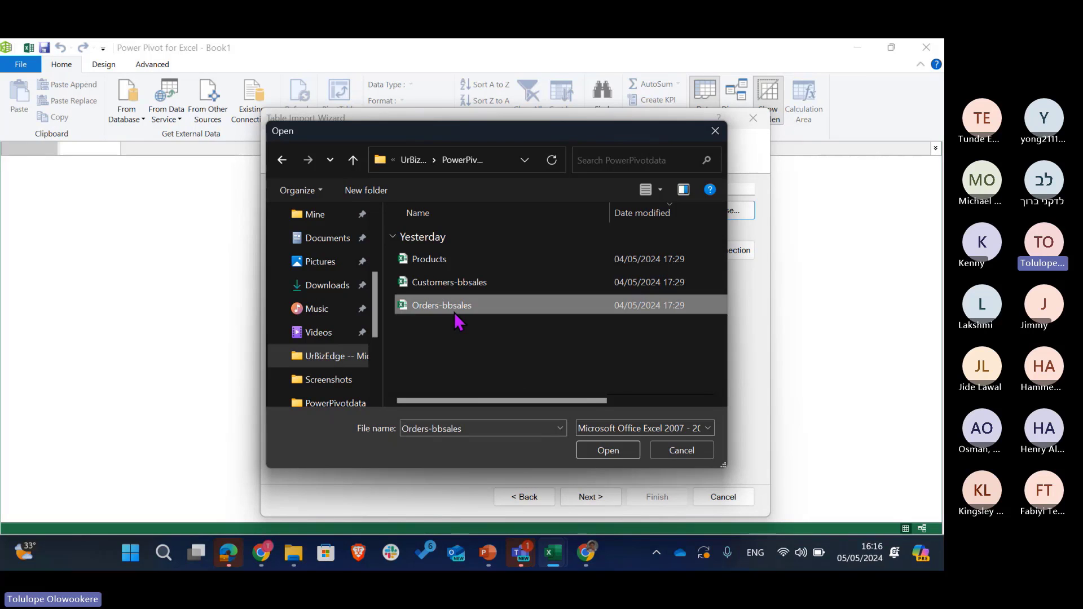
left_click(608, 451)
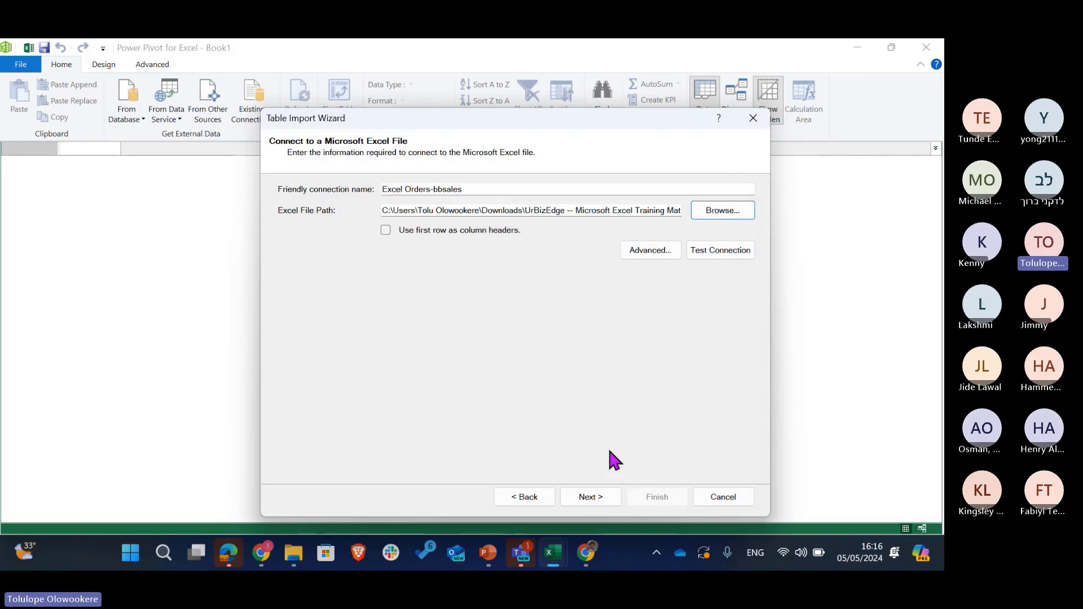
Use the first row as column headers, and import the orders$ table into the data model after previewing its data.
left_click(386, 230)
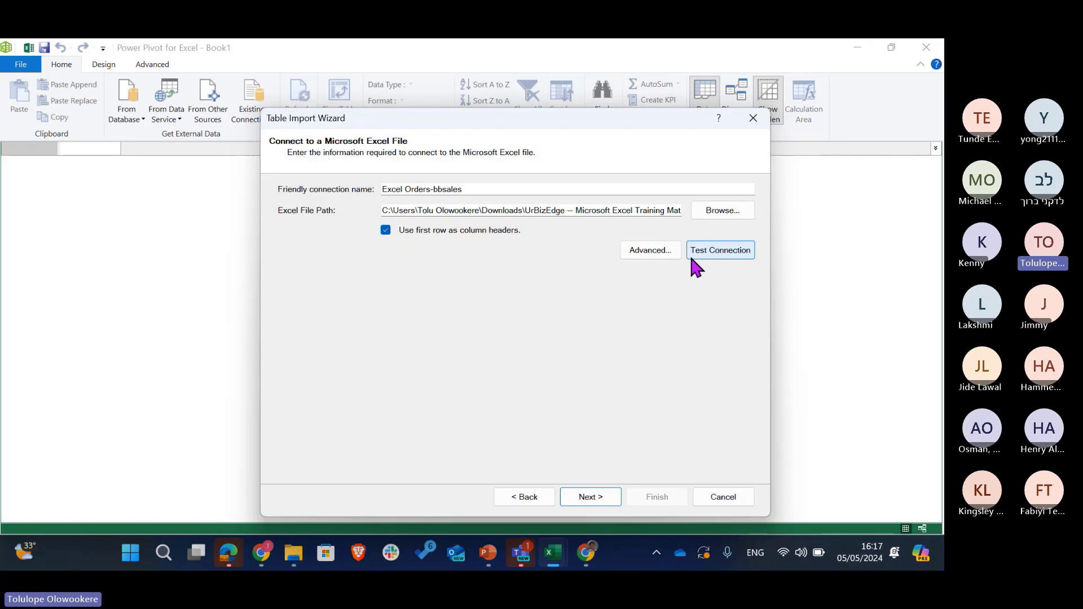
left_click(590, 498)
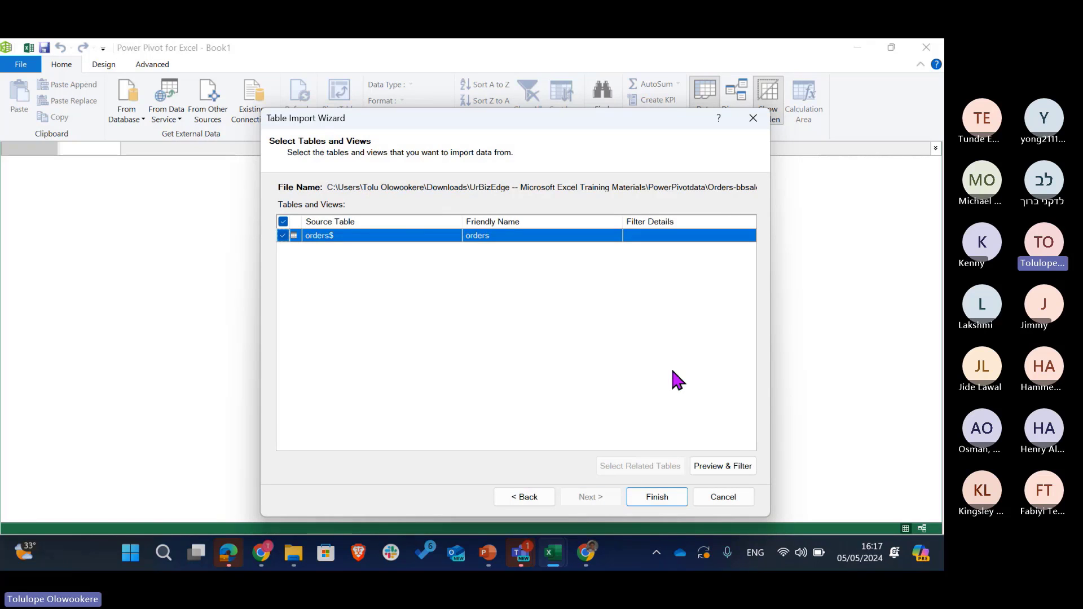
left_click(733, 467)
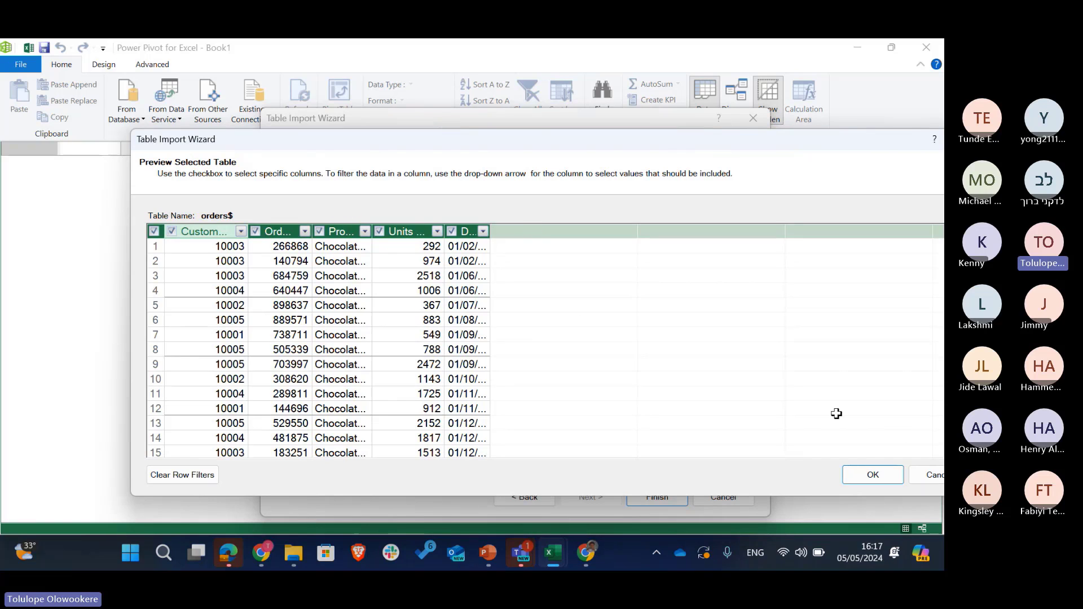
left_click(936, 481)
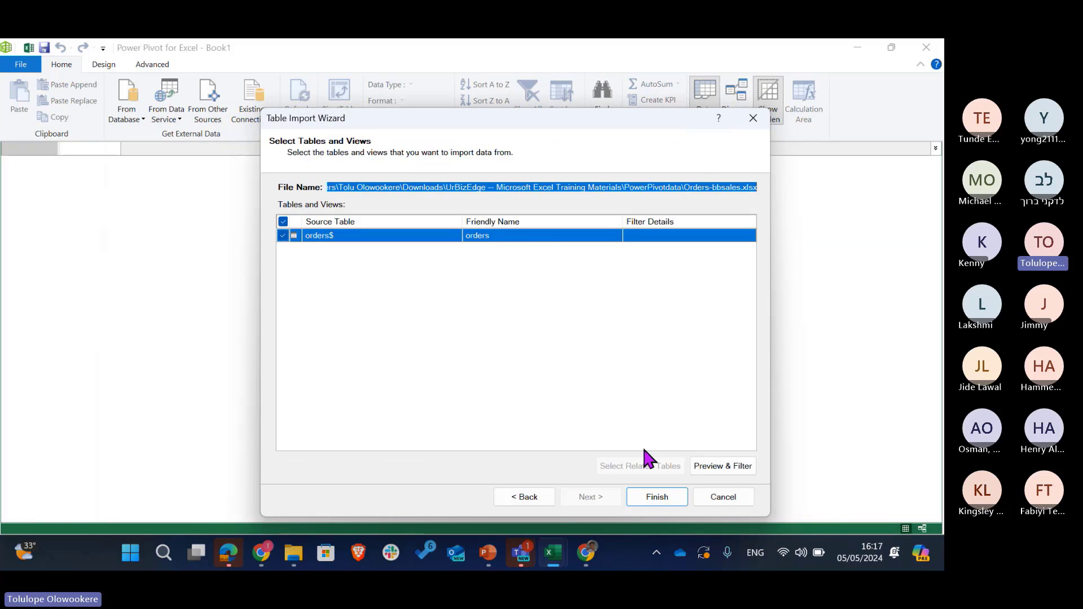
left_click(658, 497)
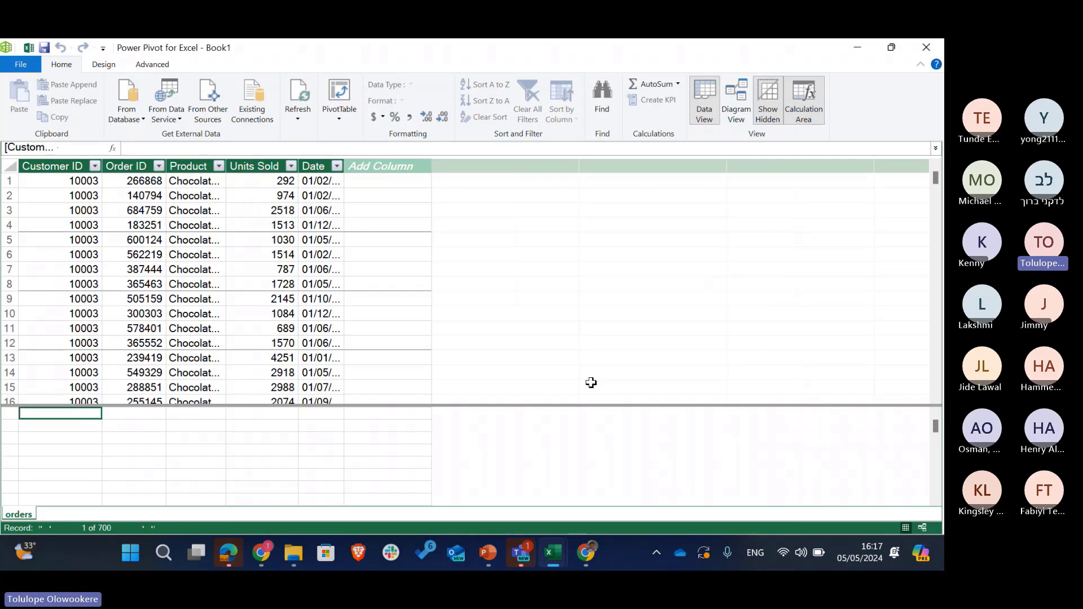
Start a table import from other sources with Excel File as the source type, and set the Products workbook as its file.
left_click(195, 127)
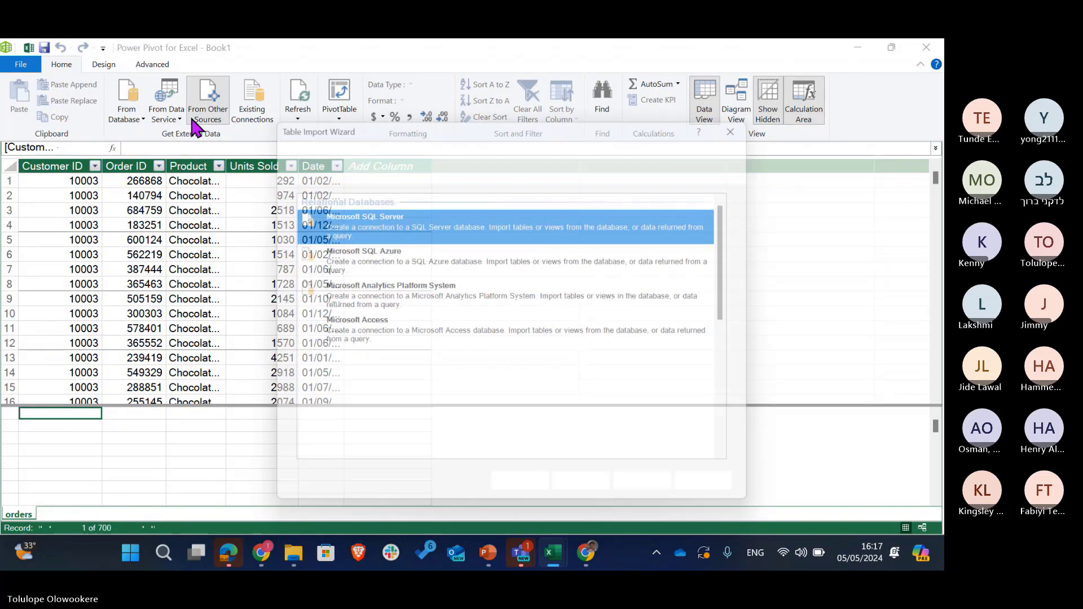
scroll(427, 345, "down", 5)
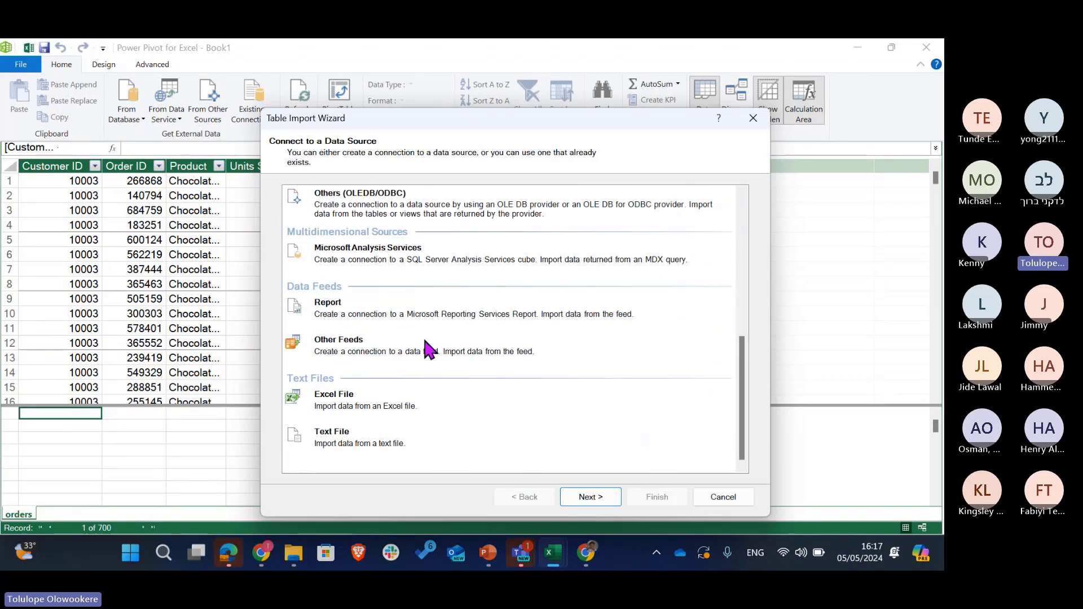
left_click(347, 400)
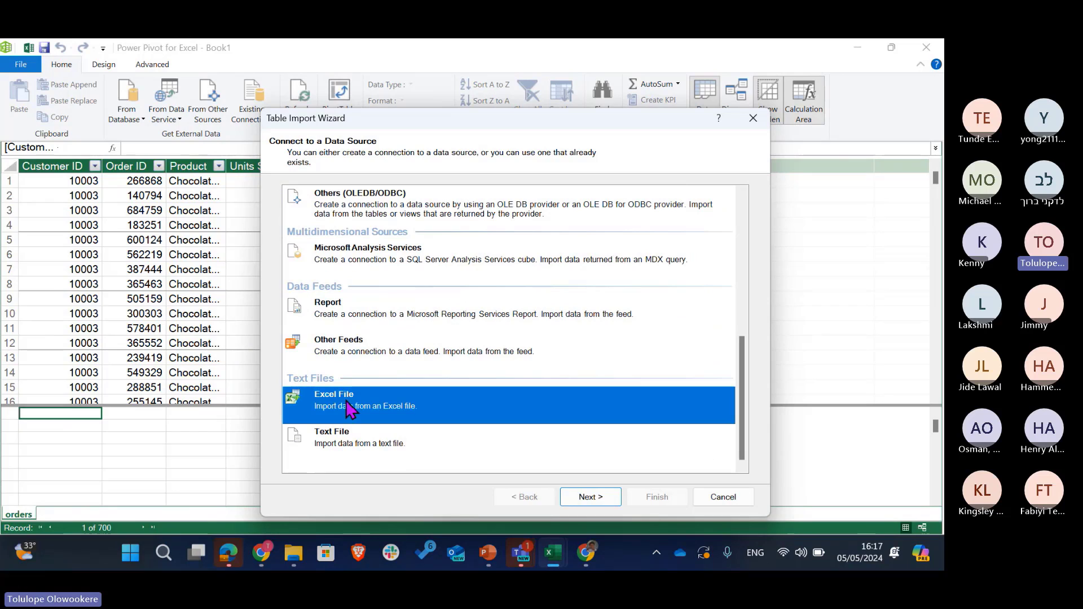
left_click(591, 498)
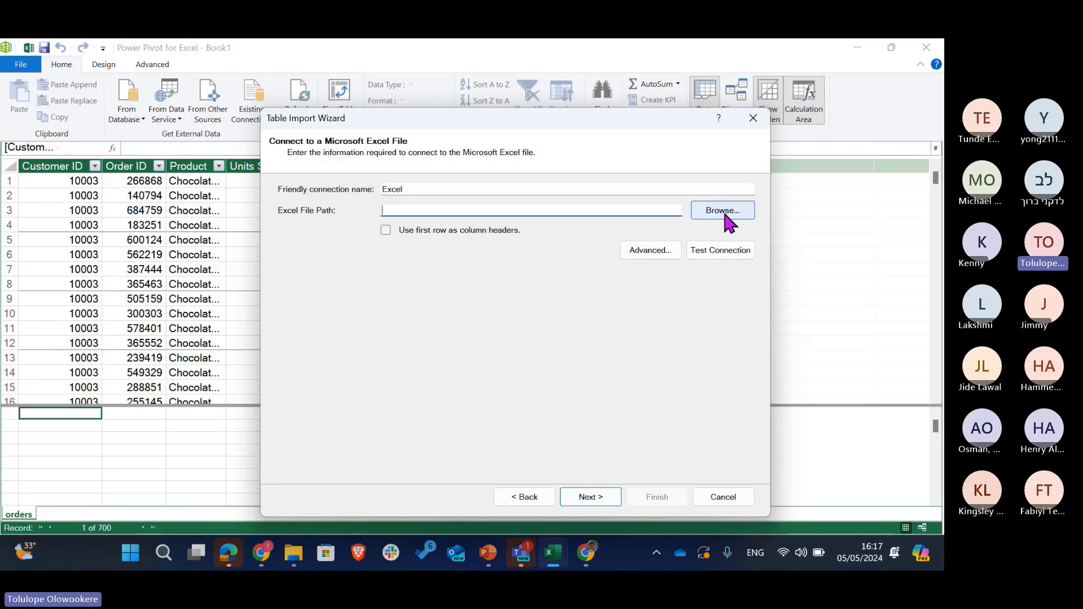
left_click(724, 212)
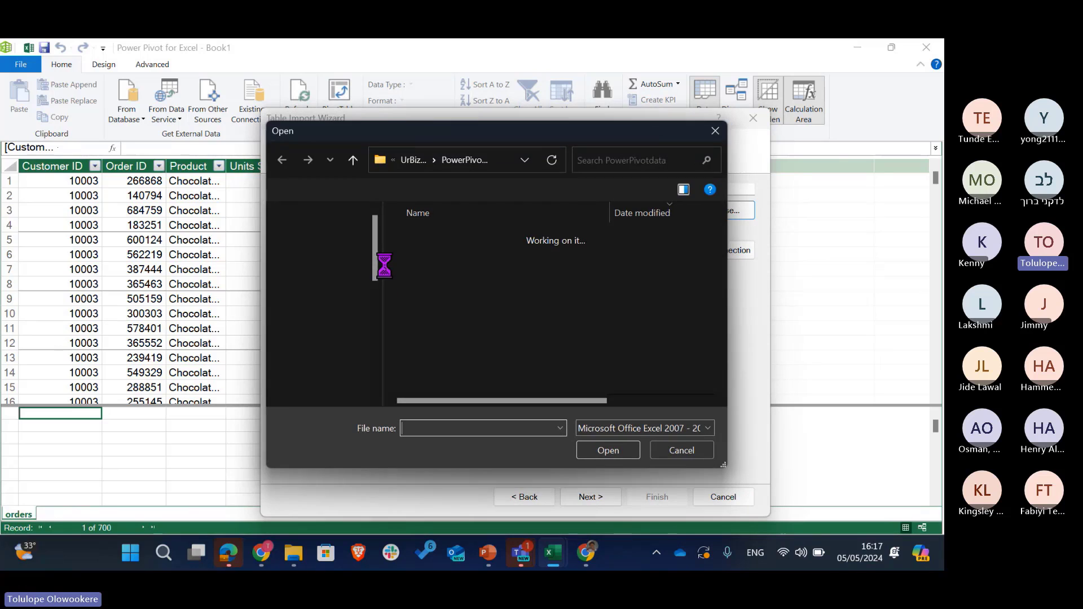
left_click(434, 259)
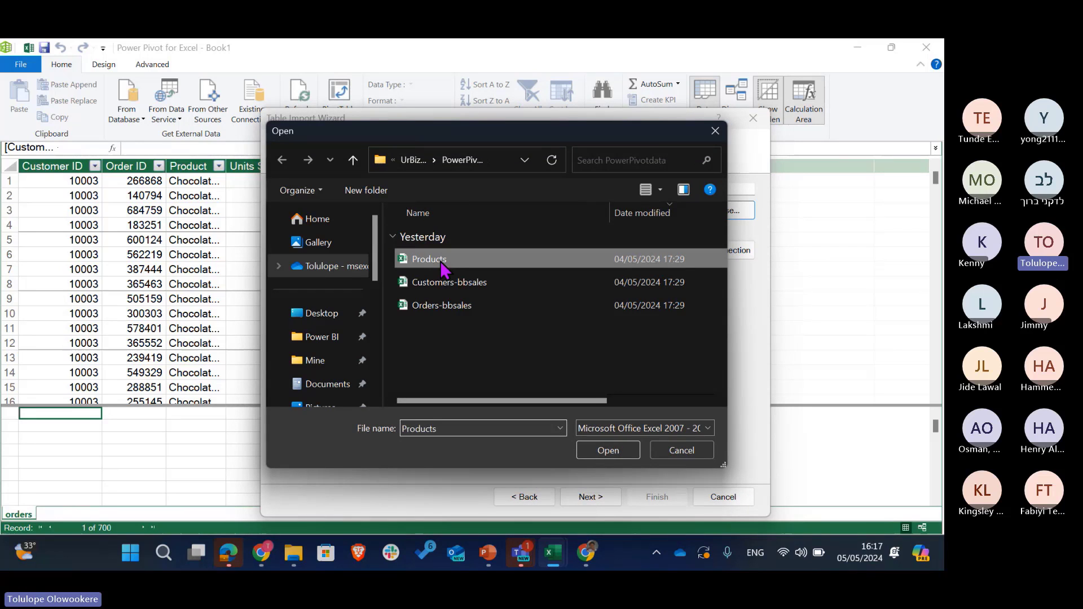
left_click(610, 452)
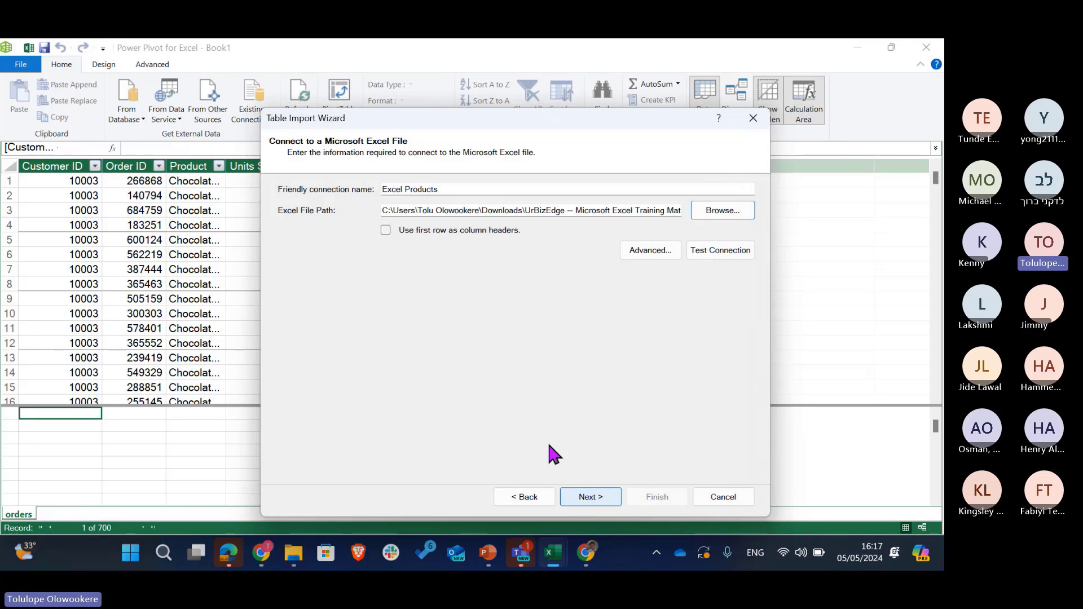
Use the first row as column headers and import the Products table into the data model.
left_click(386, 230)
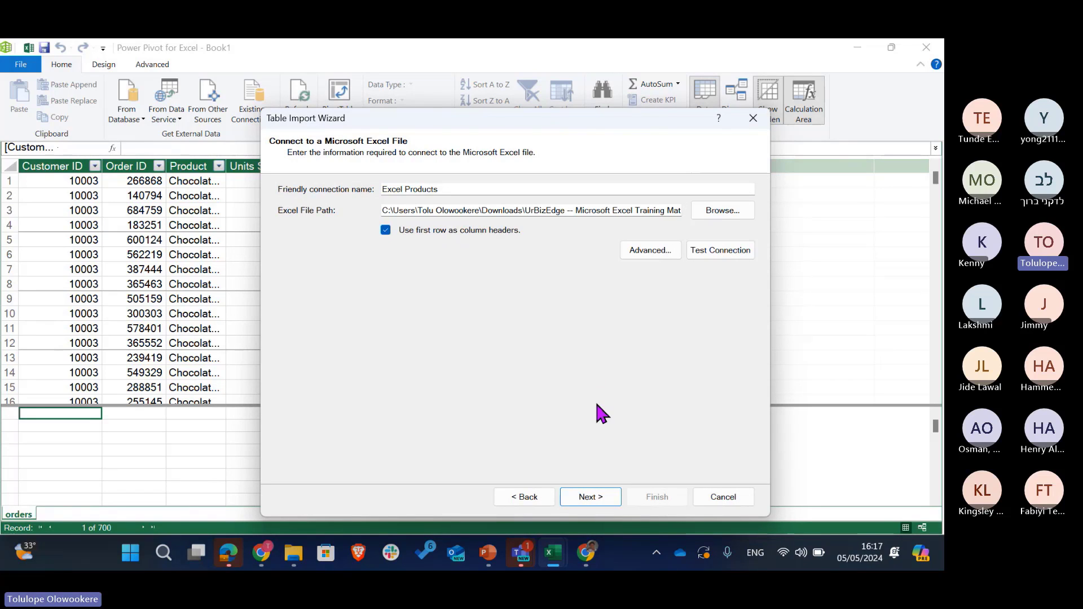
left_click(592, 501)
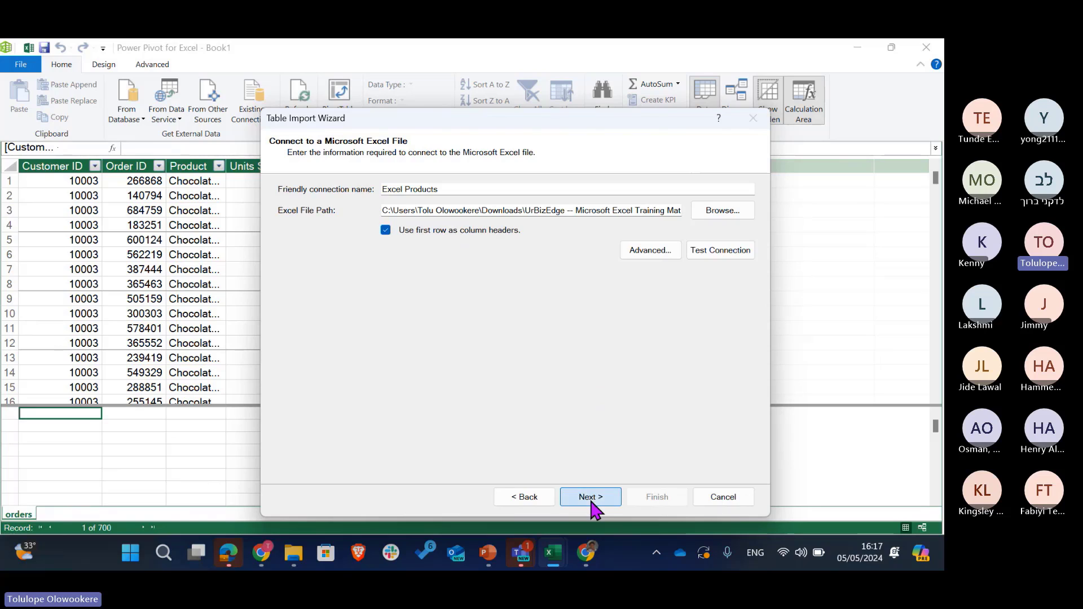
left_click(650, 504)
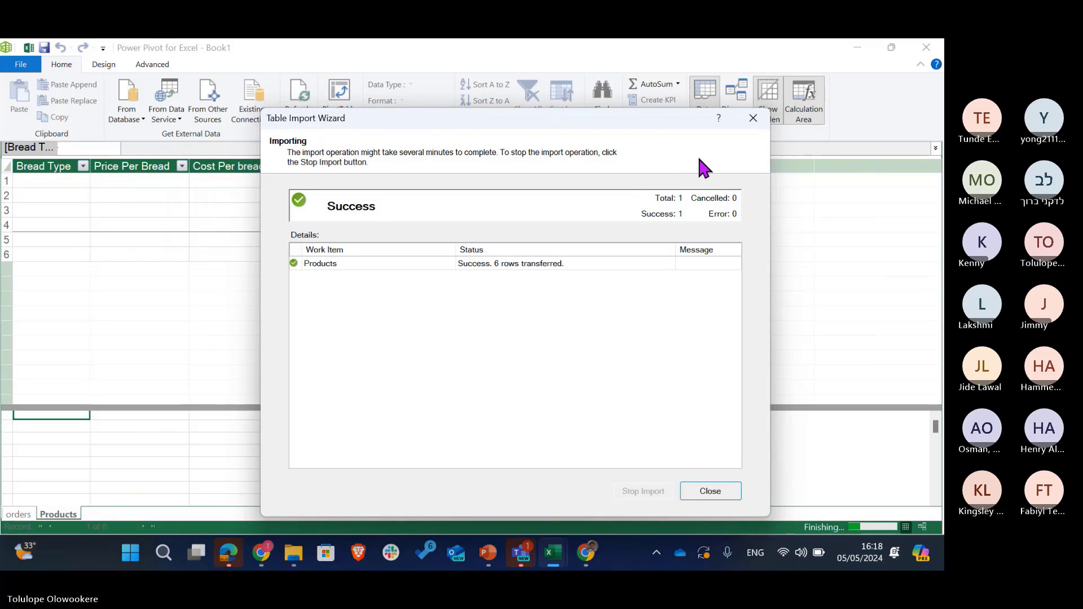
left_click(706, 494)
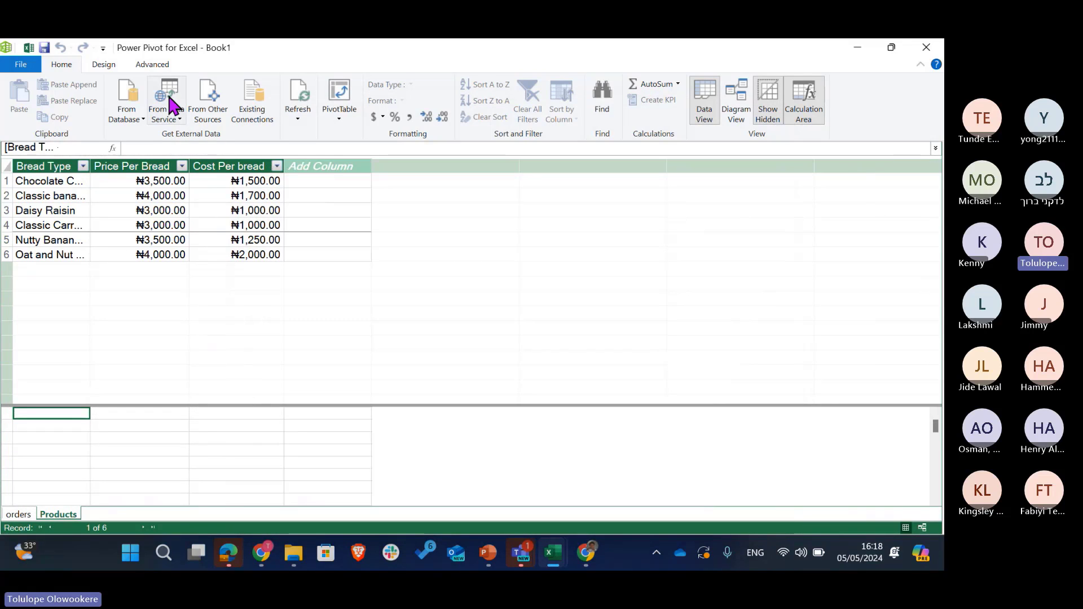
Start another import from an Excel file and set its path to the Customers-bbsales workbook.
left_click(214, 114)
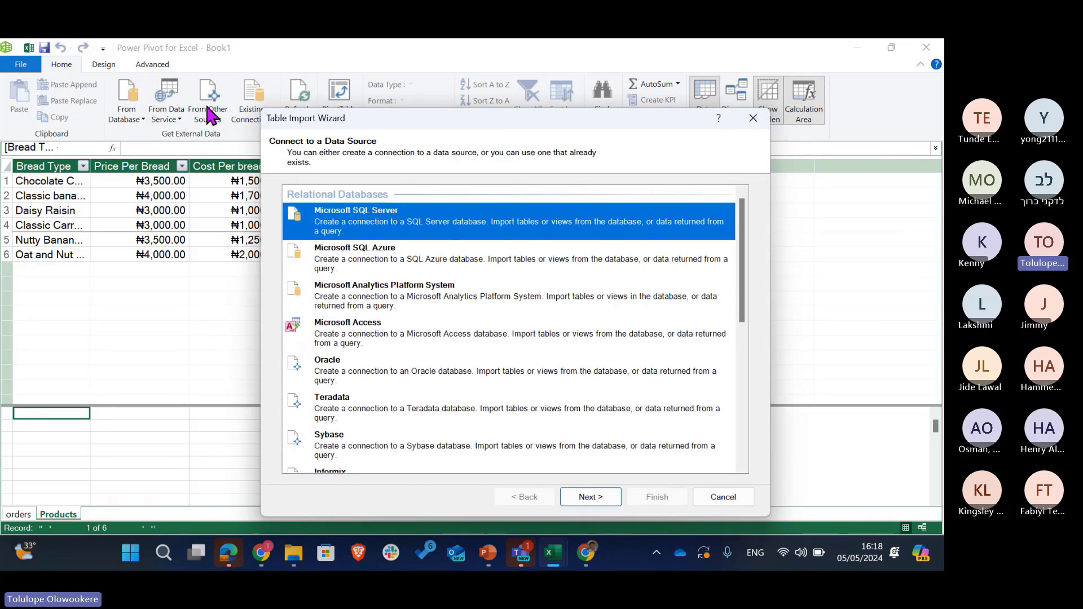
scroll(553, 421, "down", 10)
left_click(471, 415)
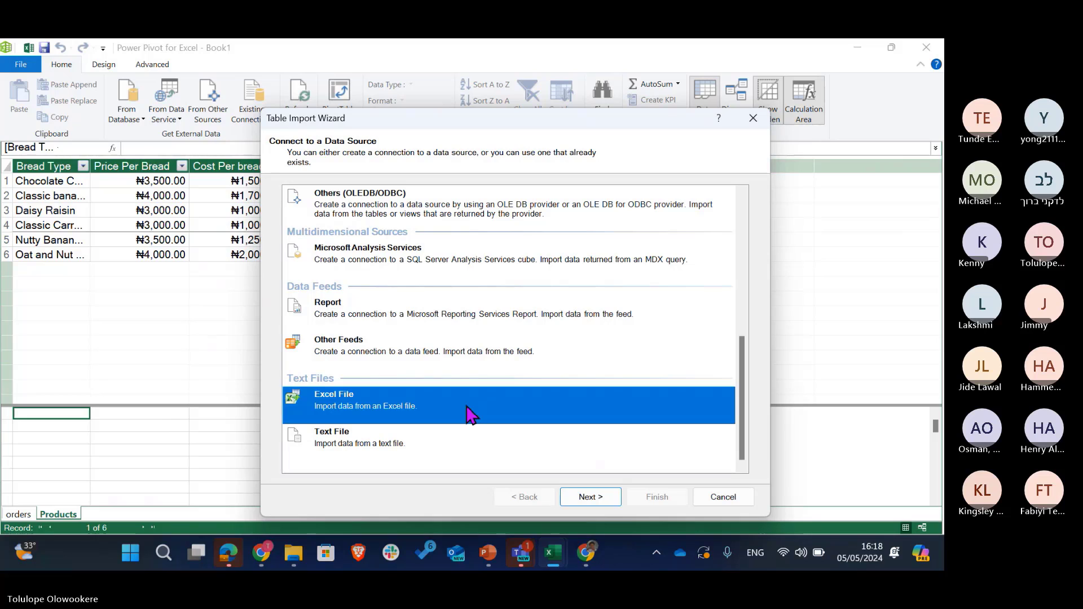
left_click(615, 501)
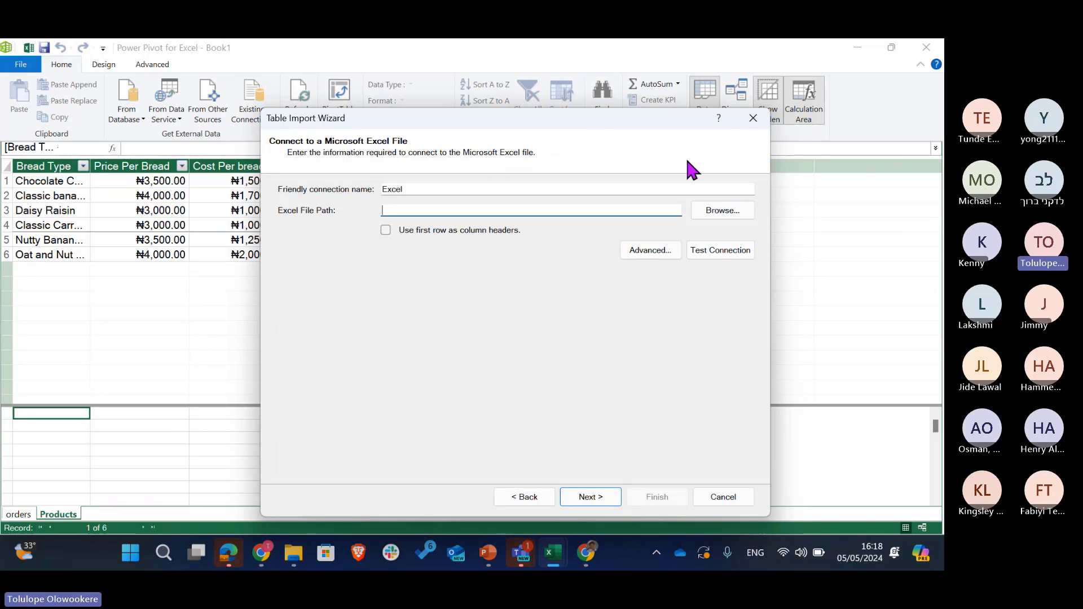
left_click(722, 213)
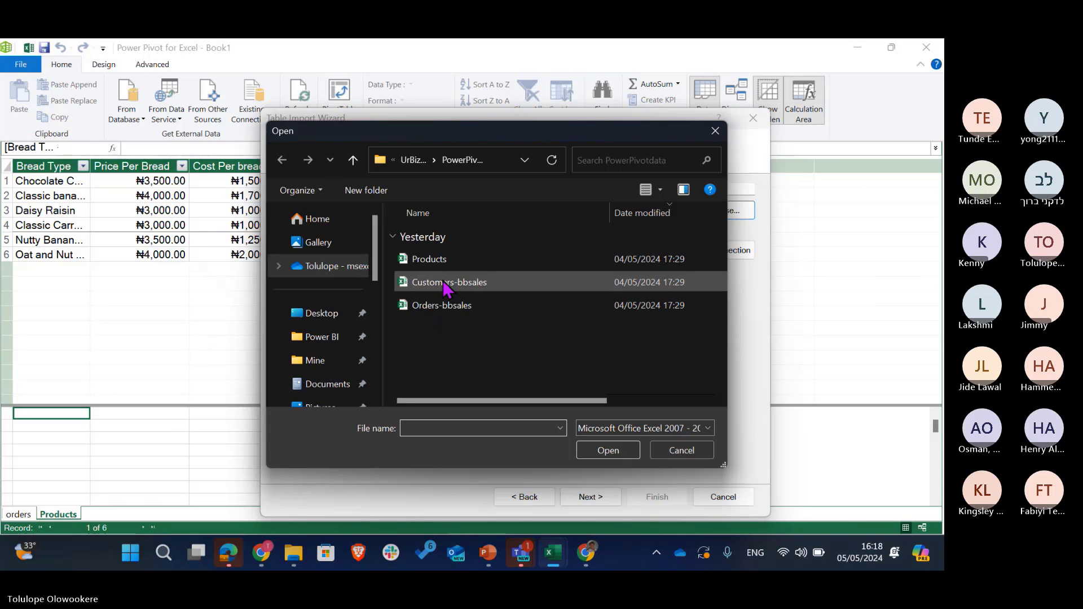
left_click(446, 284)
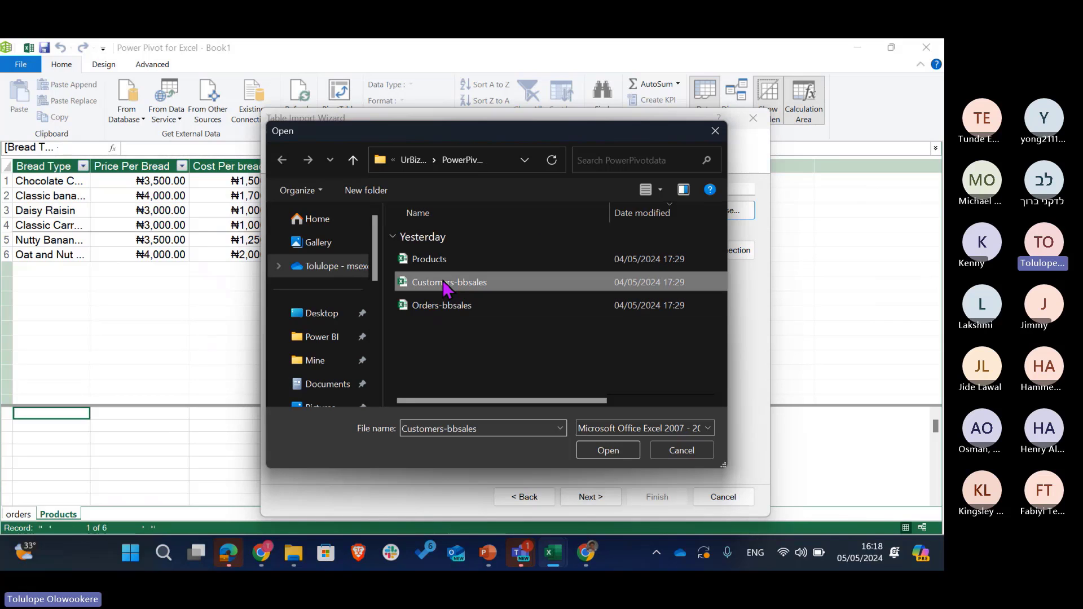
left_click(624, 453)
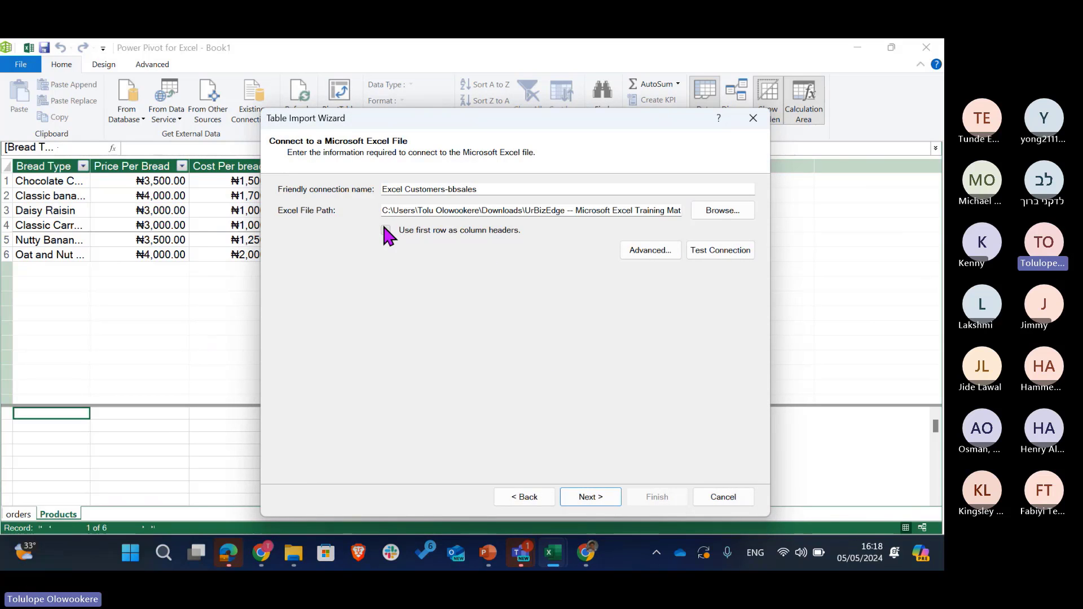
Use the first row as column headers and import the Customers$ table into the data model.
left_click(386, 230)
left_click(598, 497)
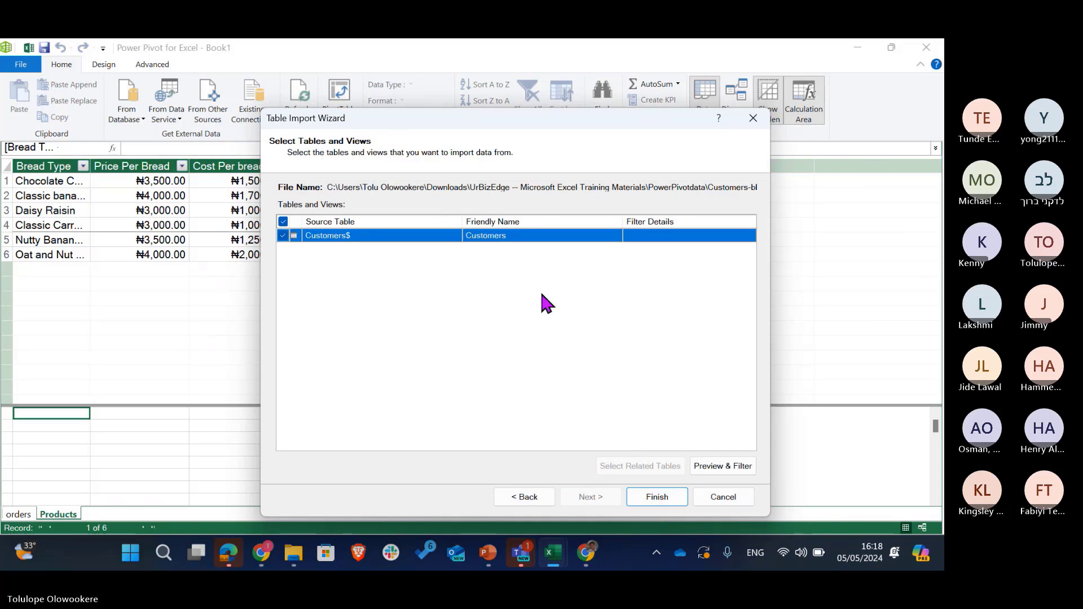
left_click(658, 500)
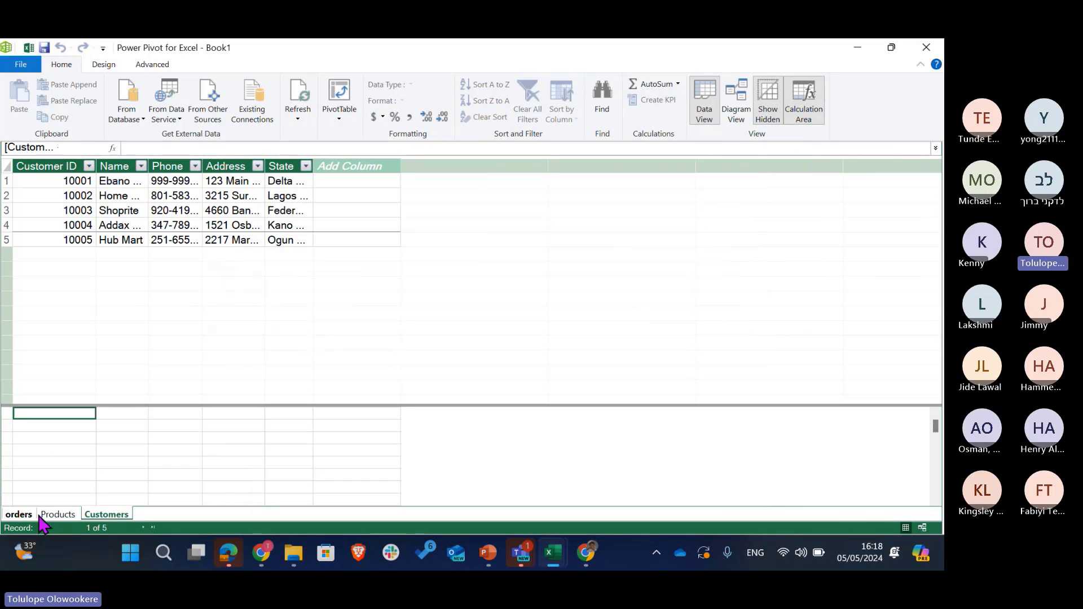
Review the imported Products and orders tables, and widen the Date column of the orders table.
left_click(67, 515)
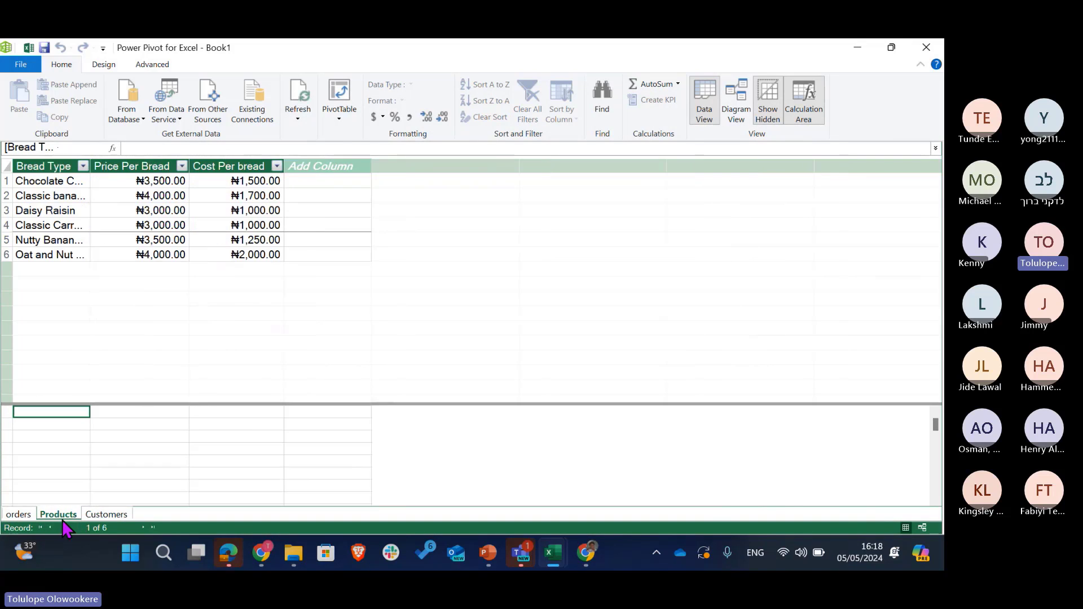
left_click(29, 516)
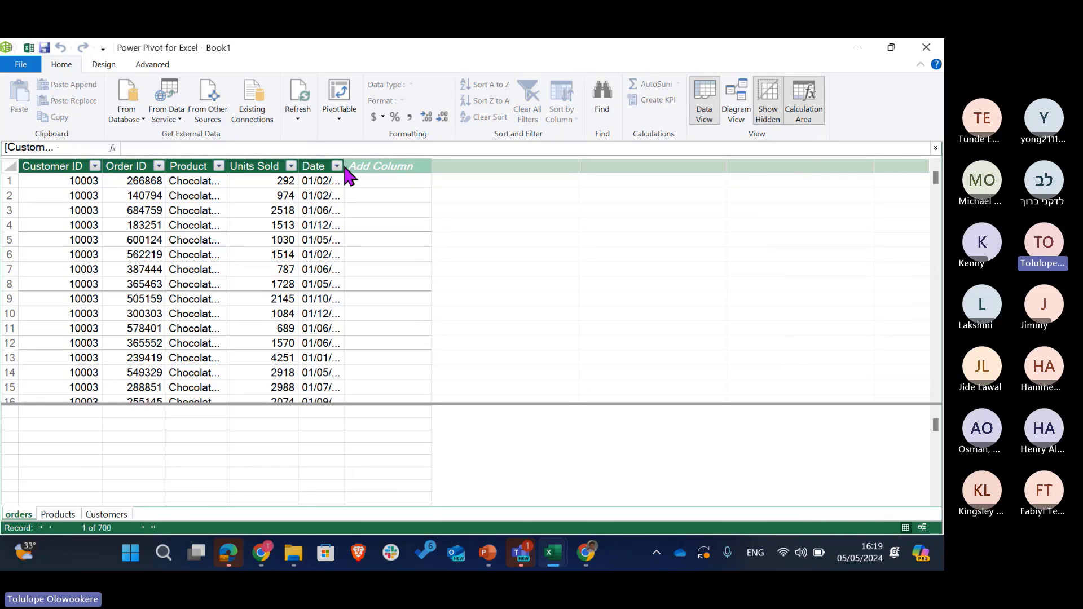
left_click_drag(344, 165, 386, 162)
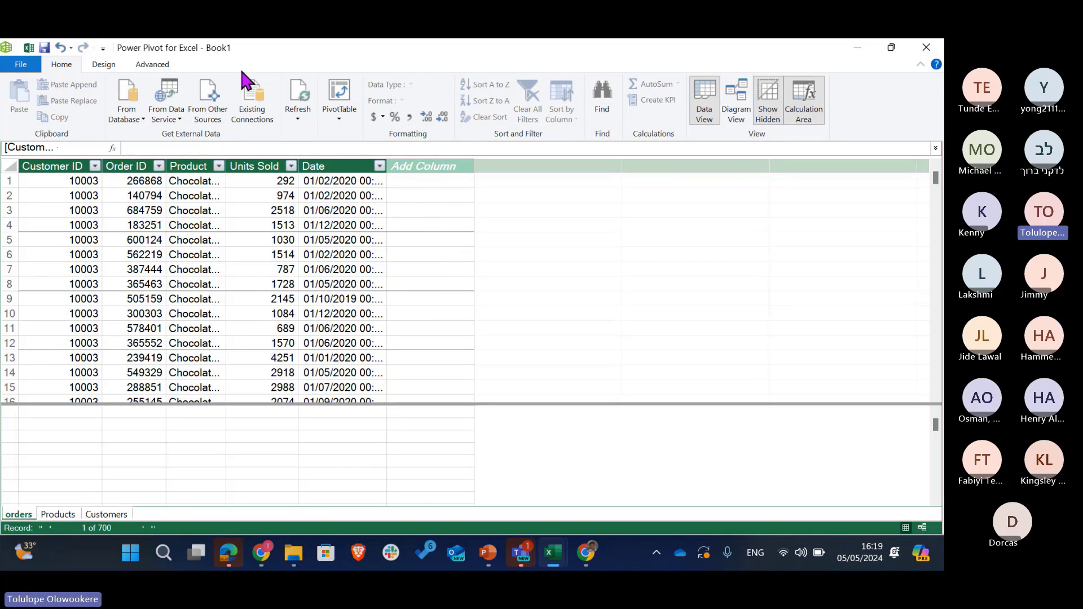
Try to create a new date table for the data model from the orders table view, and dismiss the error message.
left_click(115, 67)
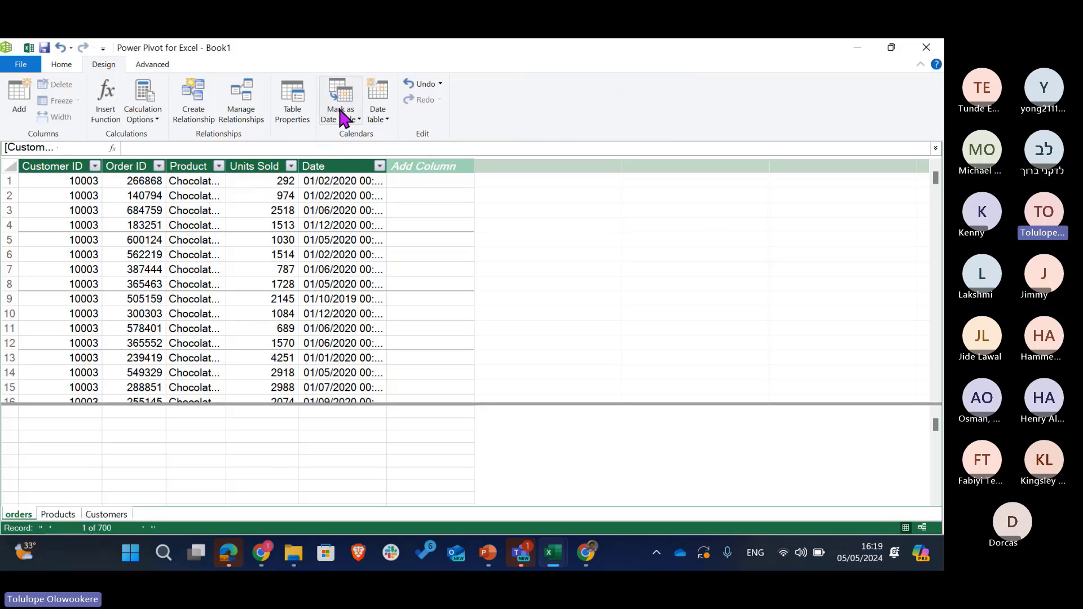
left_click(388, 117)
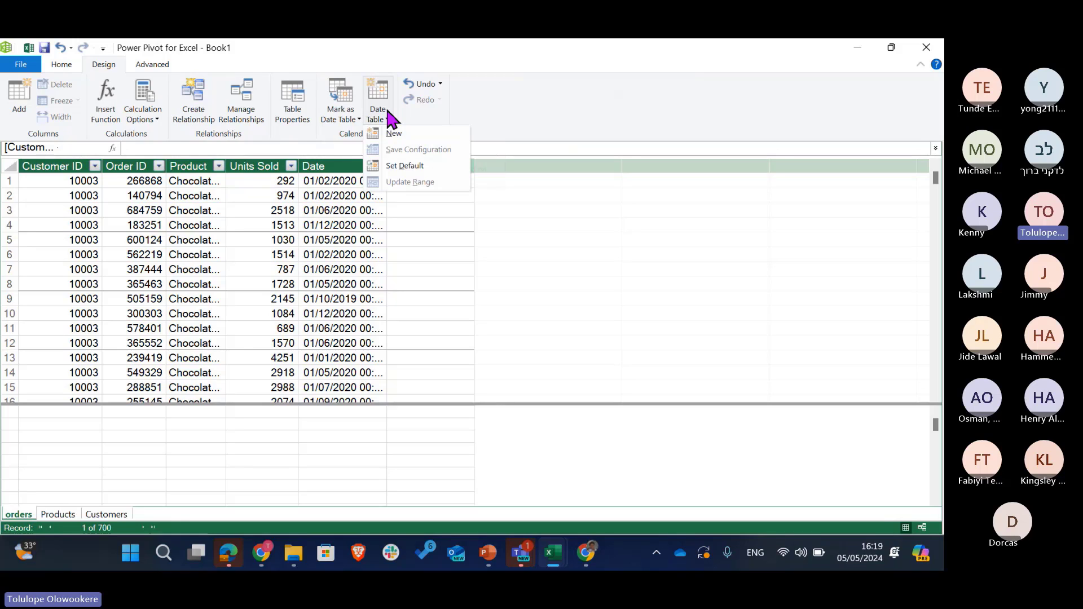
left_click(404, 132)
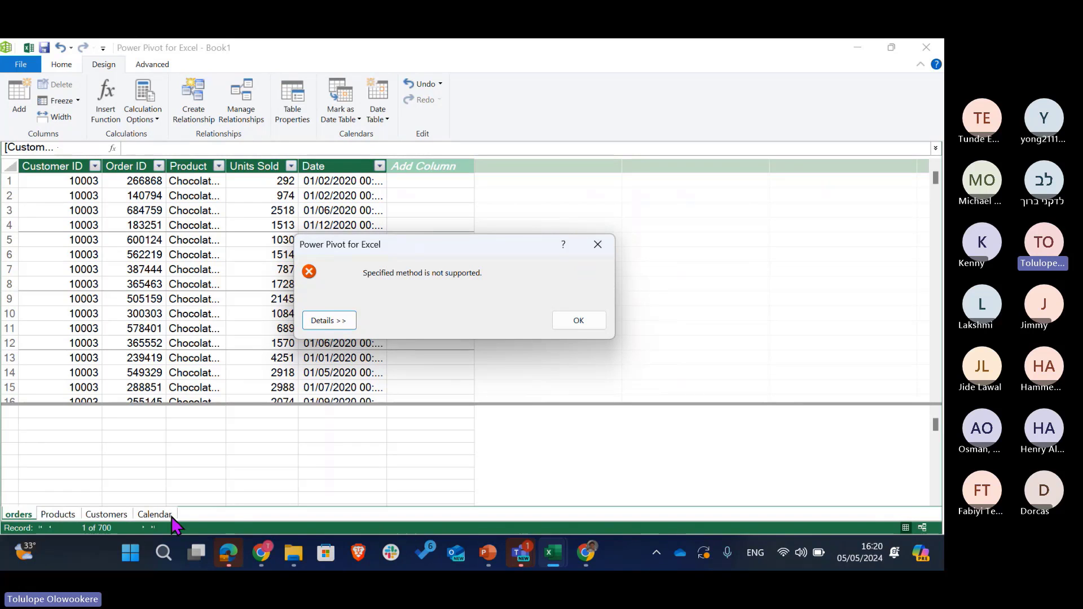
left_click(598, 251)
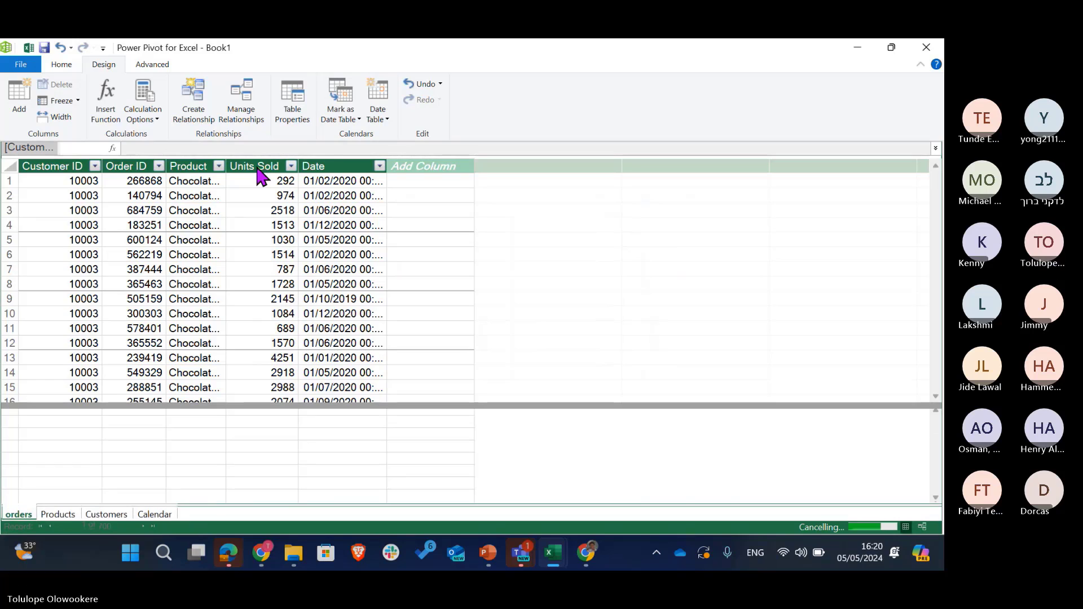
Delete the Calendar table from the data model.
left_click(158, 513)
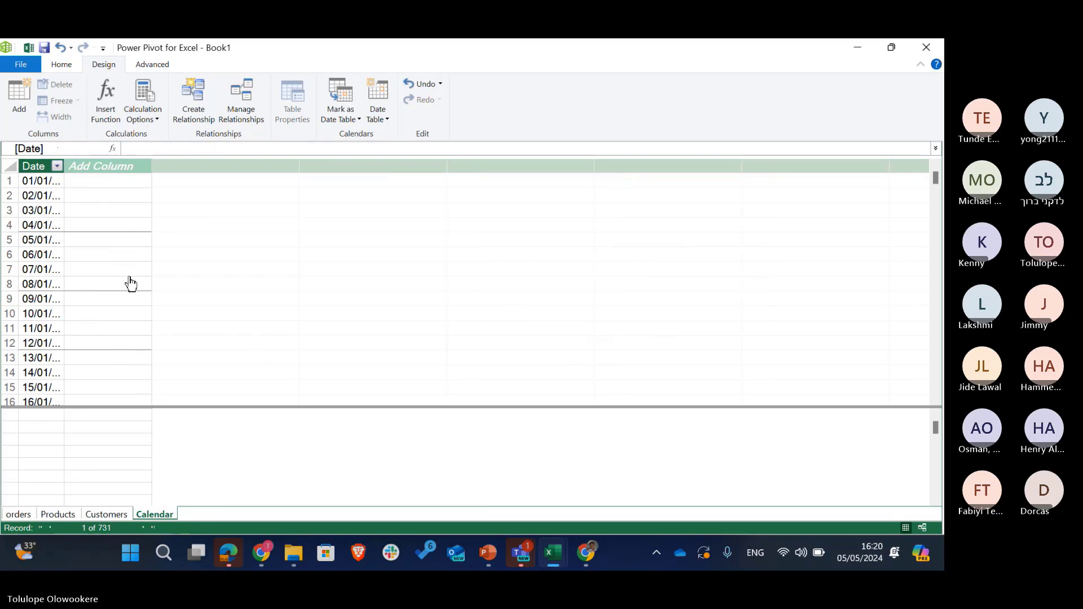
right_click(153, 515)
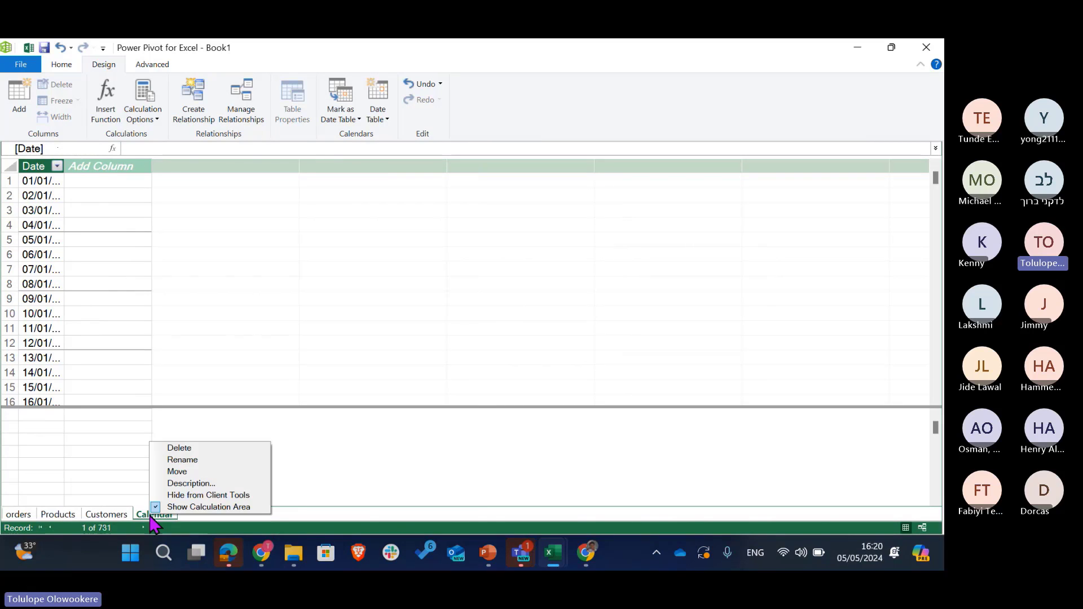
left_click(202, 449)
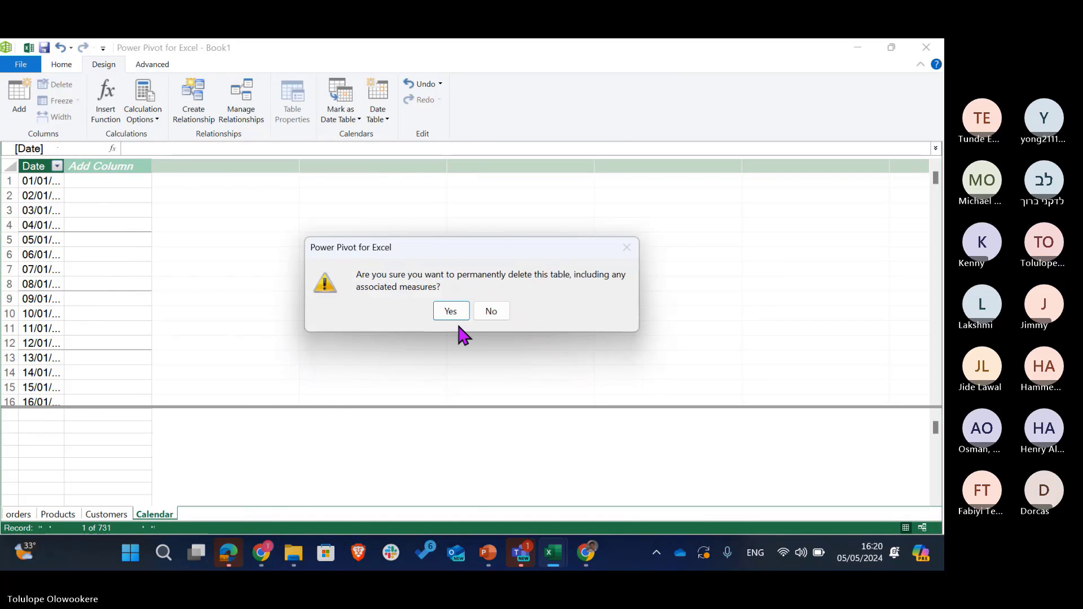
left_click(452, 312)
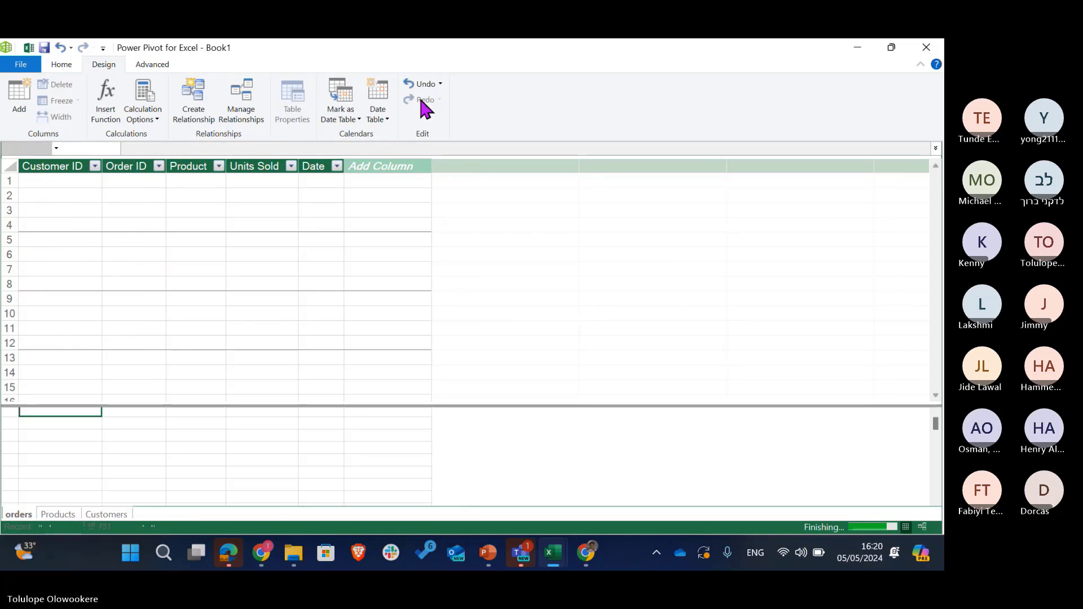
double_click(107, 514)
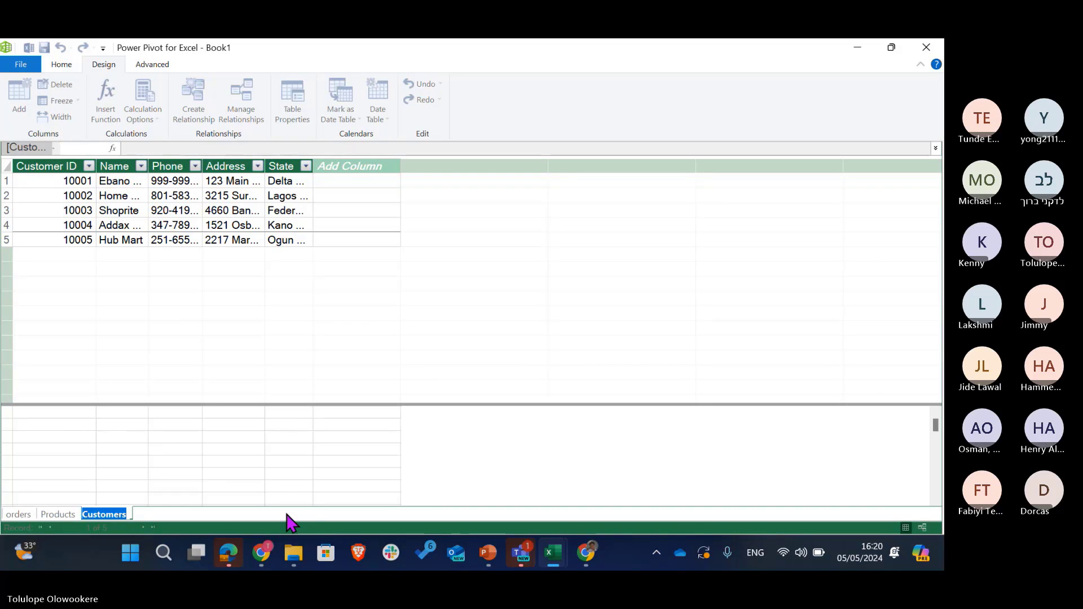
left_click(543, 273)
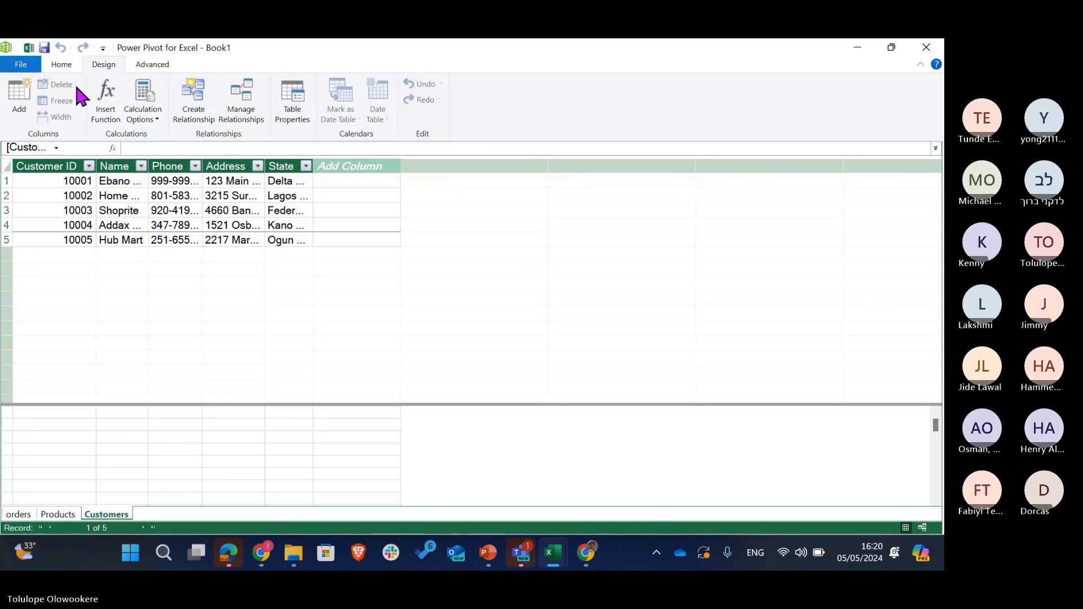
left_click(61, 65)
left_click(104, 65)
left_click(18, 96)
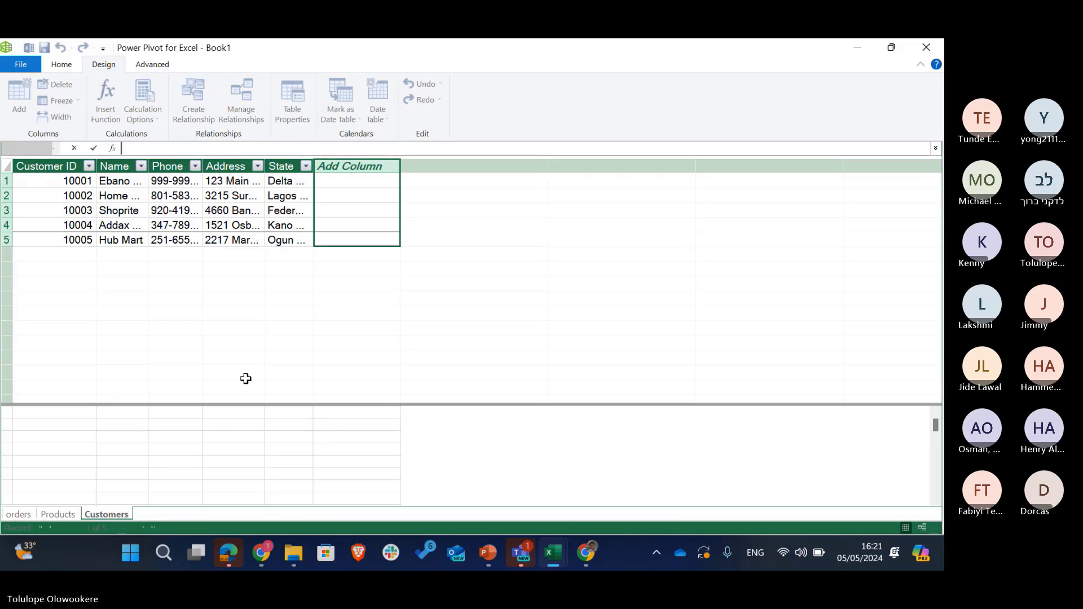
Create a new date table for the data model from the Products table view, and widen its Date column.
left_click(52, 517)
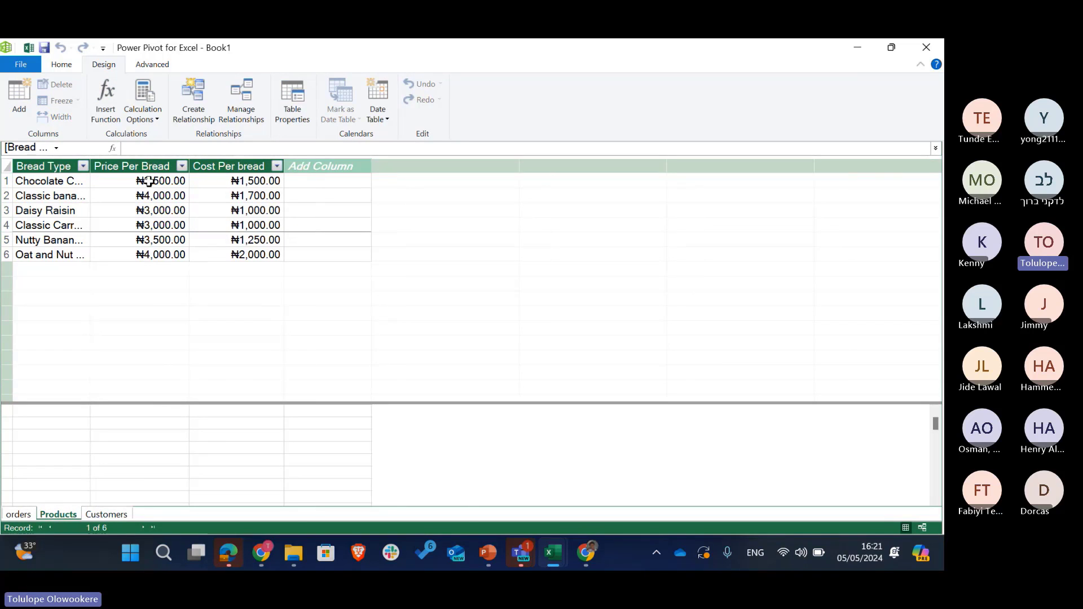
left_click(388, 113)
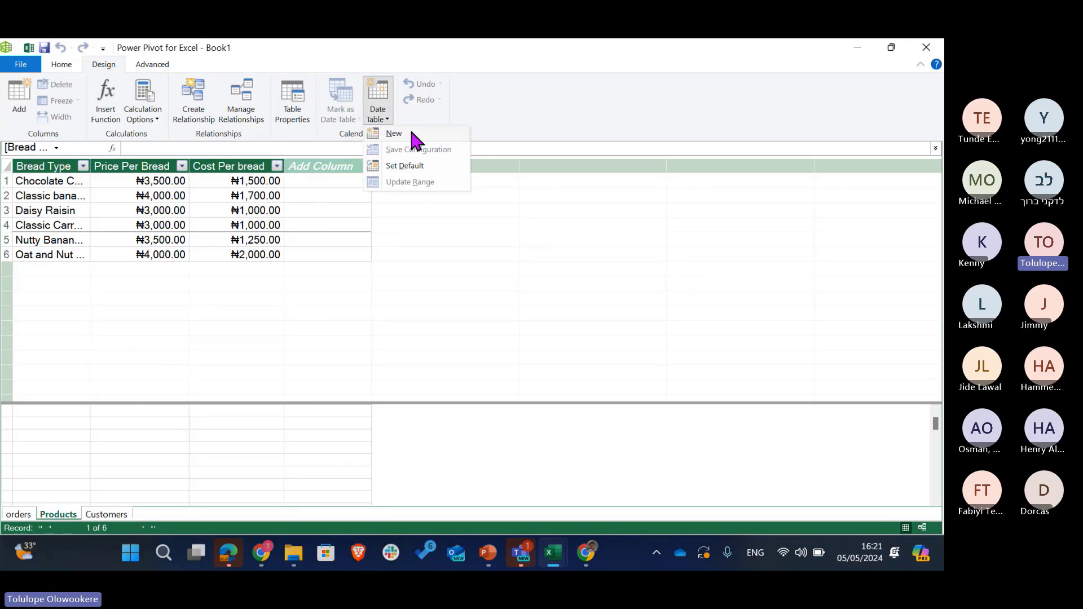
left_click(411, 131)
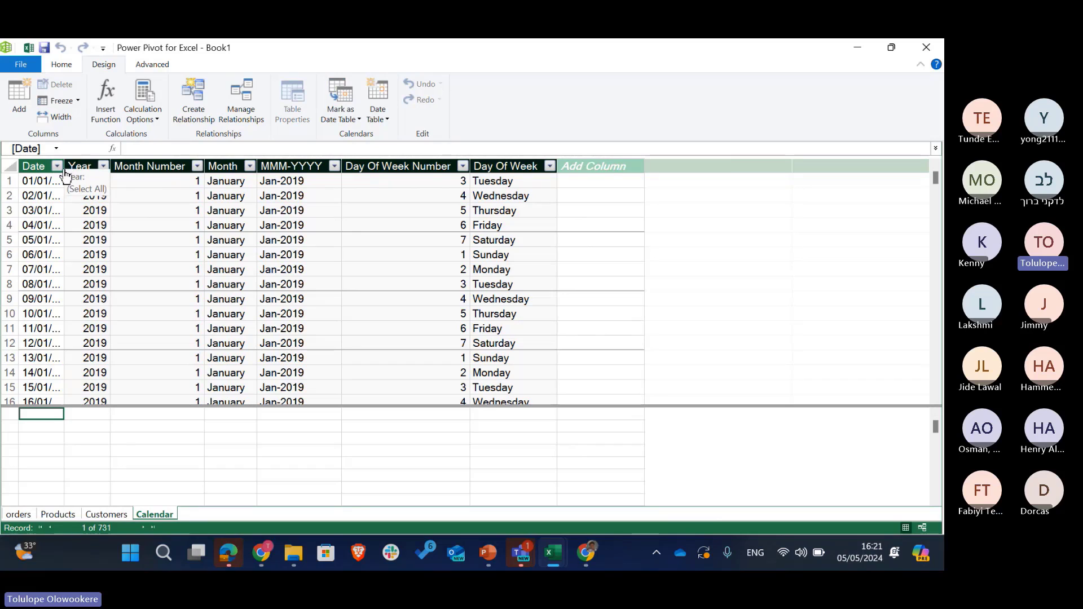
left_click_drag(64, 169, 100, 168)
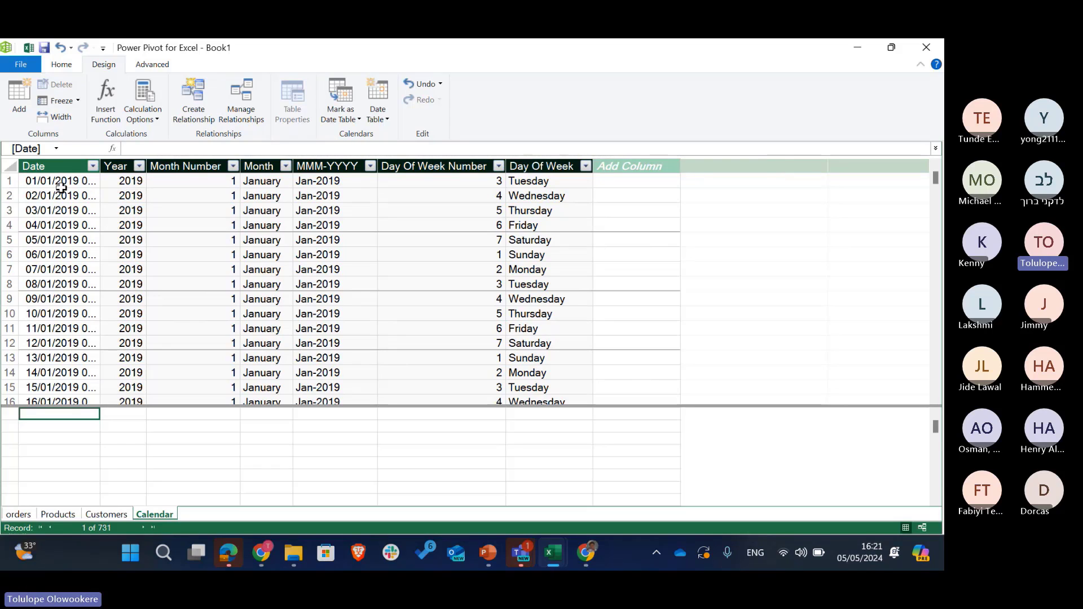
Check the first and last dates covered by the Calendar table's Date column using its filter list, leaving the filter unchanged.
scroll(94, 305, "down", 3)
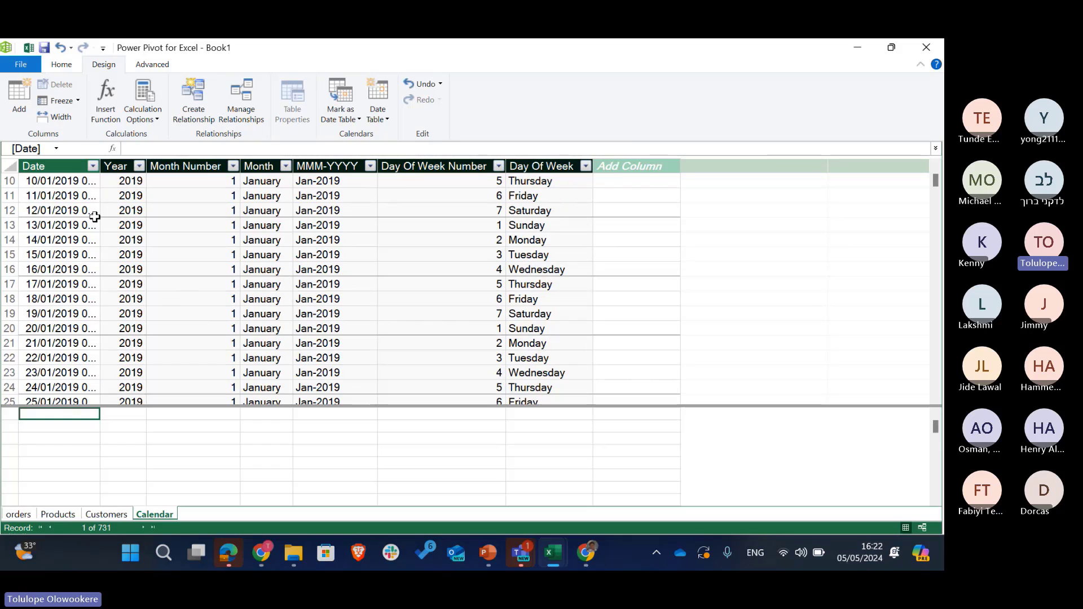
left_click(93, 166)
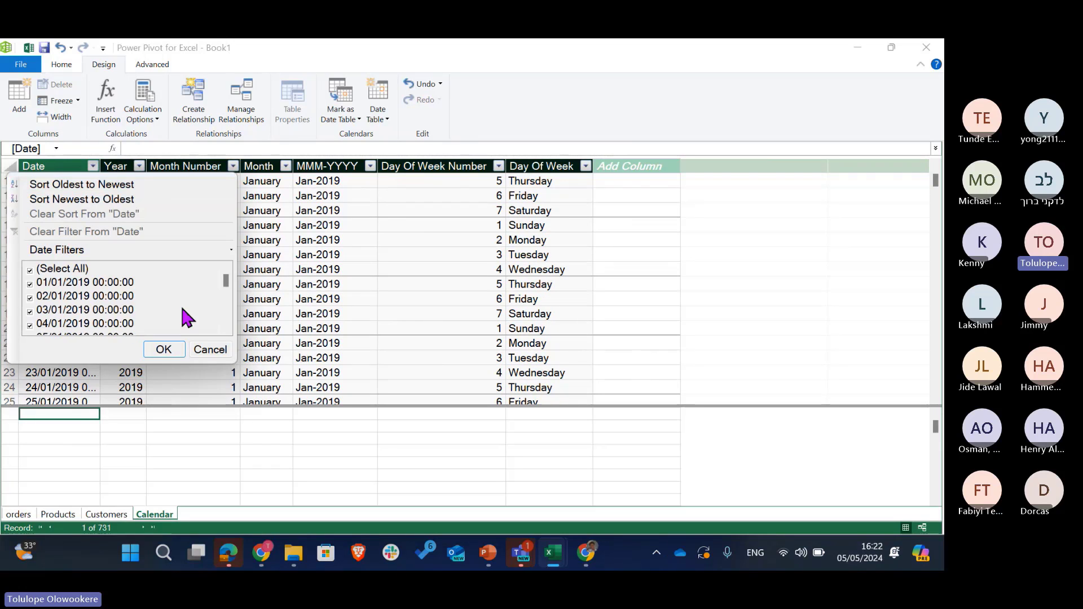
scroll(181, 308, "down", 15)
scroll(181, 303, "down", 6)
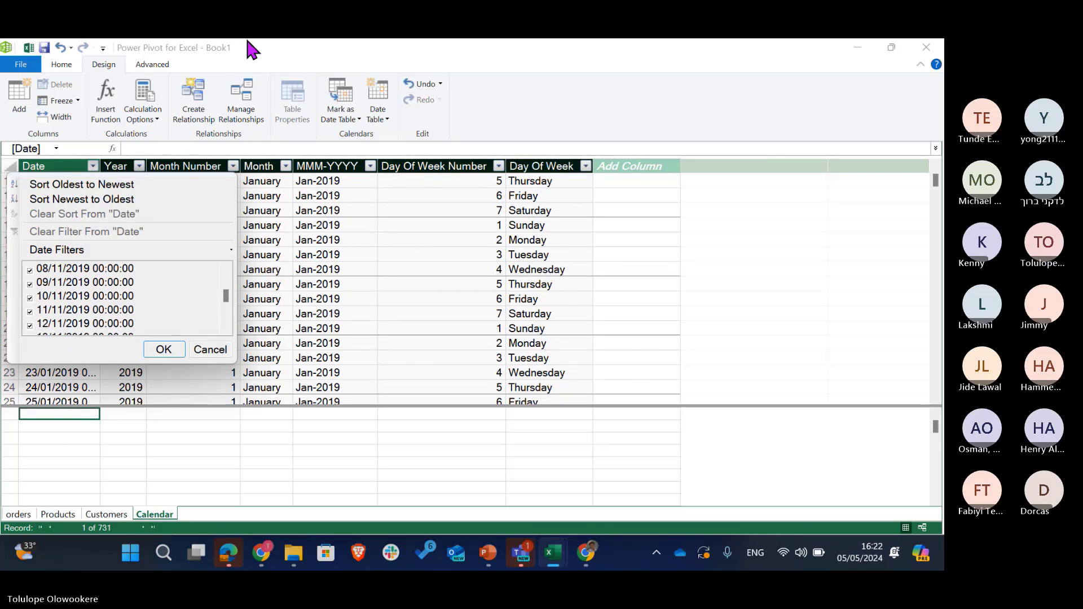
left_click_drag(229, 295, 230, 333)
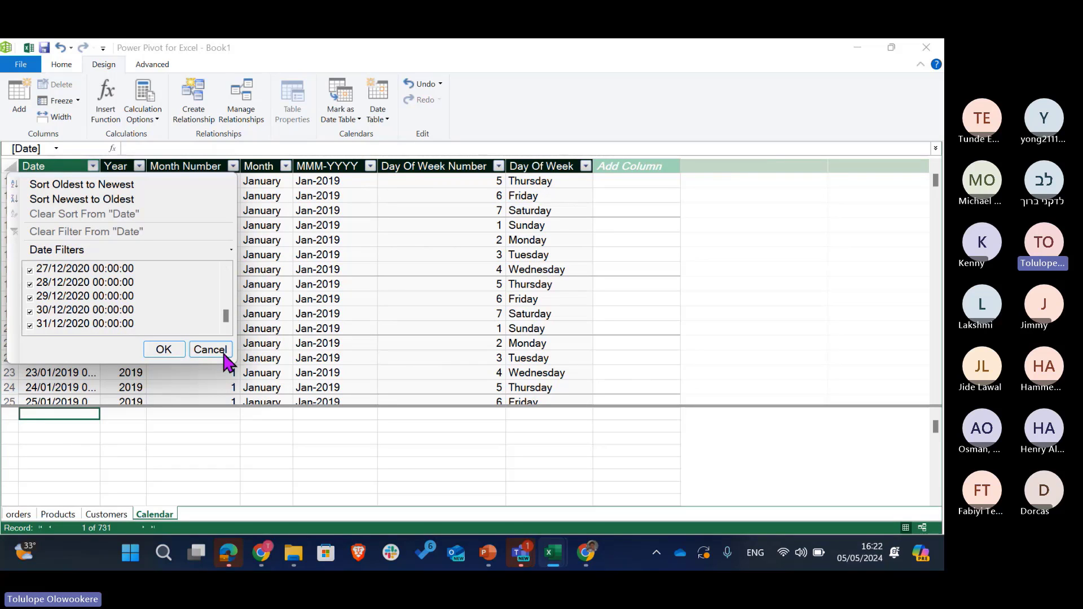
left_click(209, 350)
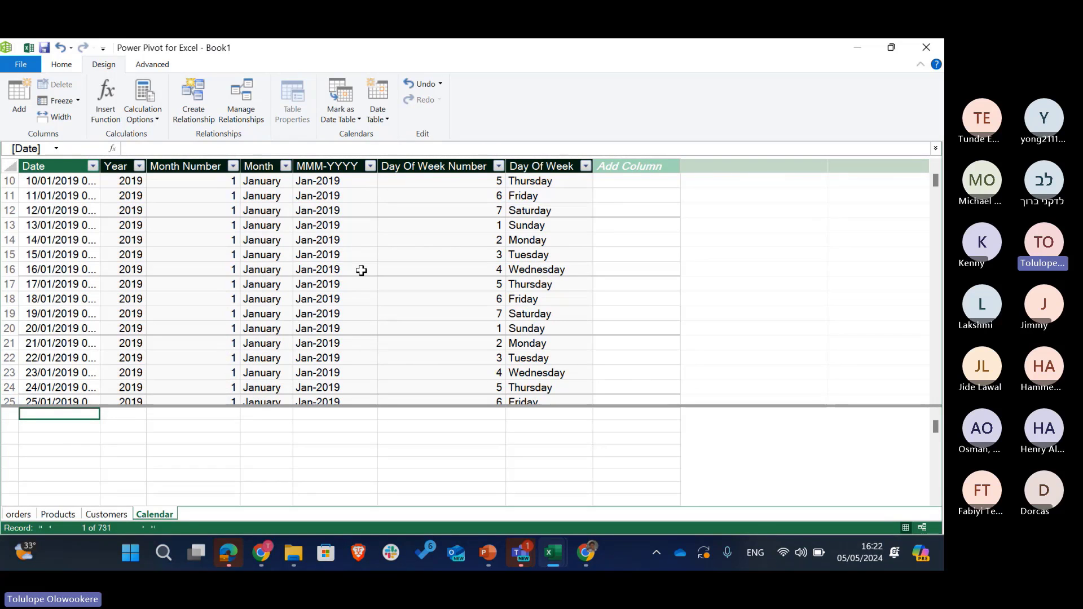
scroll(362, 271, "up", 3)
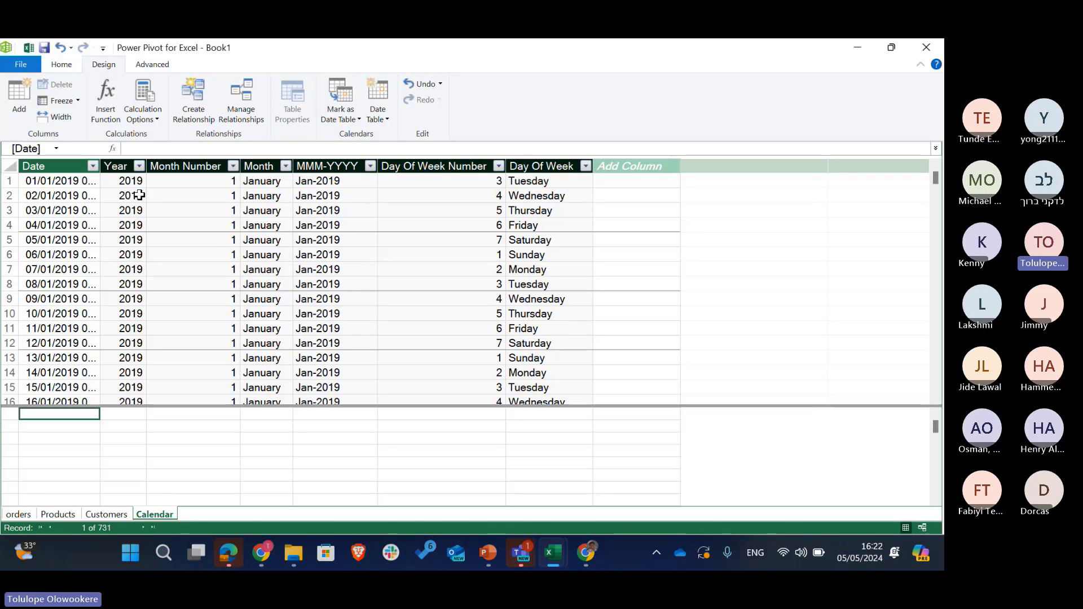
Review the Year and Month Number formulas, and change the Month column's formula to =FORMAT([Date],"MMM").
left_click(125, 168)
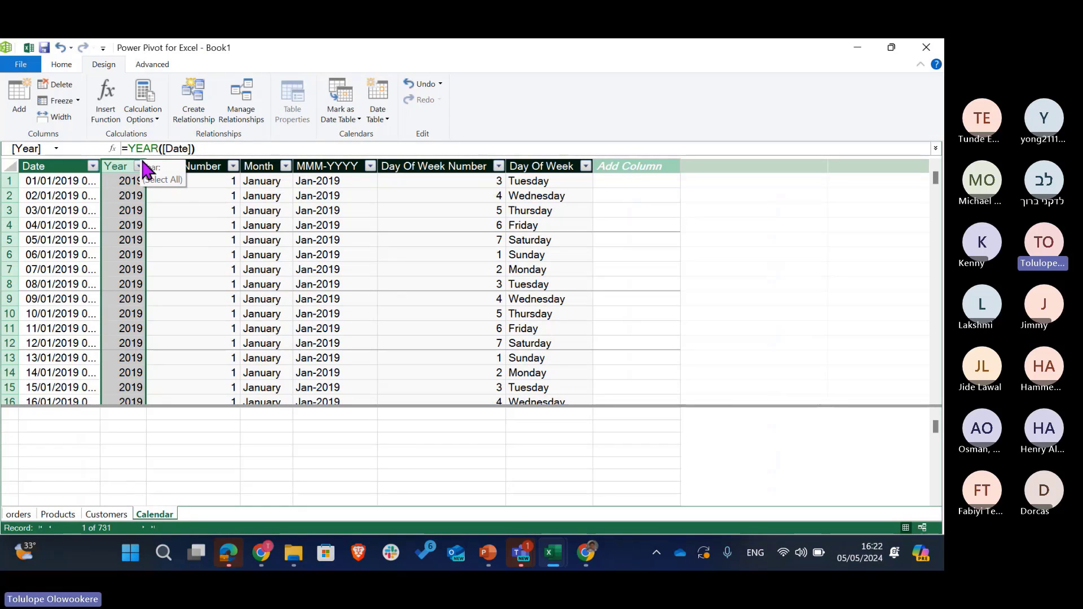
left_click(186, 161)
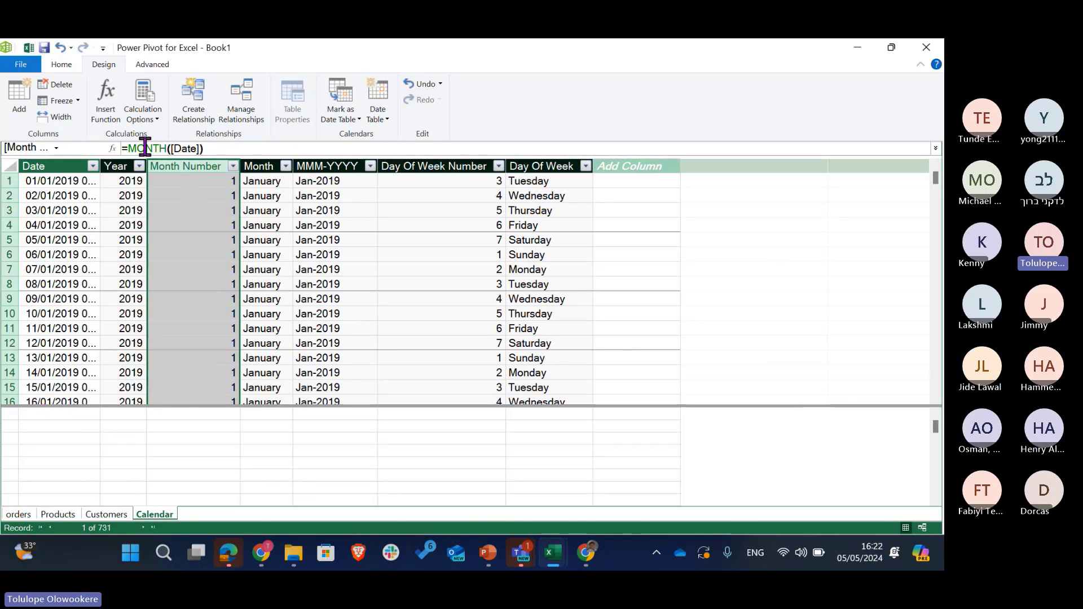
left_click(262, 163)
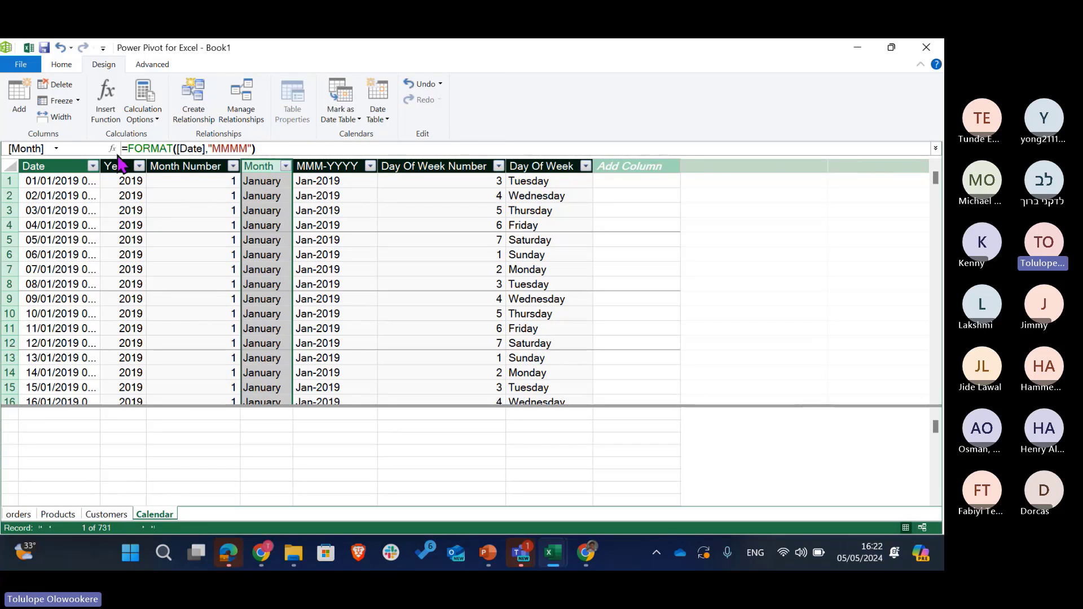
left_click(250, 148)
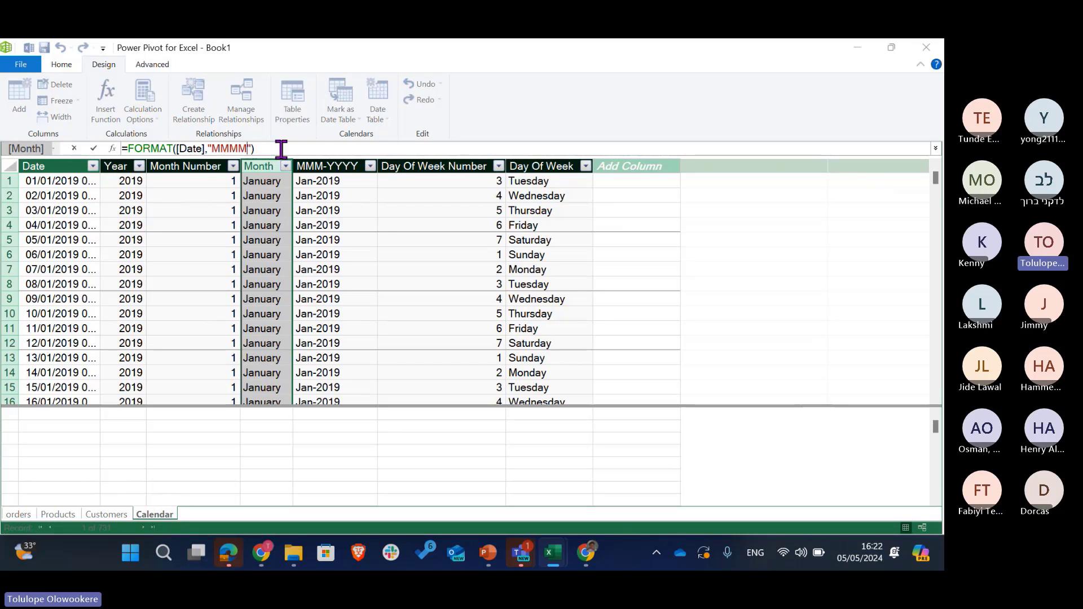
key("BackSpace")
key("Return")
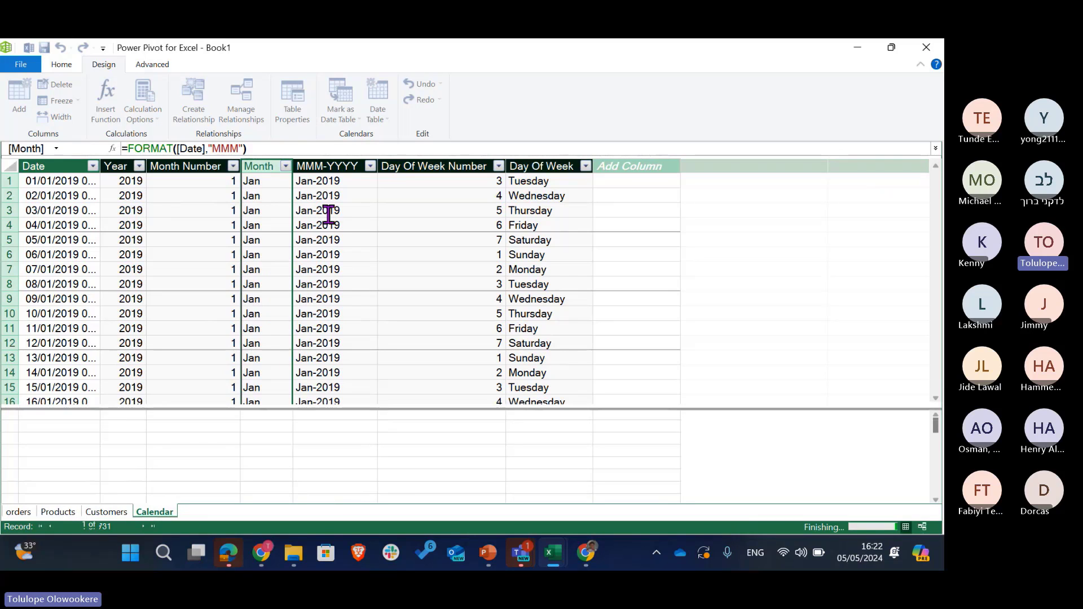
Review the MMM-YYYY and Day Of Week Number formulas, and change the Day Of Week formula to =FORMAT([Date],"DDD").
left_click(316, 165)
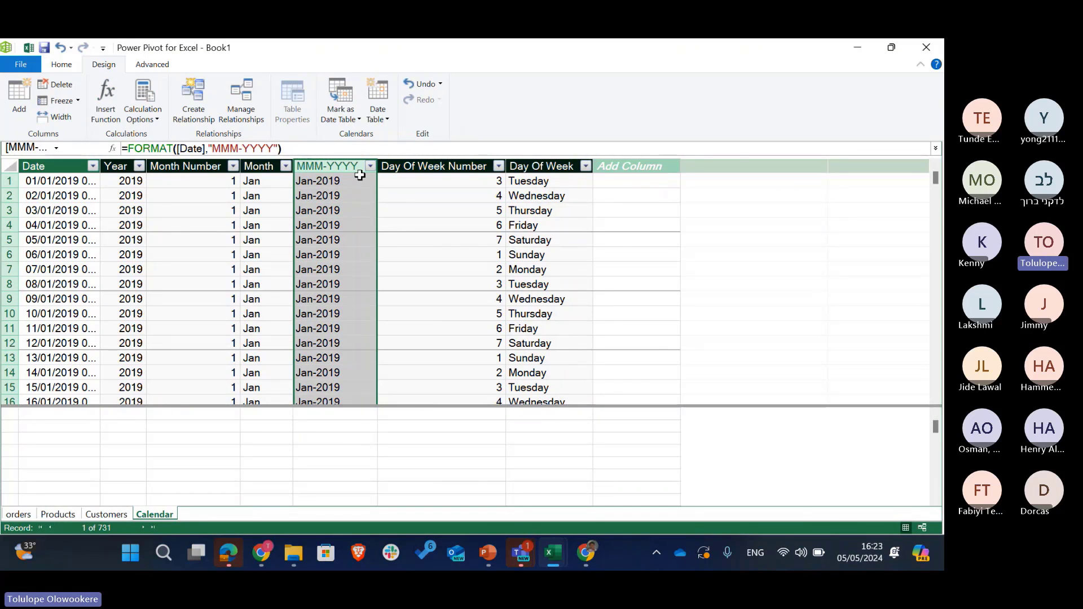
left_click(412, 165)
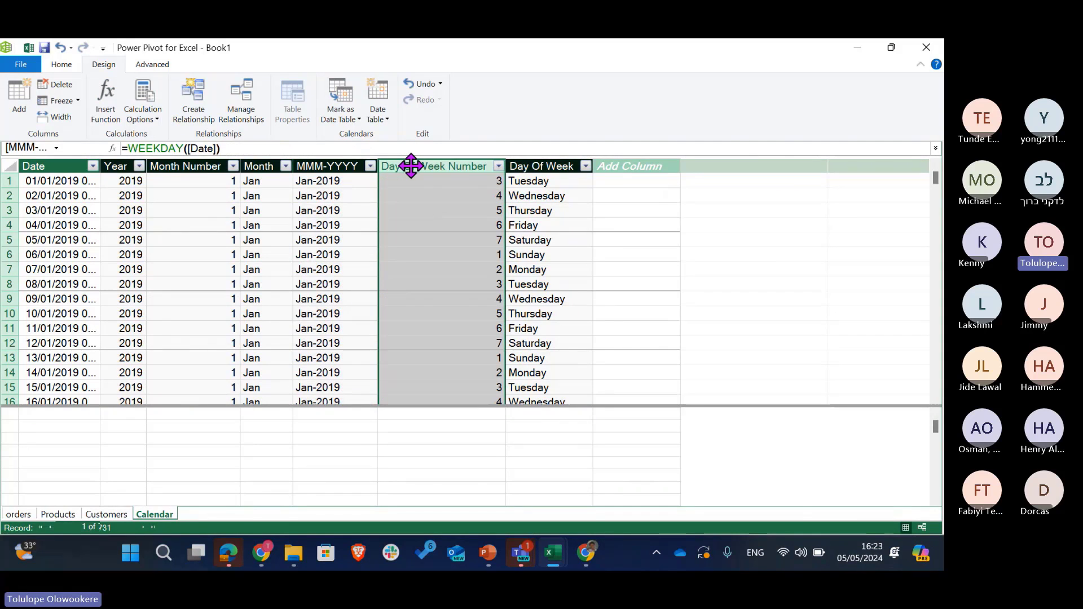
left_click(517, 160)
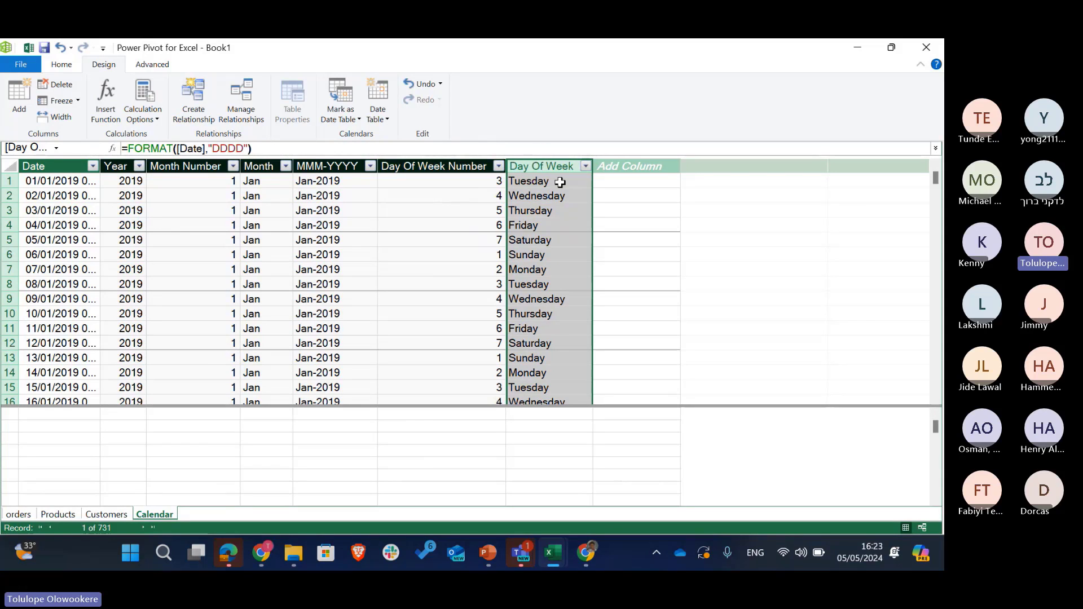
left_click(243, 148)
key("BackSpace")
key("Return")
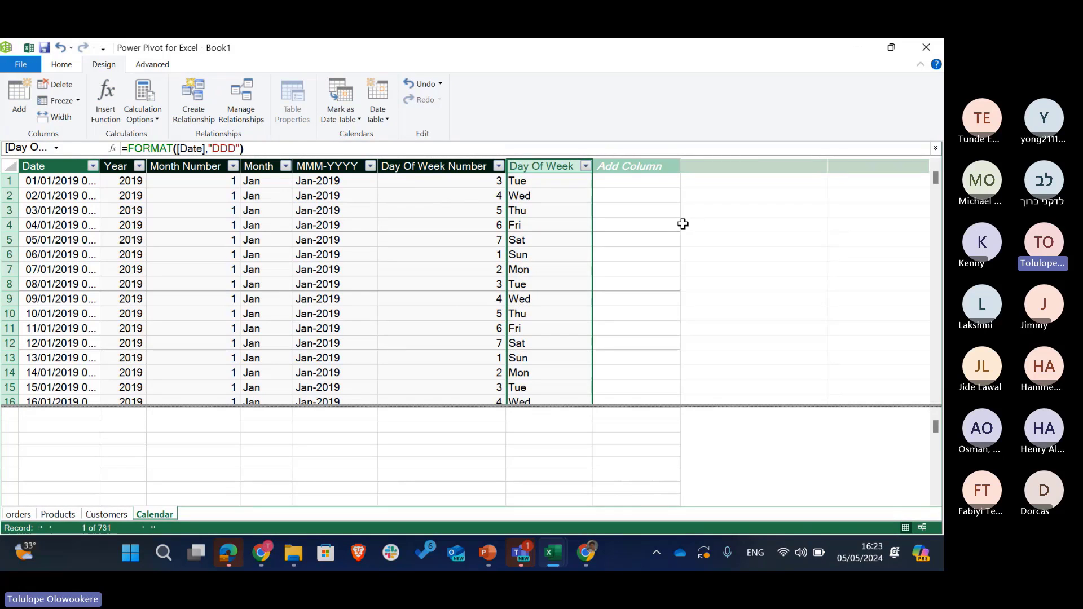
Add a new column named Quarter to the Calendar table.
left_click(611, 165)
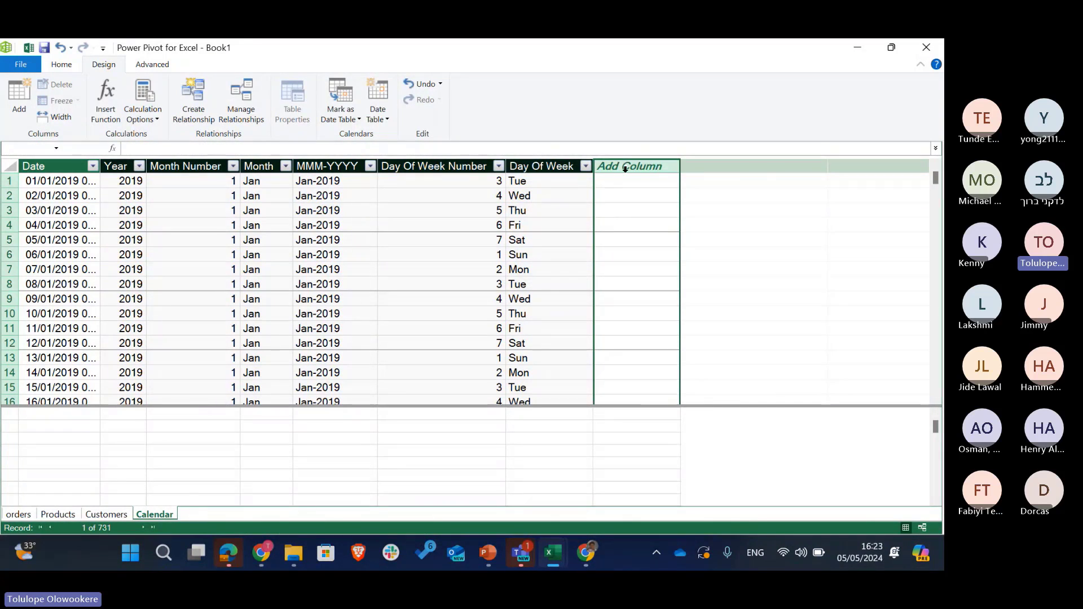
double_click(626, 166)
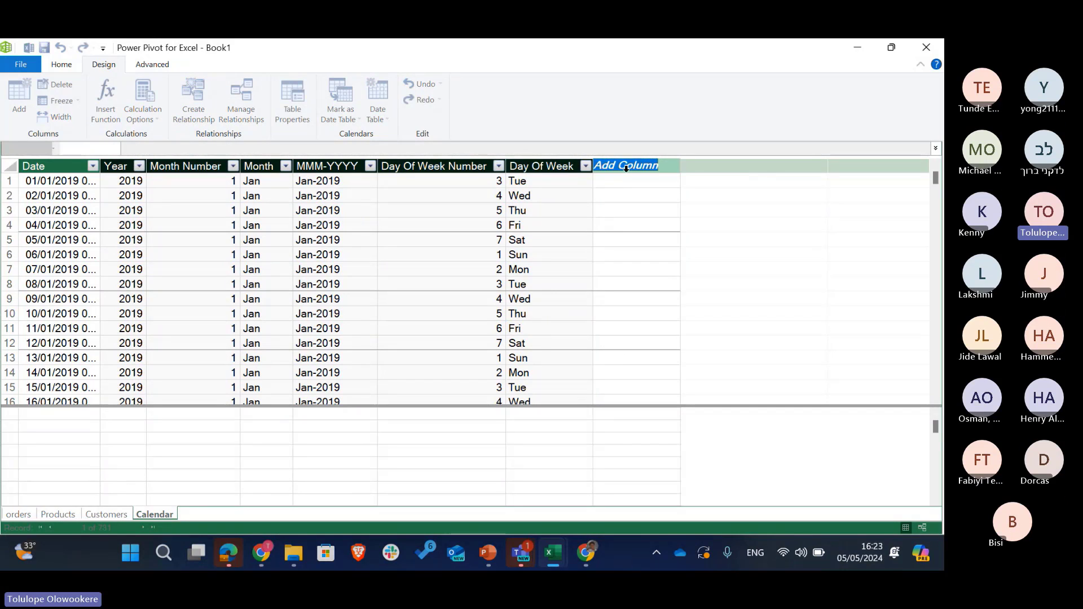
type("Quarter")
key("Return")
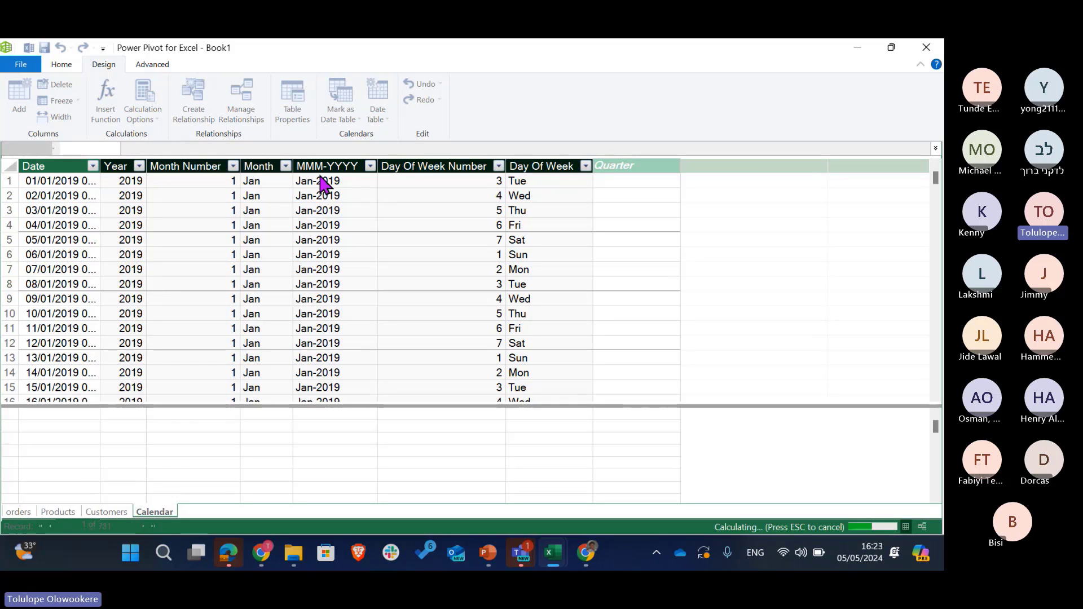
left_click(162, 147)
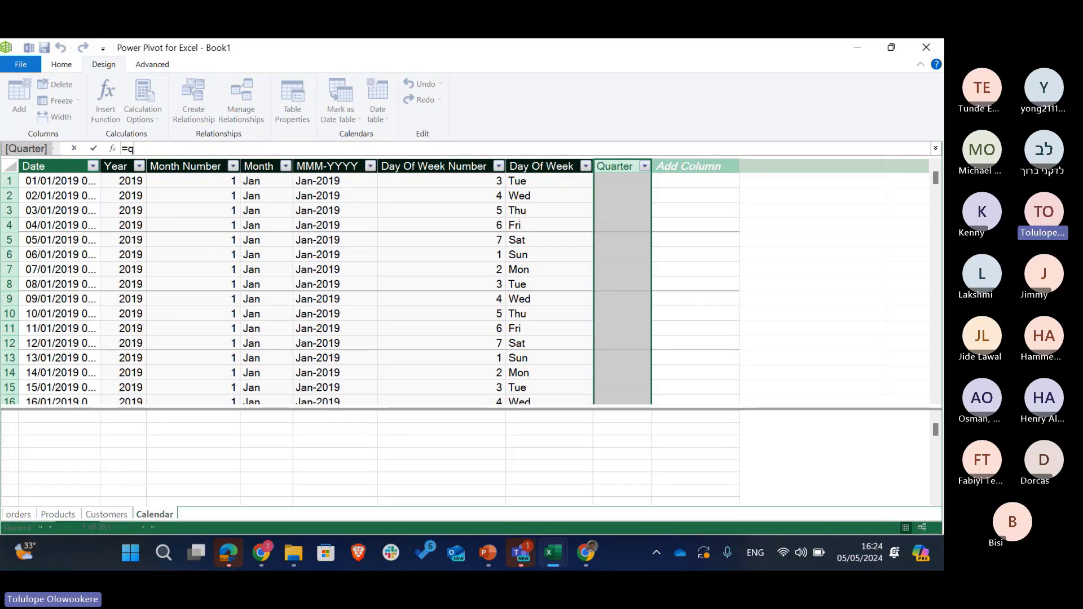
type("qu")
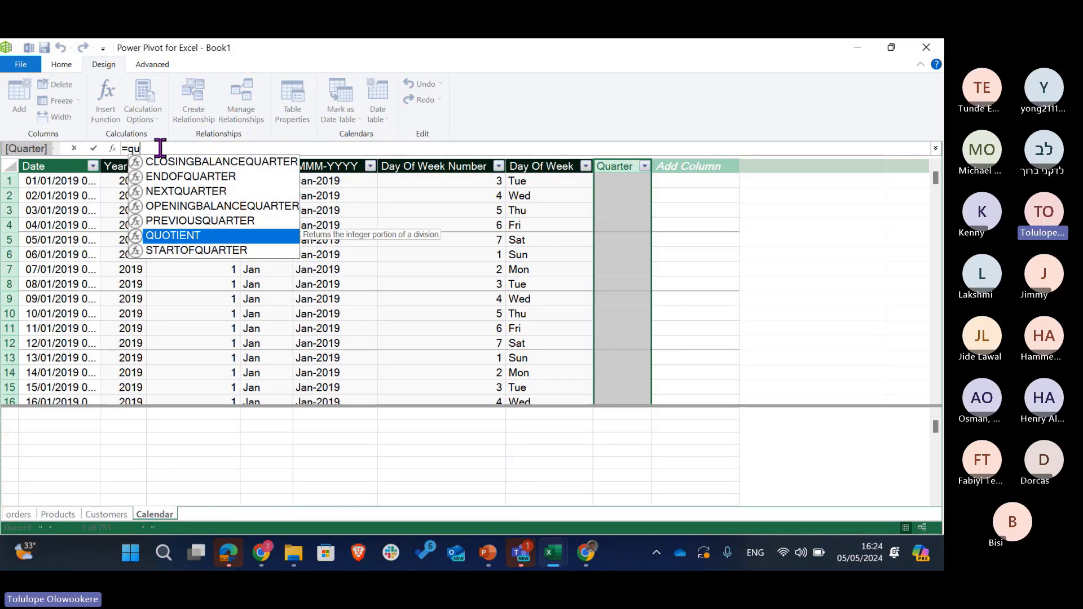
type("at")
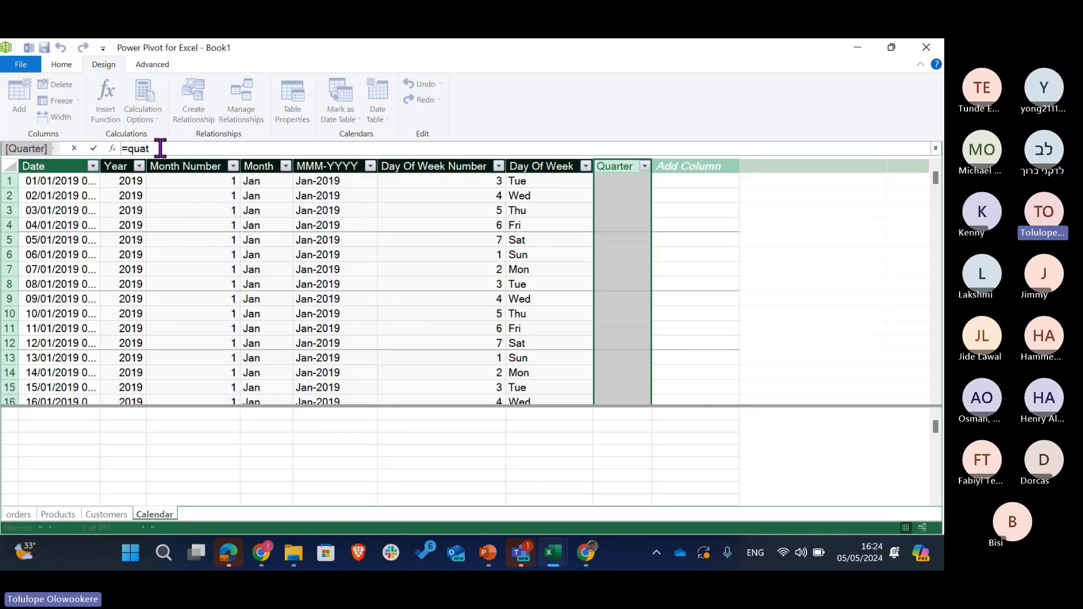
key("BackSpace")
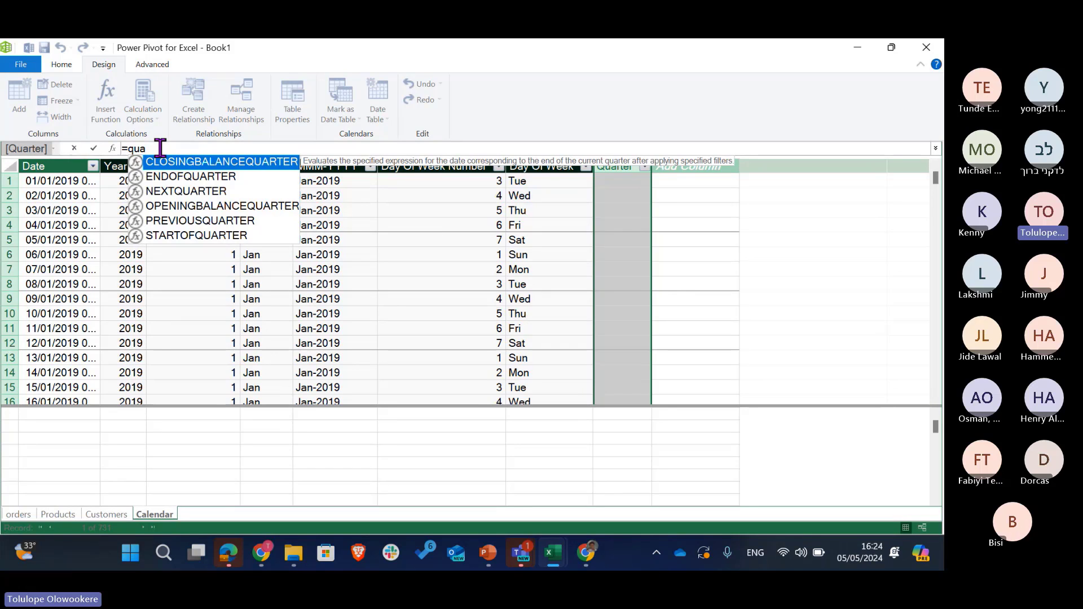
key("BackSpace")
key("BackSpace")
key("BackSpace")
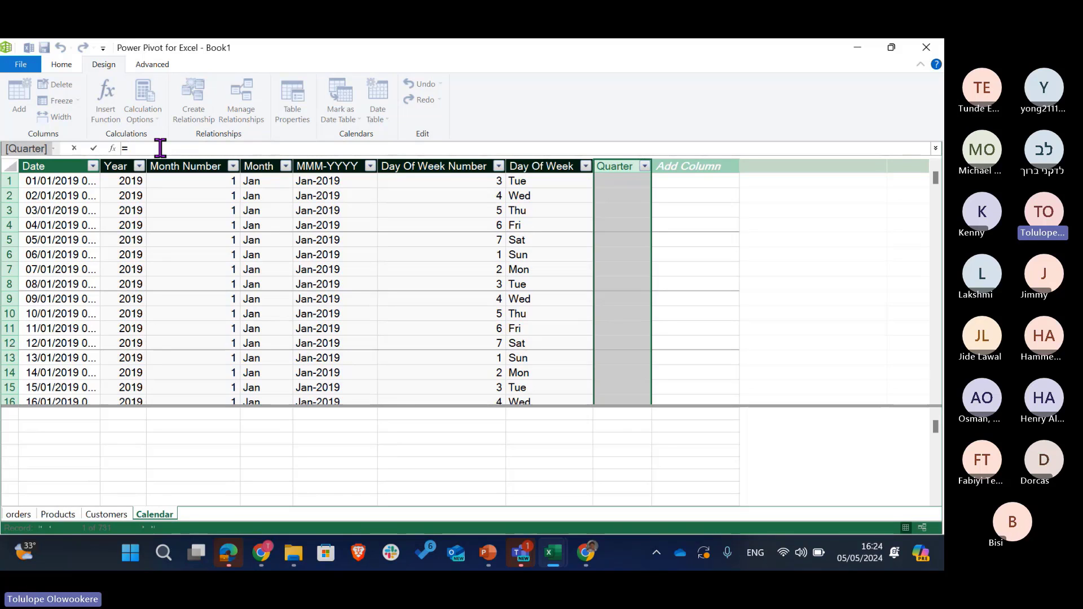
Set the Quarter column's formula to =ROUNDUP('Calendar'[Month Number]/3,0) and check the filled rows.
type("R")
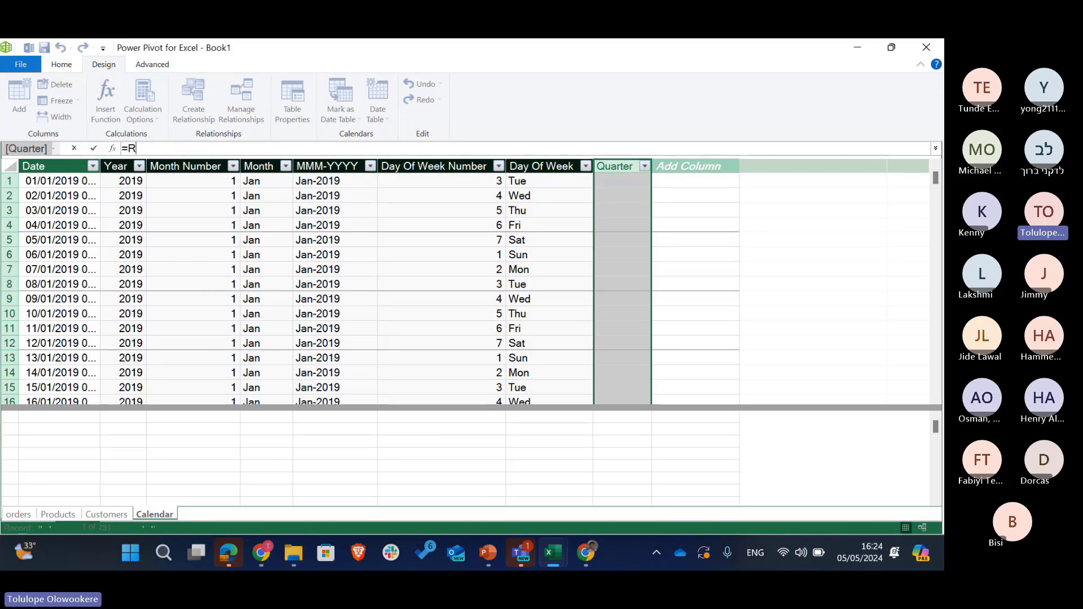
type("ound")
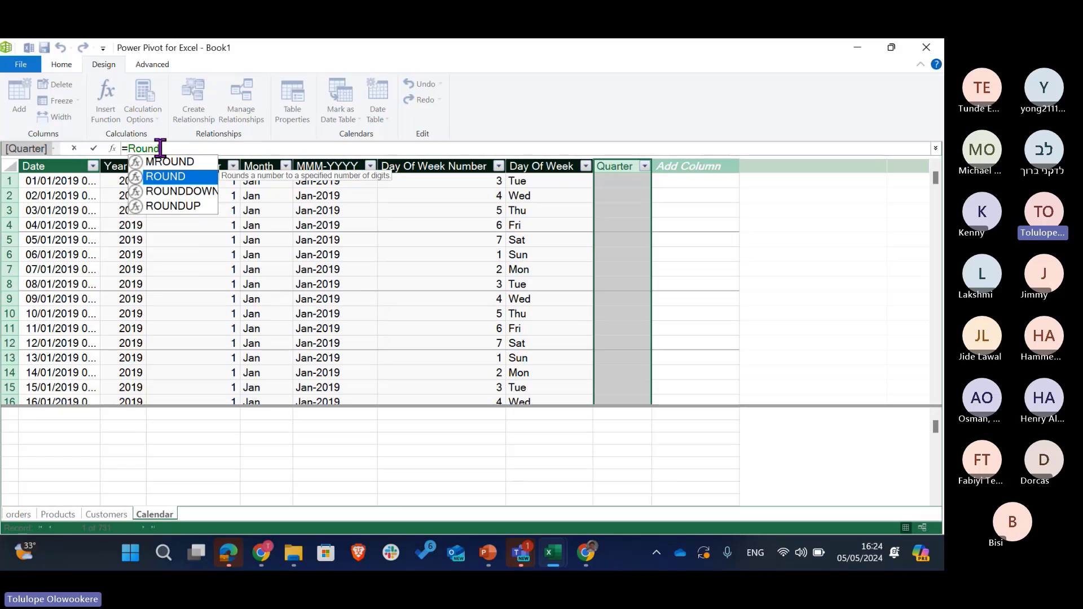
key("Down")
key("Down")
key("Tab")
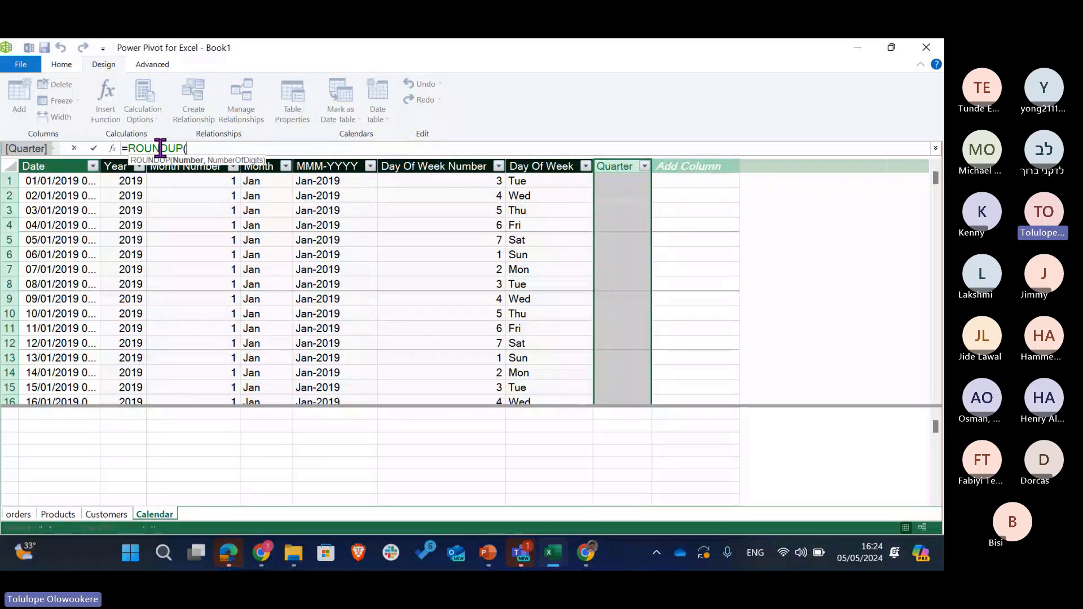
type("mon")
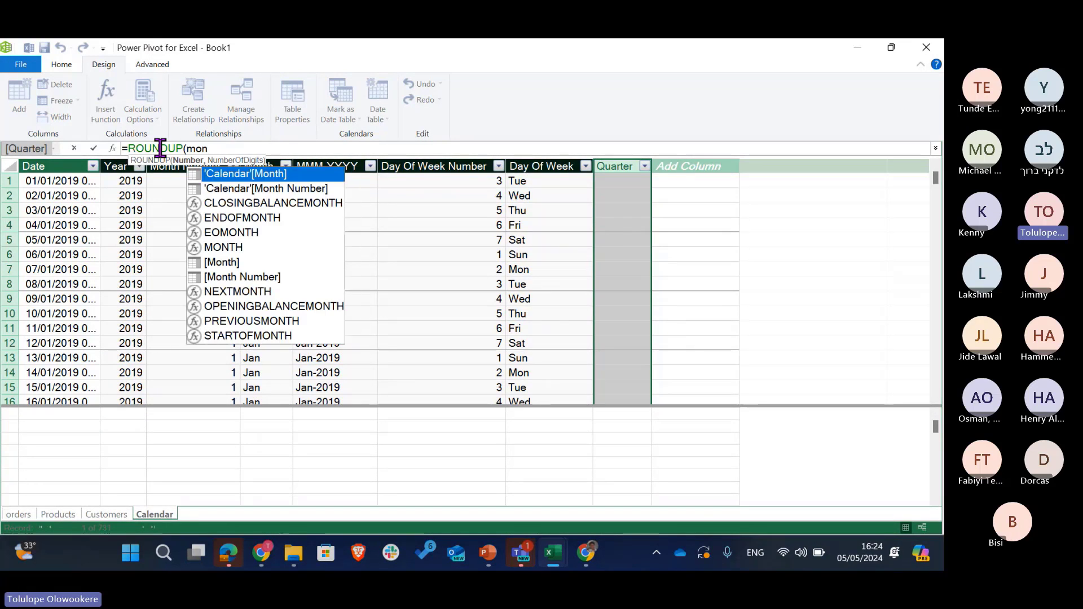
key("Down")
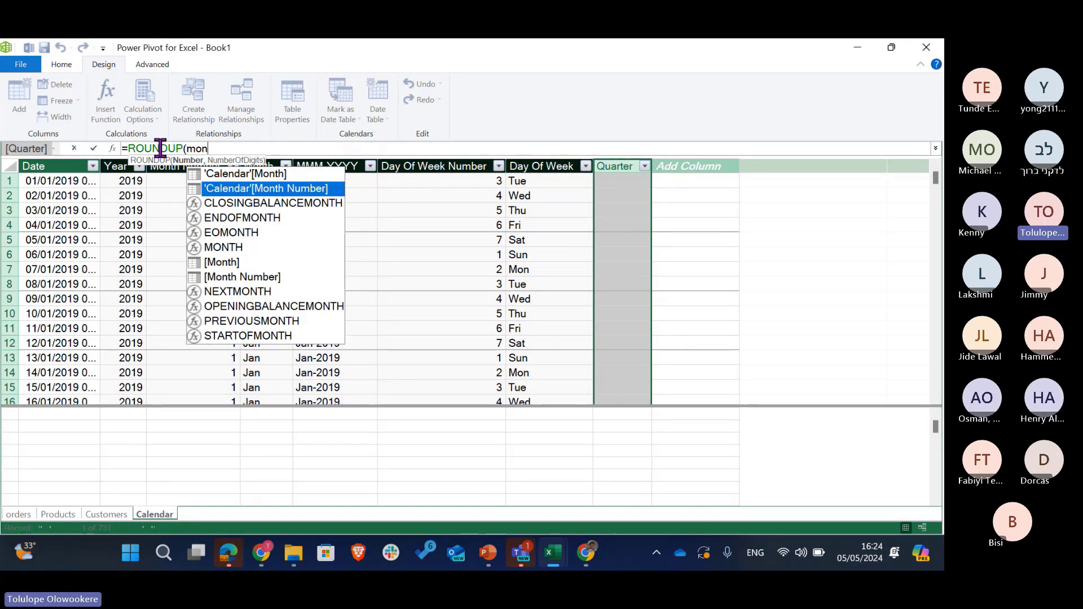
key("Tab")
type("/")
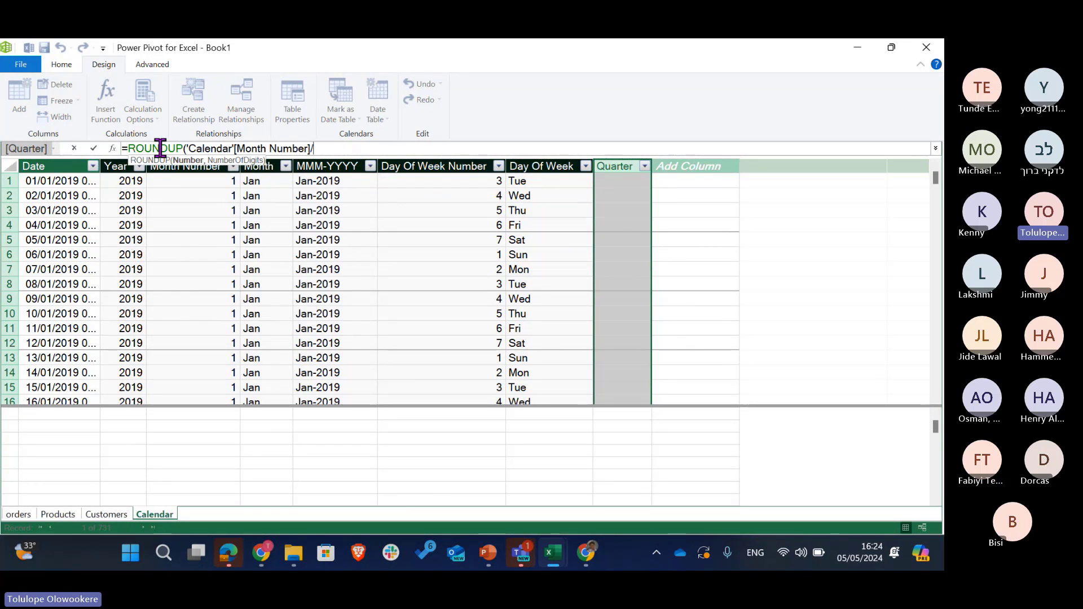
type("3,0")
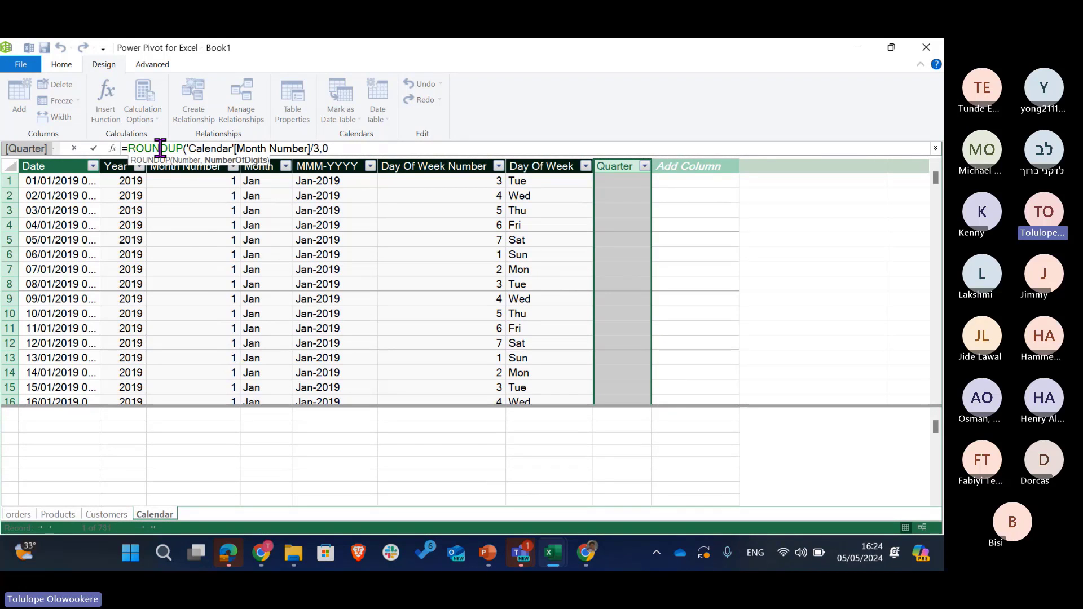
type(")")
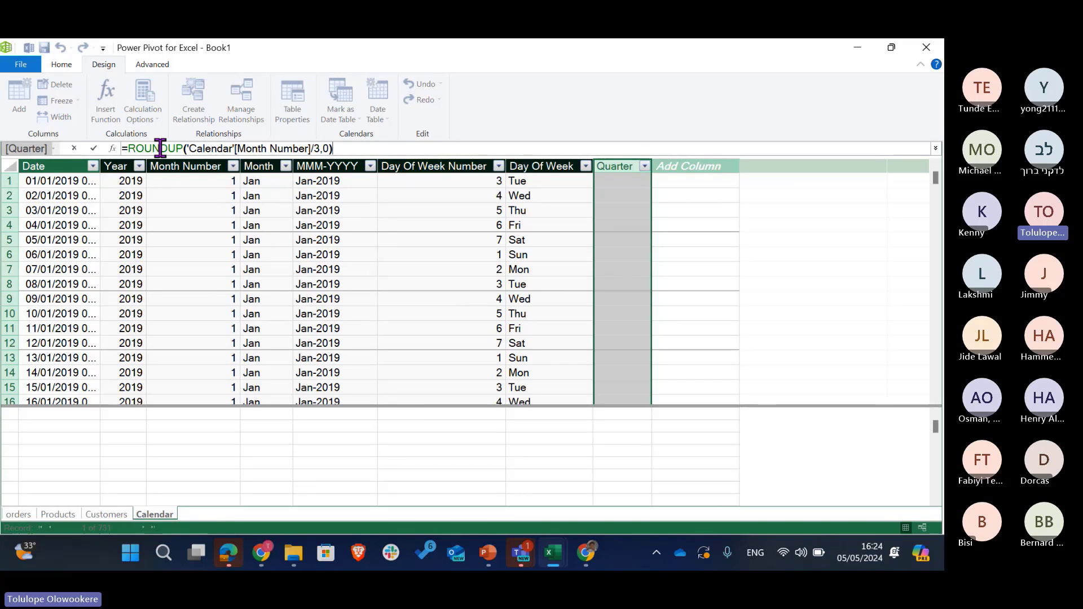
key("Return")
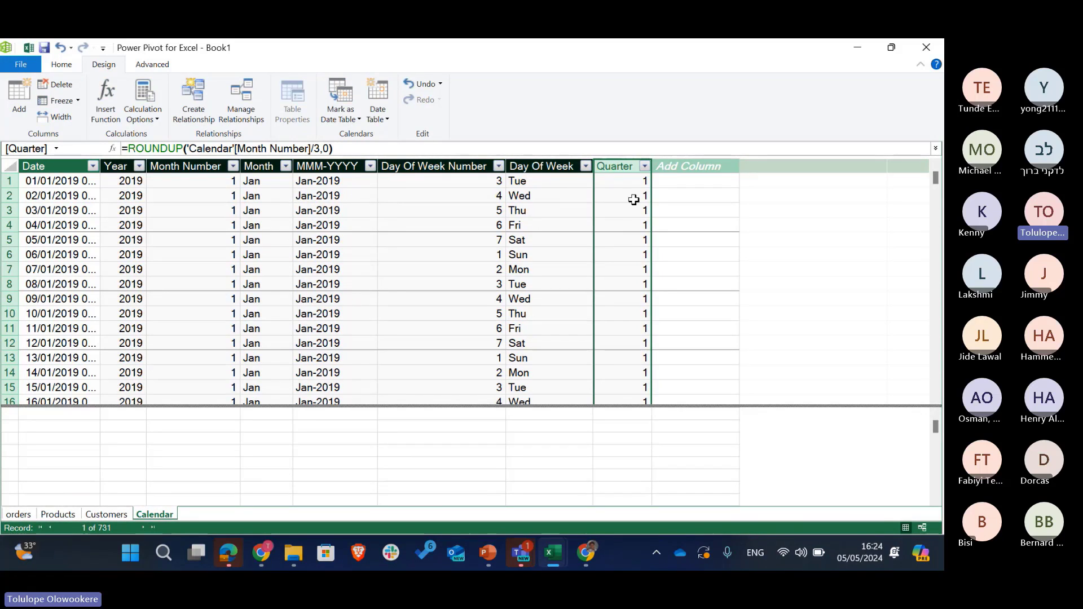
scroll(612, 279, "down", 1)
scroll(612, 279, "down", 3)
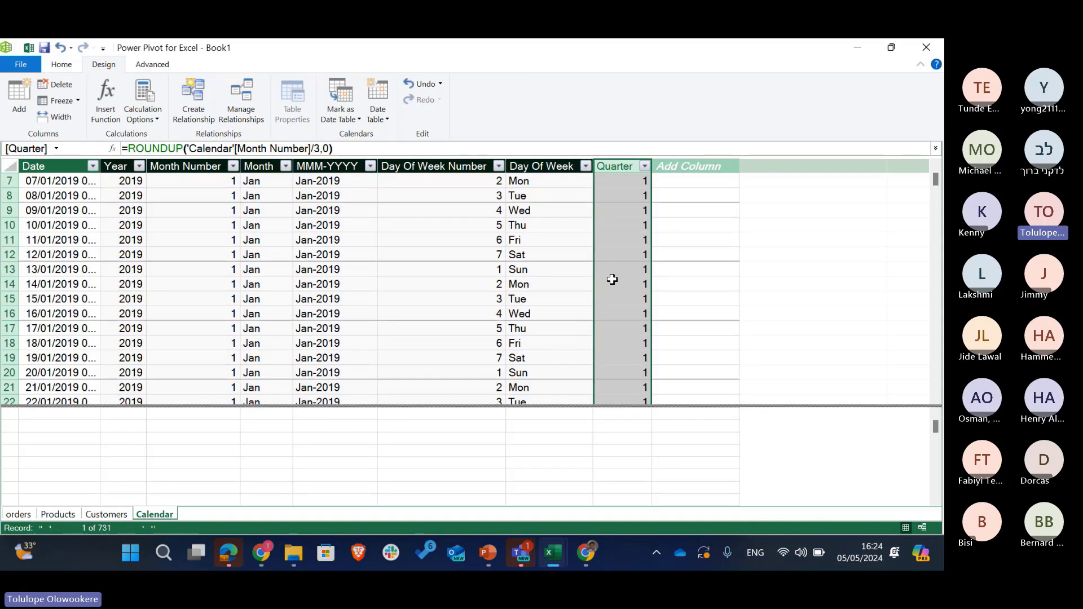
scroll(612, 280, "up", 4)
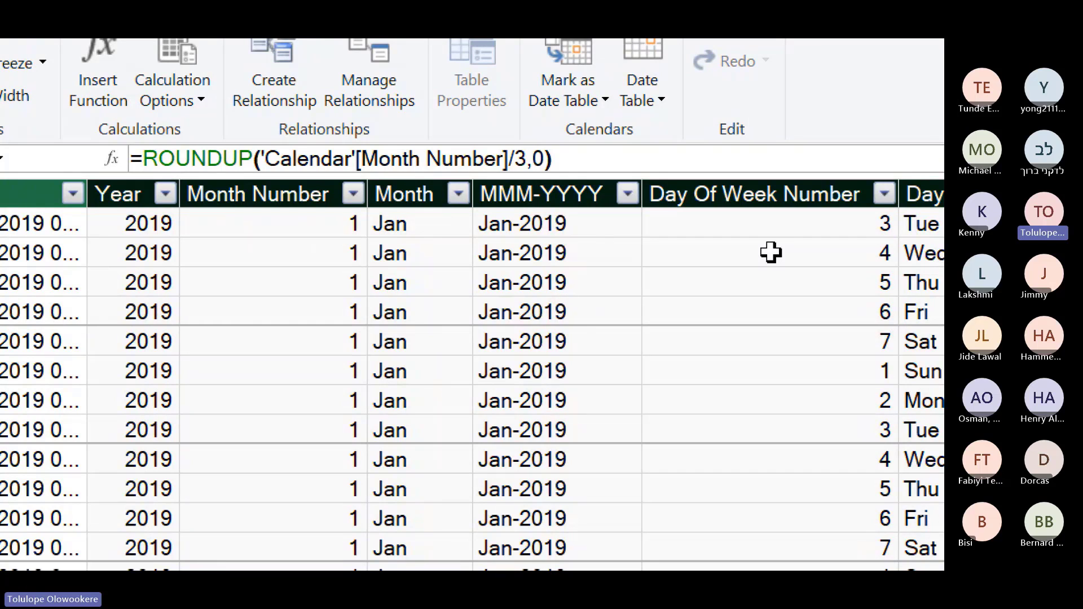
Add a new column named Fiscal Qtr to the Calendar table, after the Quarter column.
left_click(570, 164)
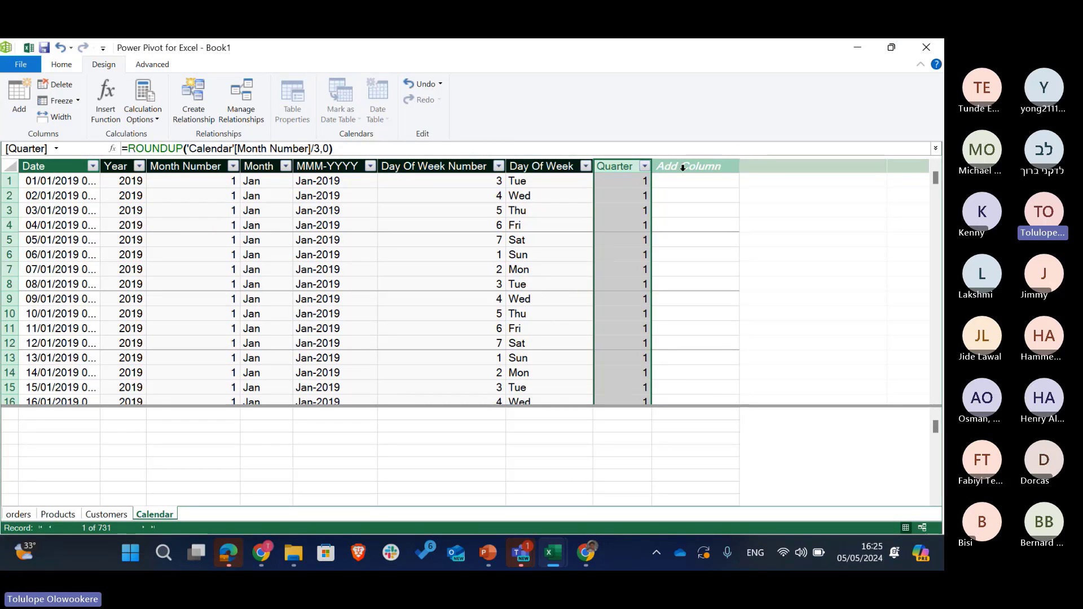
left_click(710, 164)
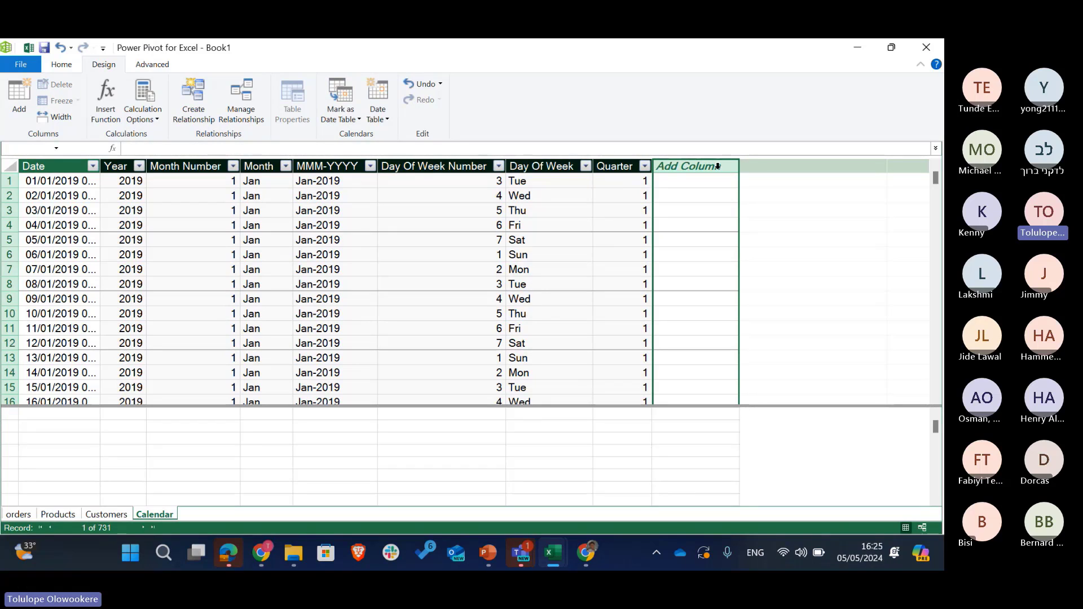
double_click(717, 167)
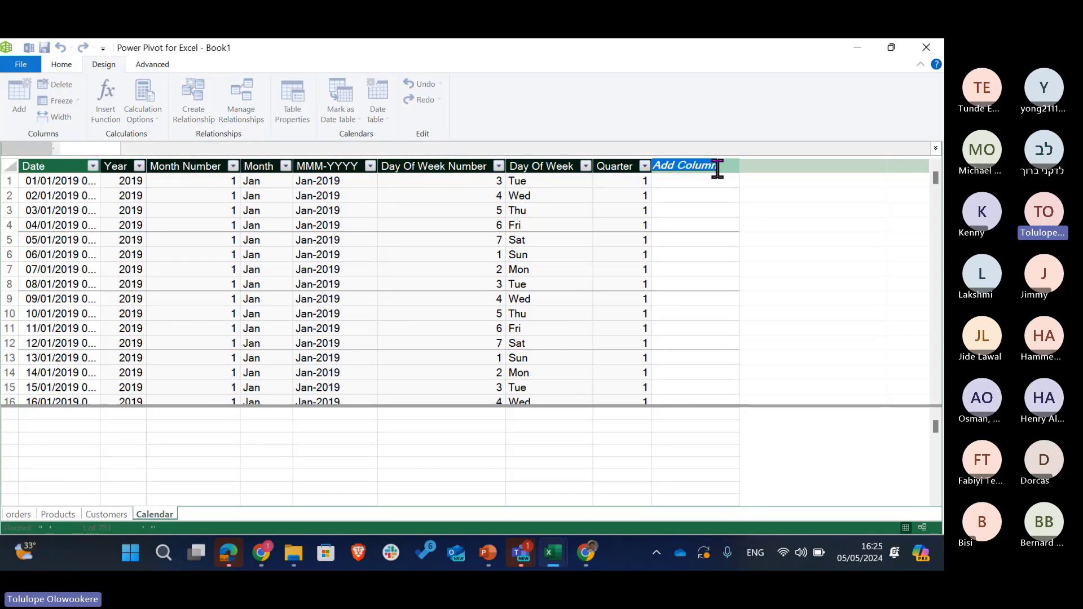
type("Fiscal")
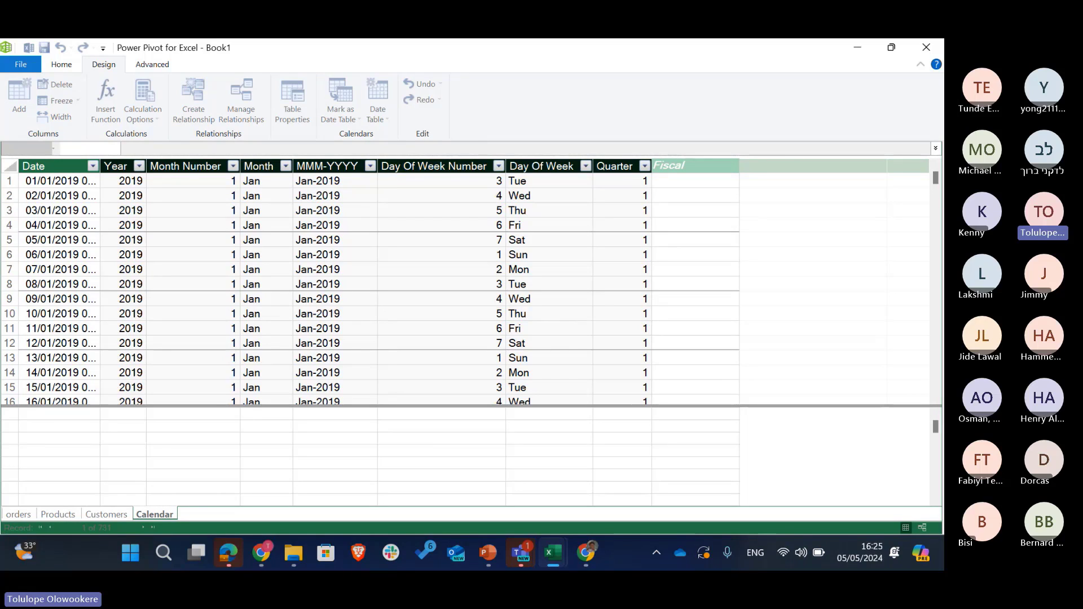
type(" Qtr")
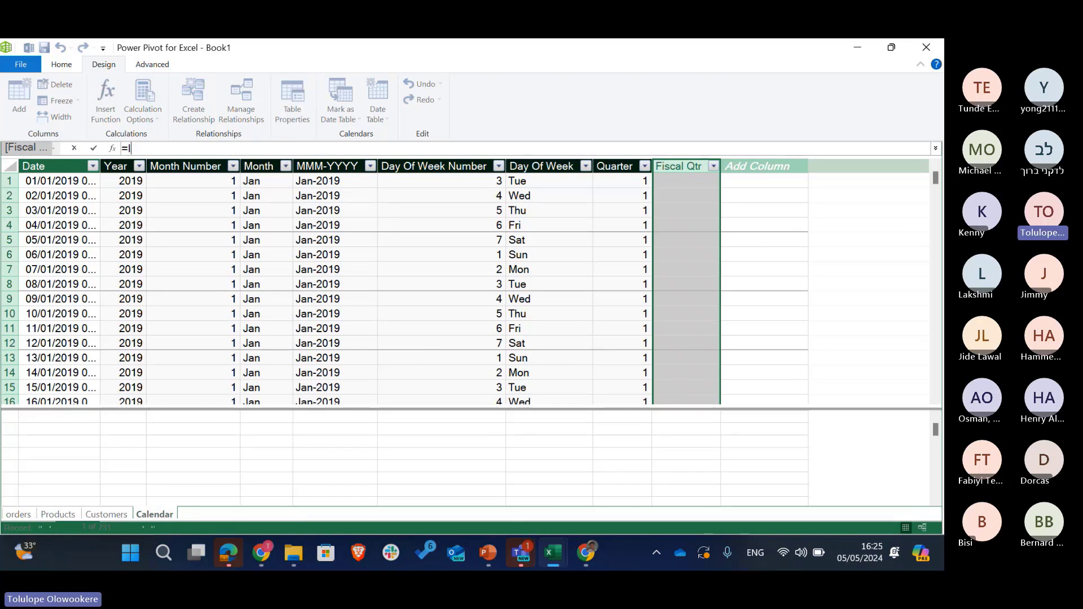
Set the Fiscal Qtr column's formula to =IF('Calendar'[Quarter]=1,4,'Calendar'[Quarter]-1) and check the filled rows.
type("IF(")
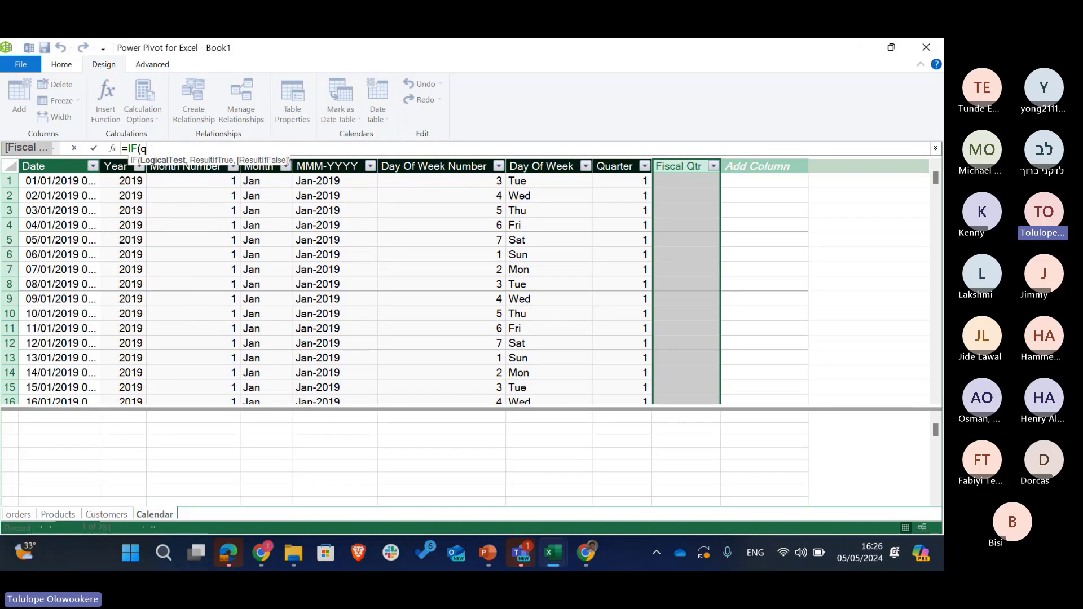
type("q")
key("Tab")
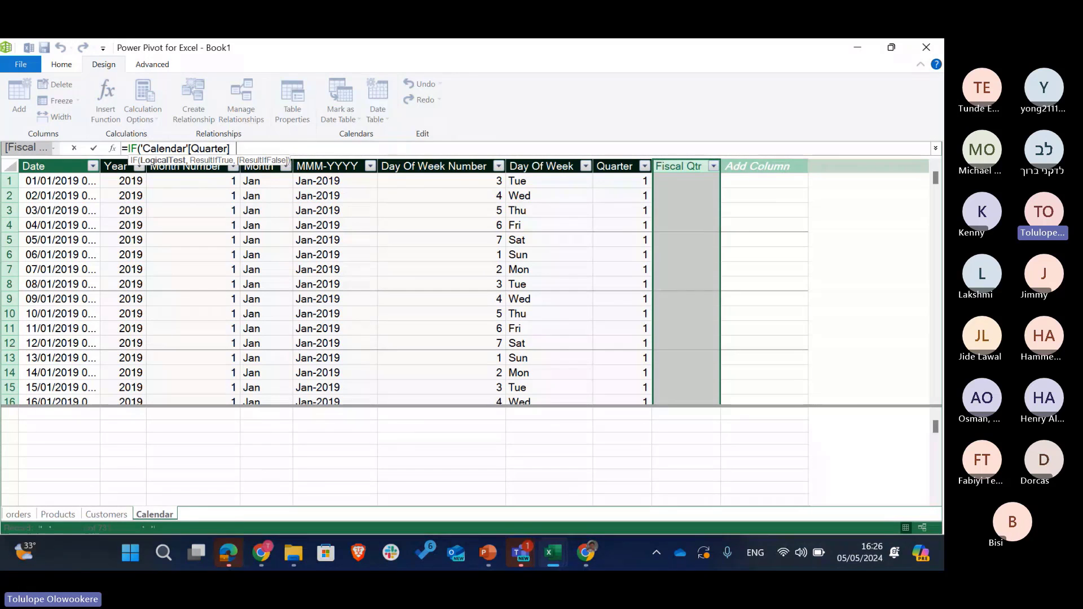
type("=1,")
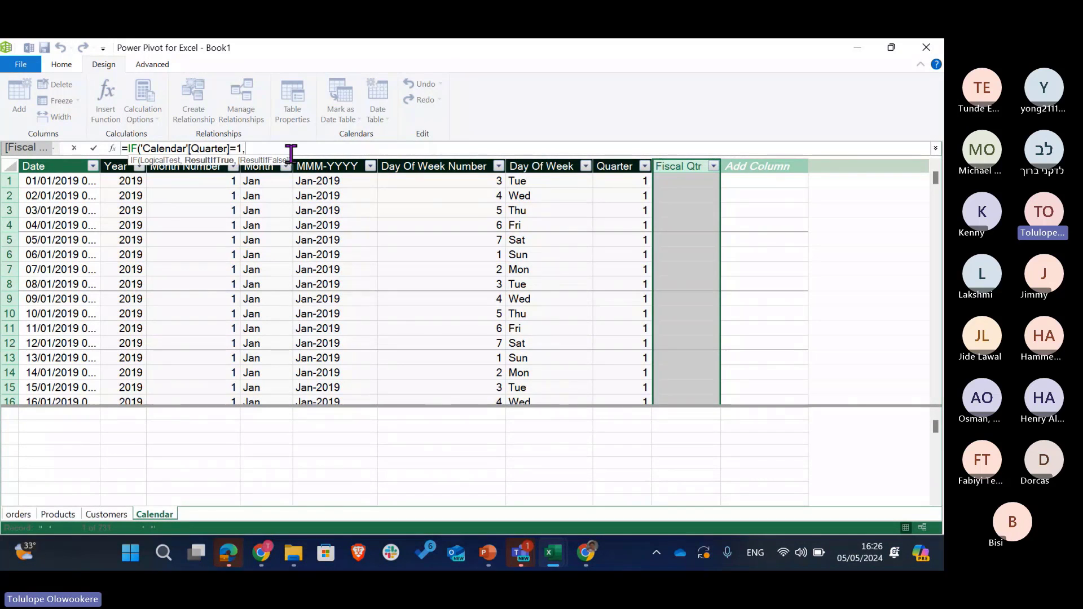
type("4")
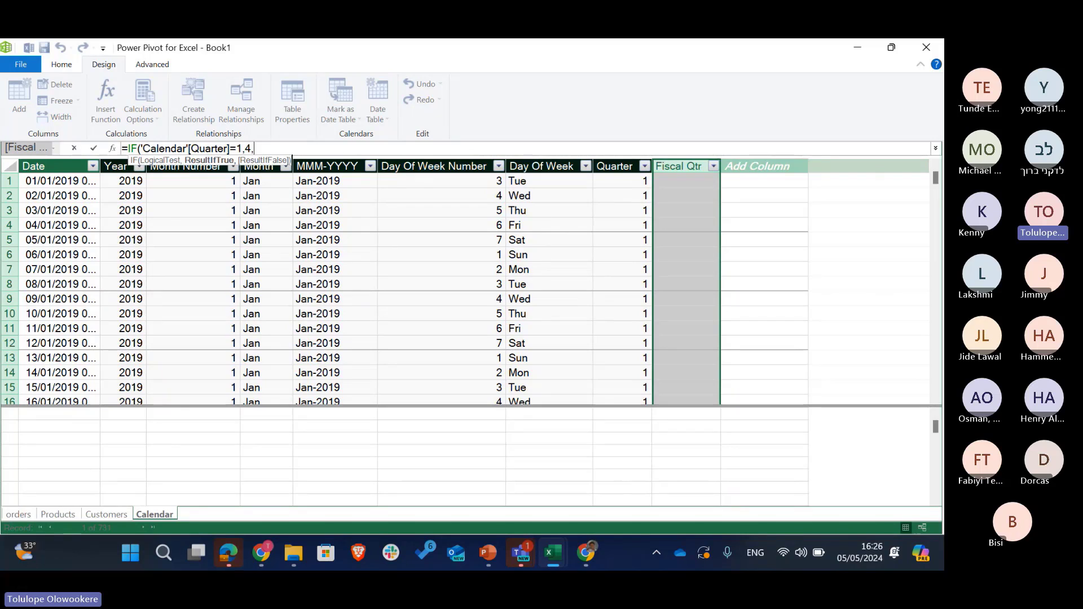
type(",")
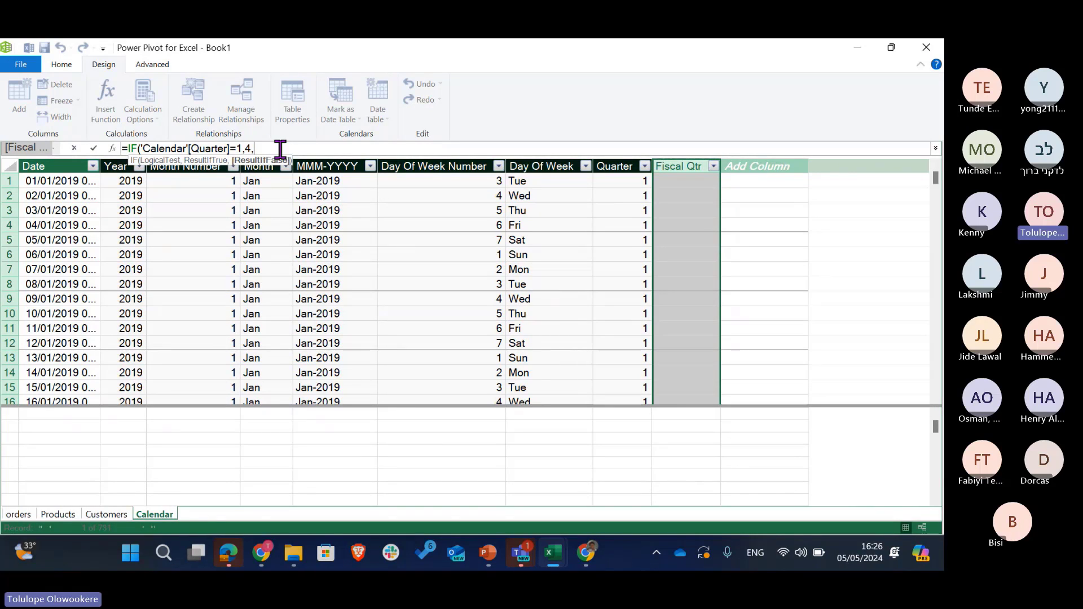
type("c")
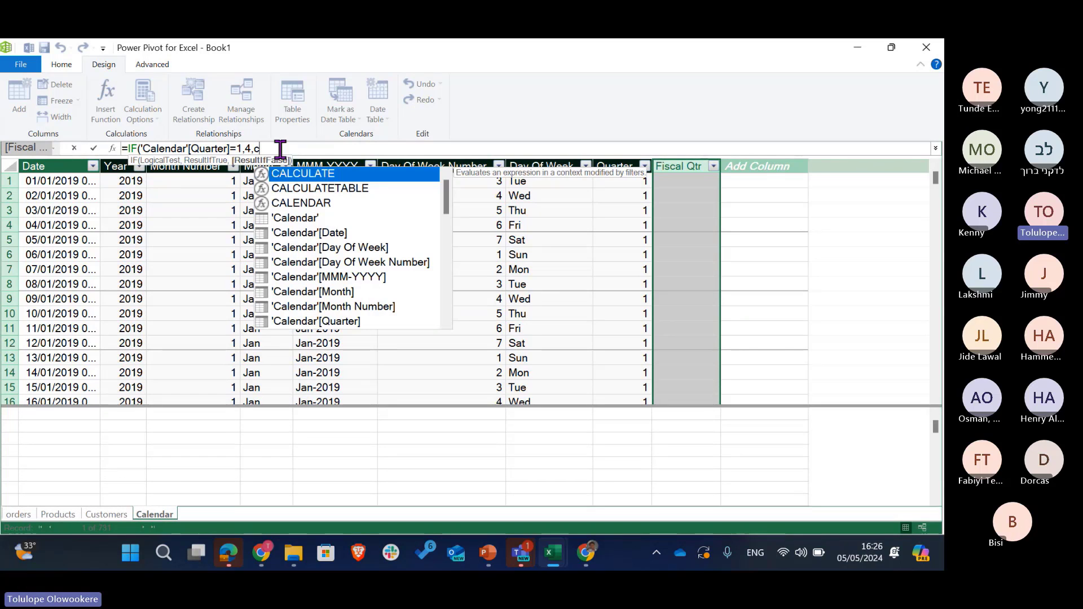
key("BackSpace")
type("qu")
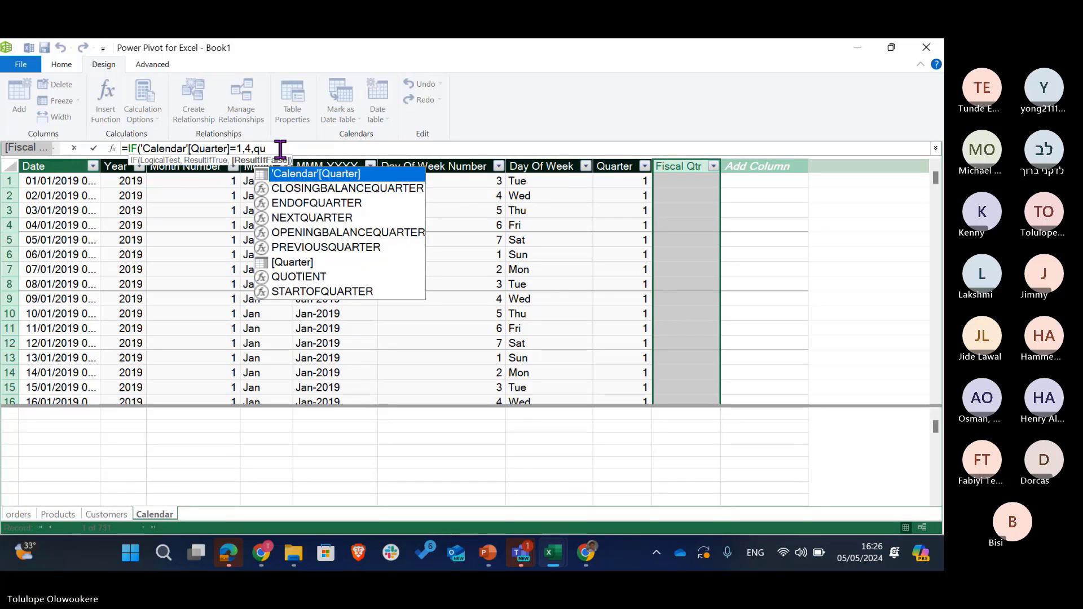
key("Tab")
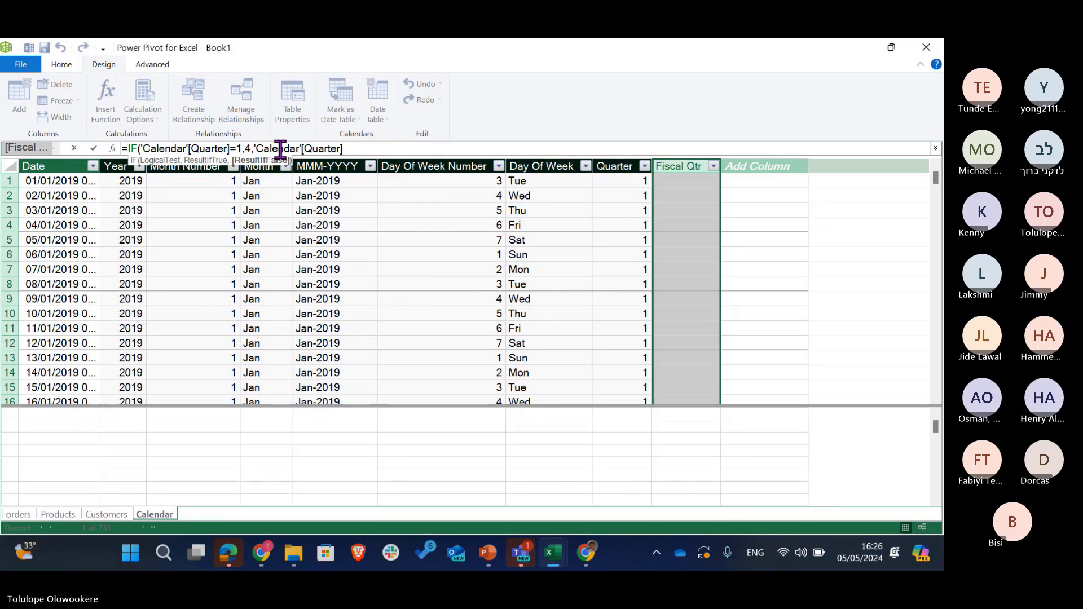
type("-1)")
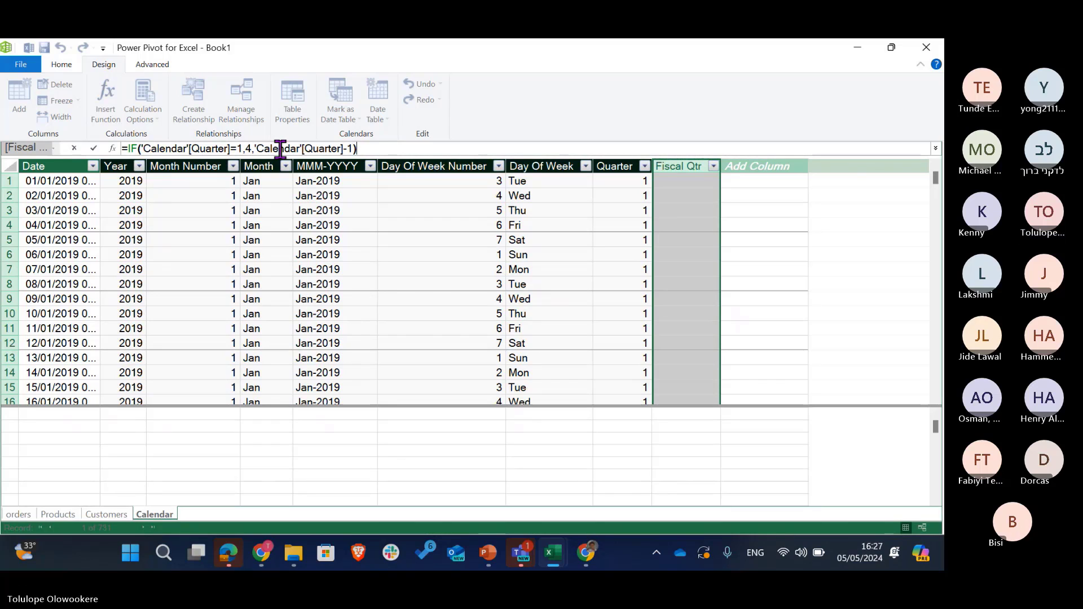
key("Return")
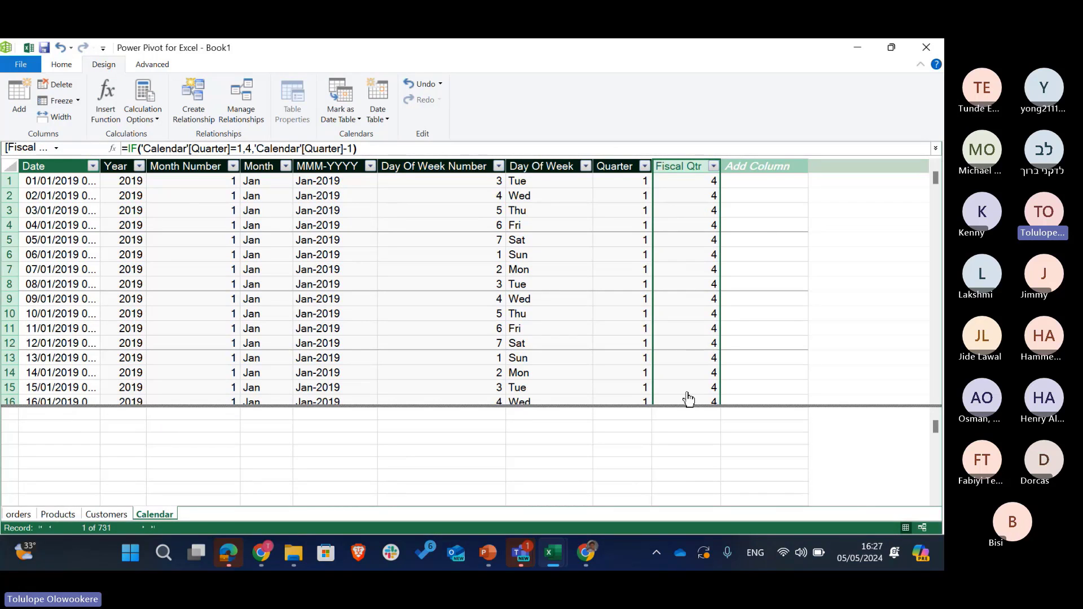
scroll(721, 270, "down", 4)
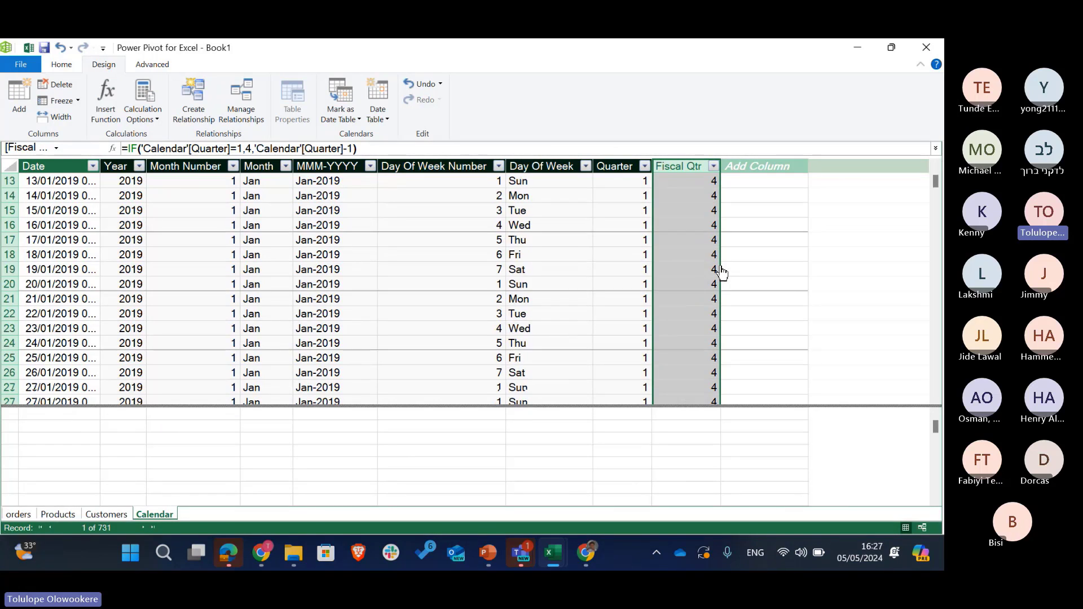
scroll(722, 272, "up", 4)
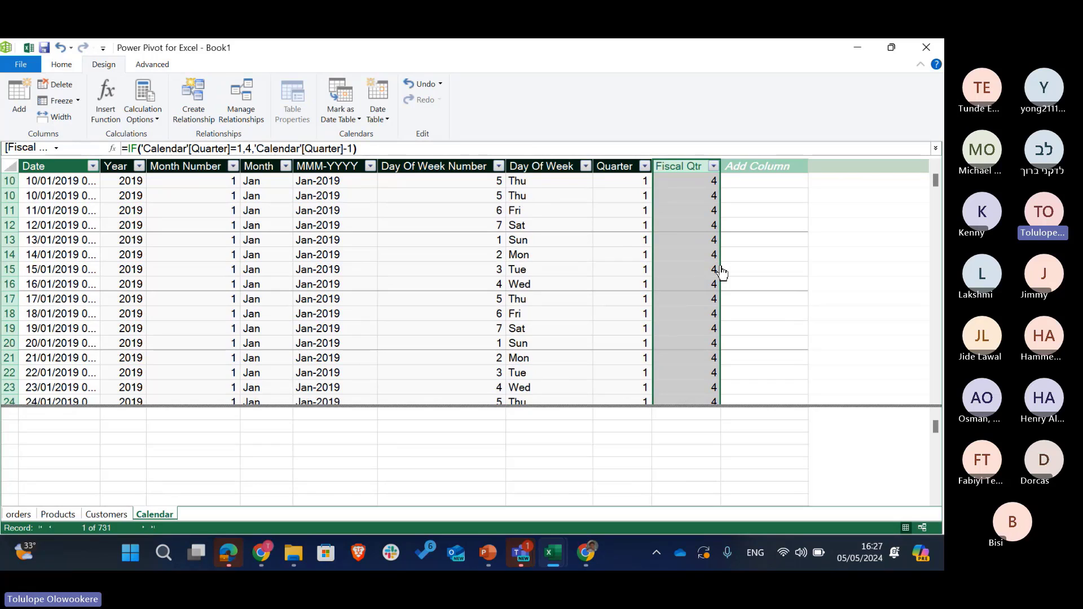
Add a new column named Fiscal Yr to the Calendar table, after the Fiscal Qtr column.
left_click(749, 165)
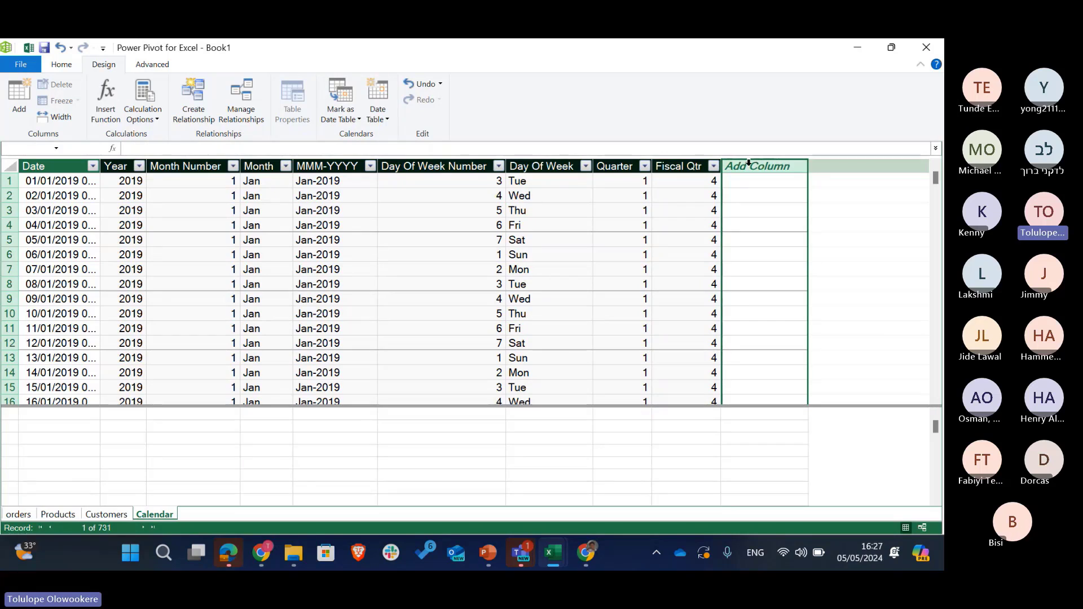
double_click(749, 165)
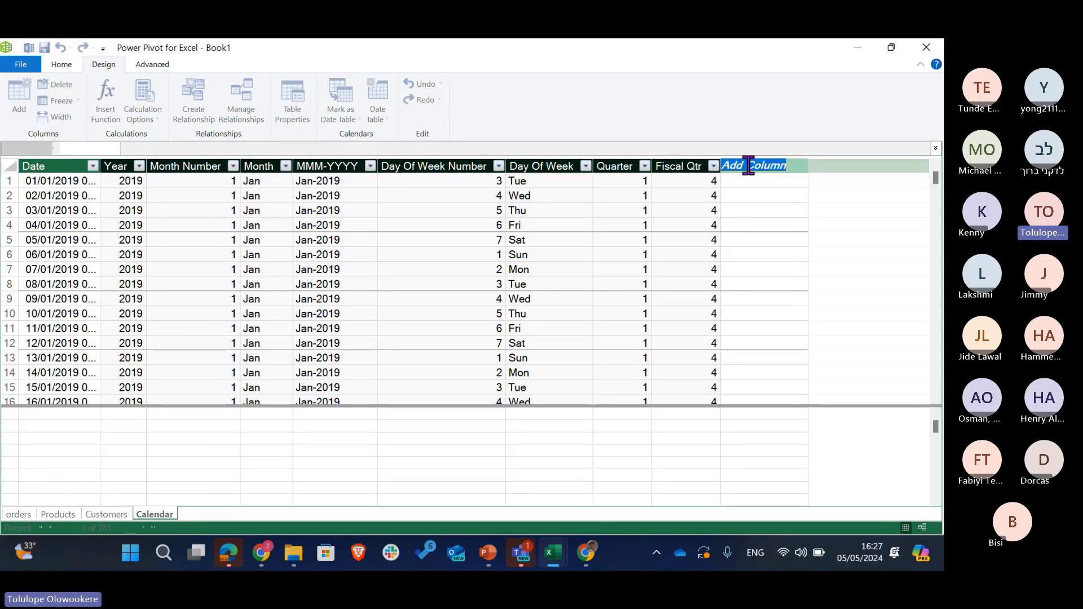
type("Fiscal Yr")
key("Return")
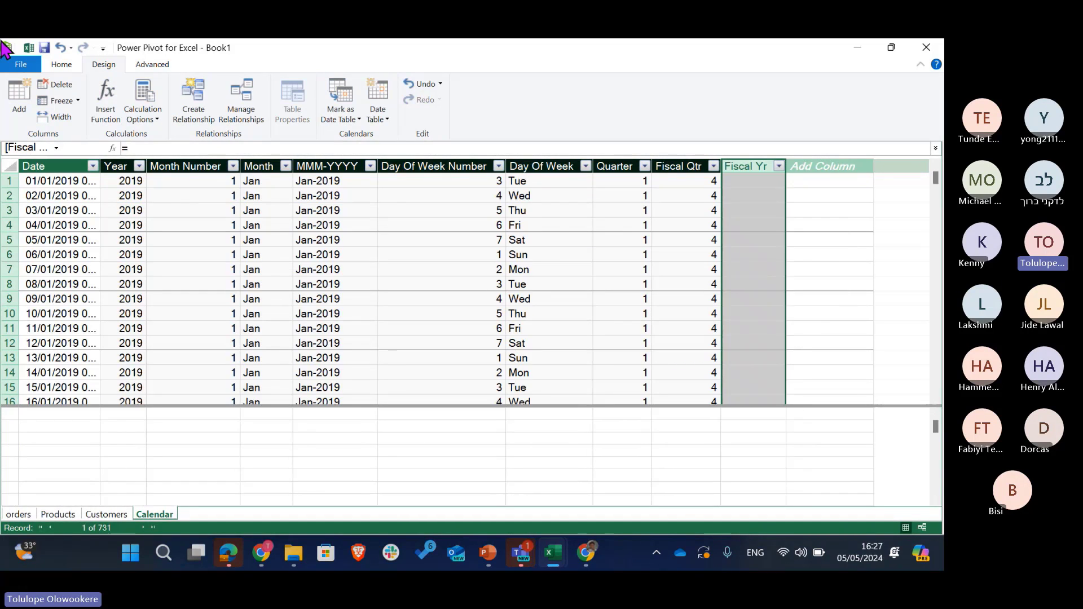
Start the Fiscal Yr column's formula as an IF that tests whether 'Calendar'[Quarter] equals 1.
left_click(161, 149)
type("=")
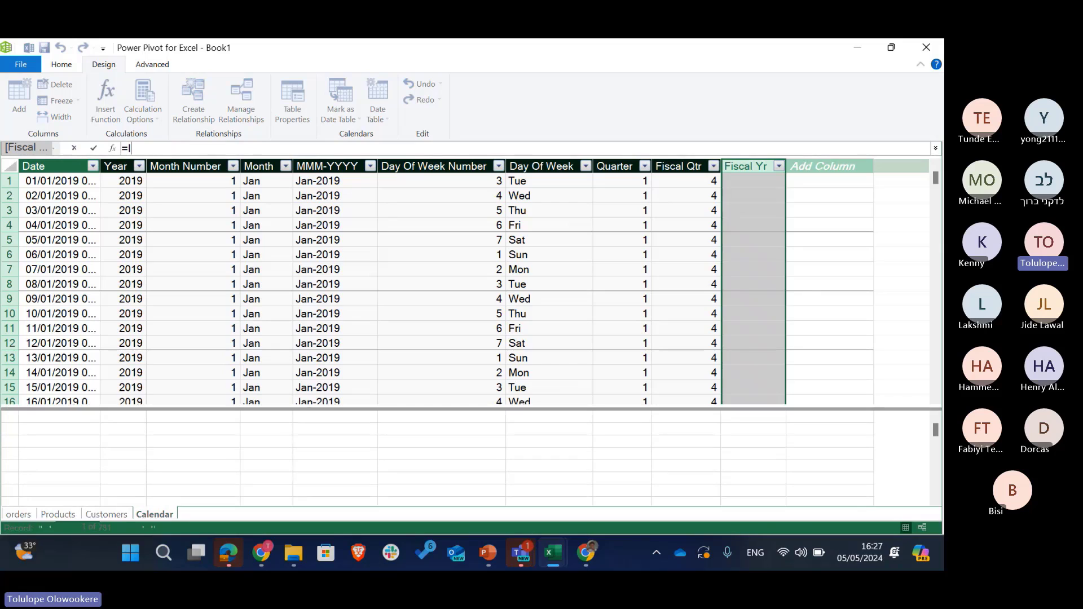
type("IF(")
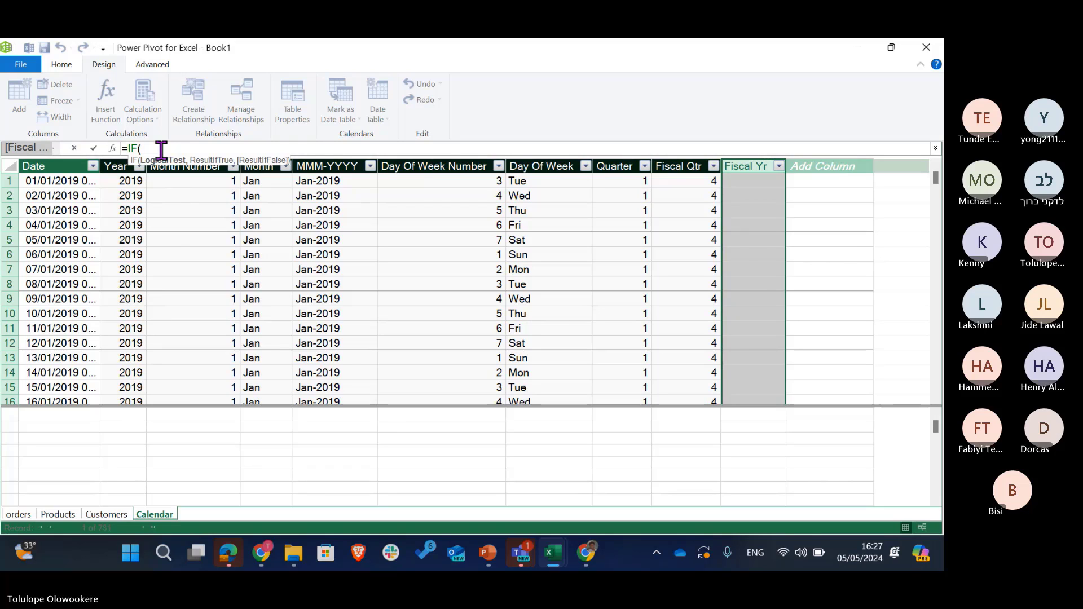
type("c")
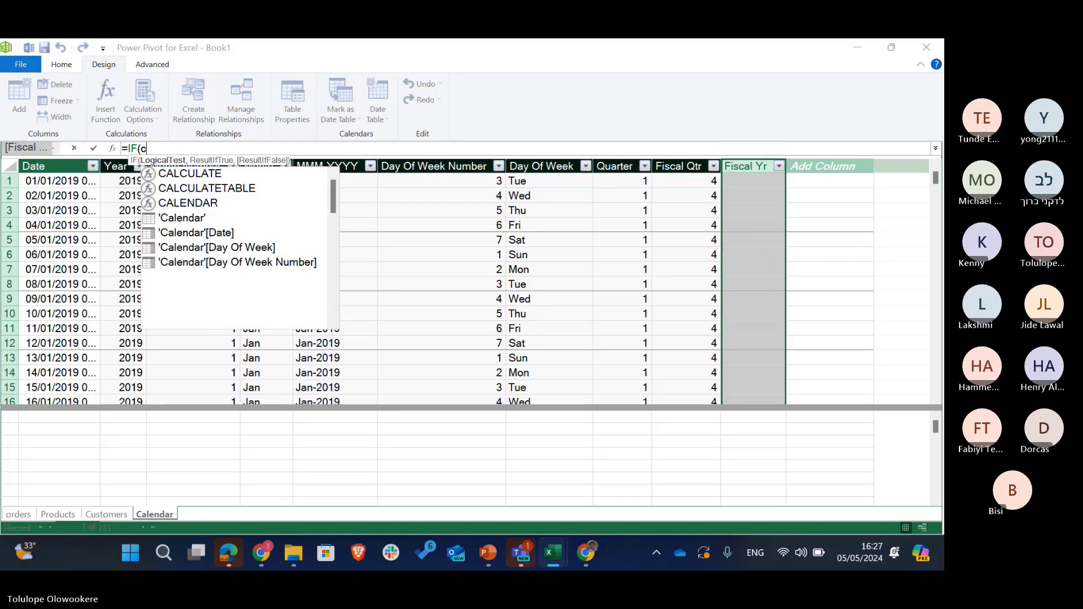
type("a")
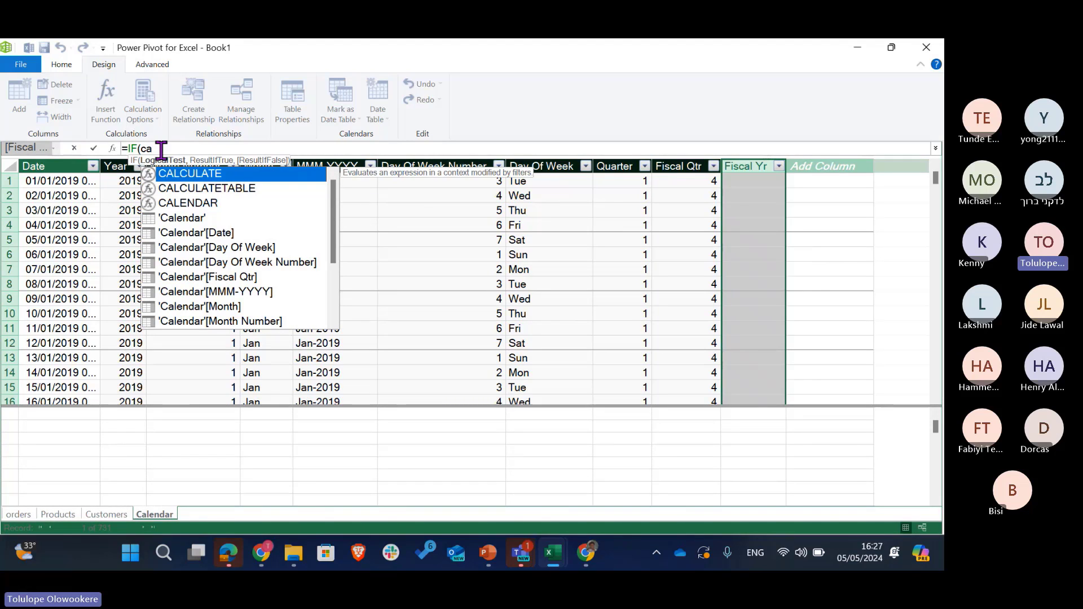
key("Down")
key("Down")
key("Down")
key("Down")
key("Down")
key("Down")
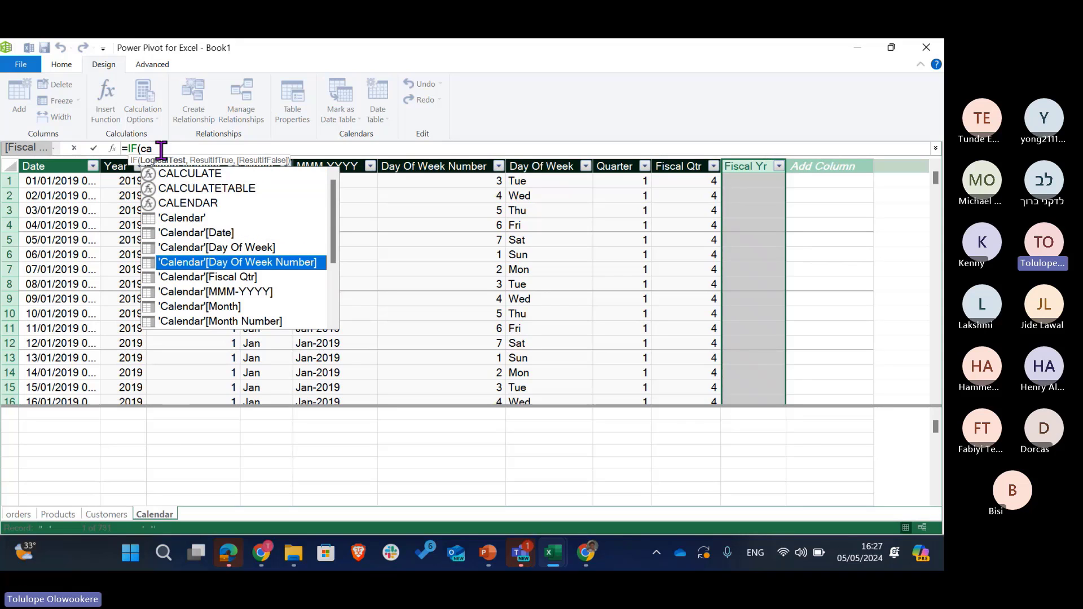
key("Down")
key("Down")
key("Down")
key("Down")
key("Down")
key("Down")
key("Up")
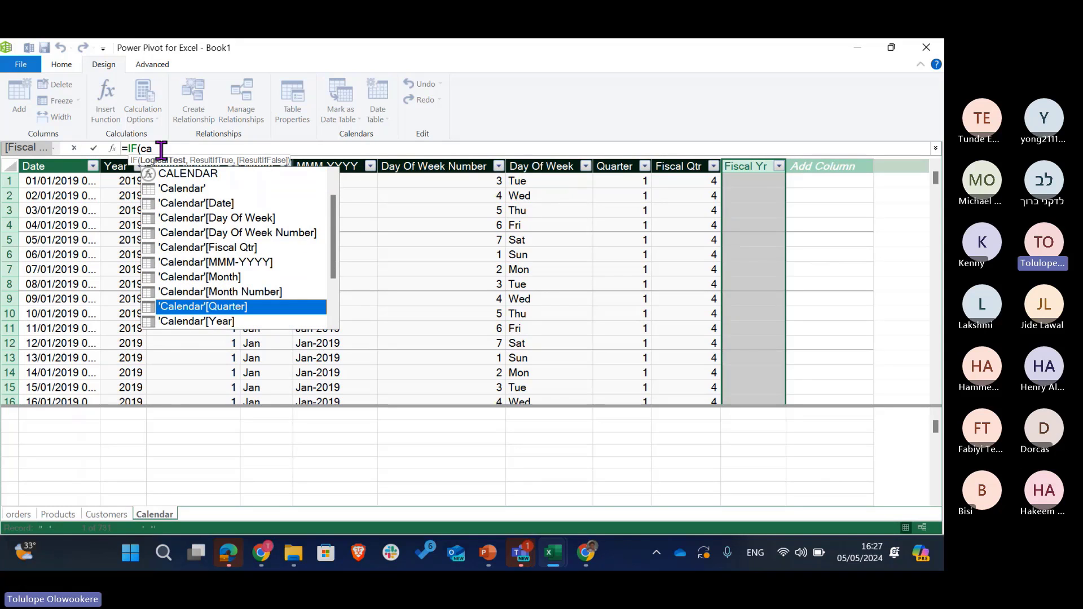
key("Tab")
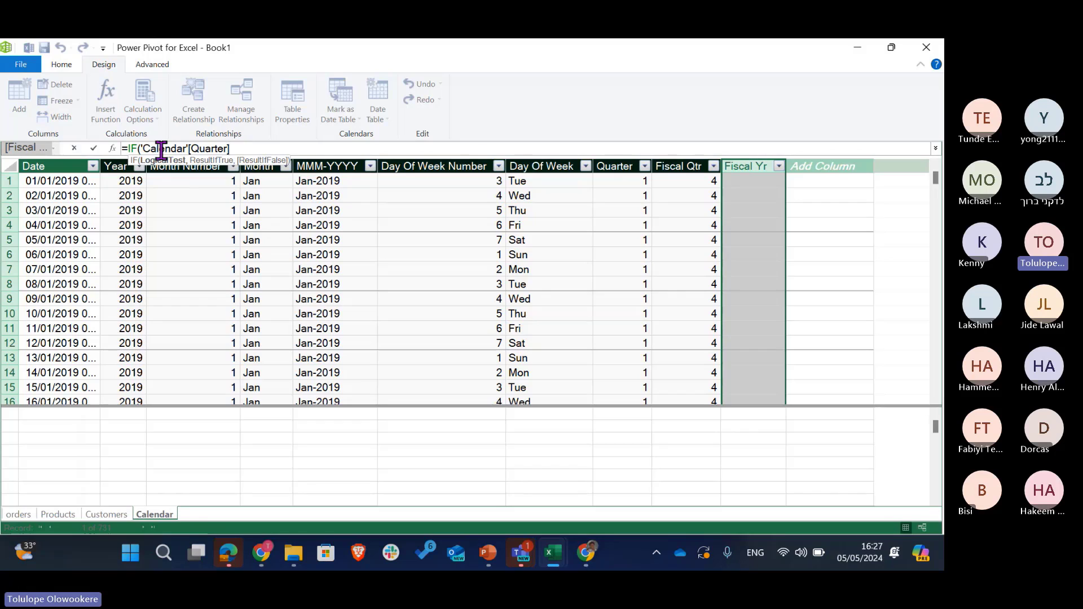
type("=1,")
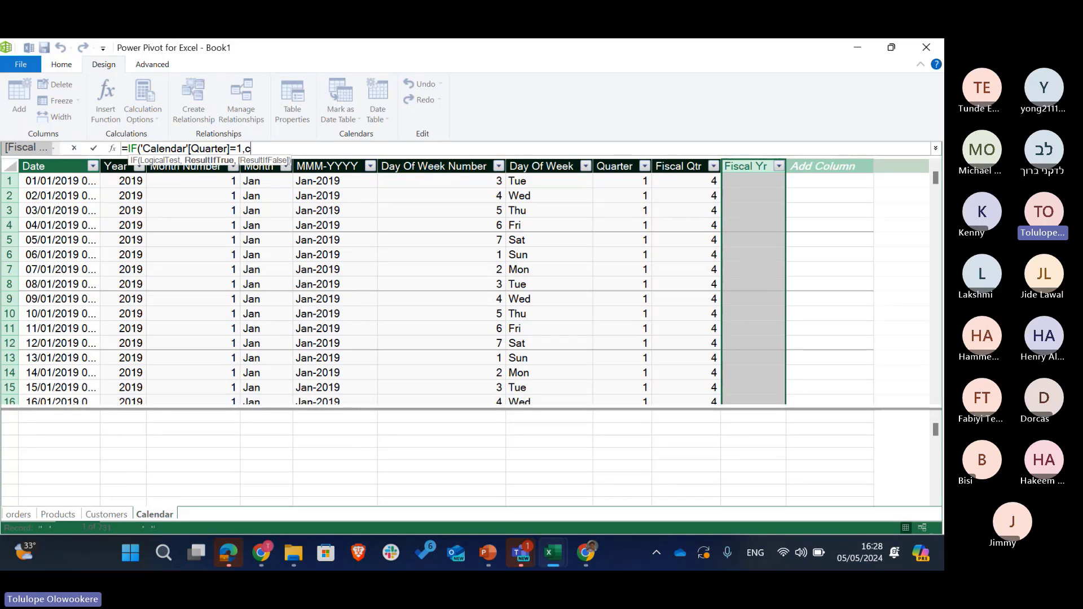
Enter 'Calendar'[Year]-1 as the result-if-true argument of the Fiscal Yr column's IF formula.
type("cale")
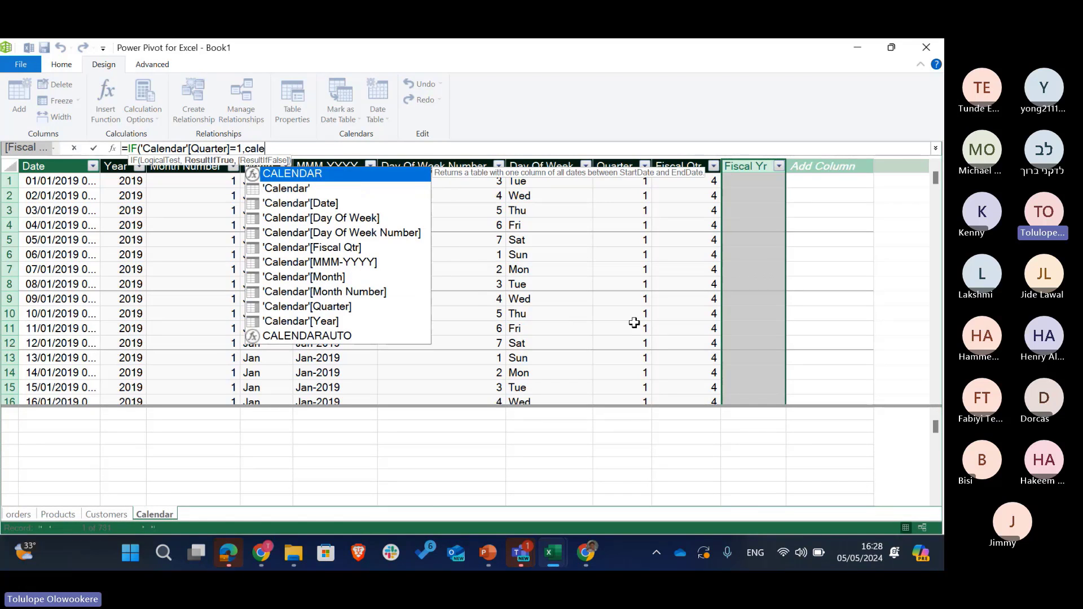
key("Down")
key("Down")
key("Down")
key("Down")
key("Down")
key("Down")
key("Down")
key("Down")
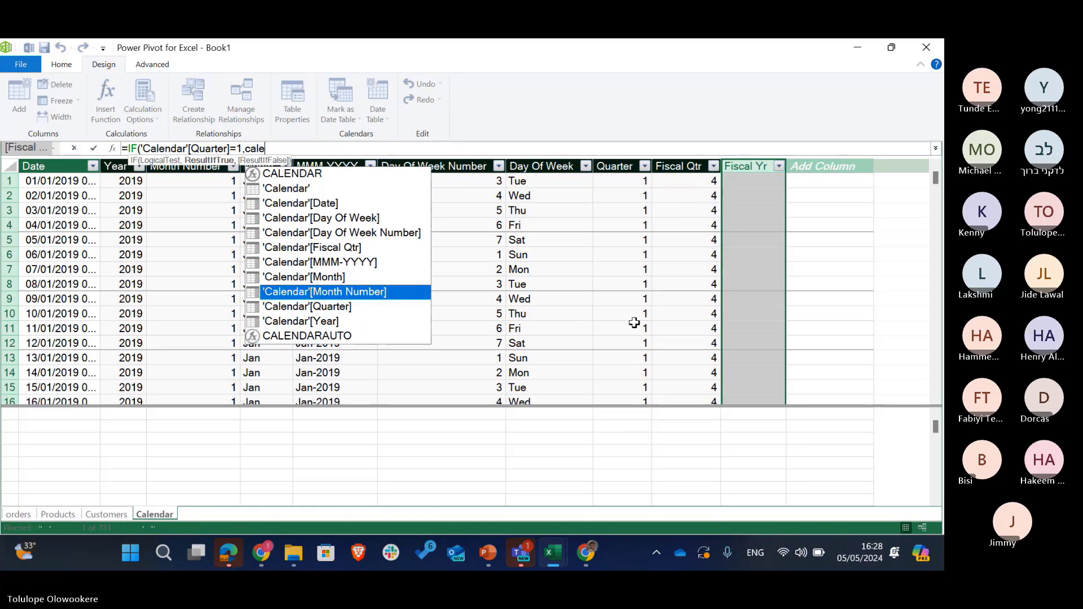
key("Down")
key("Down")
key("Tab")
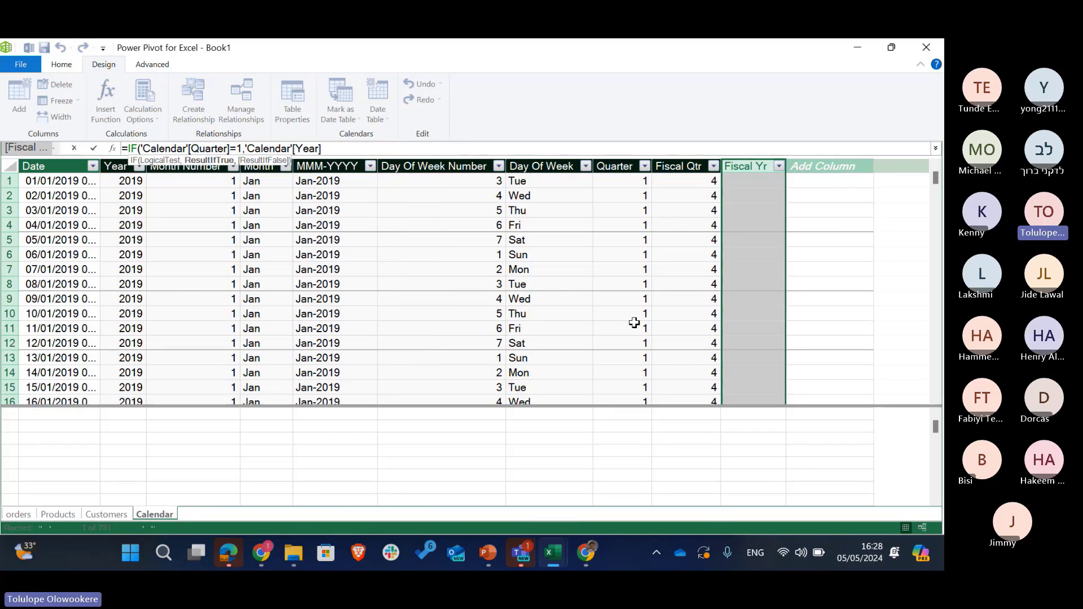
type("-1")
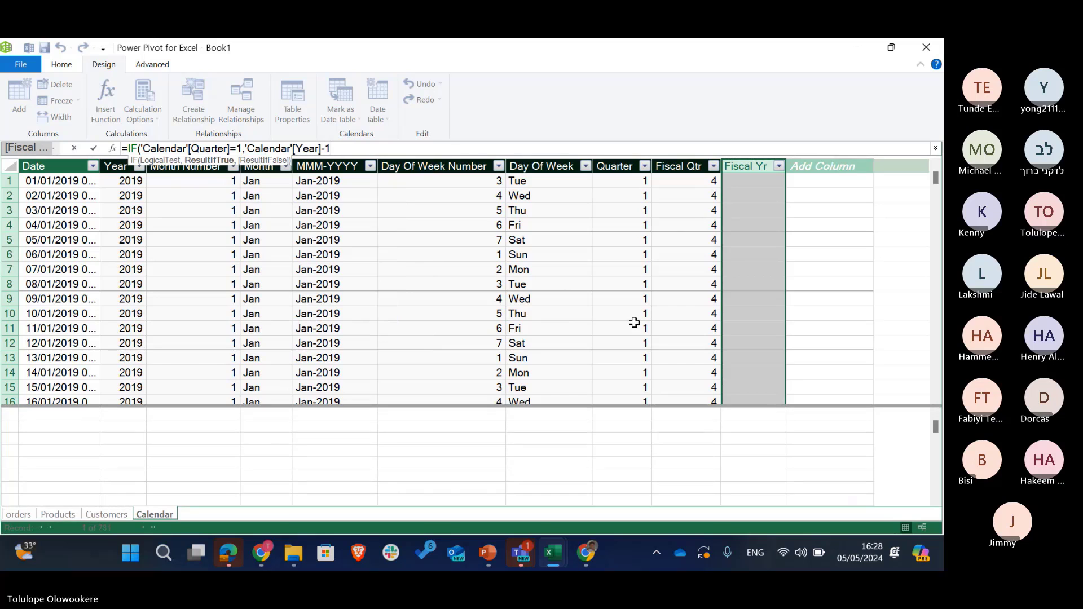
Complete the Fiscal Yr formula with 'Calendar'[Year] as the result-if-false argument and fill the column.
type(",")
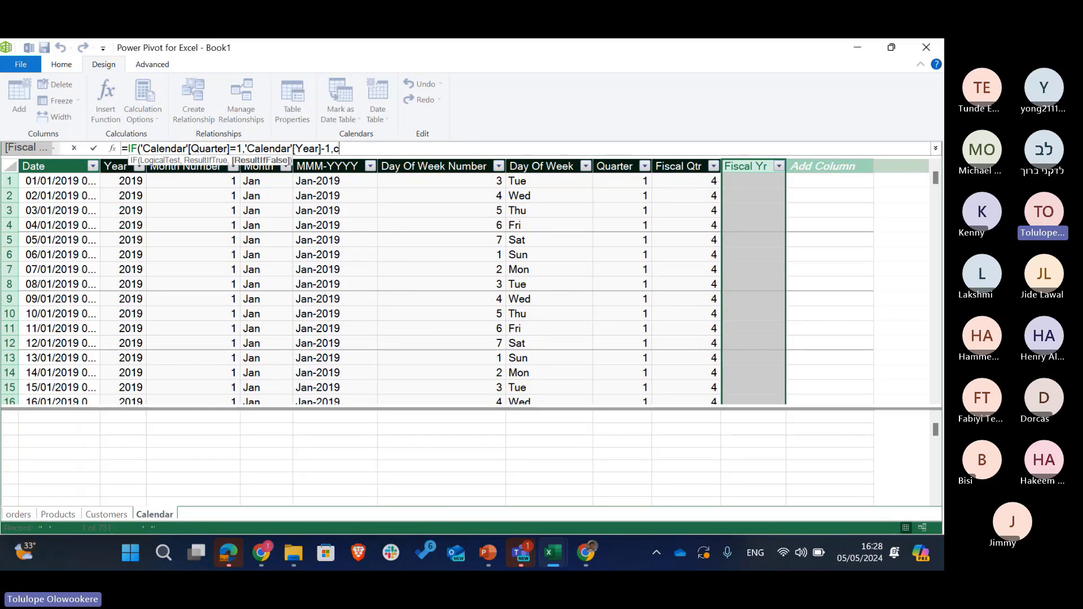
type("y")
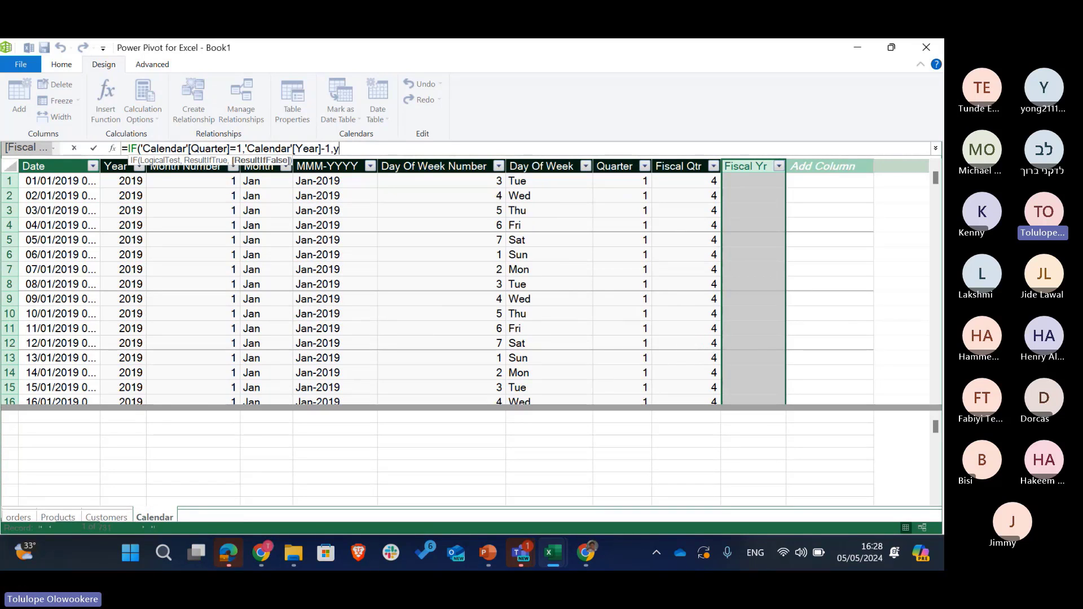
type("ea")
key("Tab")
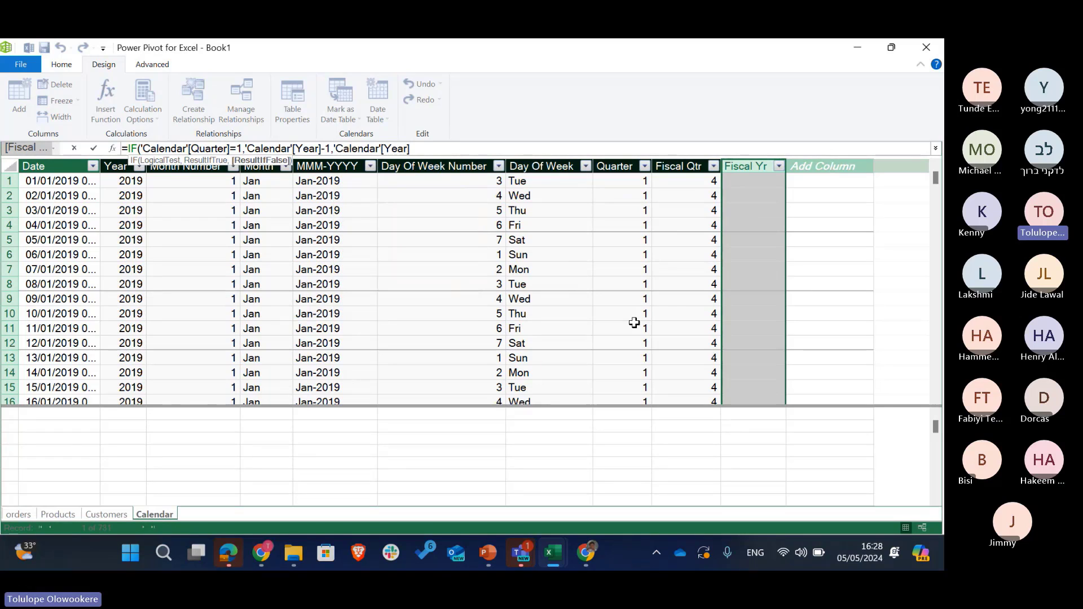
type(")")
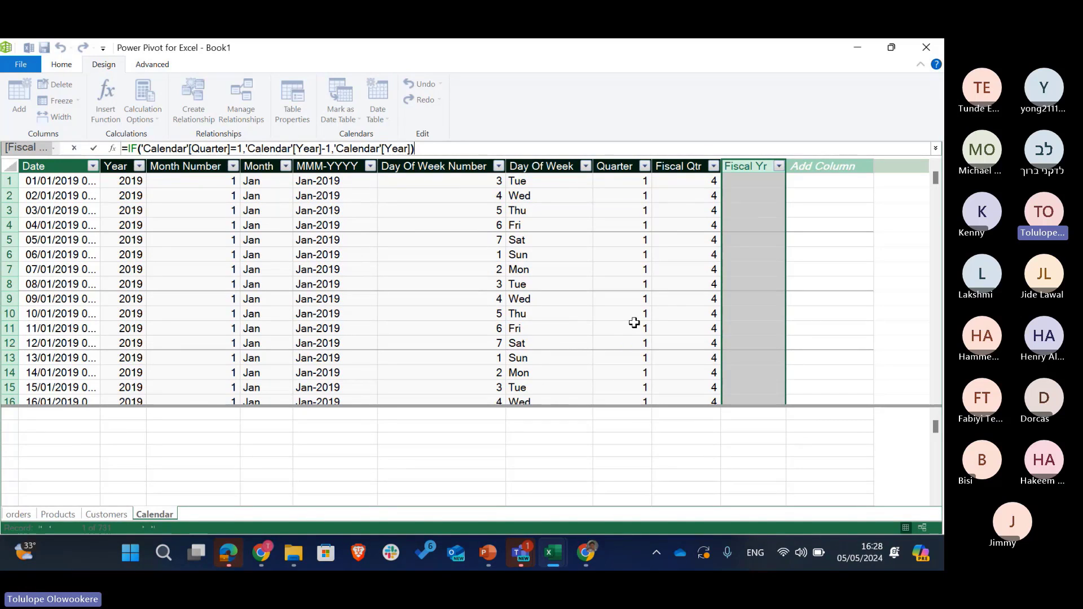
key("Return")
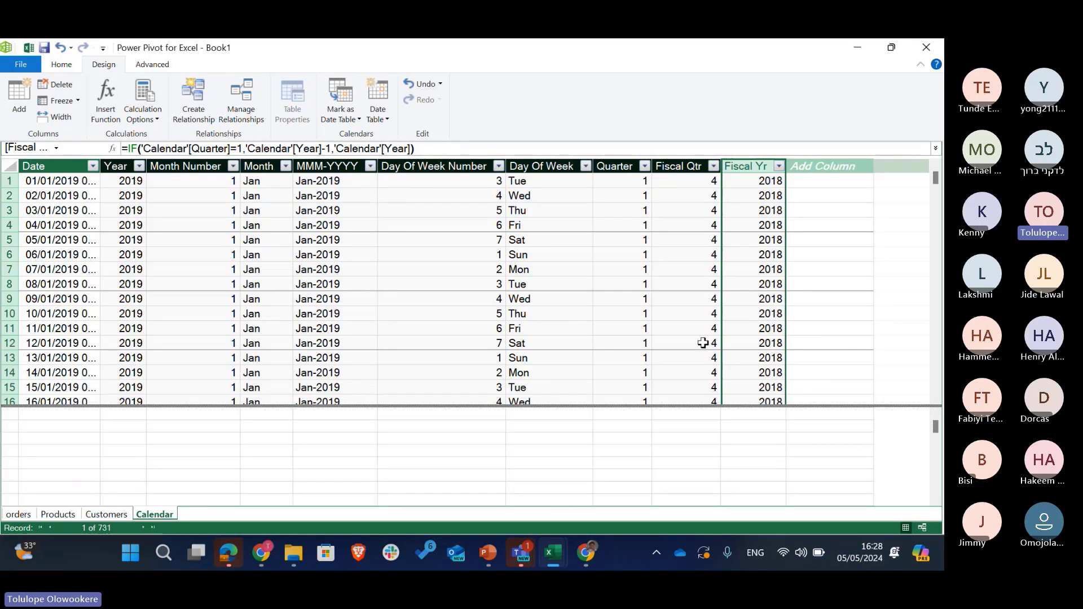
Add a new column named fiscal period to the Calendar table, after the Fiscal Yr column, and open its formula for editing.
double_click(818, 165)
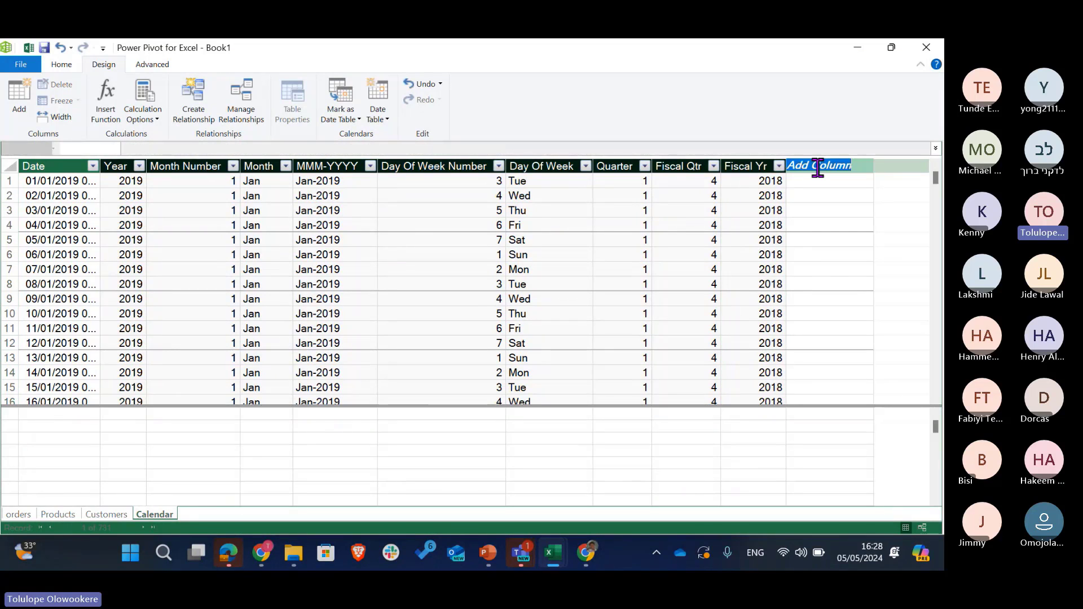
type("fis")
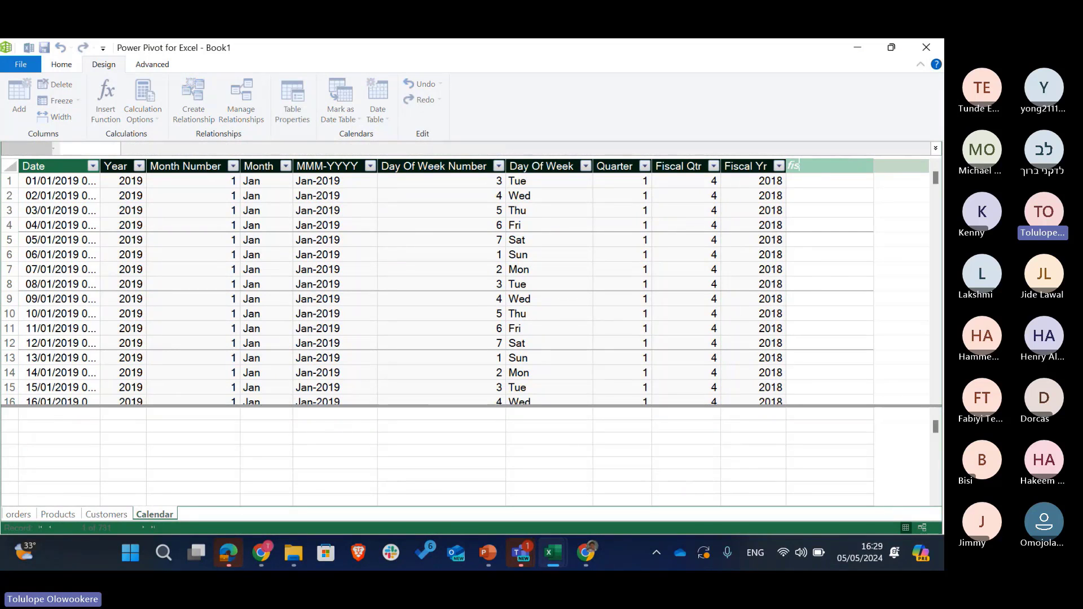
type("cal period")
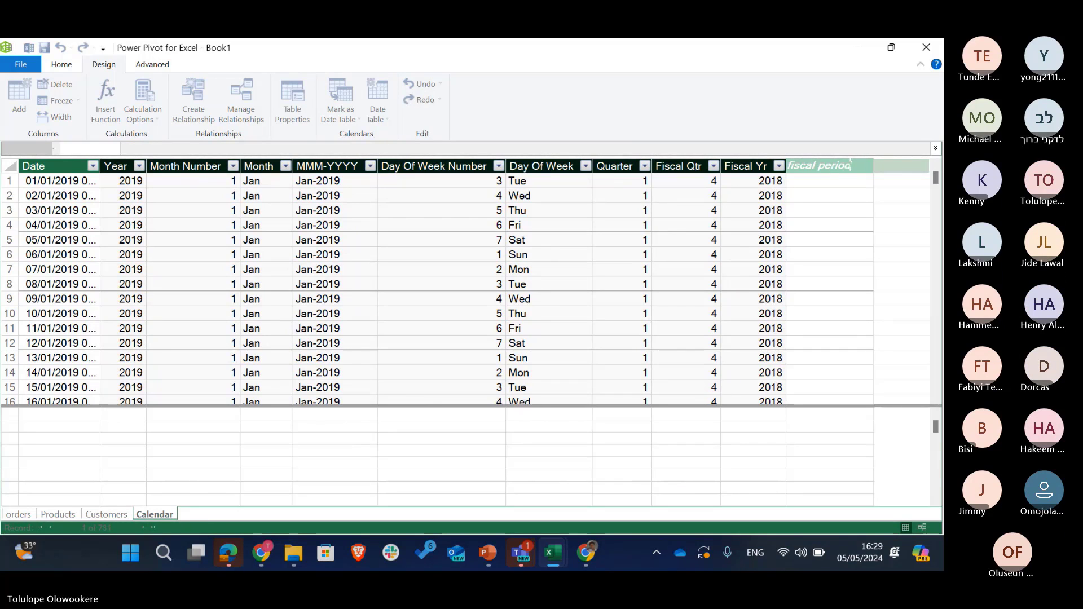
key("Return")
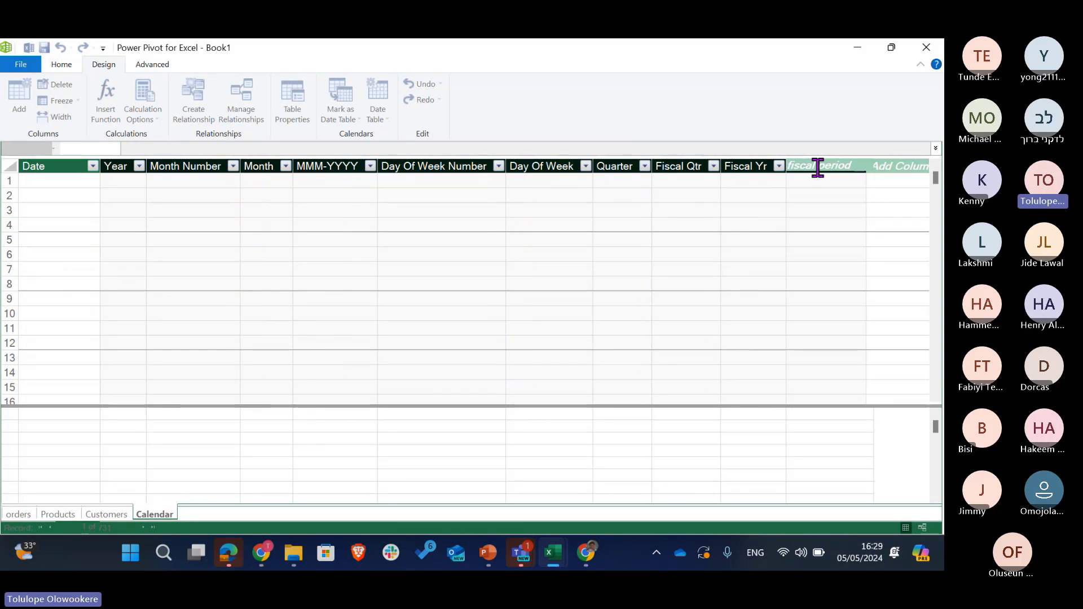
left_click(818, 167)
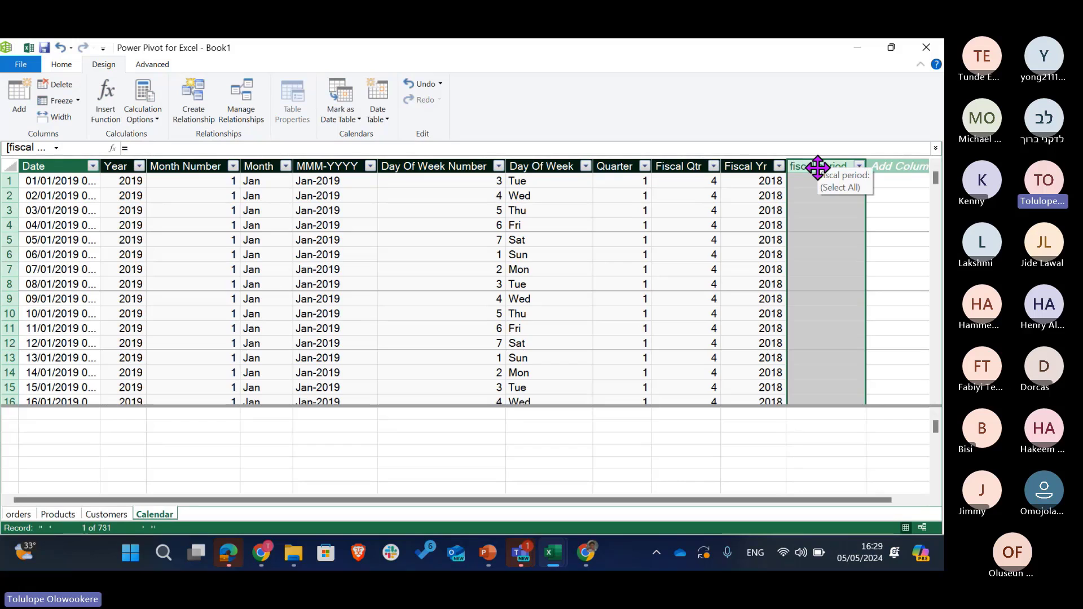
left_click(197, 147)
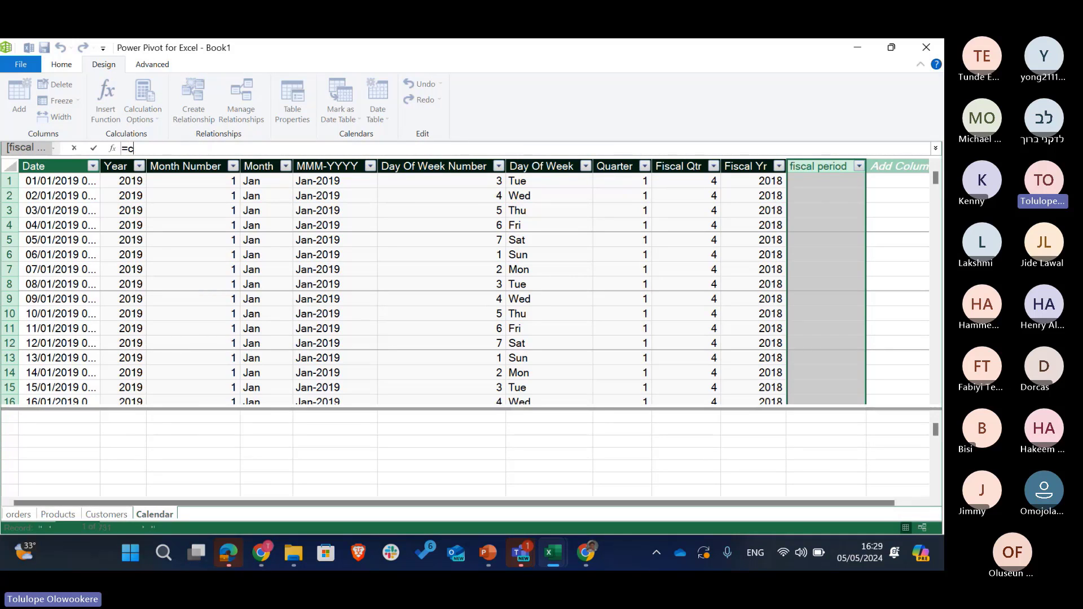
type("con")
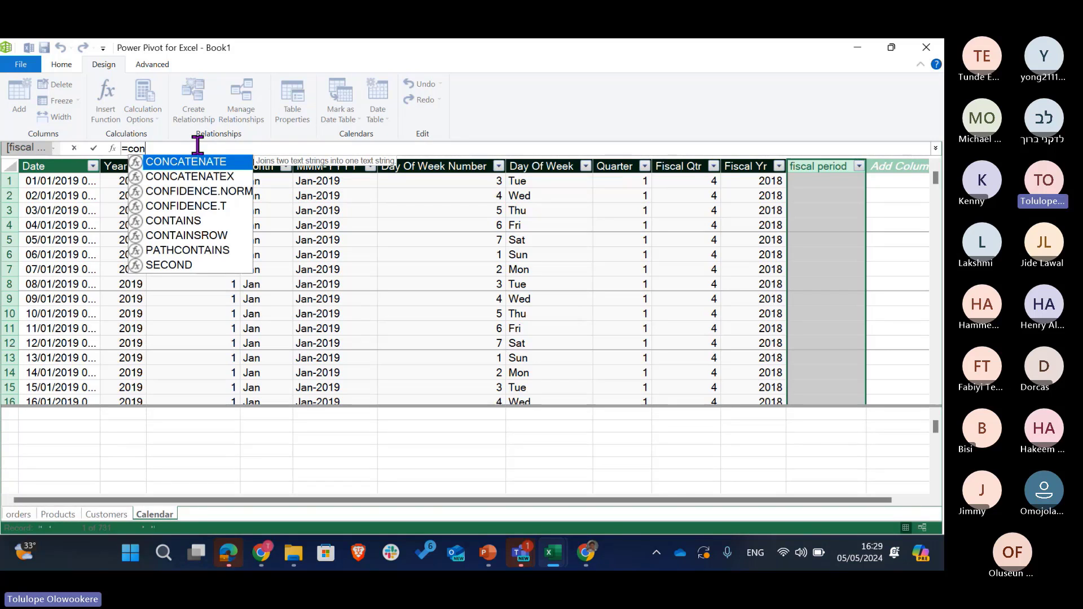
key("Tab")
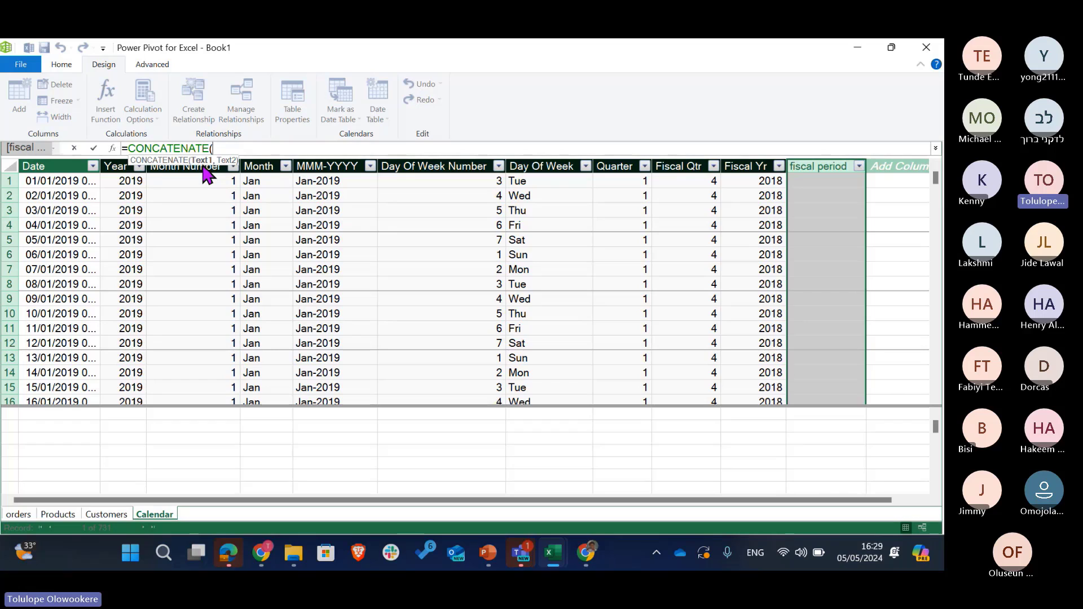
key("BackSpace")
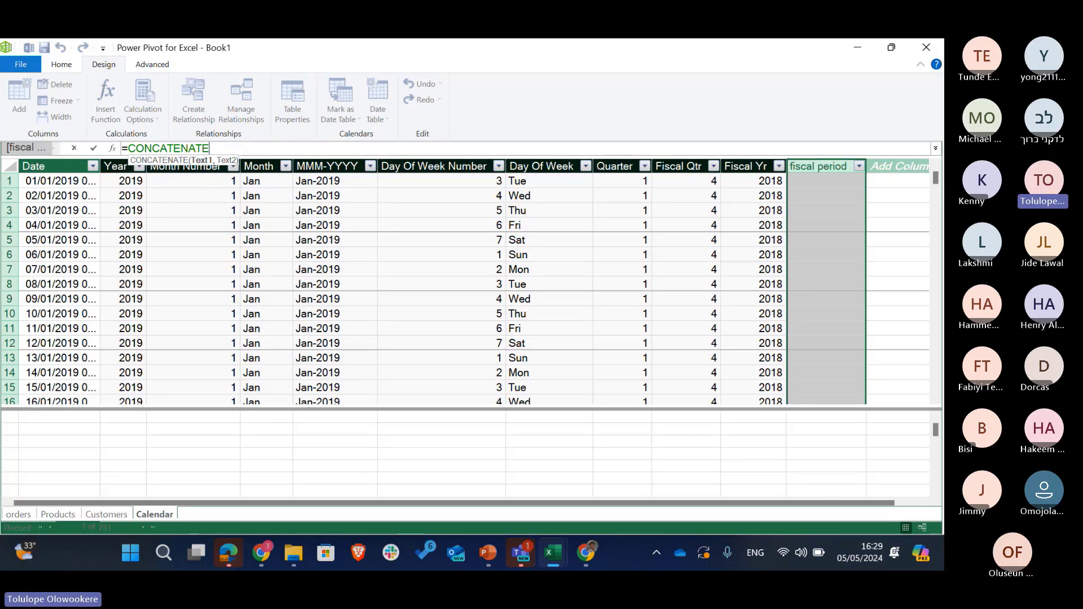
key("BackSpace")
key("BackSpace")
key("BackSpace")
key("BackSpace")
key("BackSpace")
key("BackSpace")
key("BackSpace")
key("BackSpace")
key("BackSpace")
key("BackSpace")
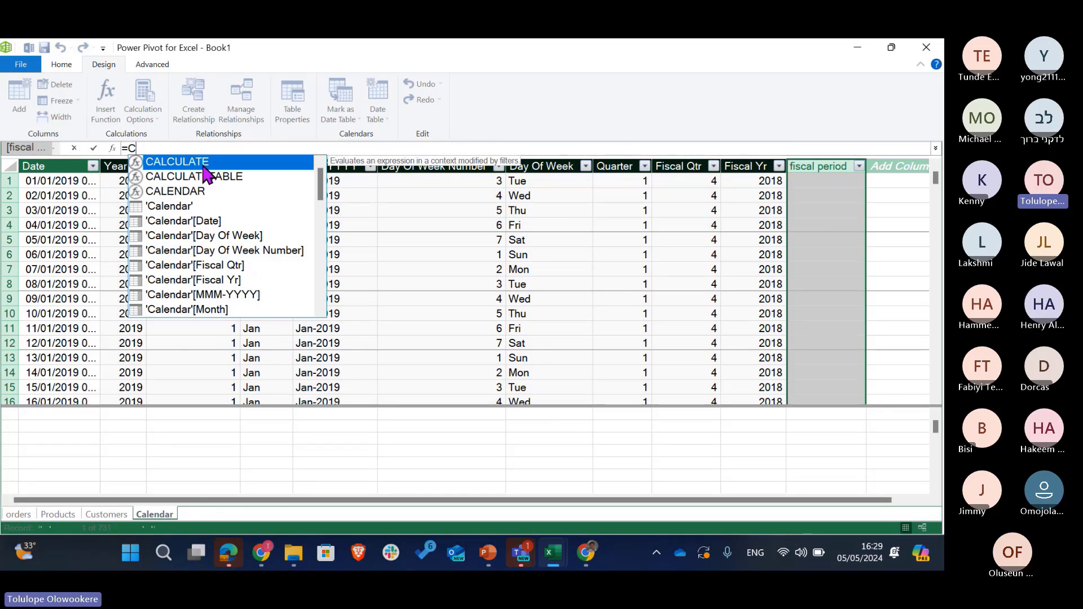
key("BackSpace")
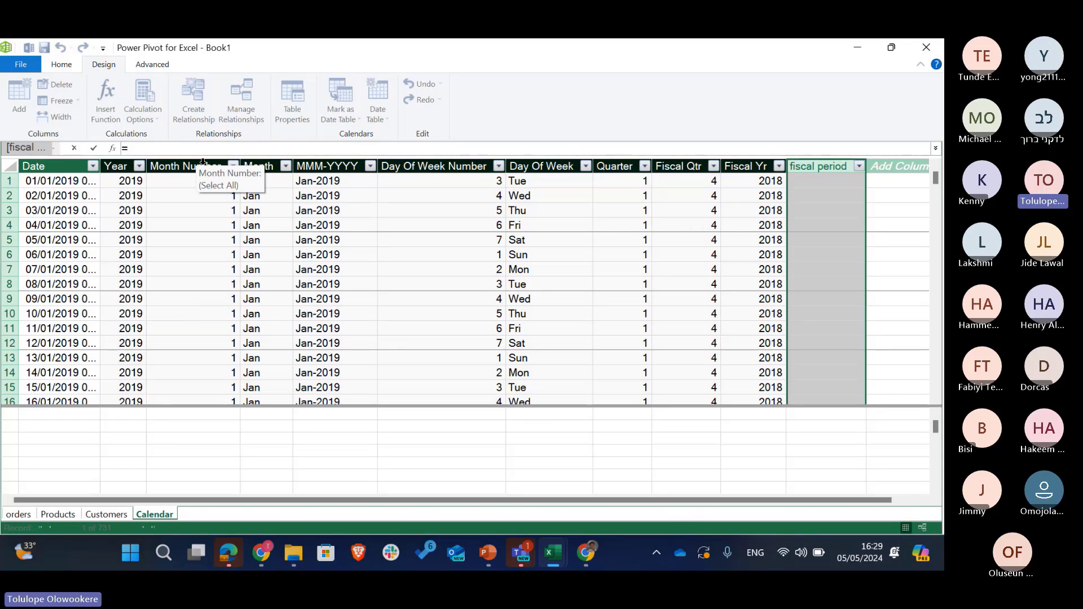
Start the fiscal period column's formula by joining the text "Q" to 'Calendar'[Fiscal Qtr].
type("\"")
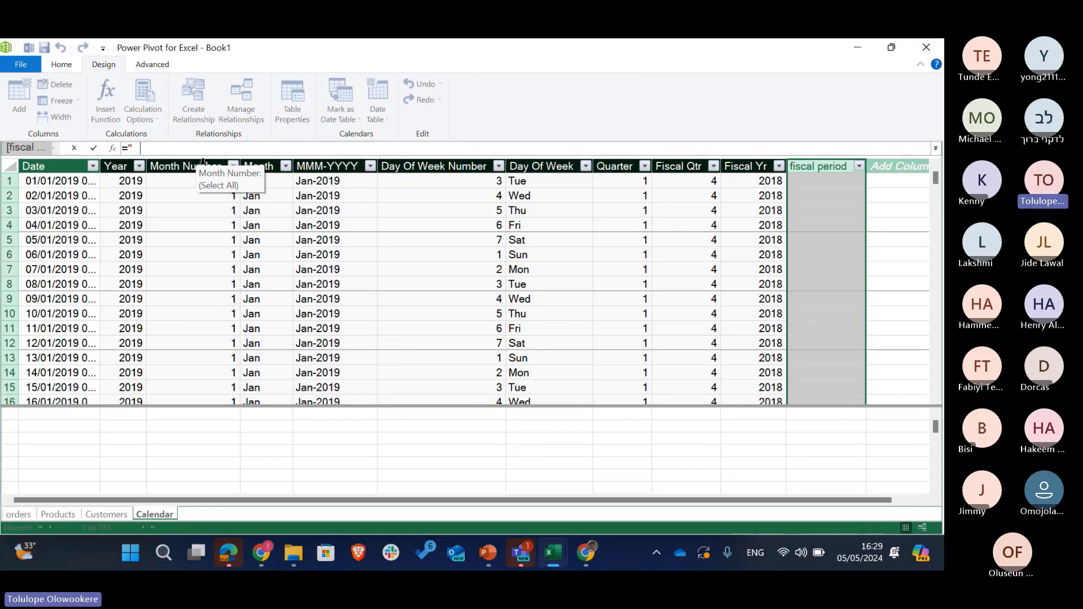
type("Q\"&")
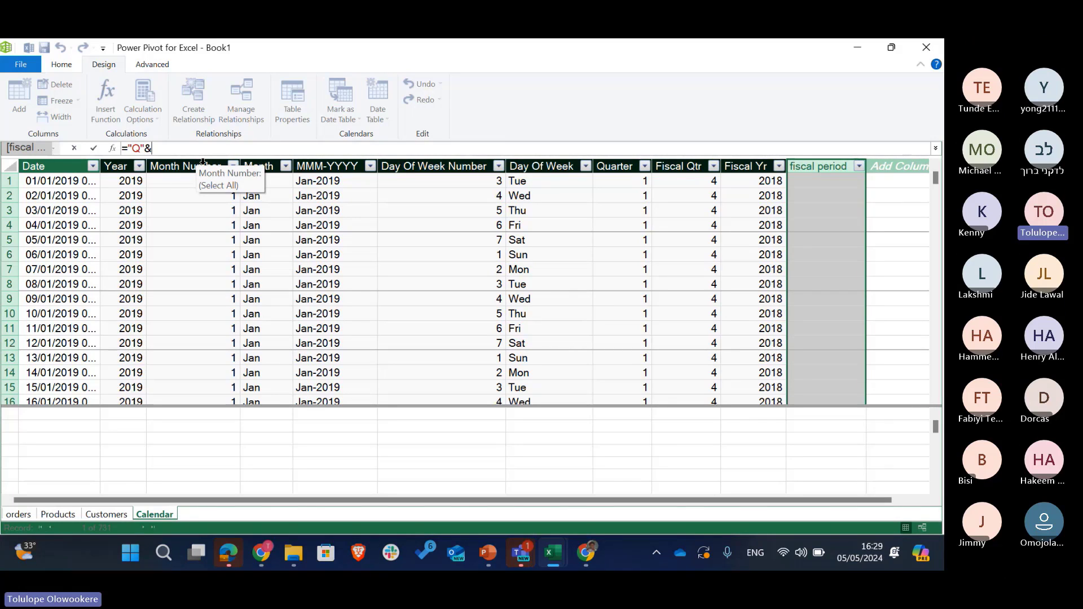
type("q")
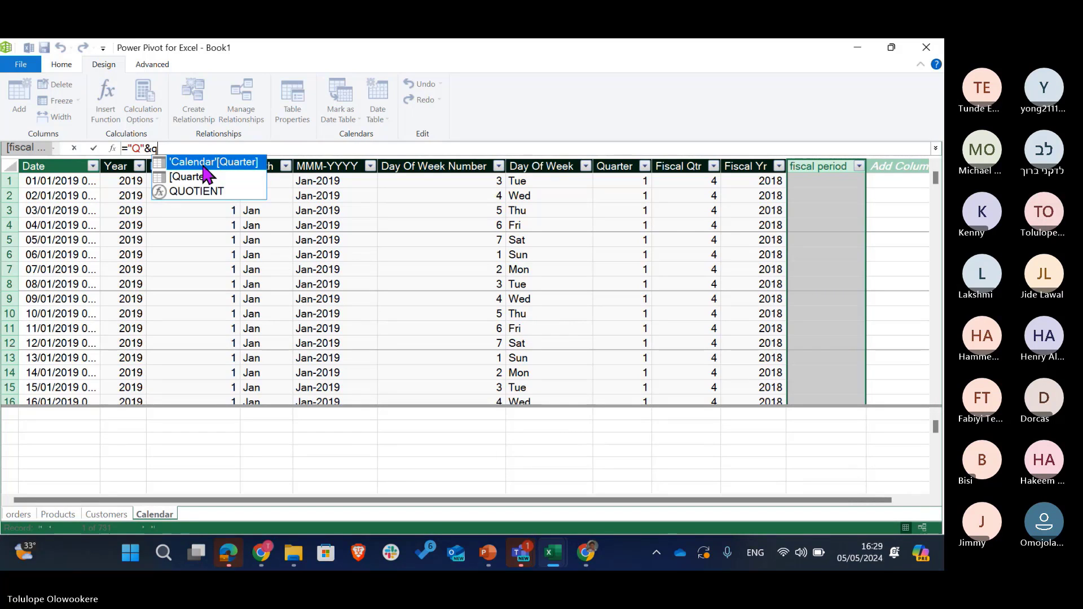
key("BackSpace")
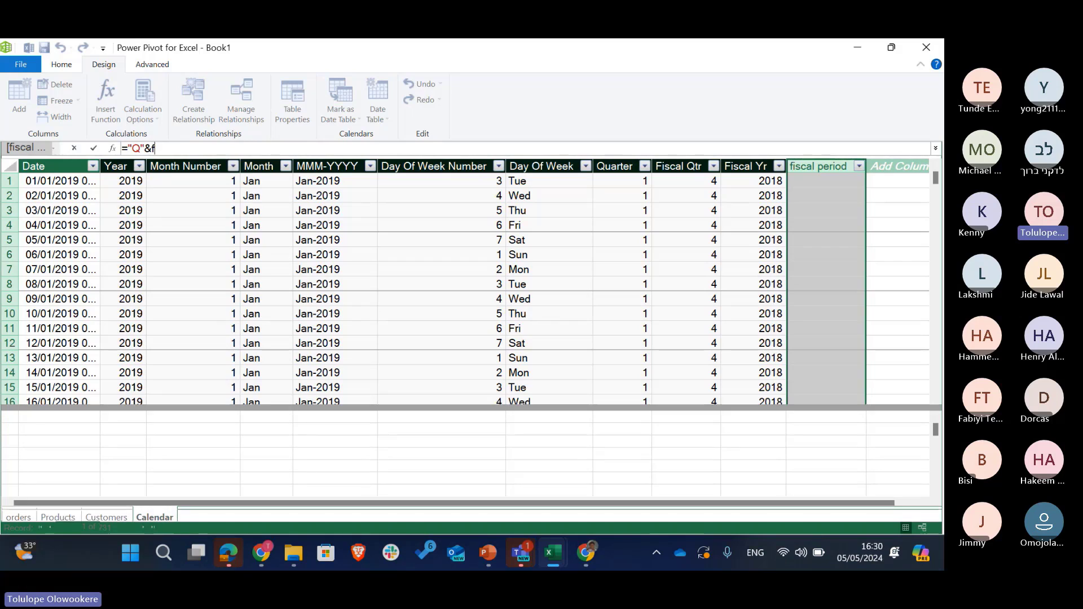
type("fis")
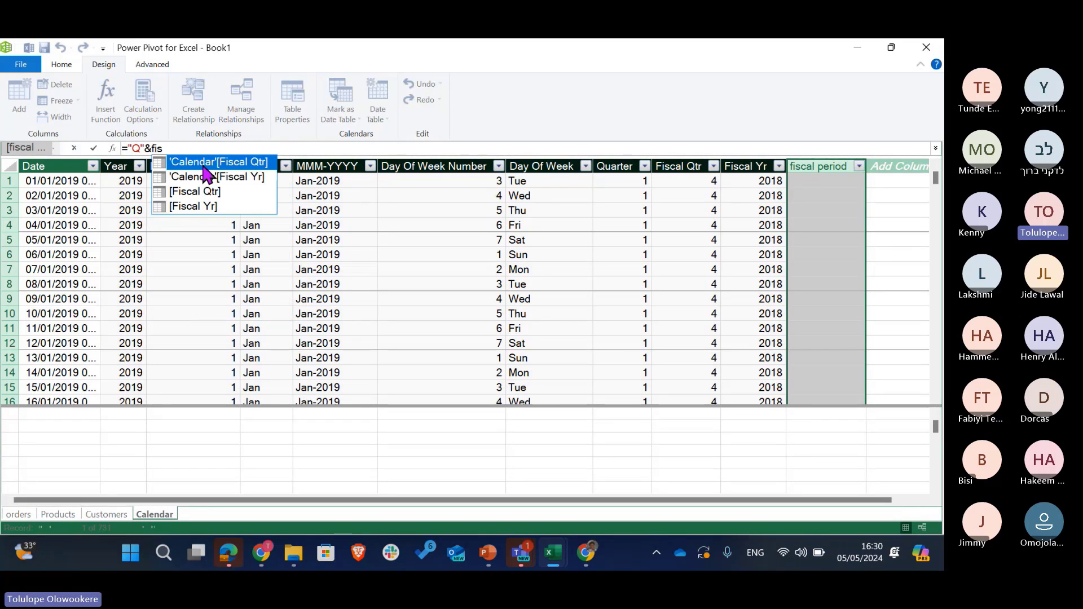
key("Tab")
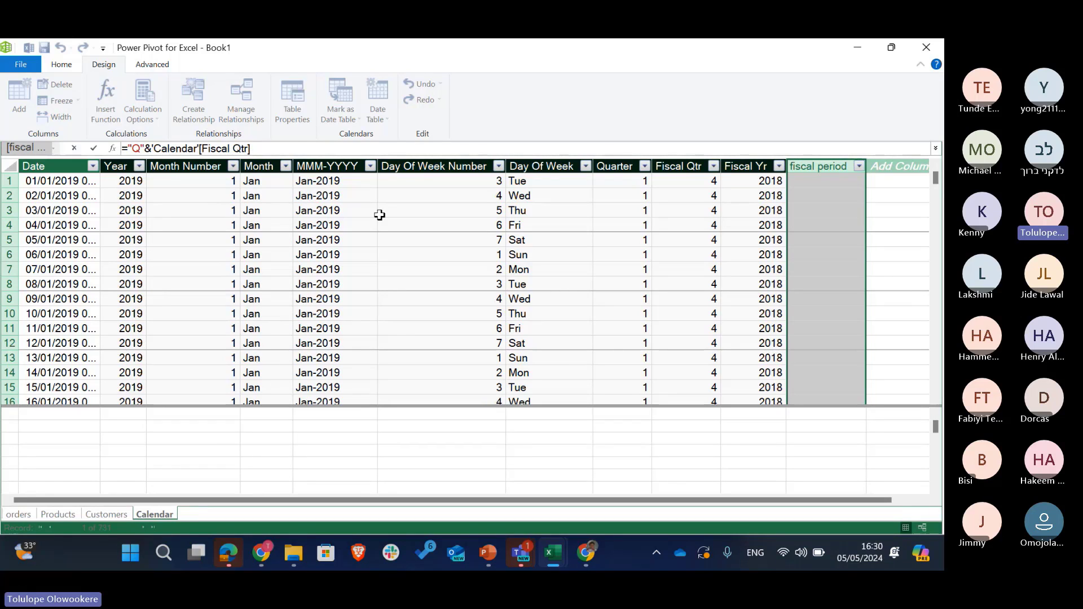
Complete the fiscal period formula by appending a "-" separator and 'Calendar'[Fiscal Yr], and fill the column.
type("&")
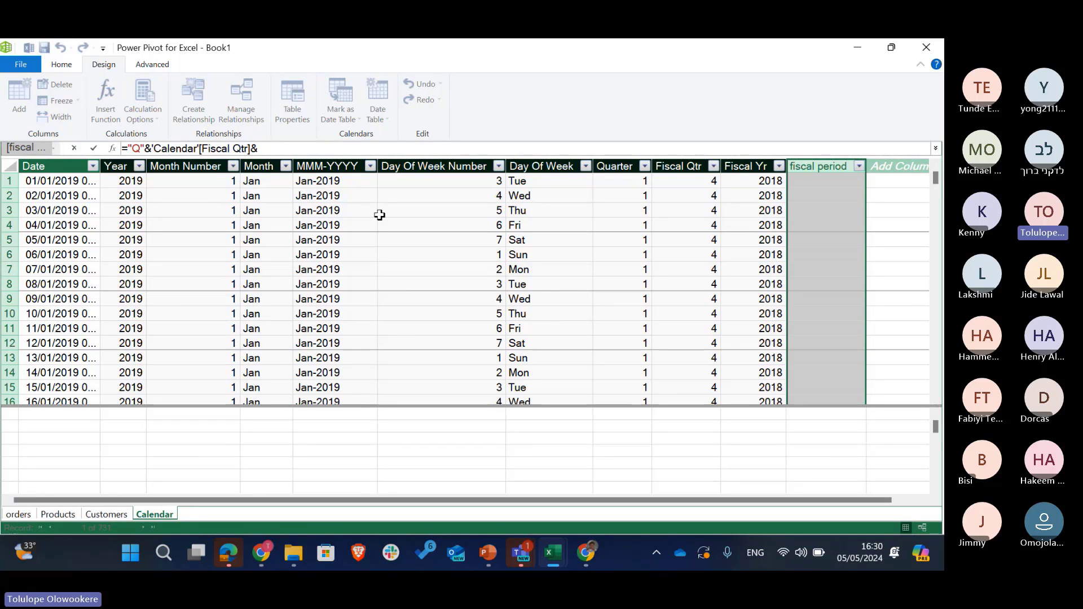
type("\"-")
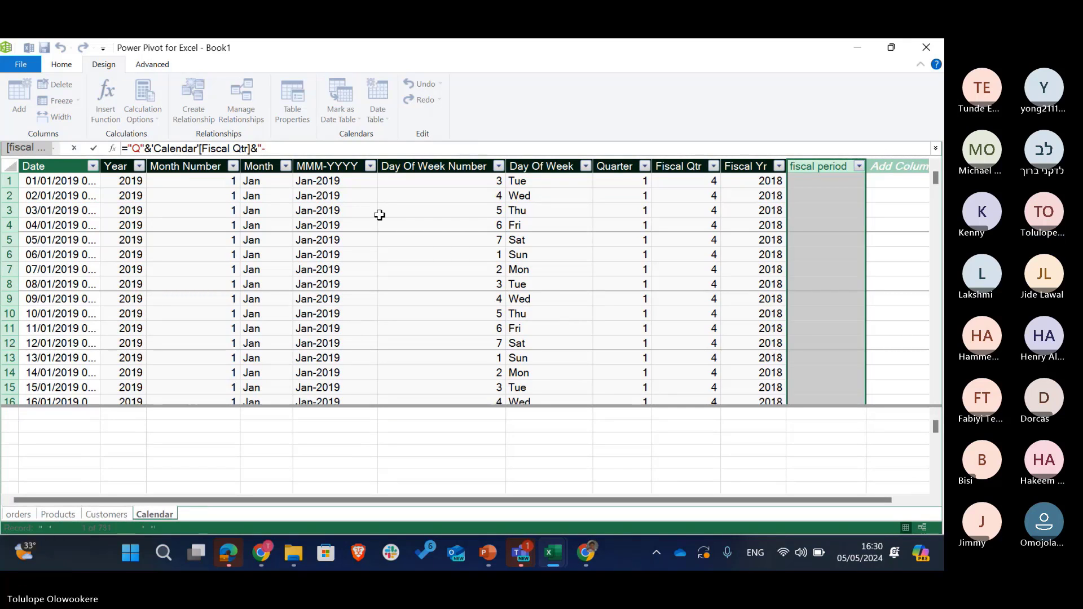
type("\"&")
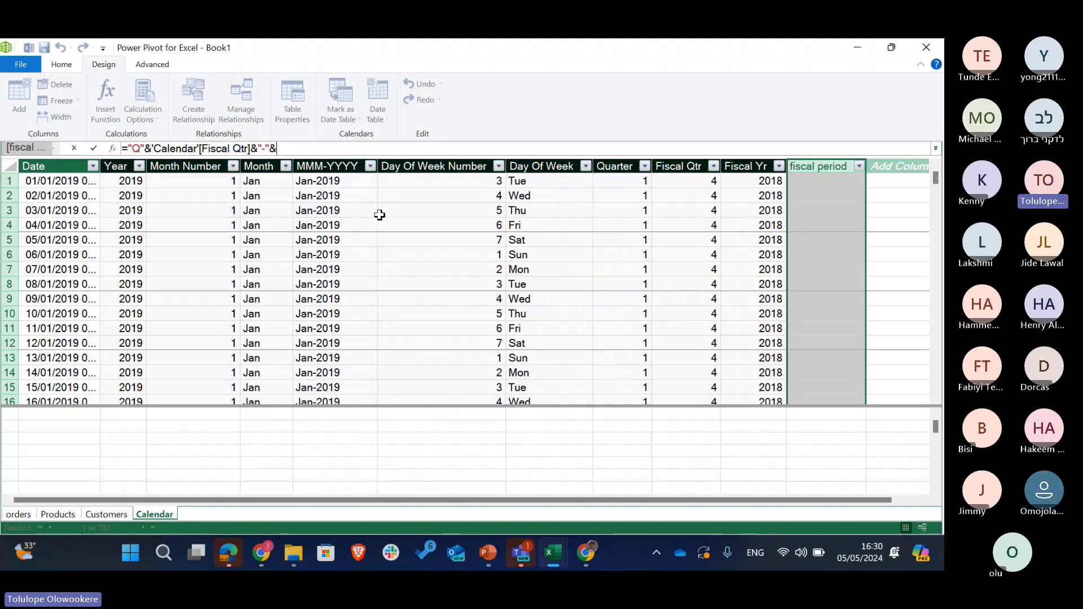
type("f")
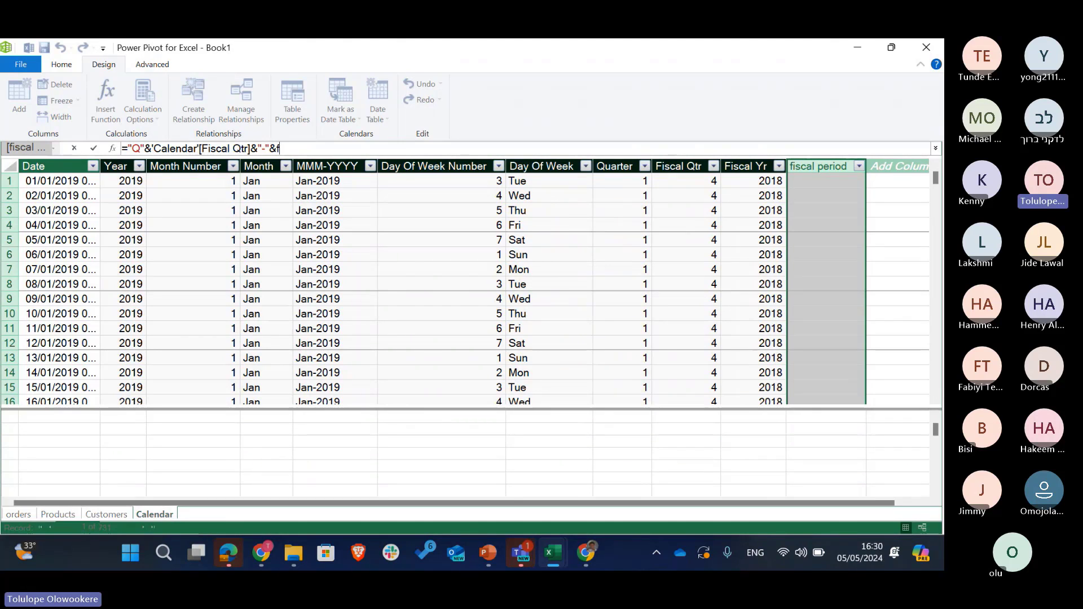
type("is")
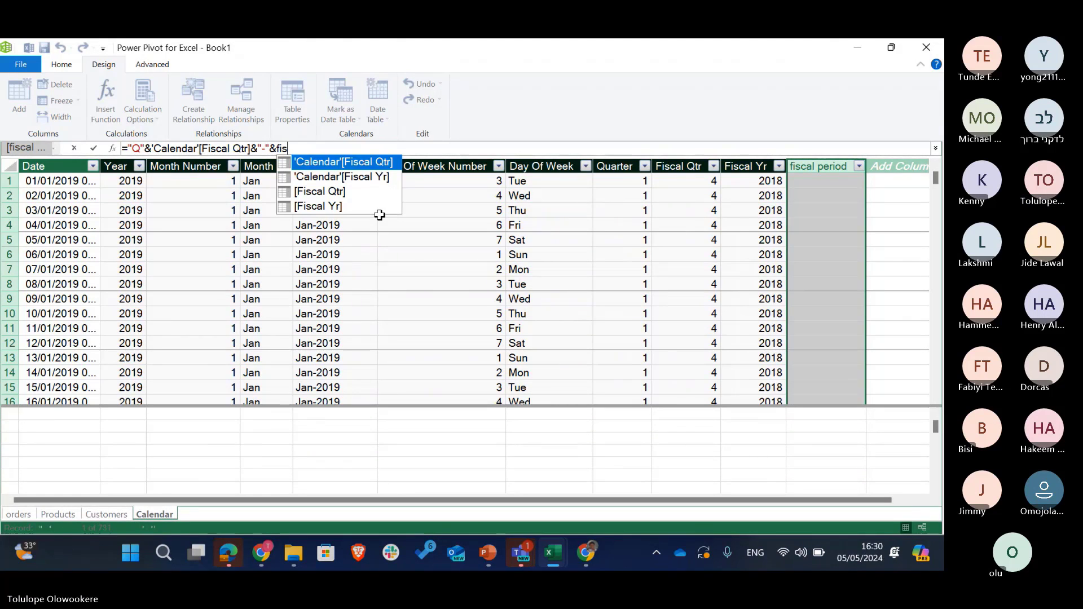
key("Down")
key("Tab")
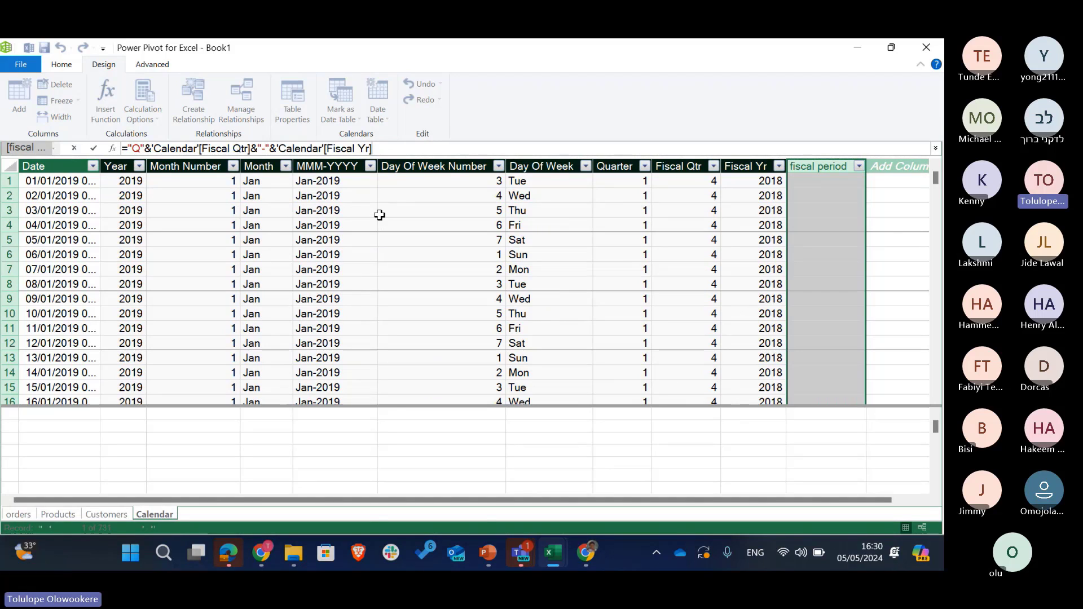
key("Return")
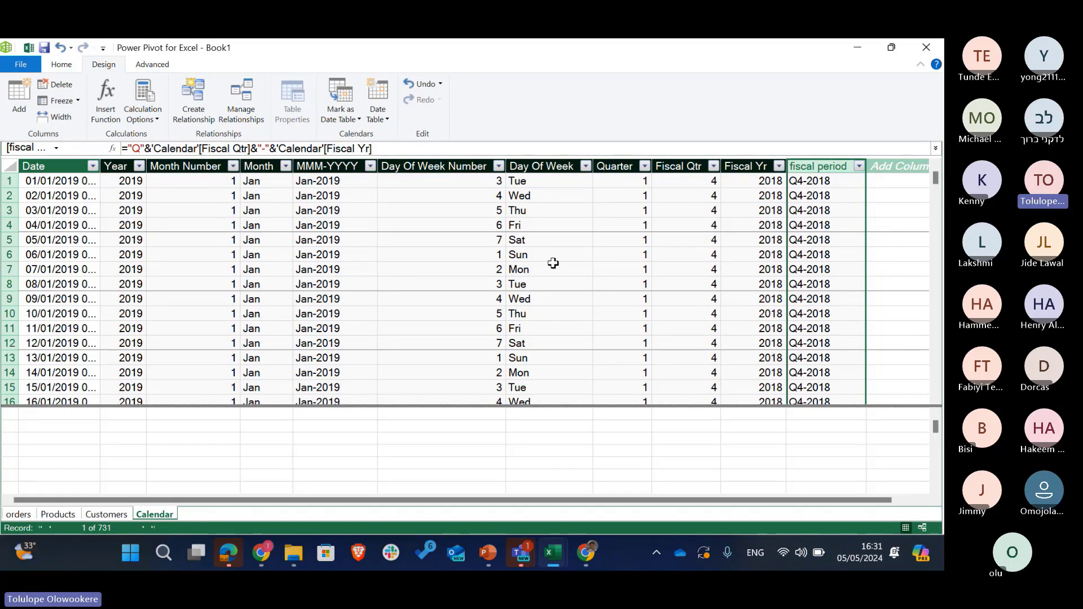
Permanently delete the MMM-YYYY column from the Calendar table.
scroll(479, 281, "down", 2)
scroll(479, 281, "up", 2)
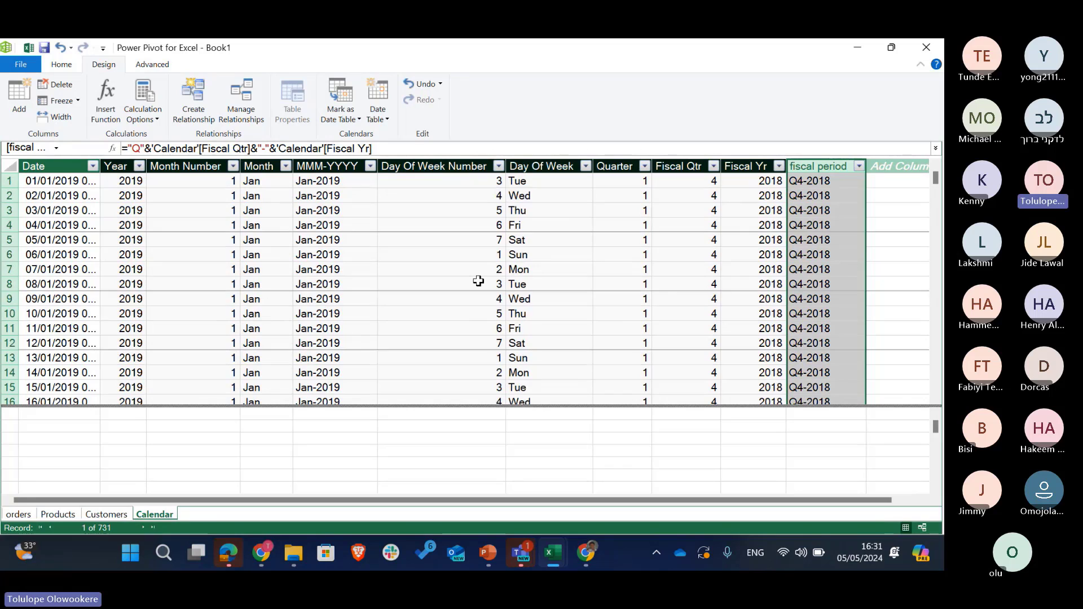
scroll(479, 281, "down", 3)
scroll(479, 281, "down", 18)
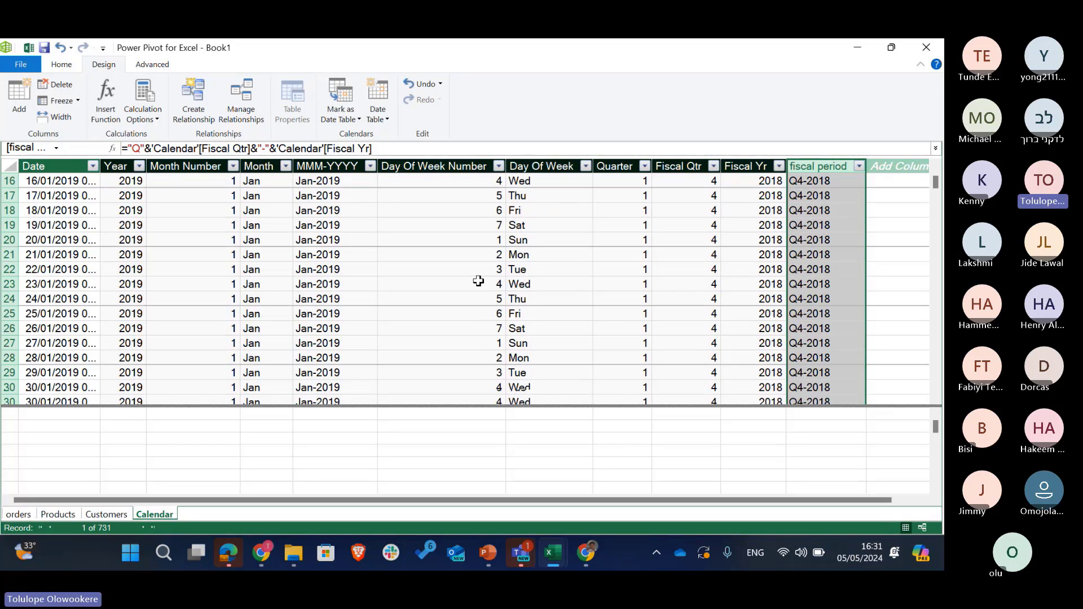
scroll(479, 281, "down", 2)
scroll(478, 281, "up", 20)
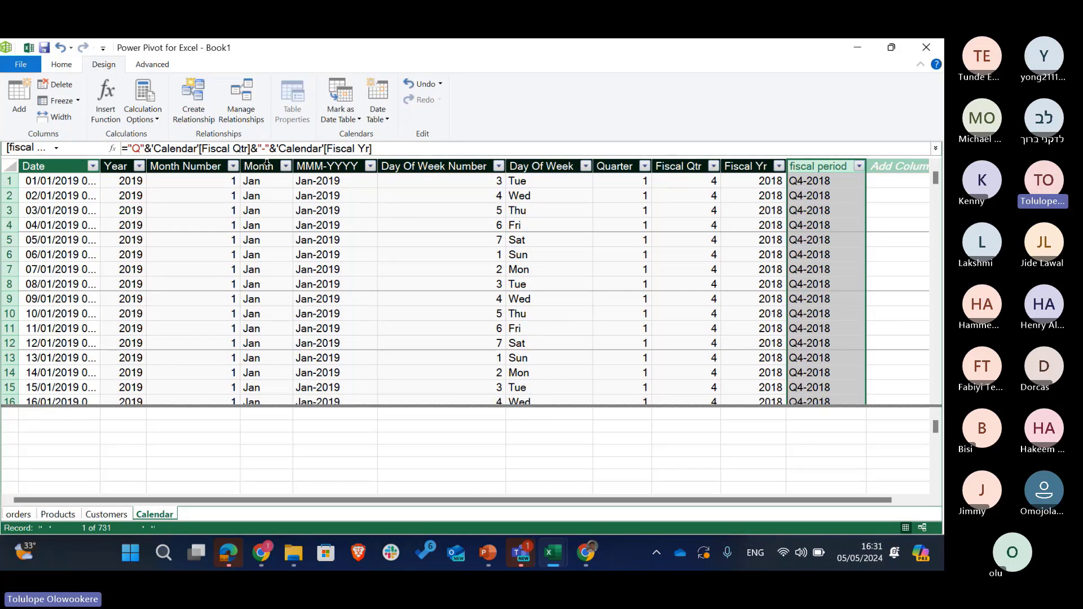
left_click(337, 168)
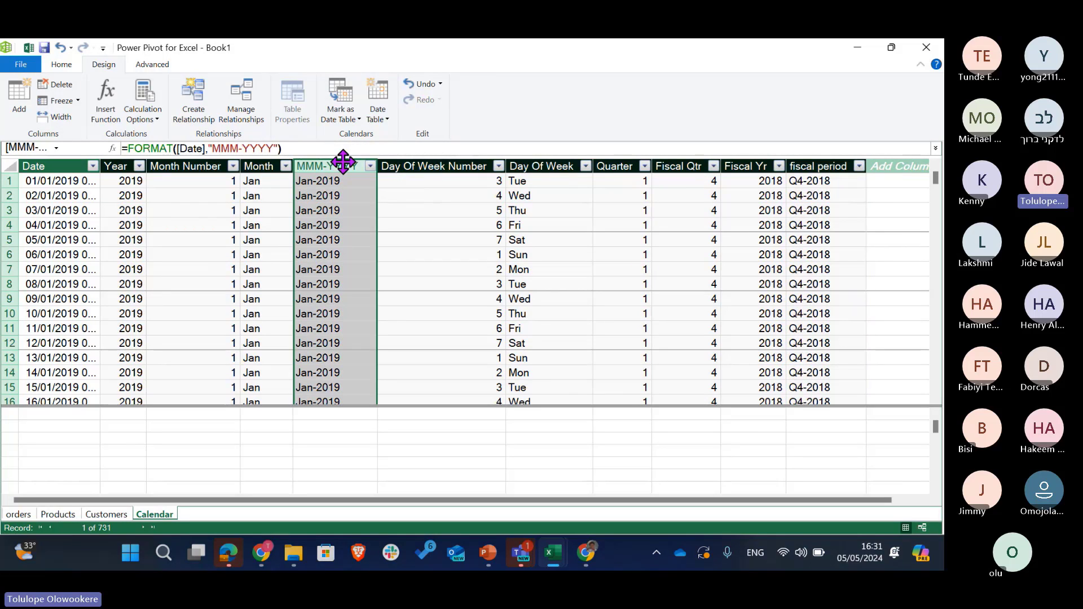
key("Delete")
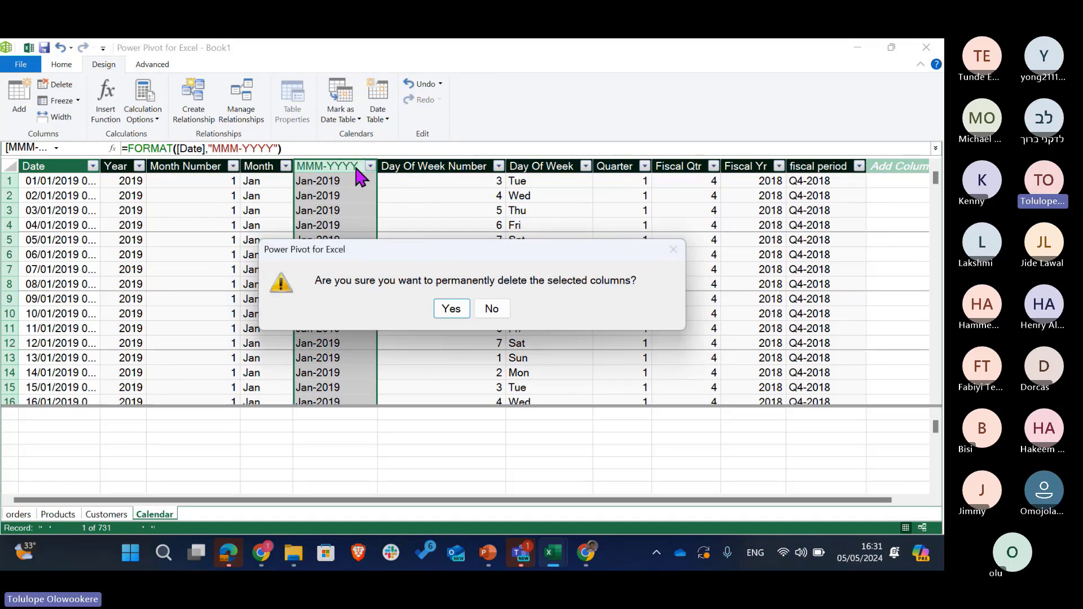
left_click(450, 309)
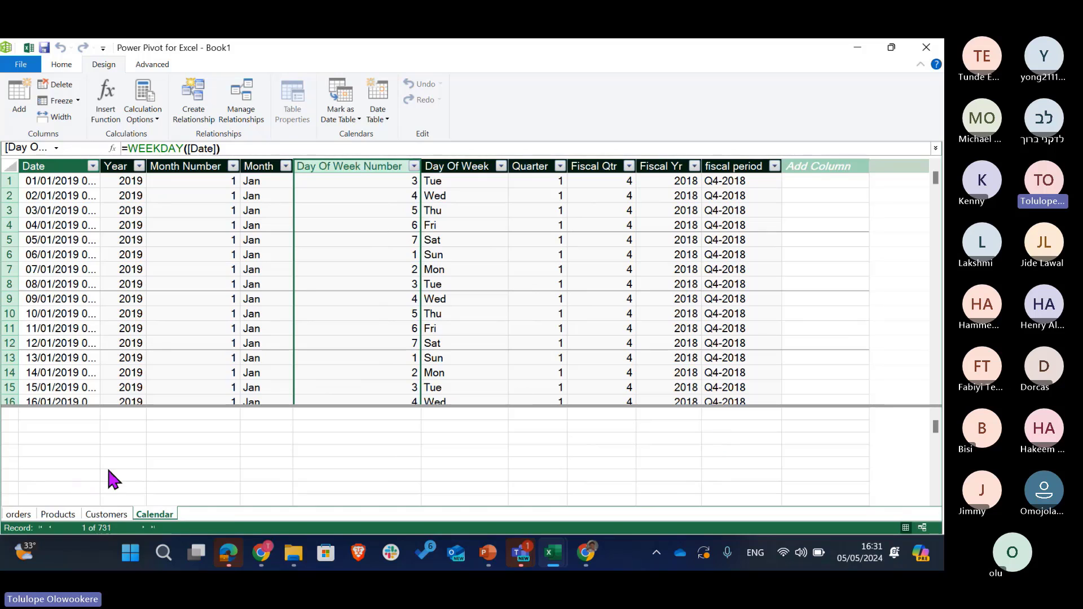
Examine the orders table's columns, and widen the Bread Type column in the Products table to read the full bread names.
left_click(63, 66)
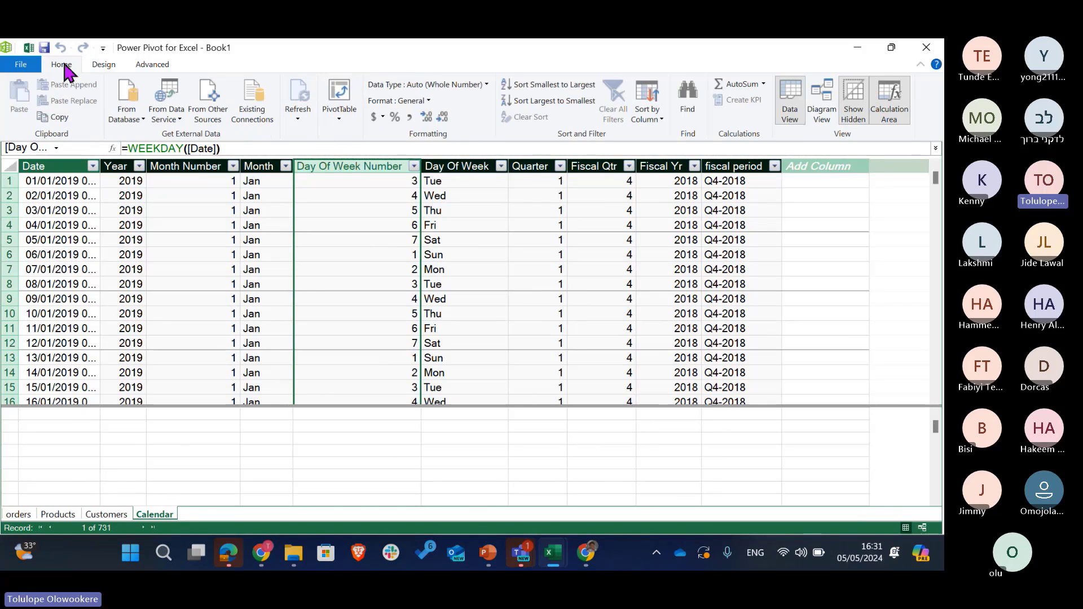
left_click(20, 515)
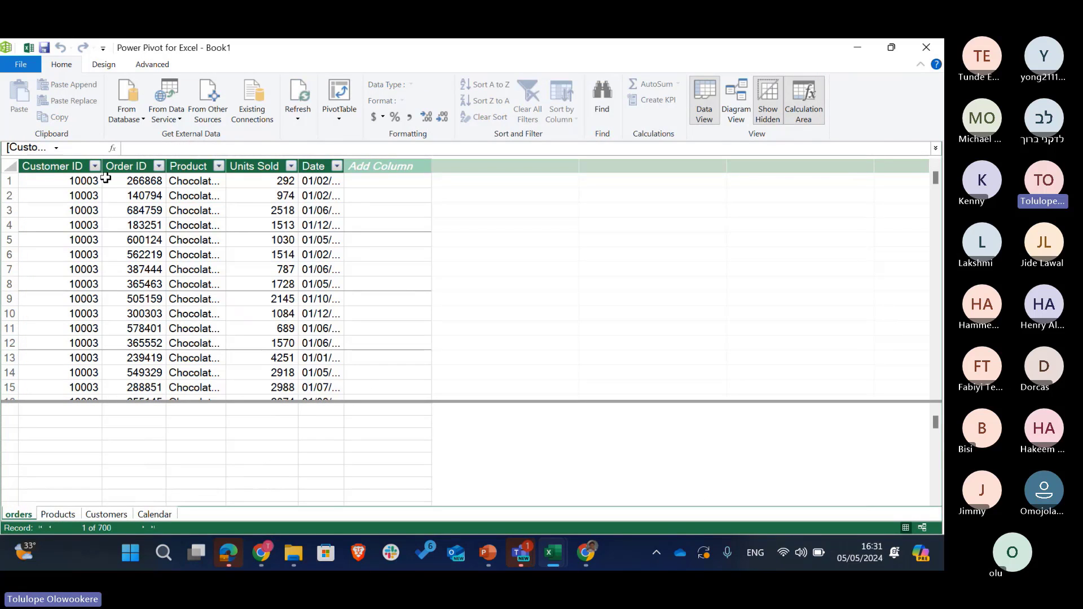
scroll(204, 322, "down", 1)
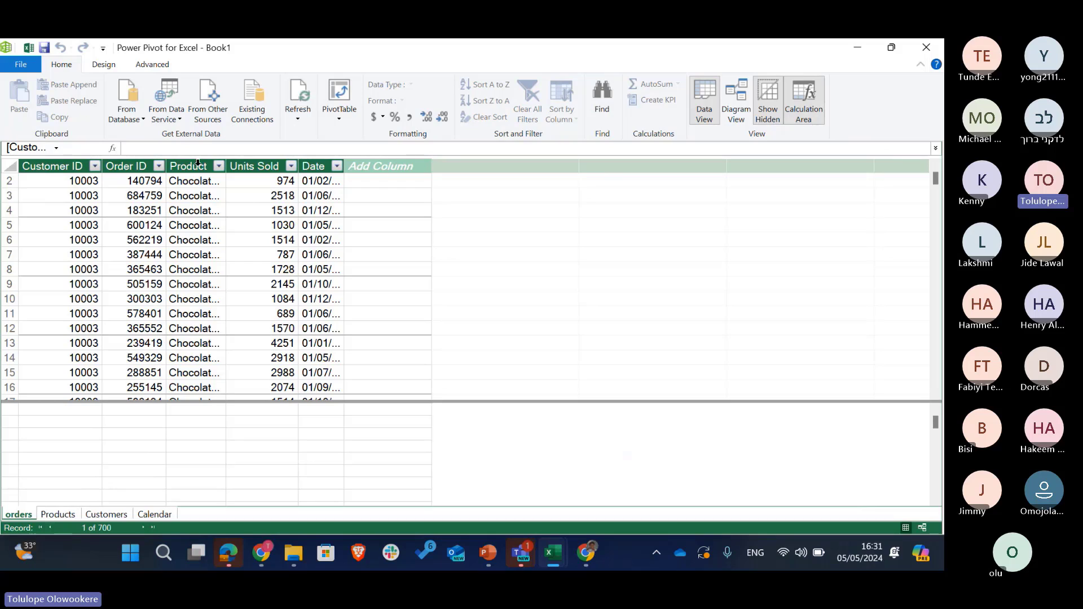
scroll(340, 256, "up", 1)
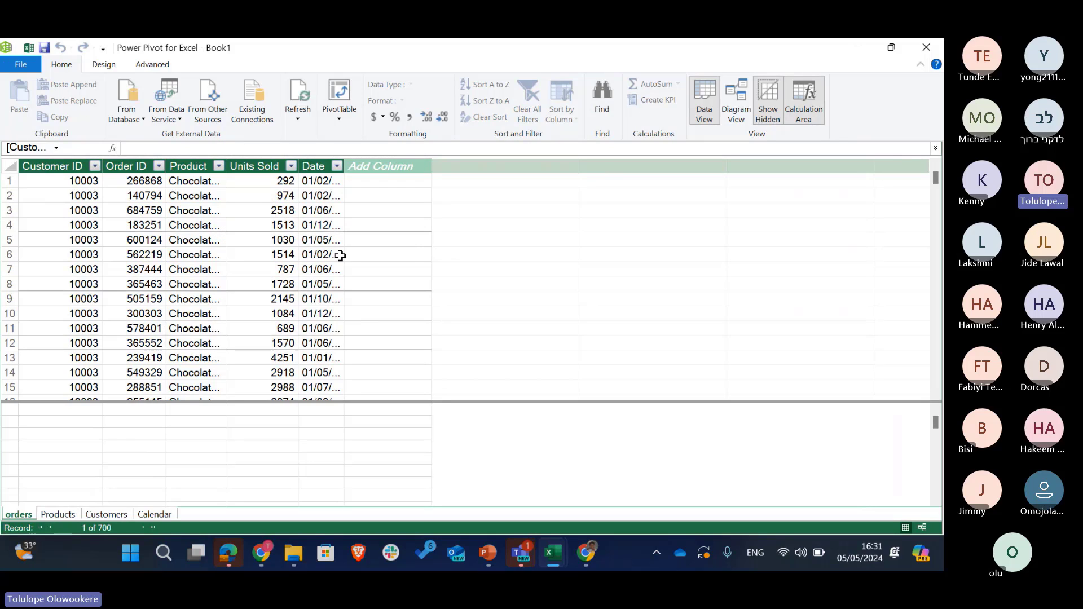
left_click(52, 515)
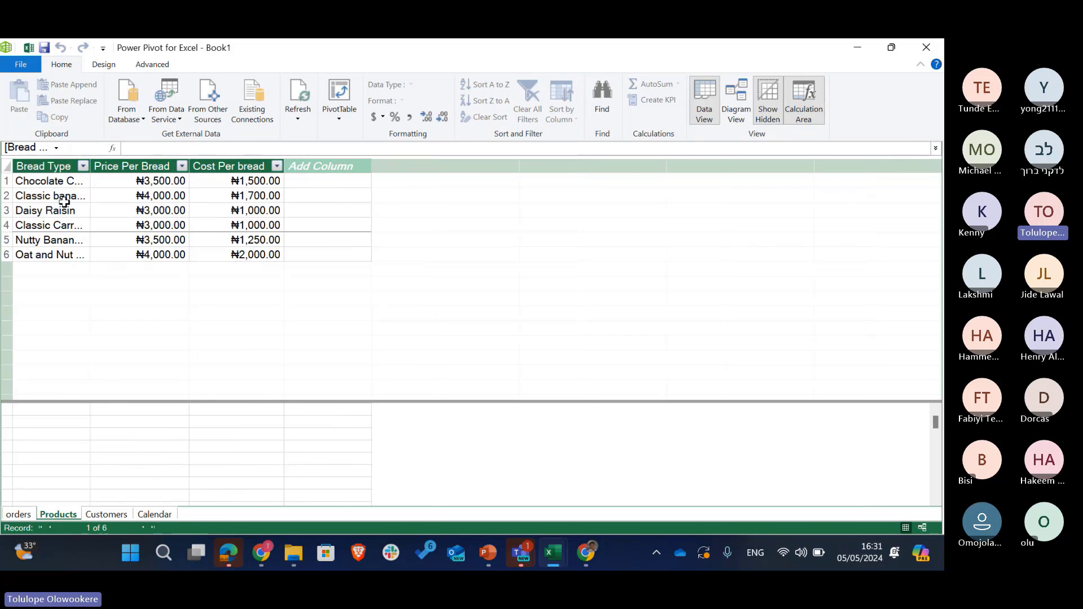
left_click_drag(91, 166, 160, 169)
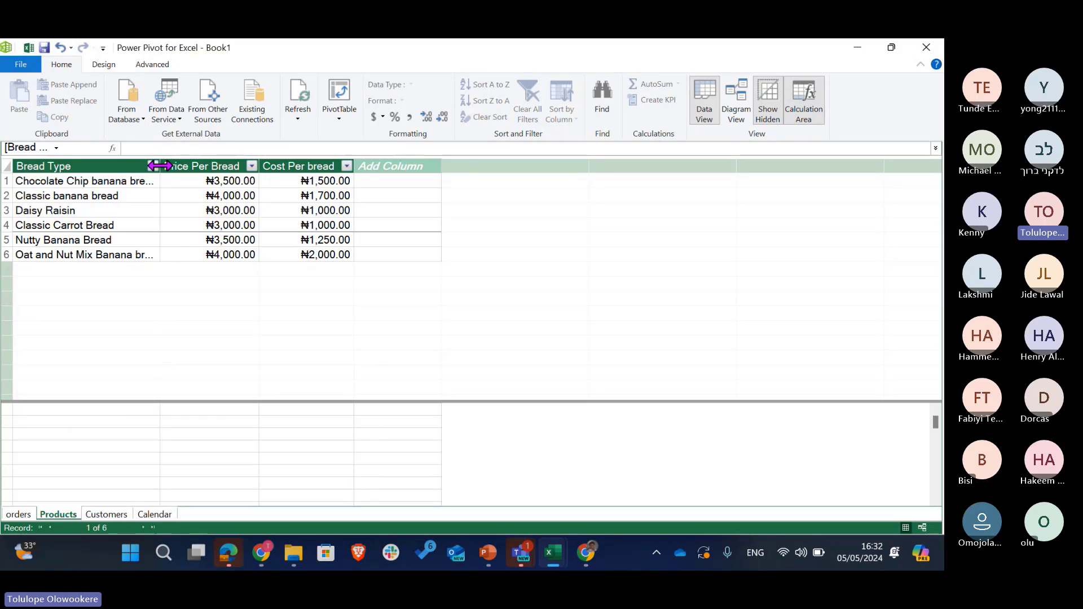
double_click(160, 166)
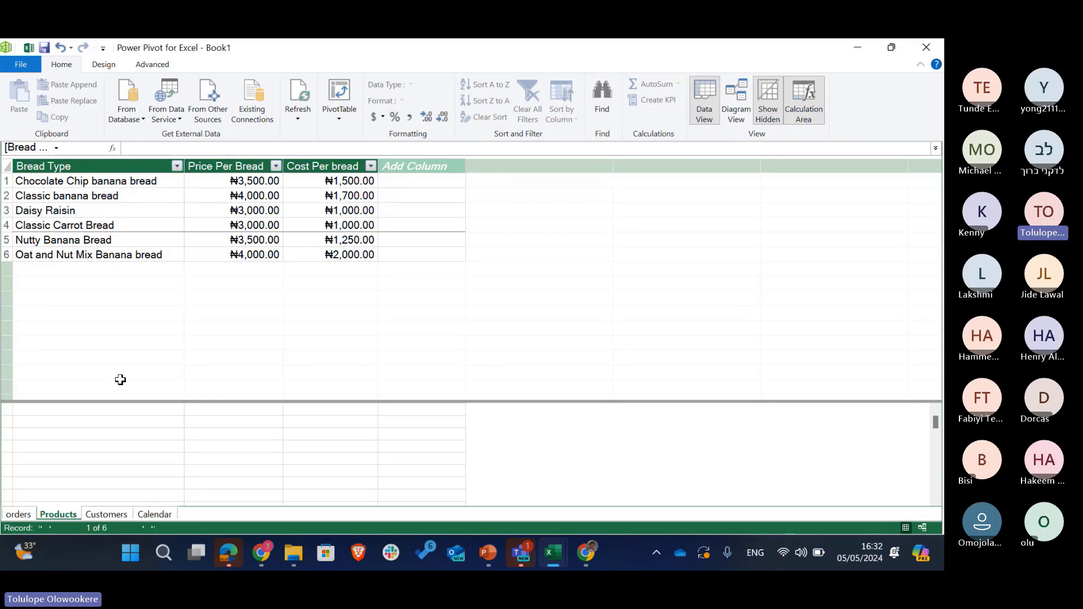
Widen the Name and State columns in the Customers table to read their entries.
left_click(105, 515)
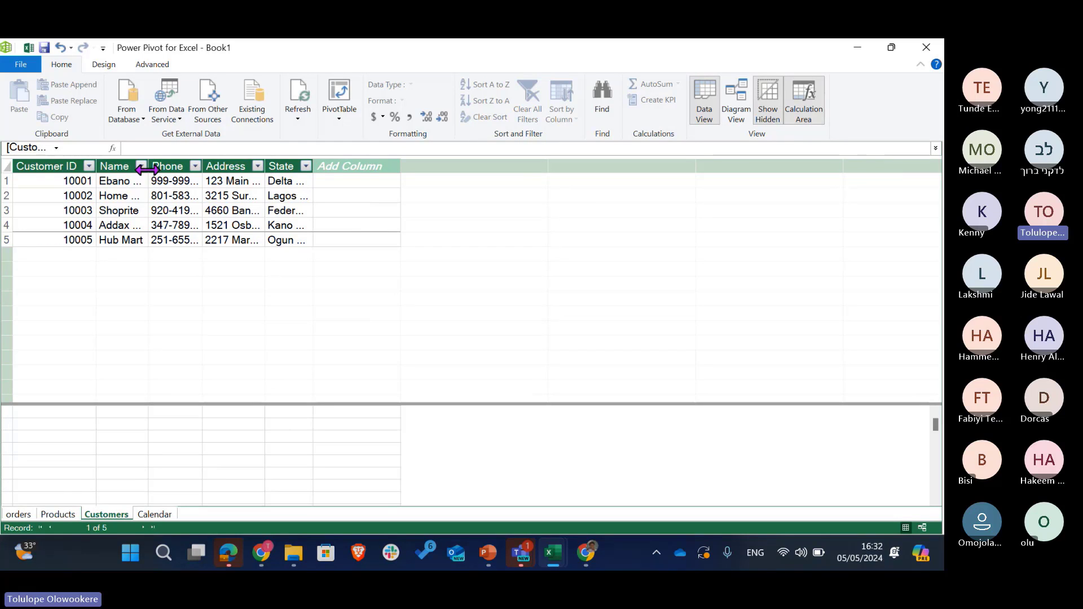
left_click_drag(148, 169, 224, 169)
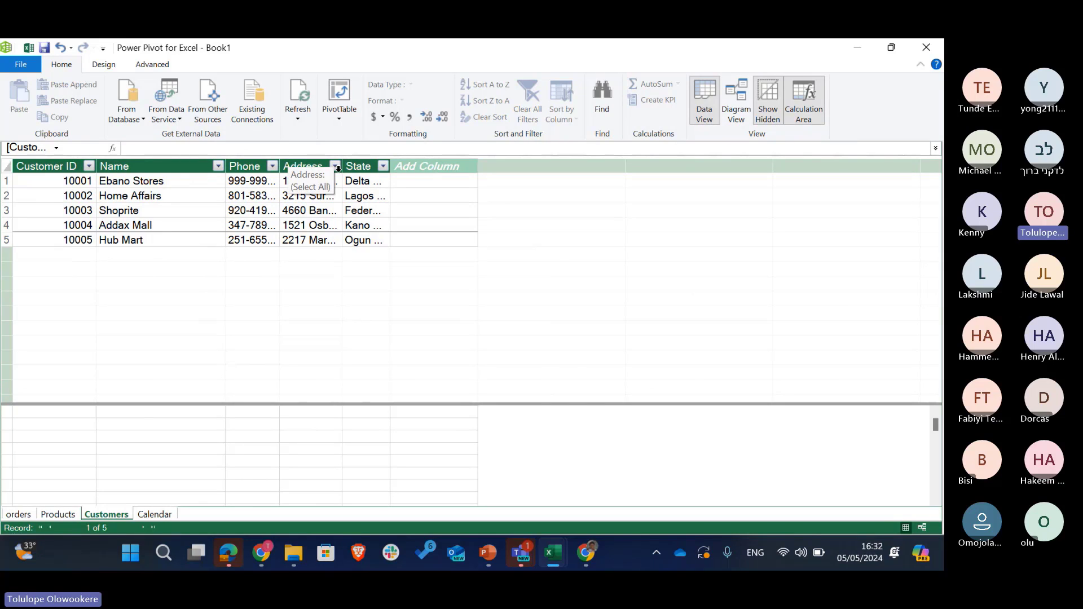
left_click_drag(389, 166, 423, 165)
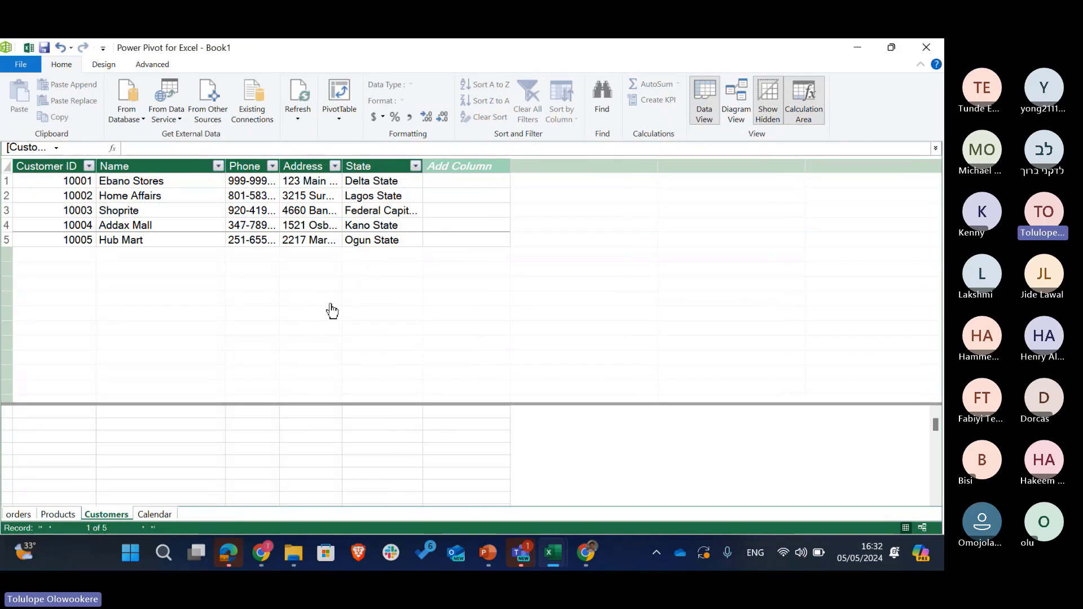
Compare the columns of the Calendar, Customers, Products and orders tables to see which fields they share.
left_click(155, 515)
left_click(93, 515)
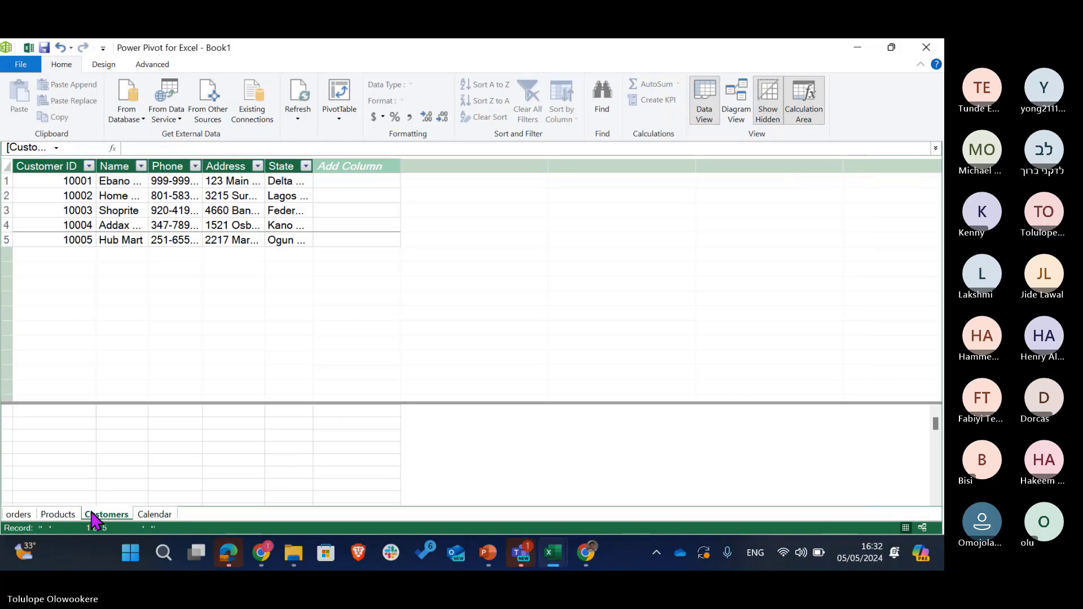
left_click(58, 514)
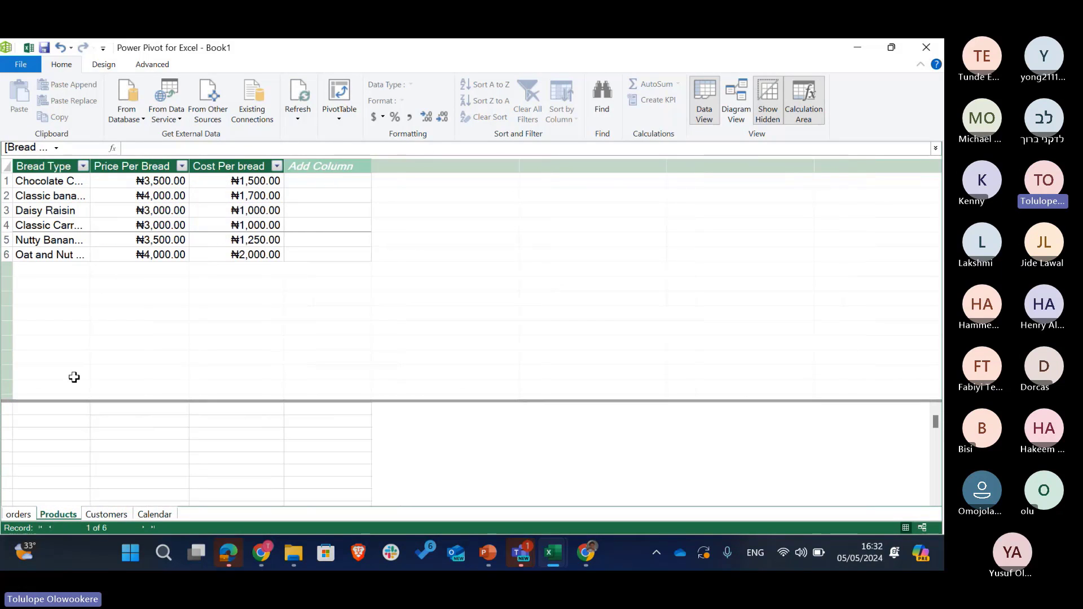
left_click(18, 514)
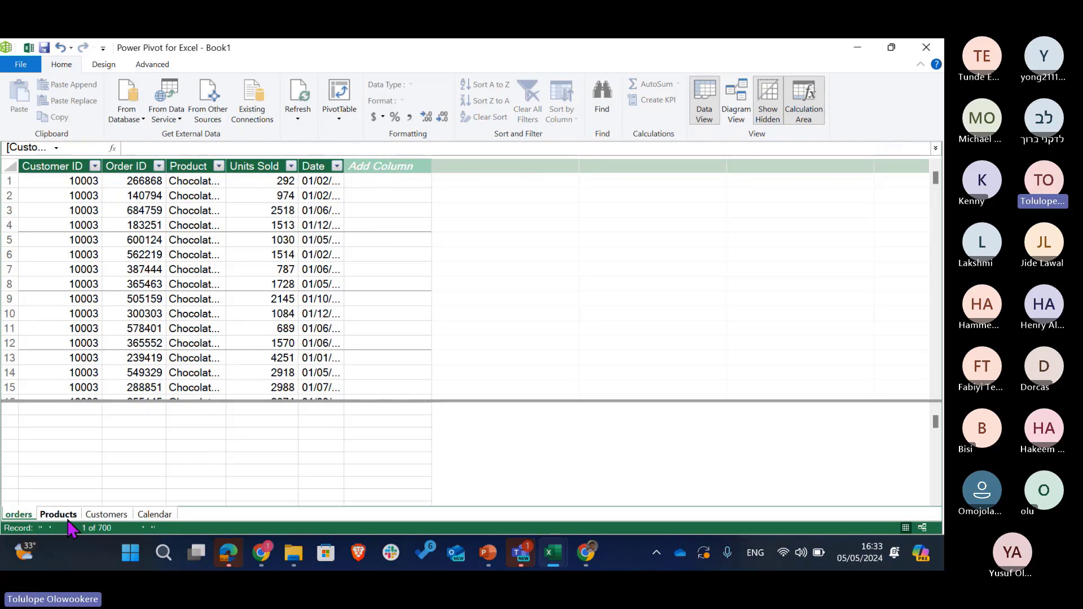
left_click(105, 515)
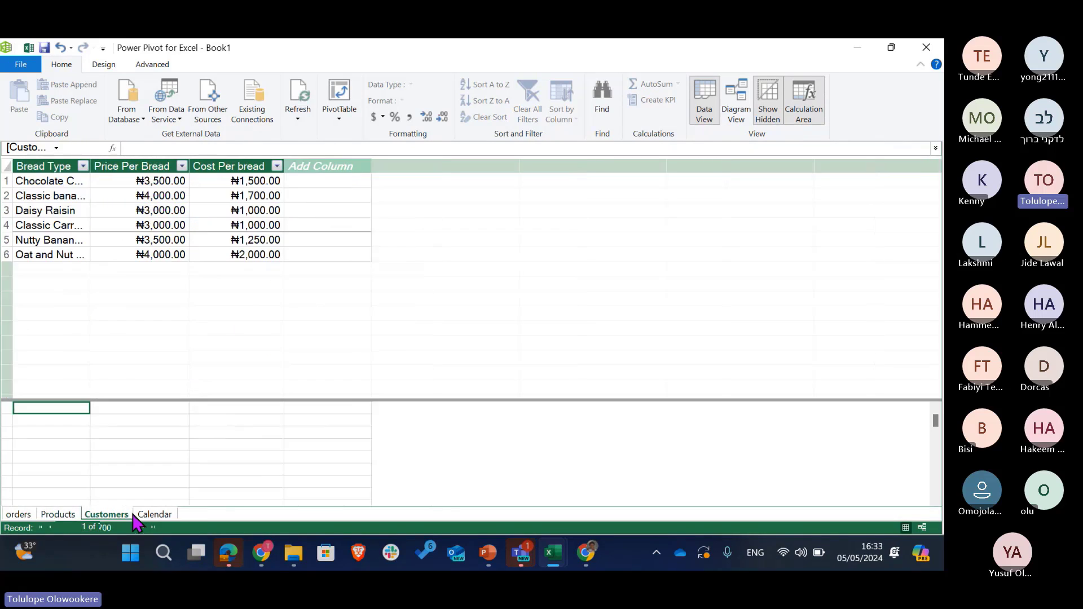
left_click(18, 514)
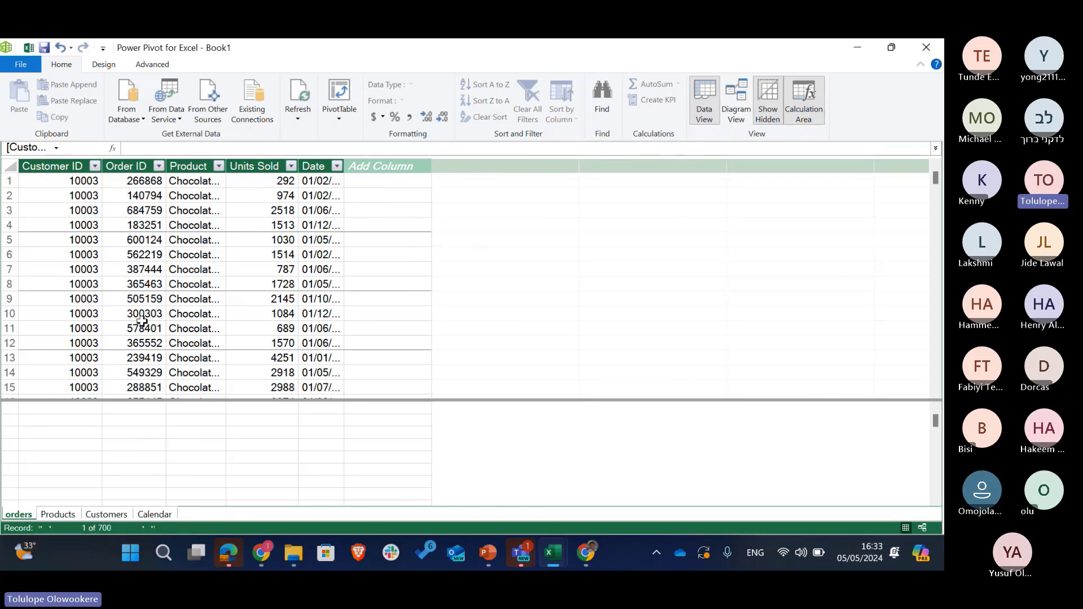
left_click(58, 514)
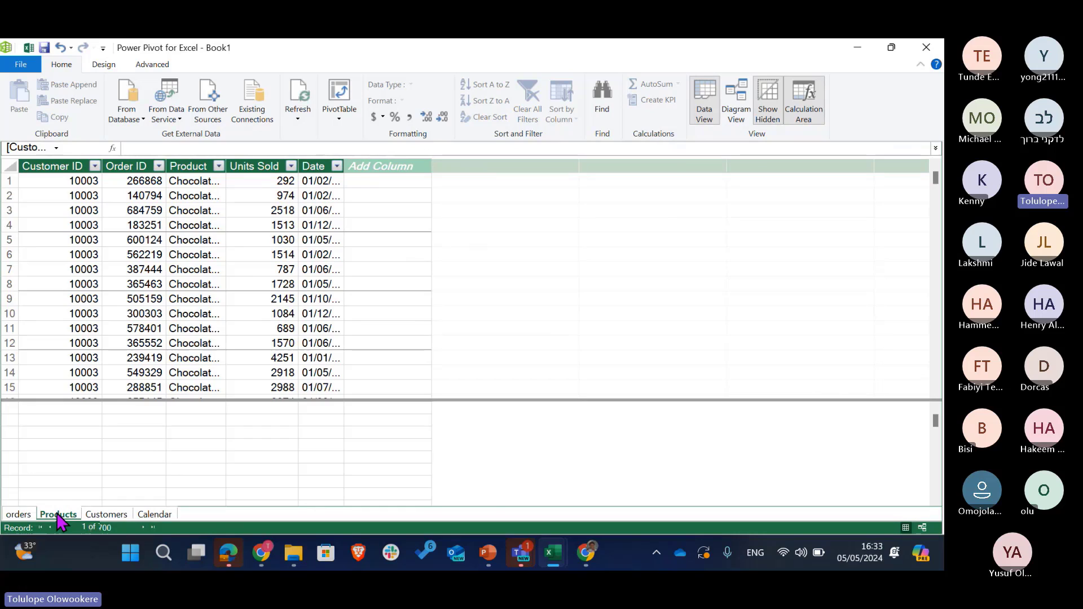
Show the model as a diagram and arrange Products above Customers, with orders beside Products and Calendar on the far side of orders.
left_click(115, 515)
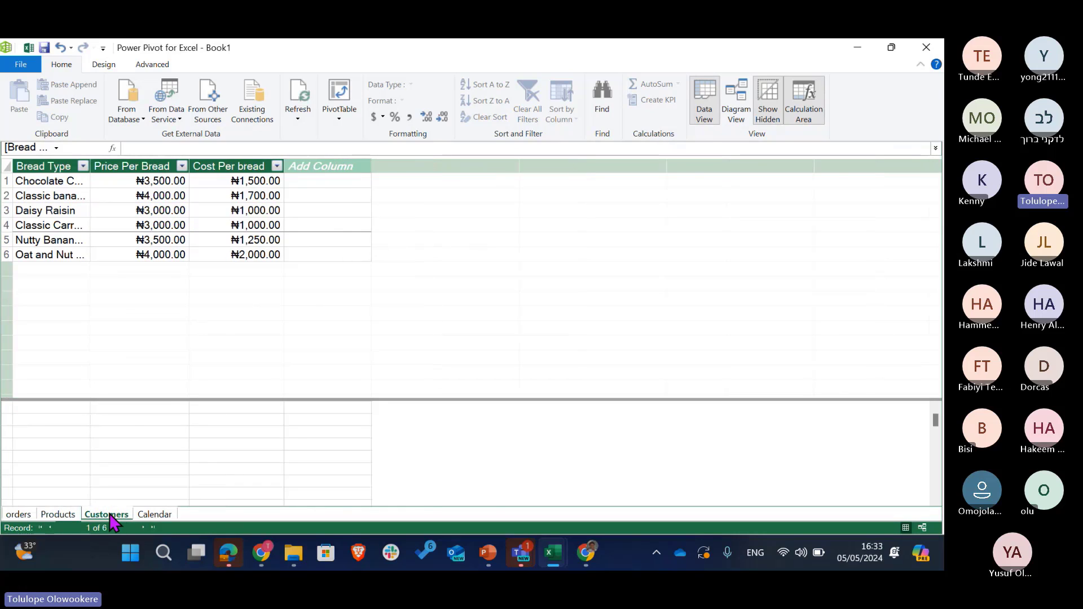
left_click(18, 515)
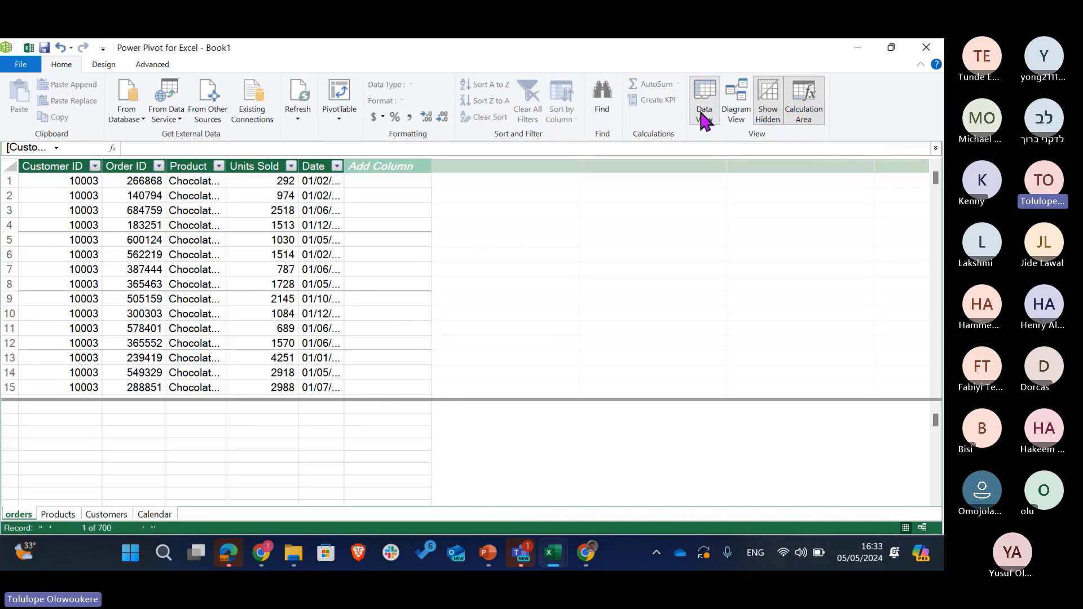
left_click(740, 114)
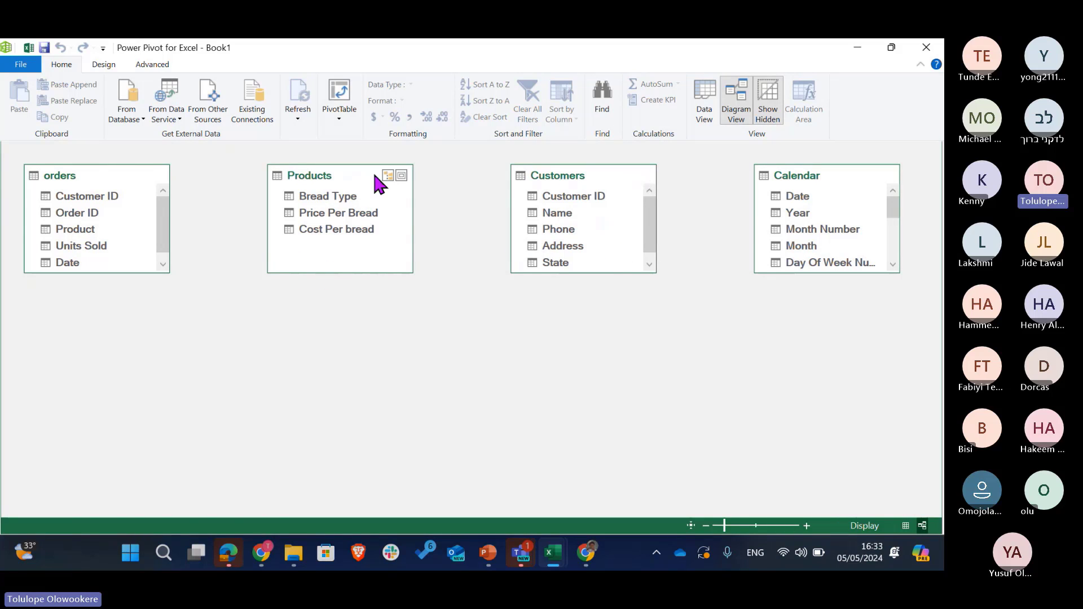
left_click_drag(91, 172, 362, 281)
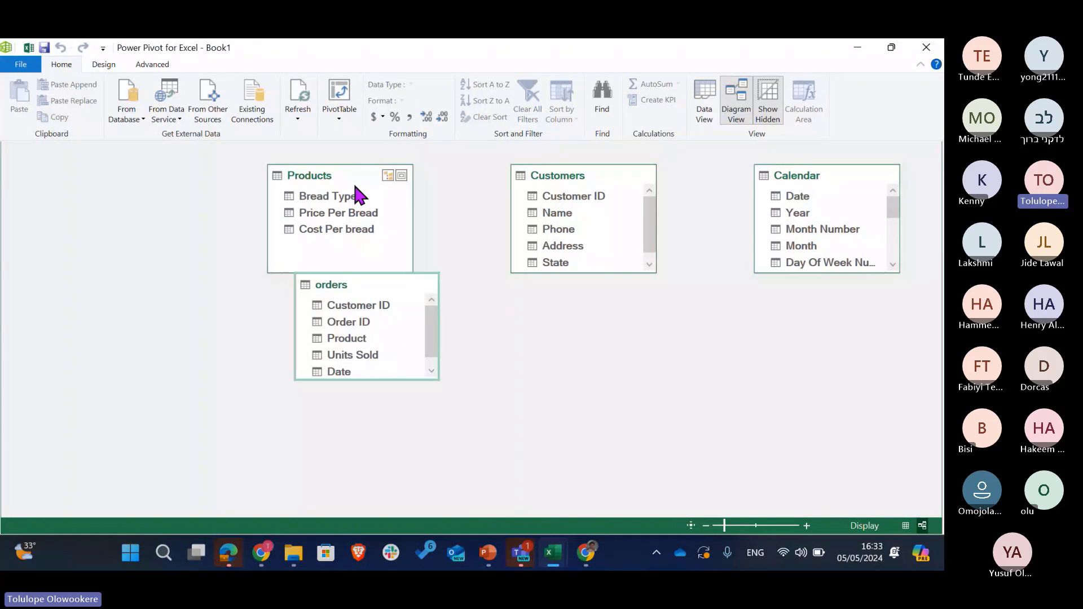
left_click_drag(360, 184, 131, 189)
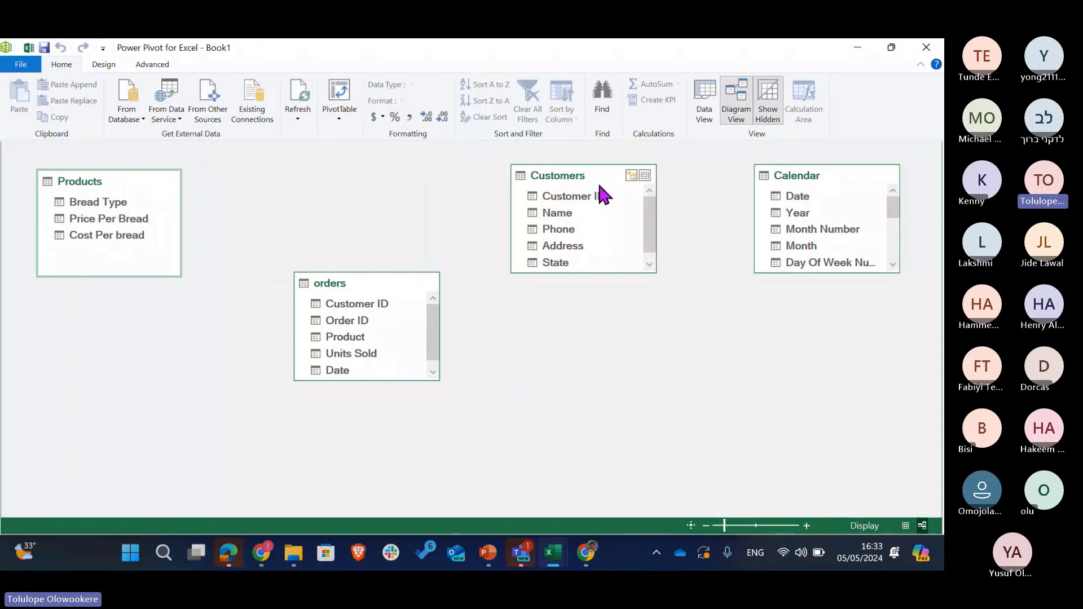
left_click_drag(600, 180, 121, 353)
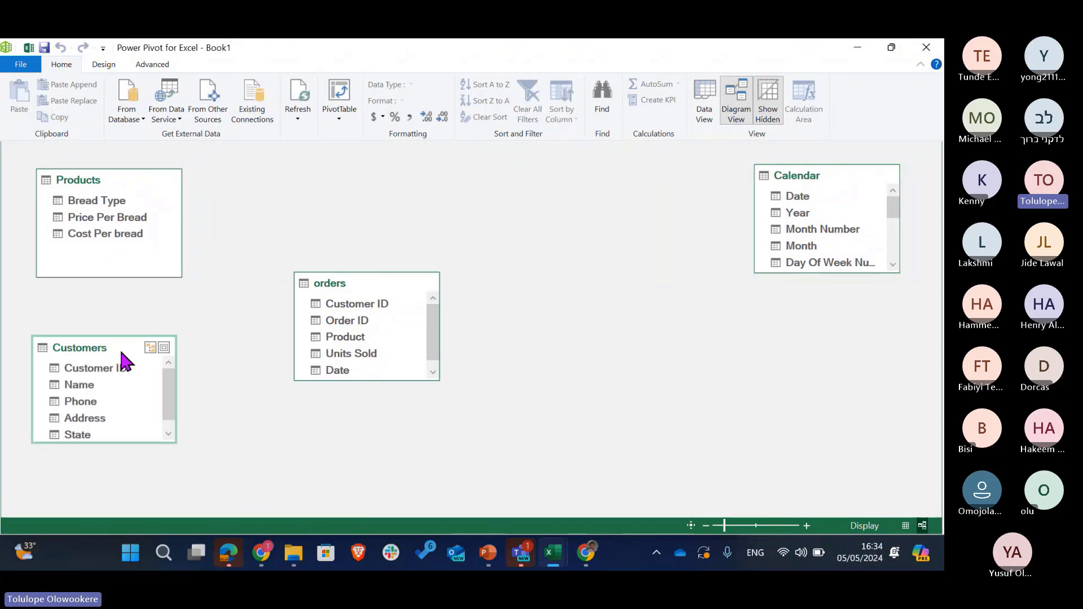
left_click_drag(341, 294, 312, 188)
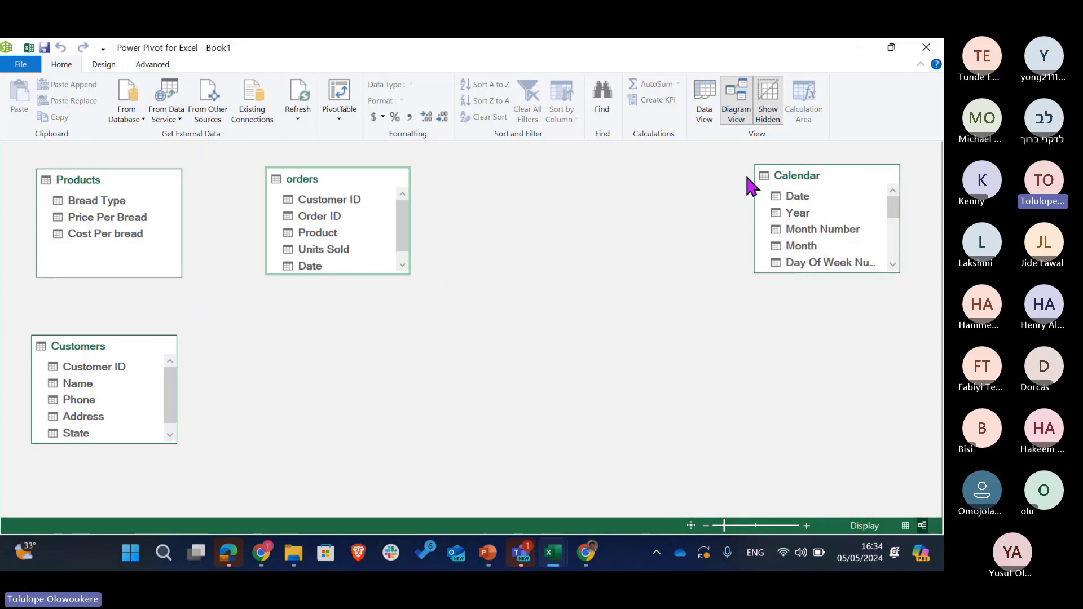
left_click_drag(798, 176, 546, 235)
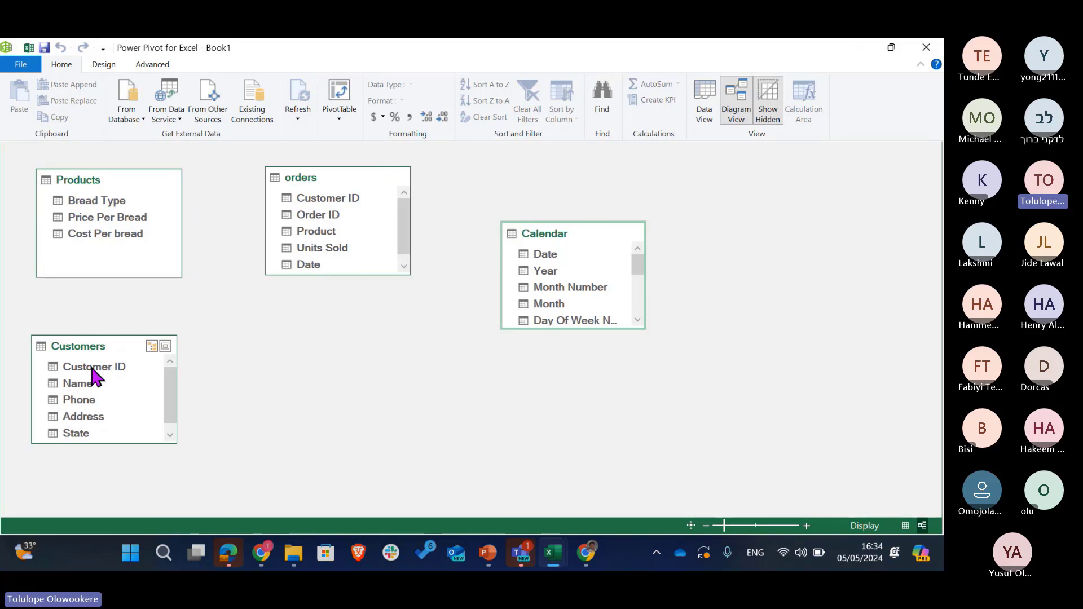
Relate Customers to orders on Customer ID, and widen the orders Product column to compare it with Bread Type in Products.
left_click_drag(92, 367, 307, 198)
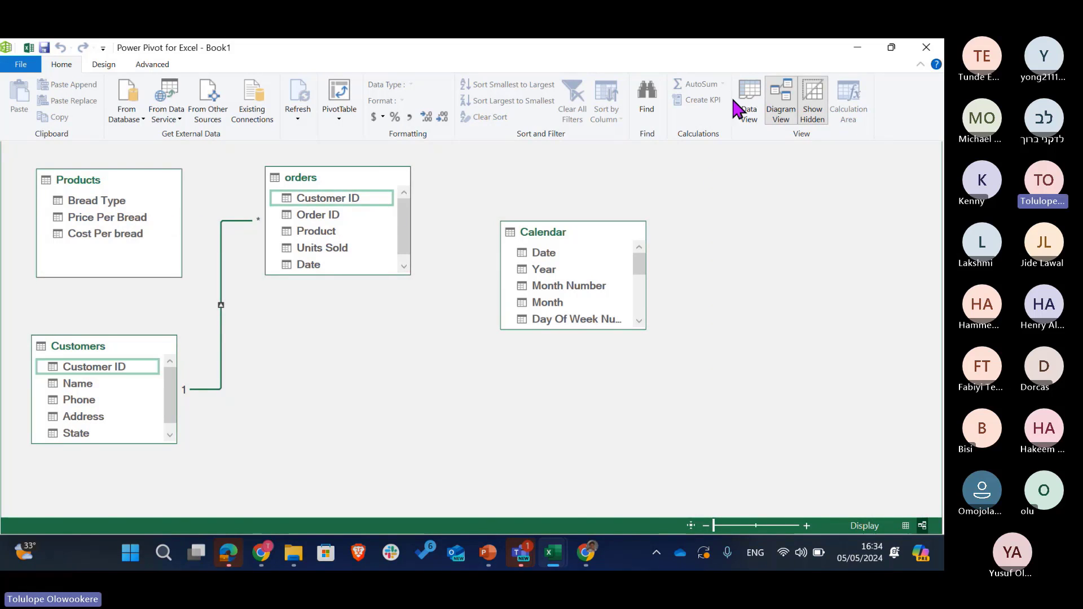
left_click(747, 110)
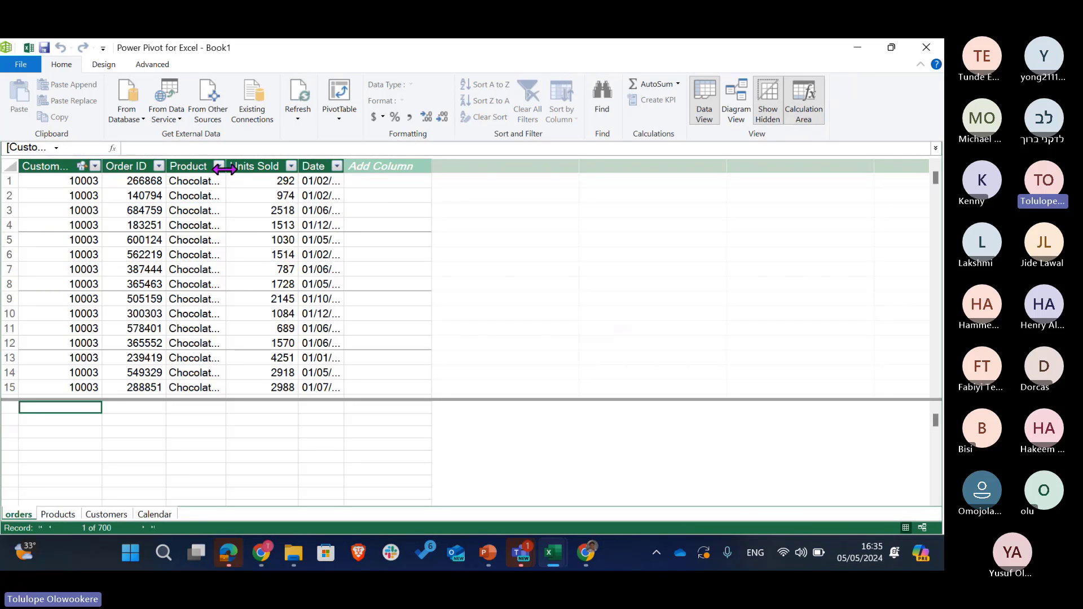
left_click_drag(224, 169, 297, 169)
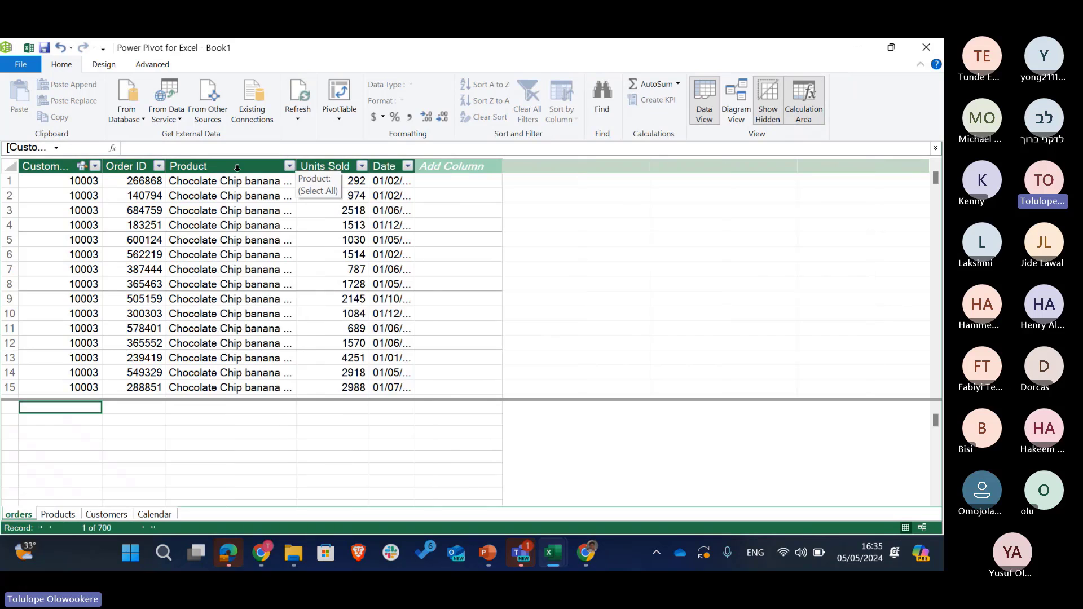
left_click(56, 514)
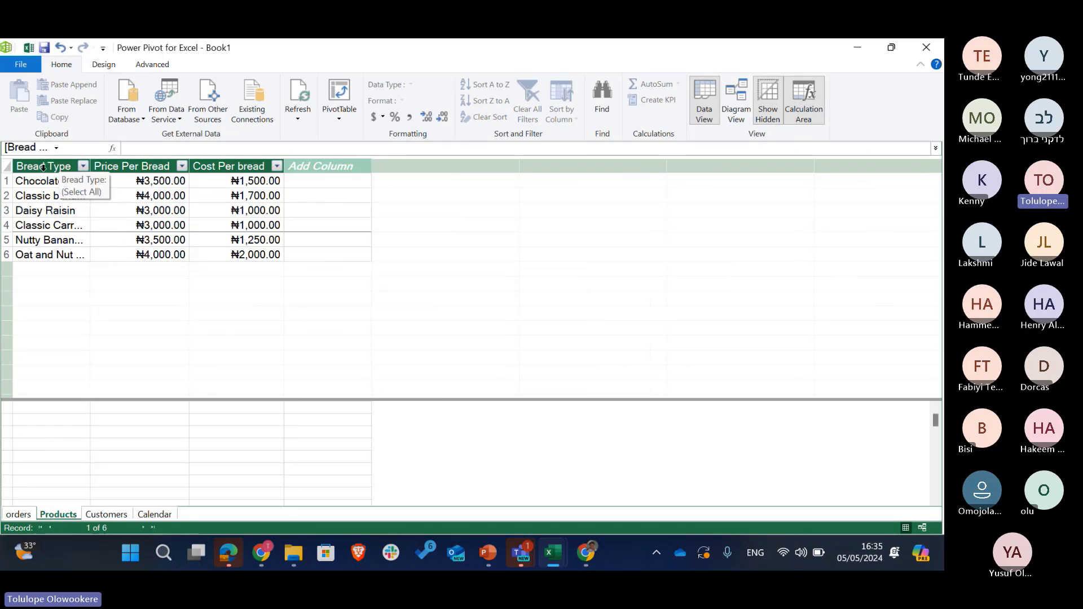
left_click(735, 102)
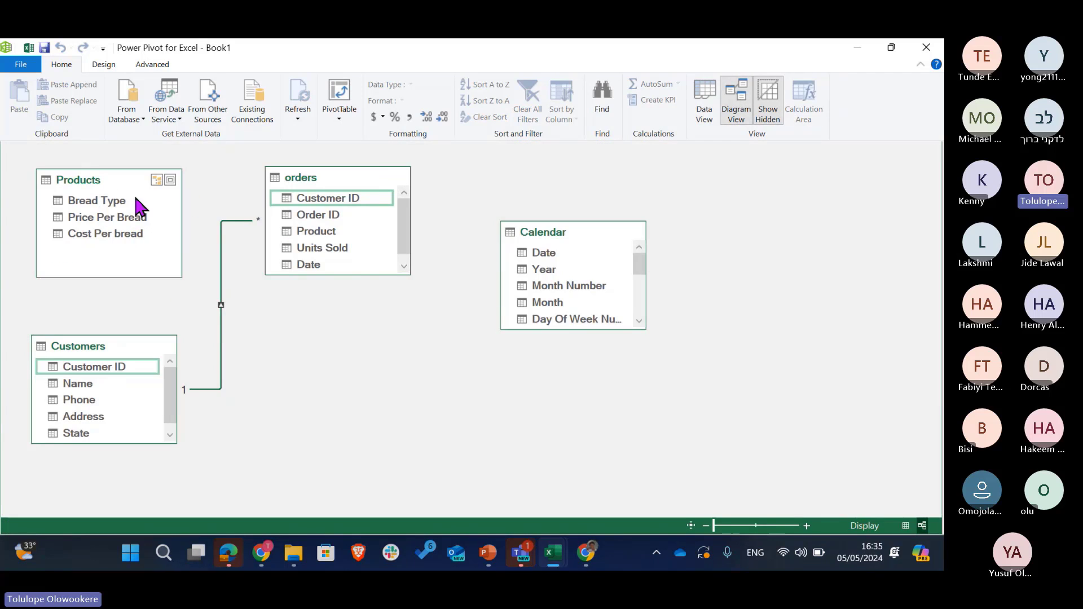
Relate Bread Type in Products to Product in orders, and Date in orders to Date in Calendar.
left_click_drag(117, 202, 308, 236)
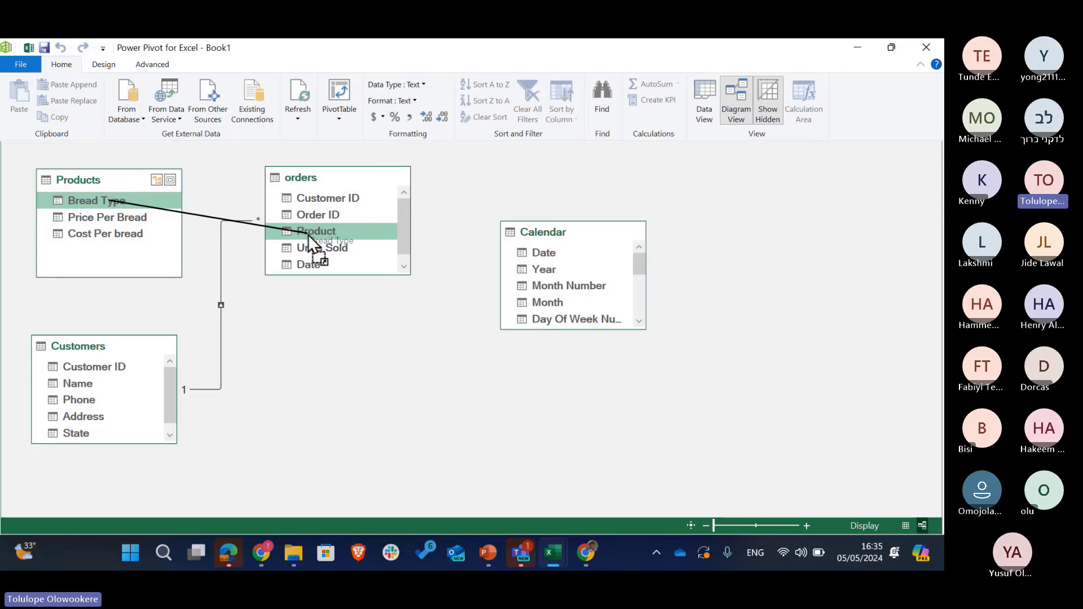
left_click_drag(308, 235, 308, 234)
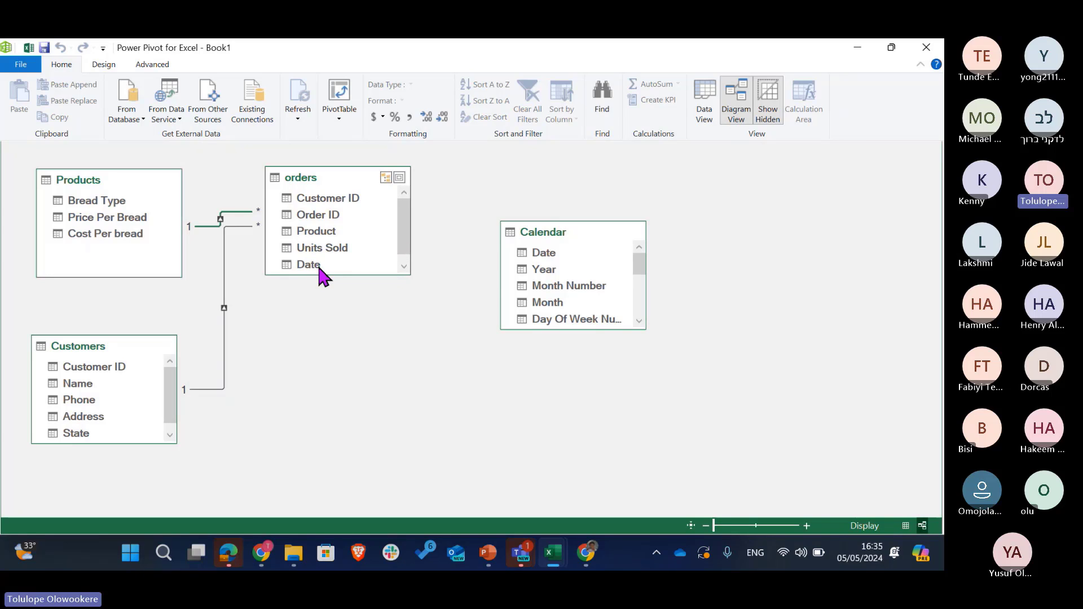
left_click_drag(317, 263, 538, 253)
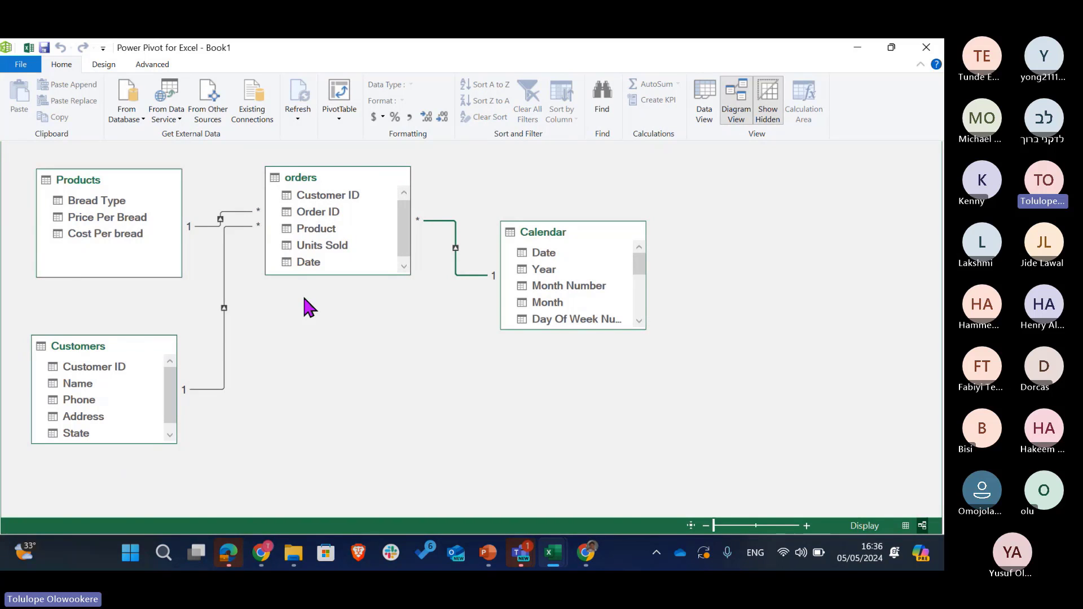
Create a PivotTable from the data model in the existing worksheet at Sheet1 cell A1, and collapse the formula bar to one line.
left_click(711, 96)
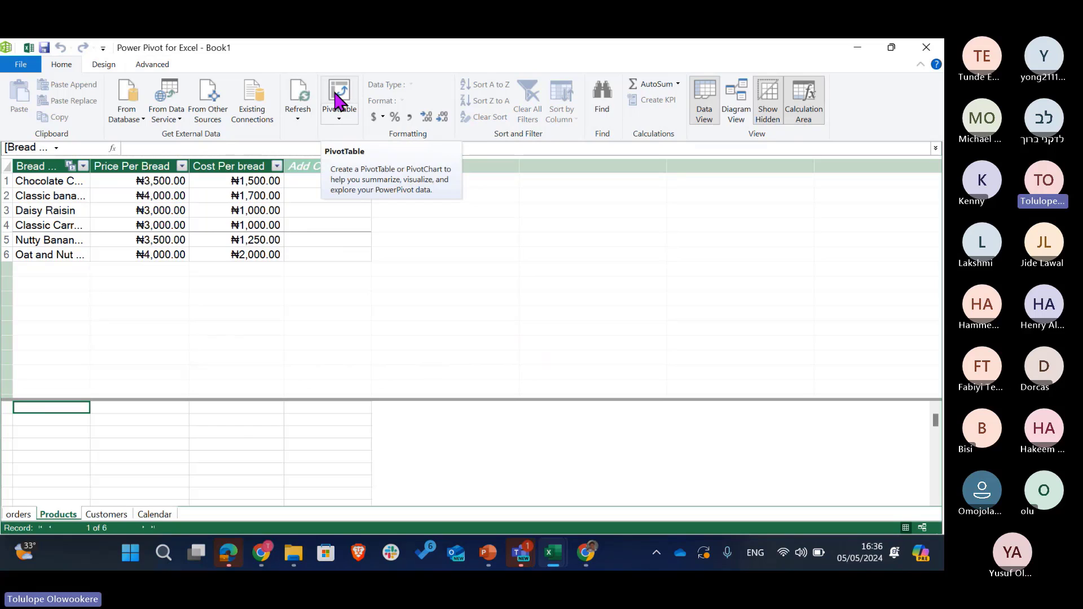
left_click(340, 119)
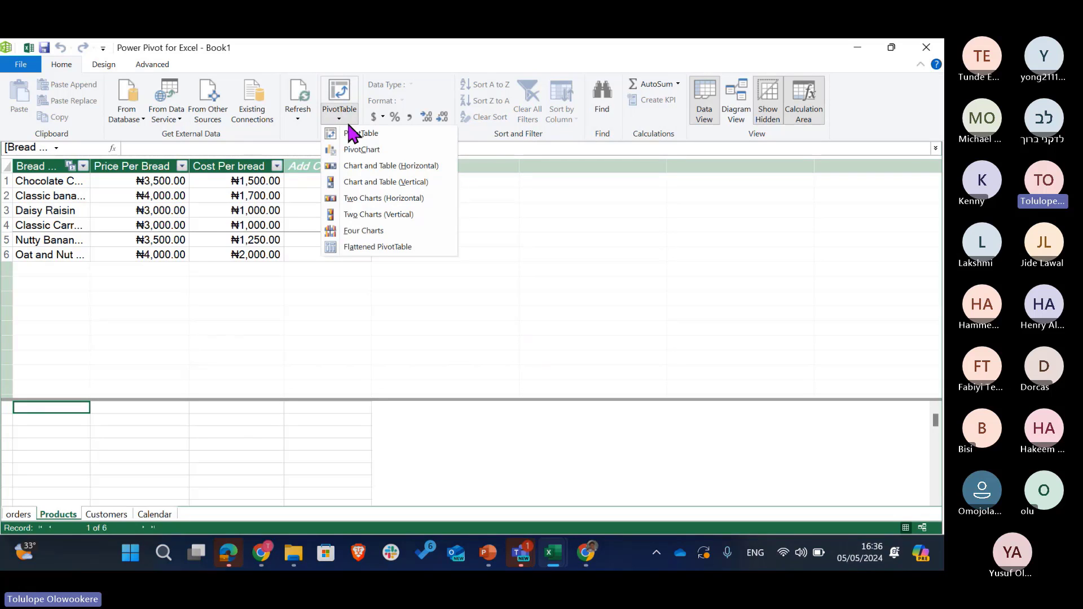
left_click(353, 133)
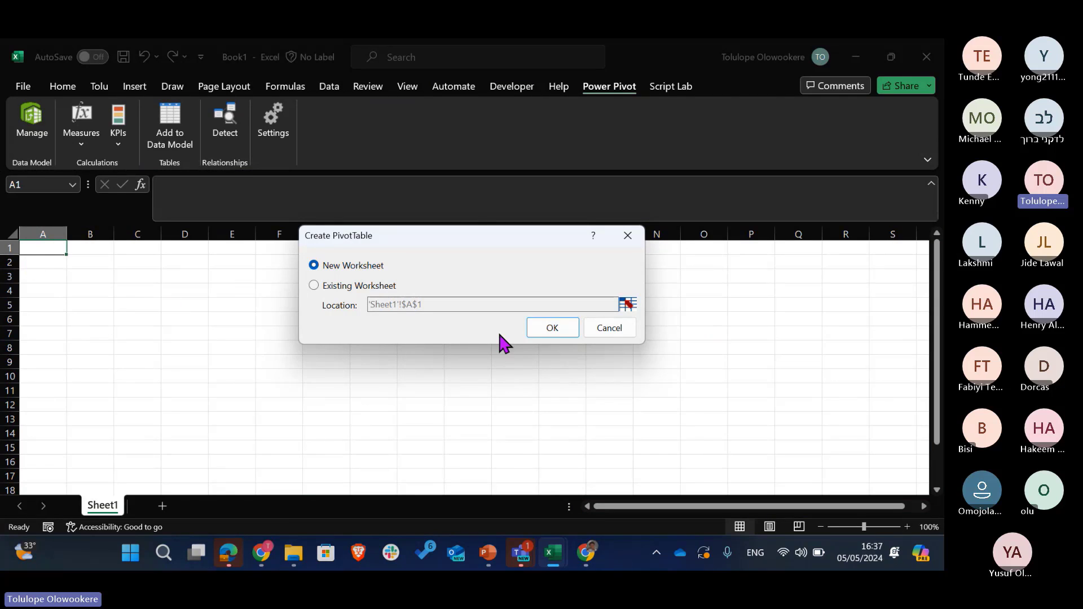
left_click(339, 288)
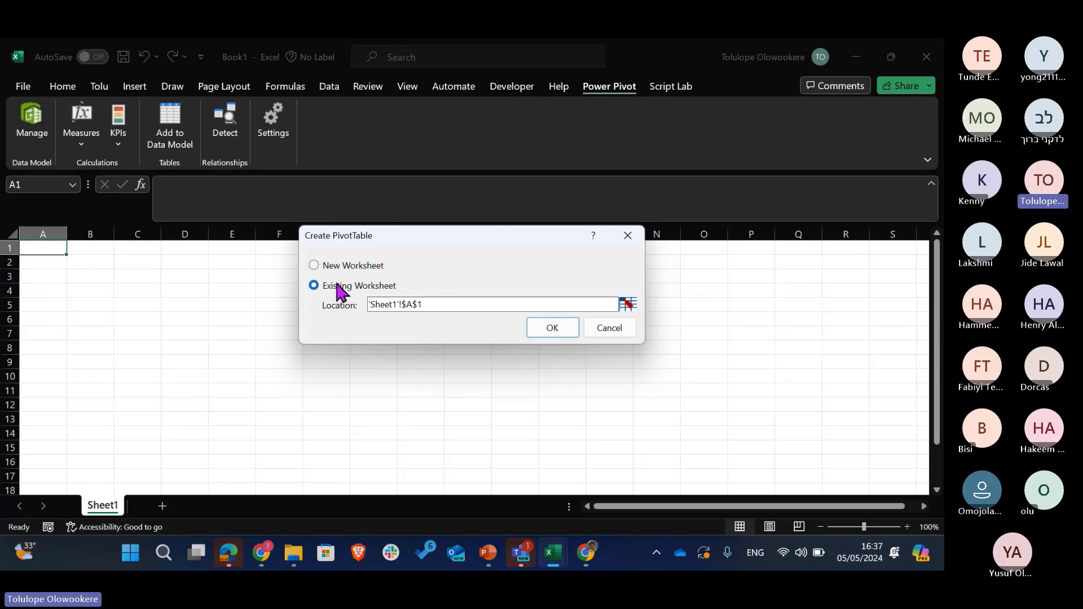
left_click(560, 330)
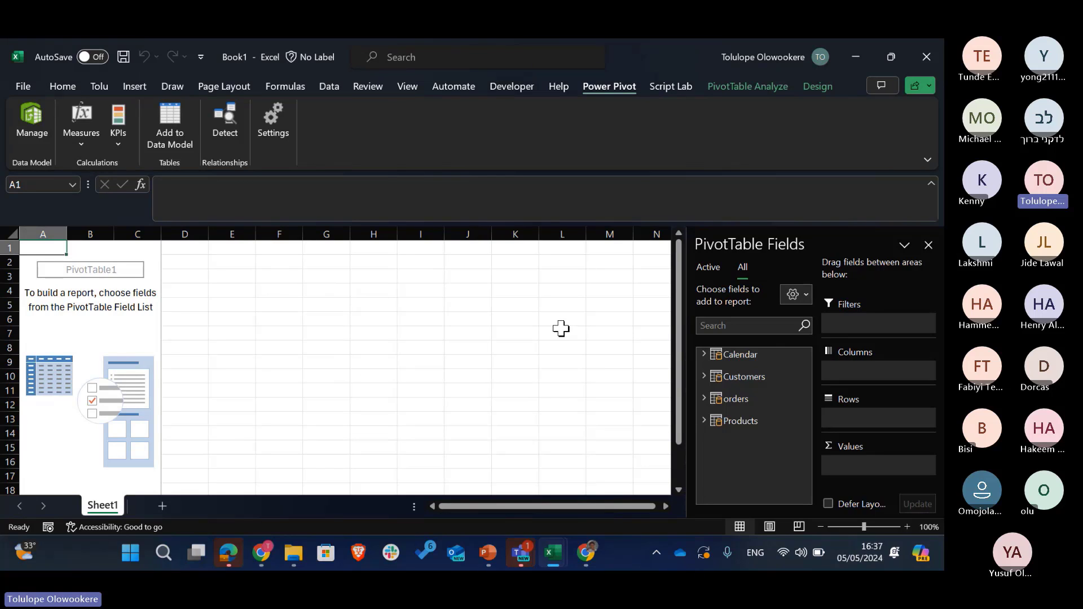
left_click(931, 184)
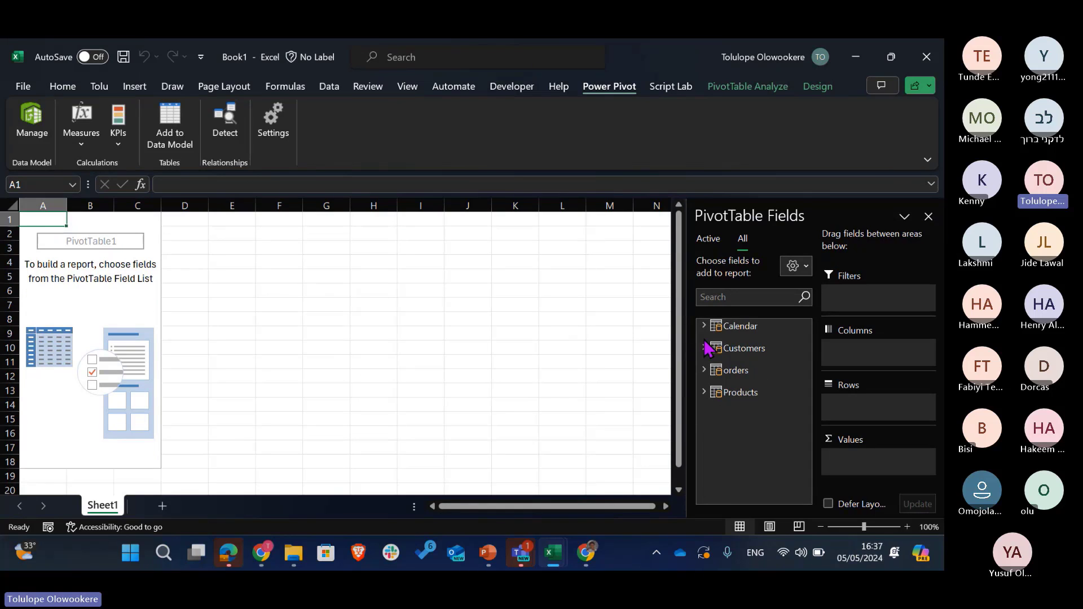
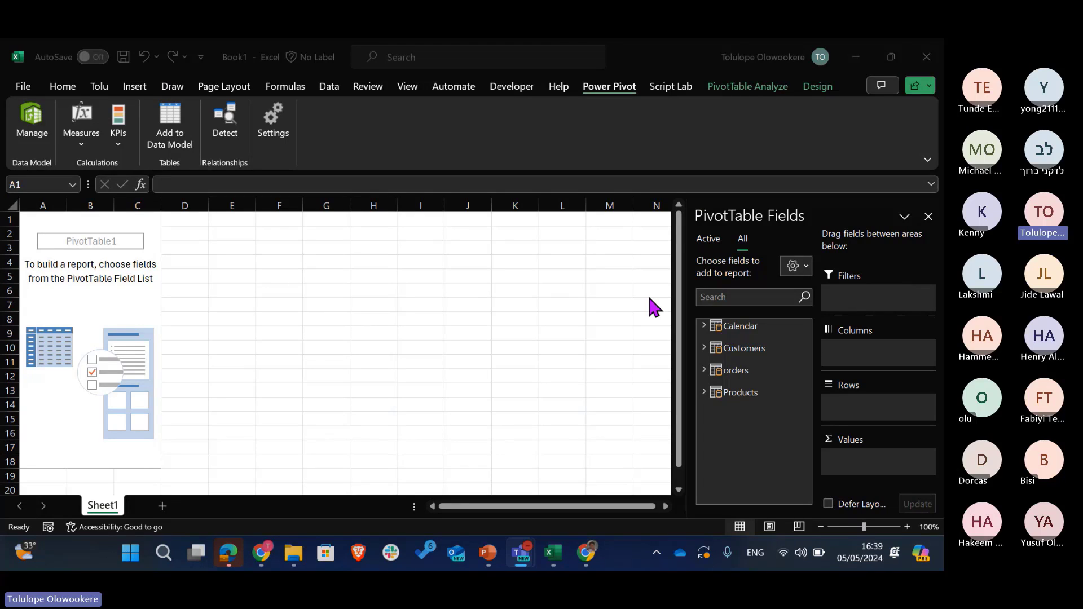
Expand the Calendar table's additional fields and add fiscal period to the PivotTable's rows.
left_click(488, 553)
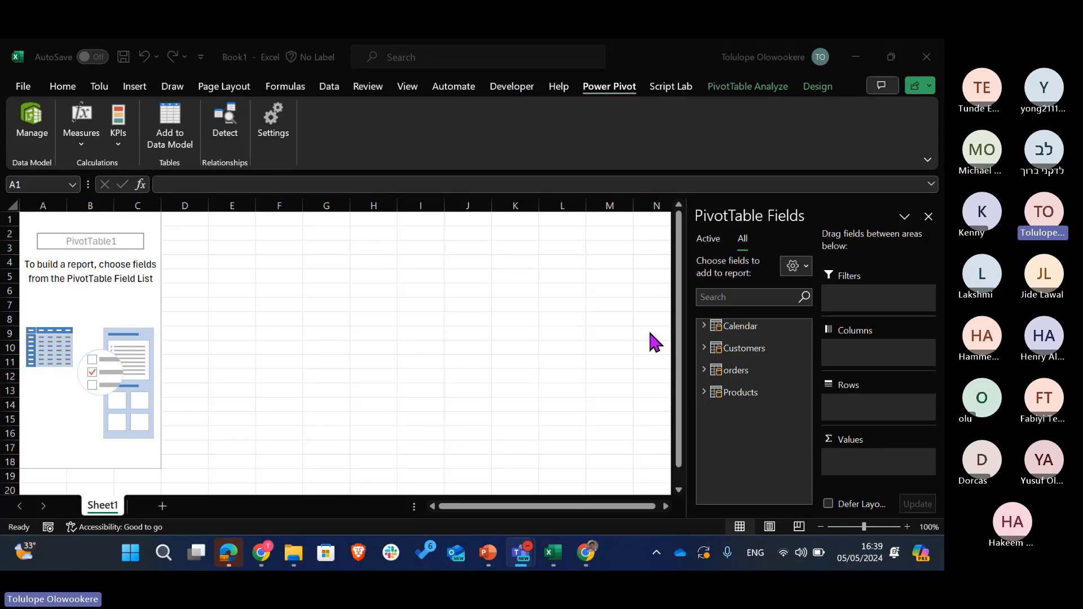
left_click(710, 333)
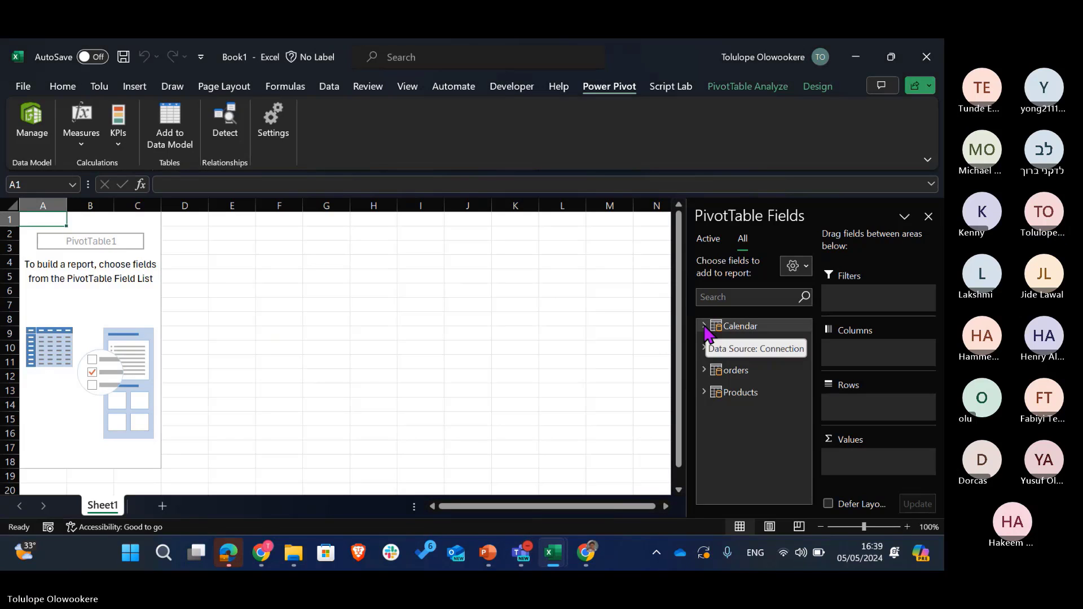
left_click(710, 333)
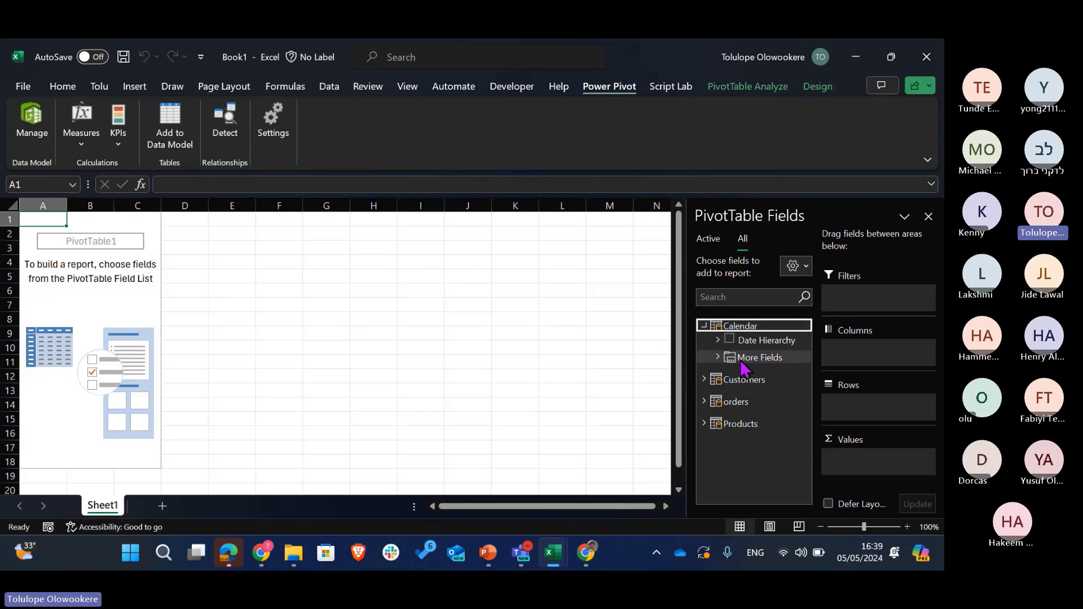
left_click(719, 341)
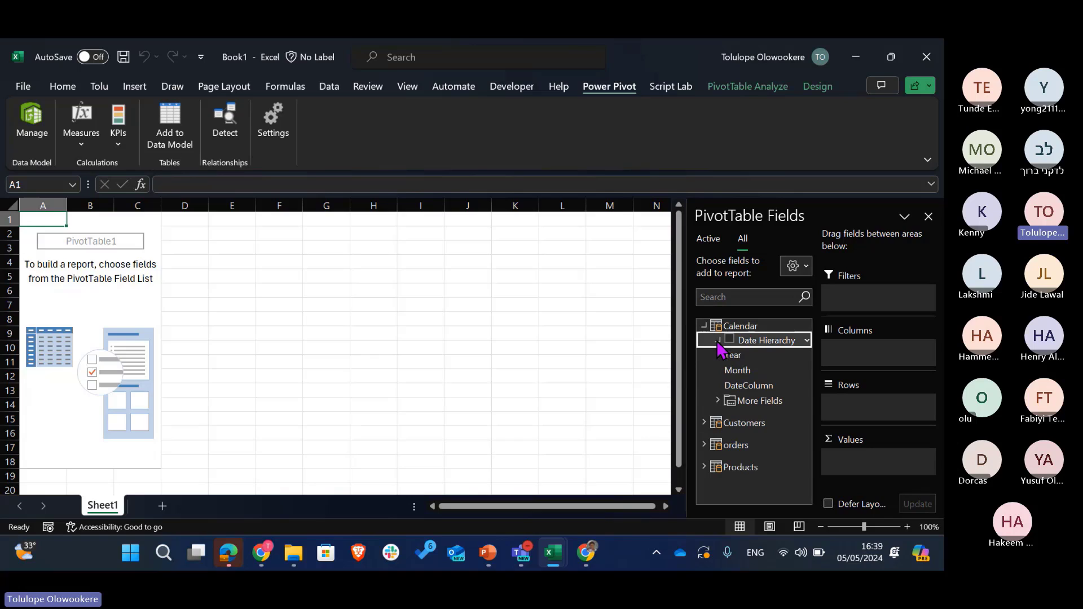
left_click(718, 340)
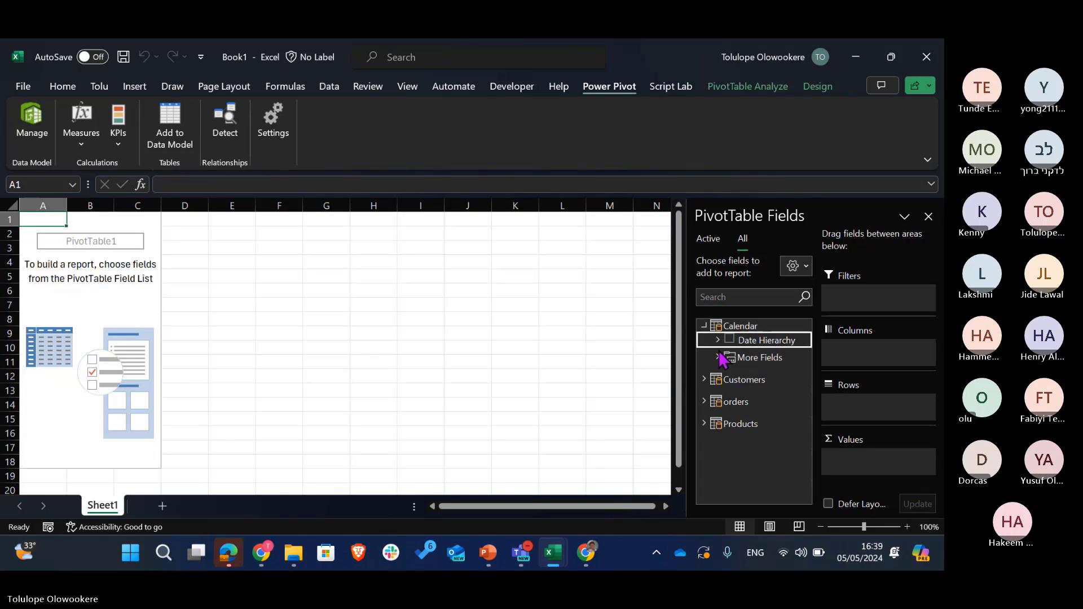
left_click(719, 356)
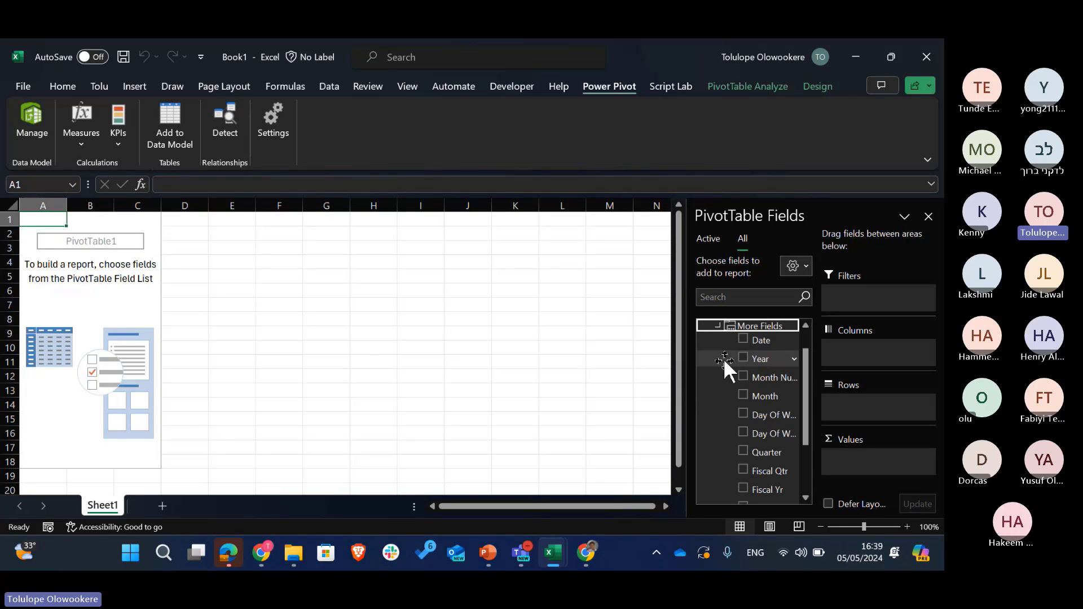
scroll(773, 462, "down", 2)
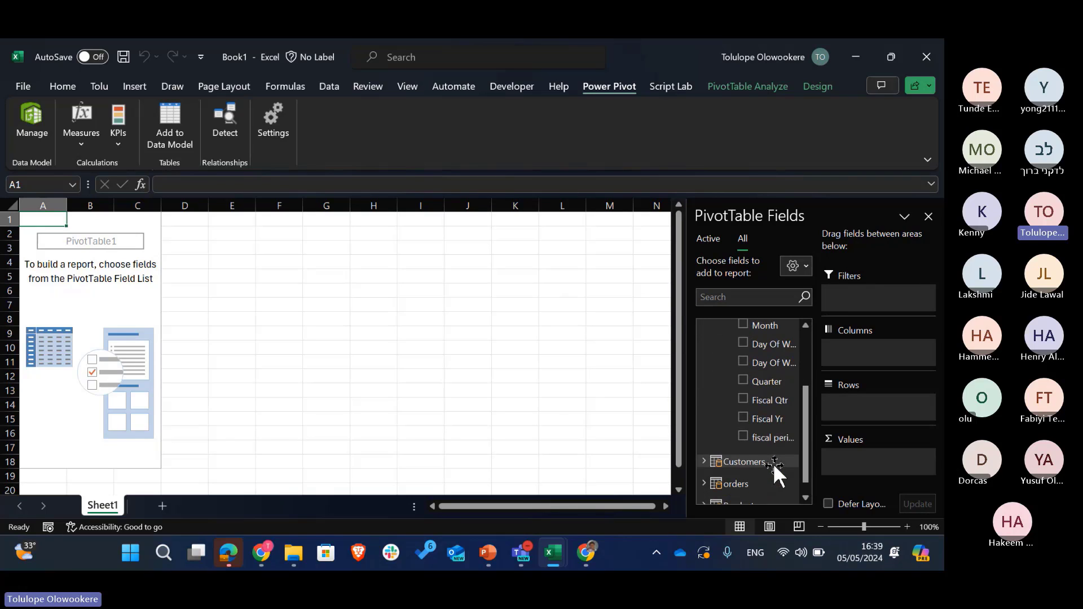
scroll(756, 379, "up", 1)
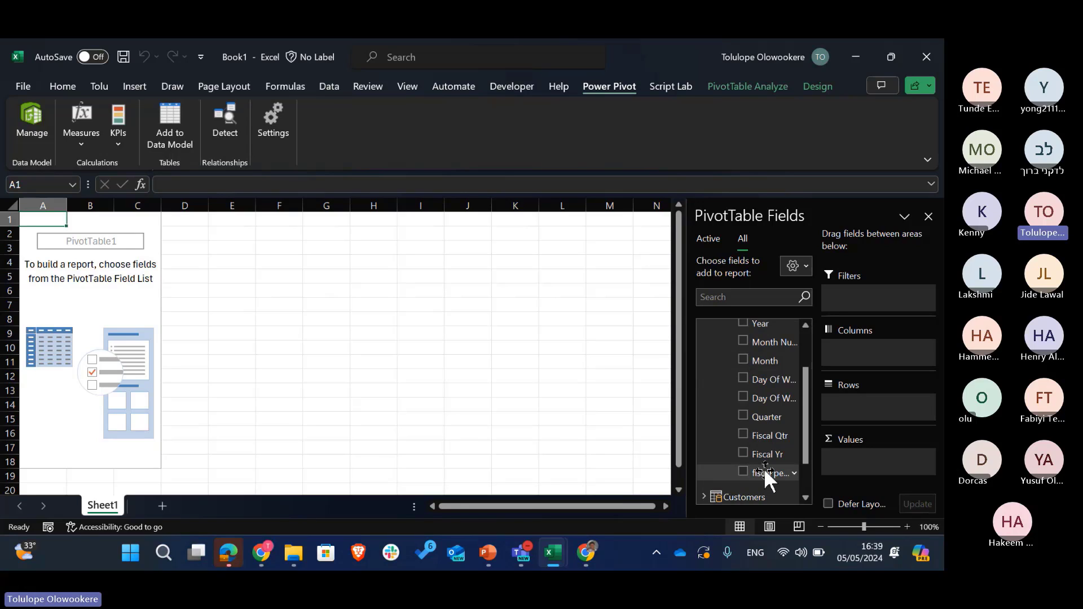
left_click_drag(767, 477, 858, 402)
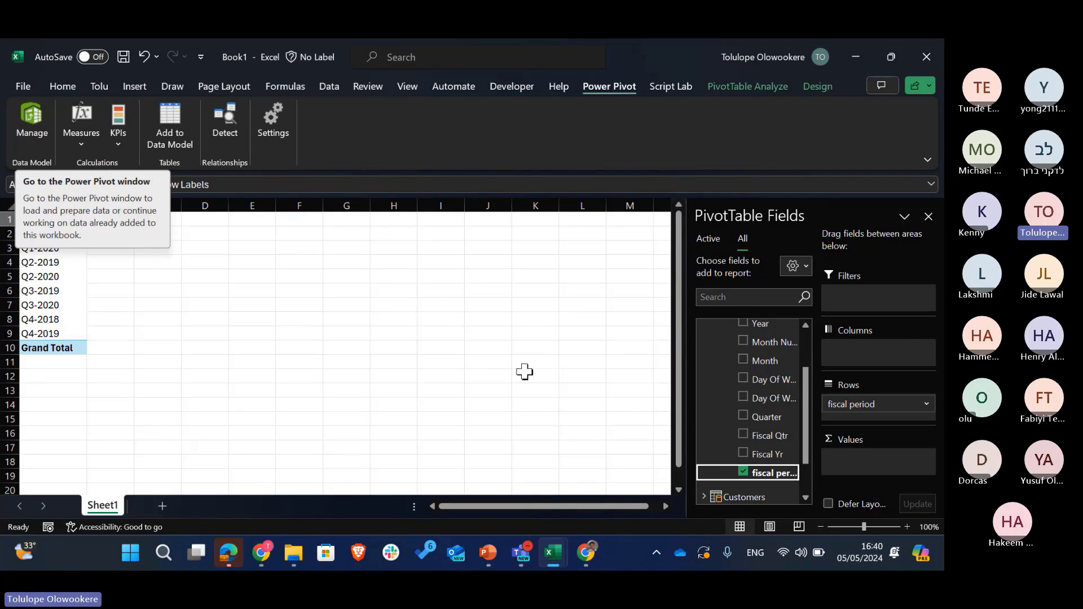
Switch to the Power Pivot window and add a column named Sort FisPeriod to the Calendar table.
left_click(52, 128)
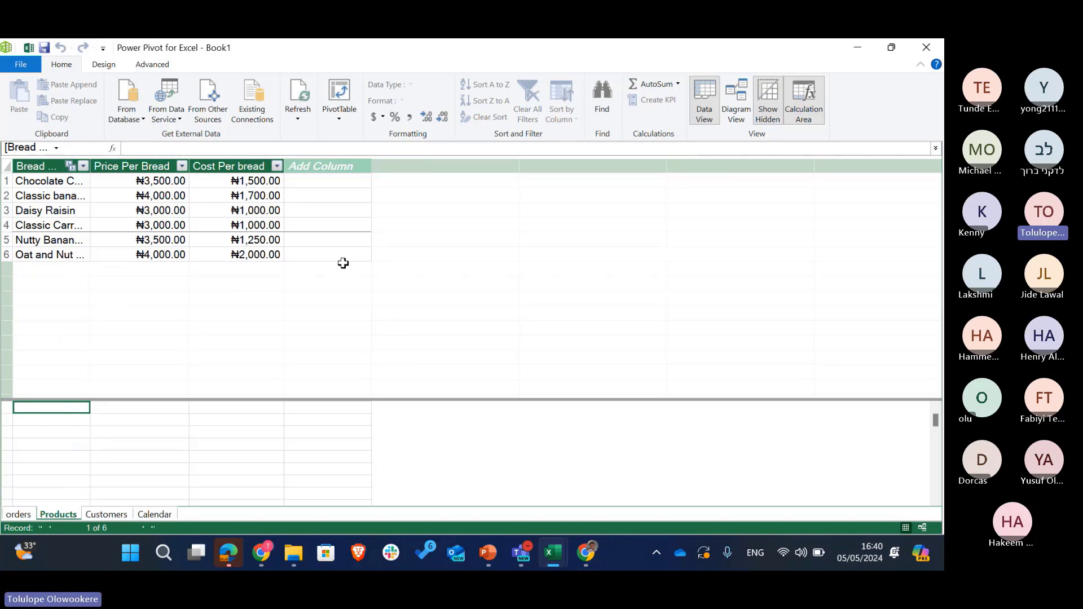
left_click(154, 513)
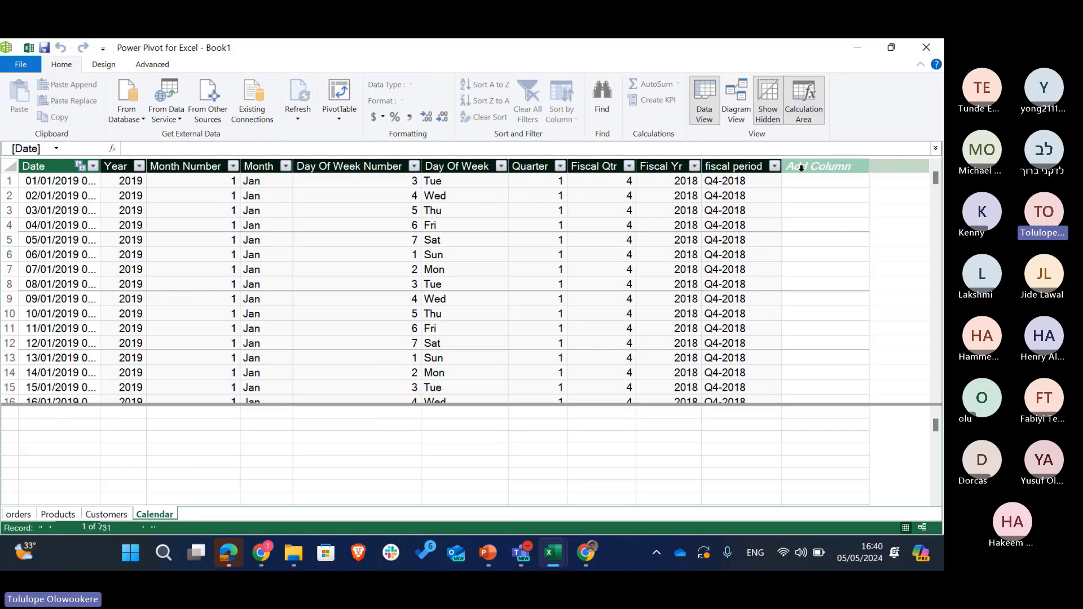
left_click(802, 169)
double_click(802, 168)
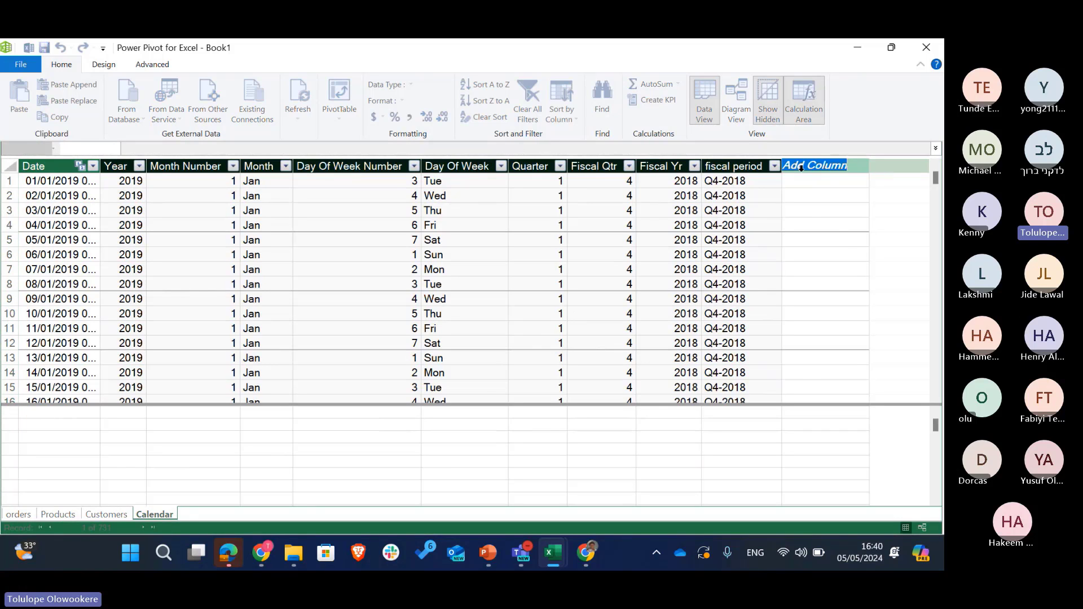
type("Scr")
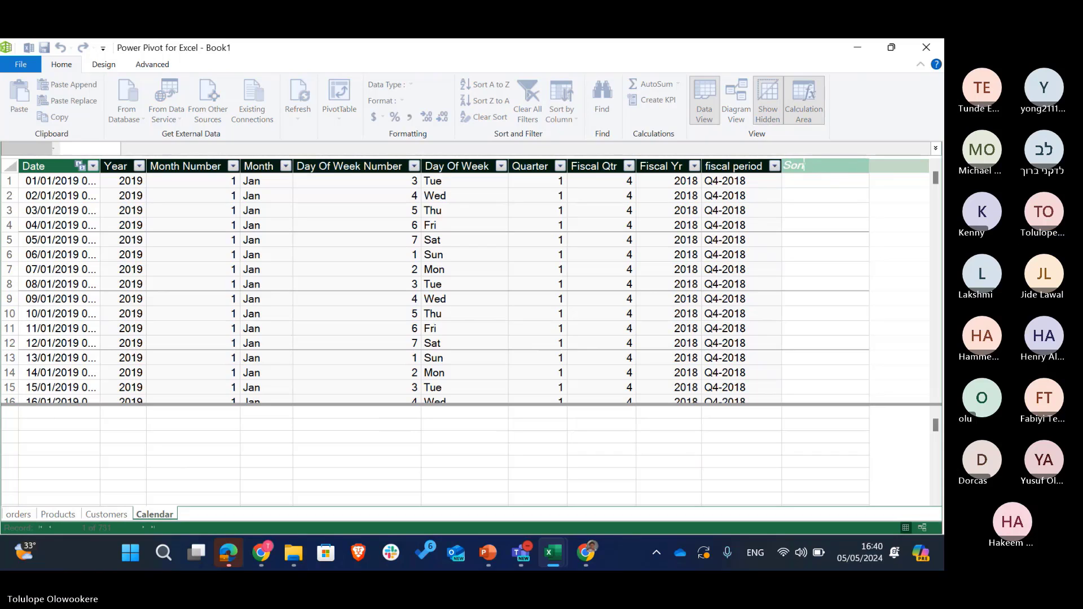
type("t Fis")
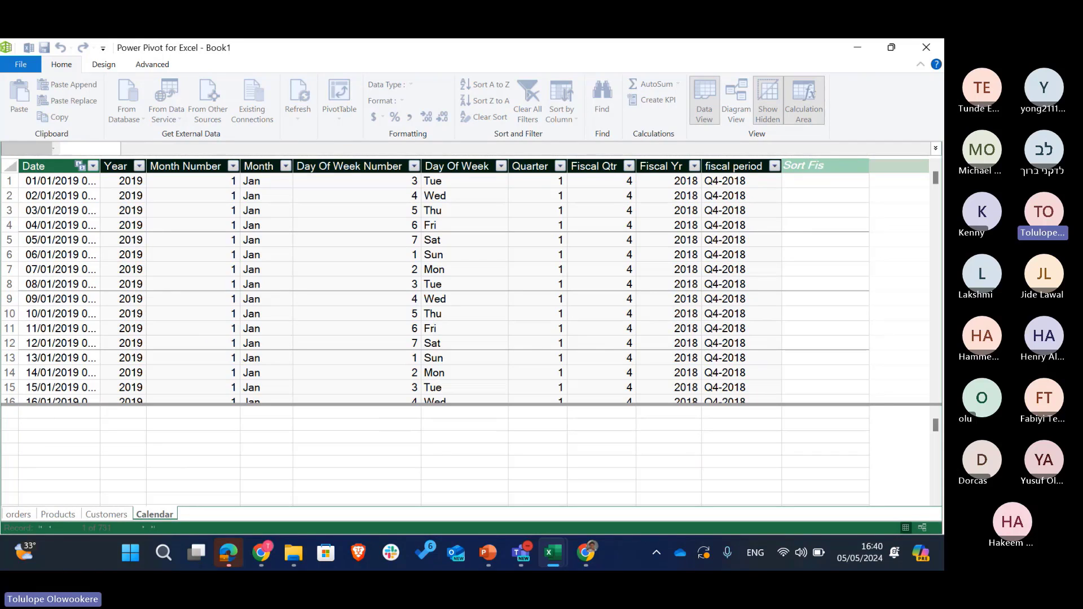
type("Y")
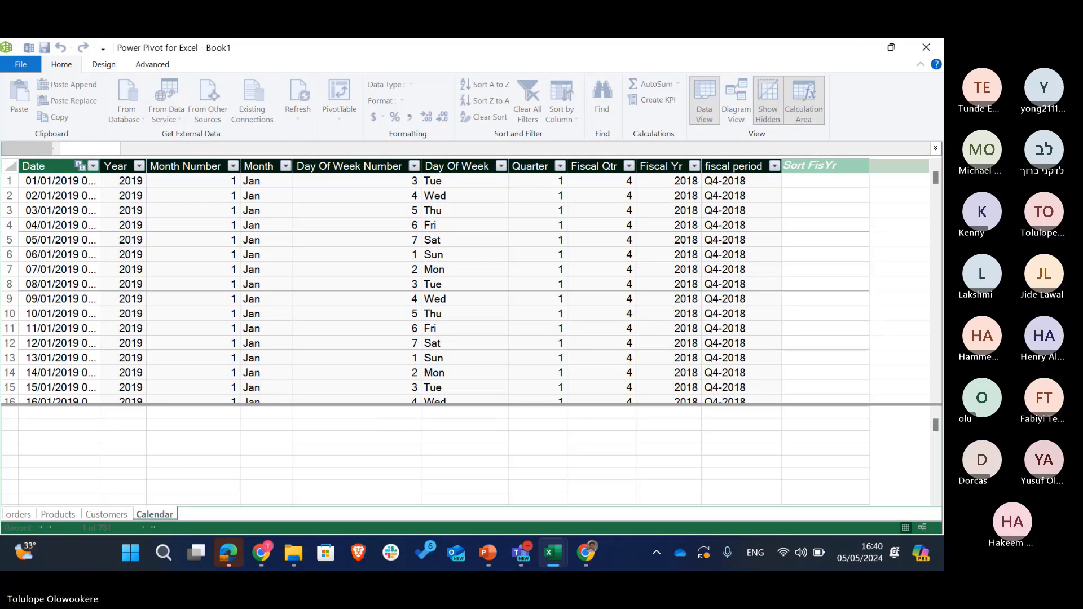
key("BackSpace")
type("FisP")
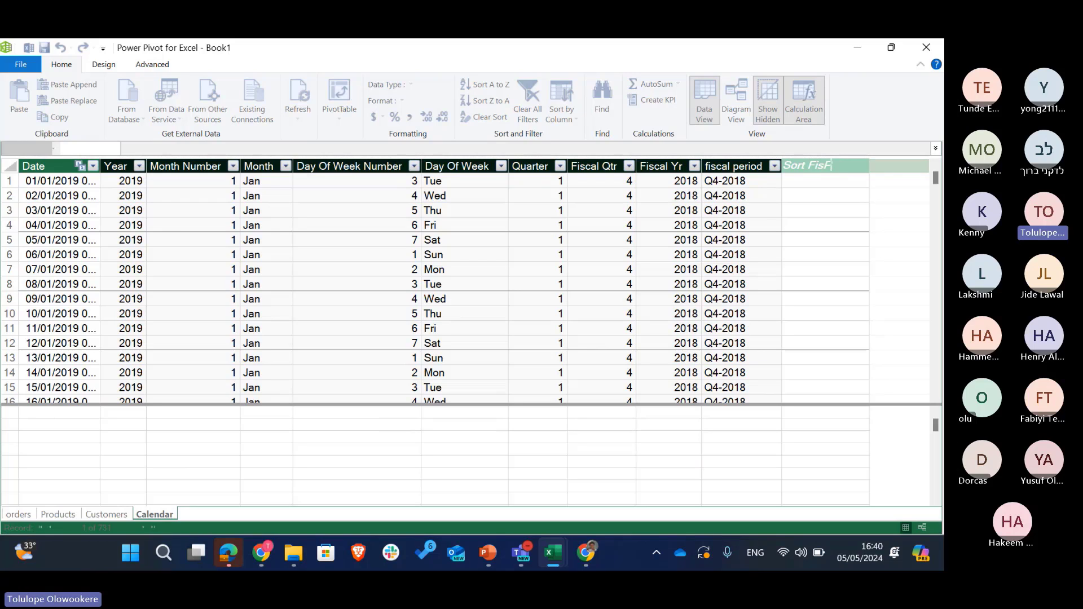
type("eriod")
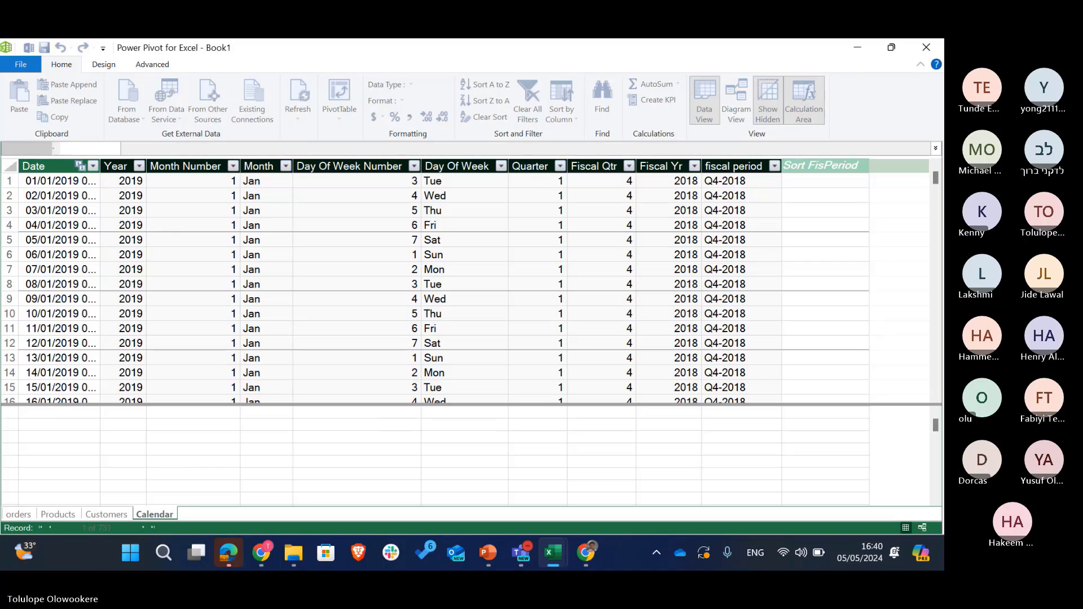
key("Return")
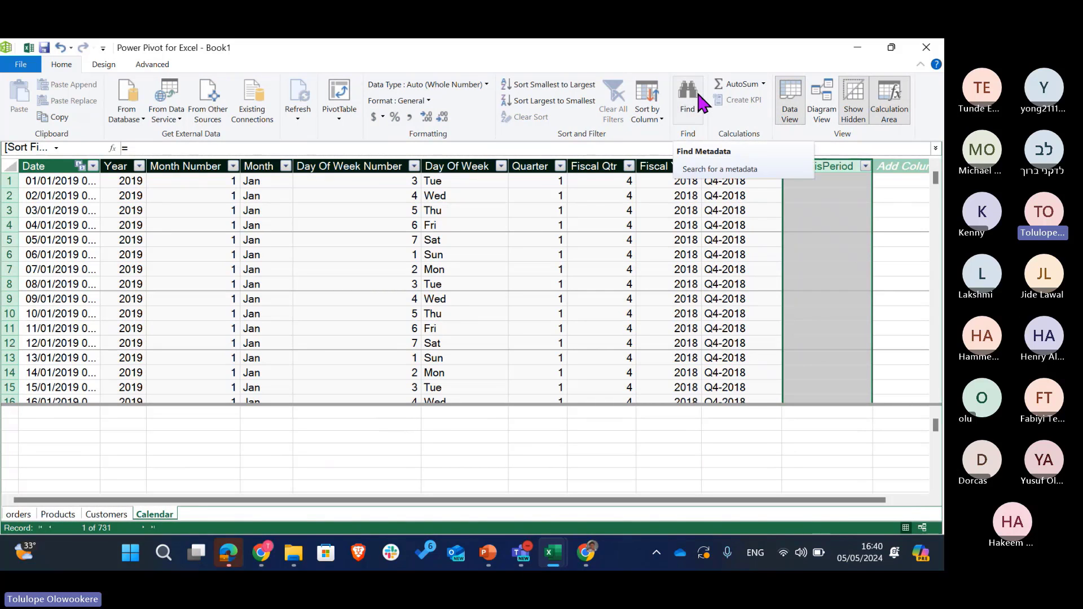
Give the Sort FisPeriod column the formula ='Calendar'[Fiscal Yr]*10+'Calendar'[Fiscal Qtr].
left_click(141, 148)
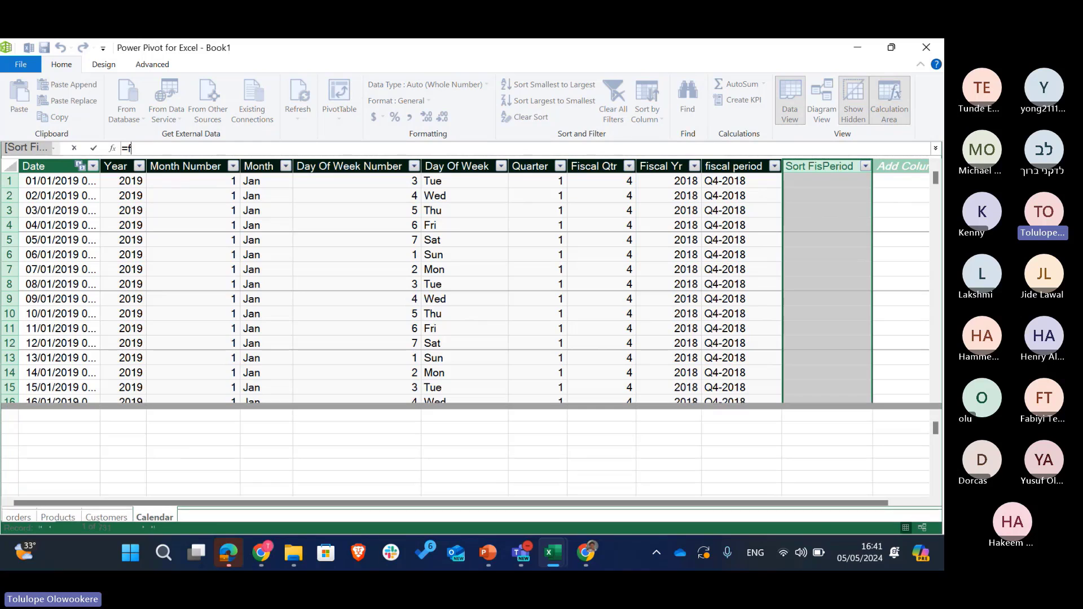
type("fis")
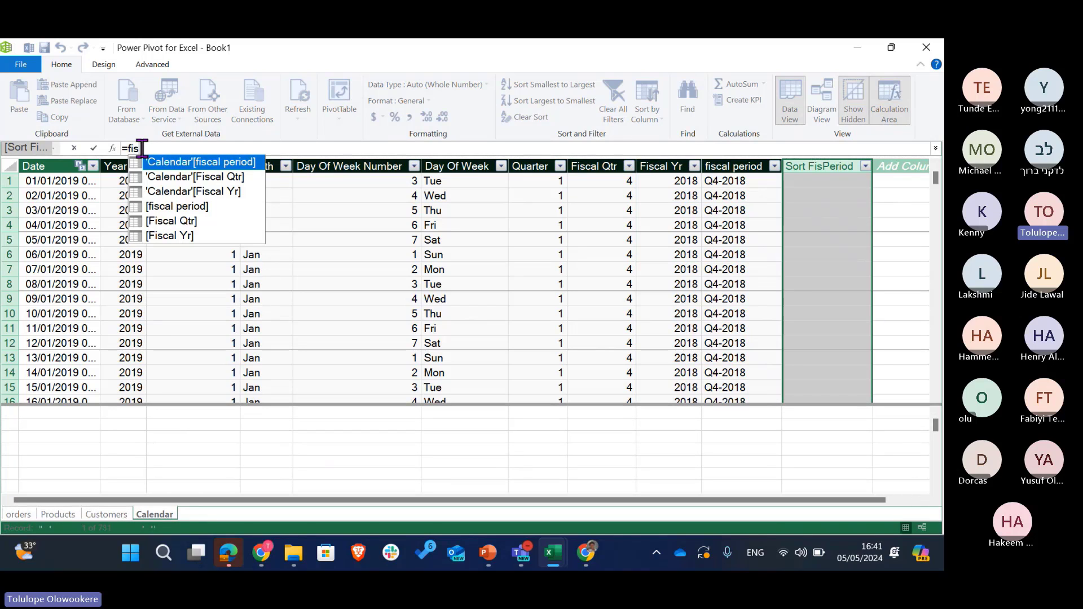
type("y")
key("BackSpace")
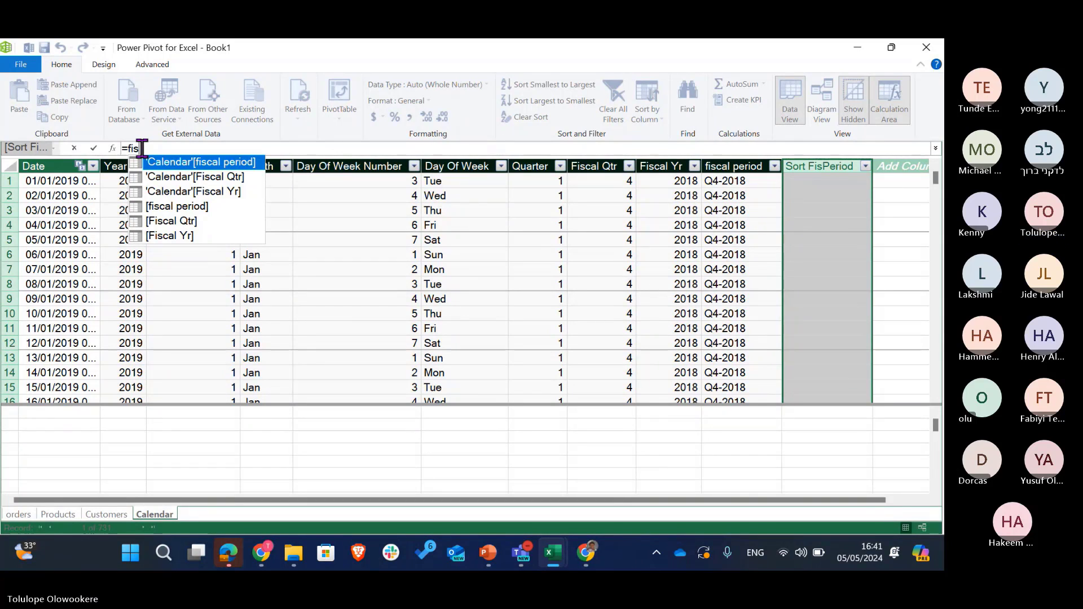
key("Down")
key("Down")
key("Tab")
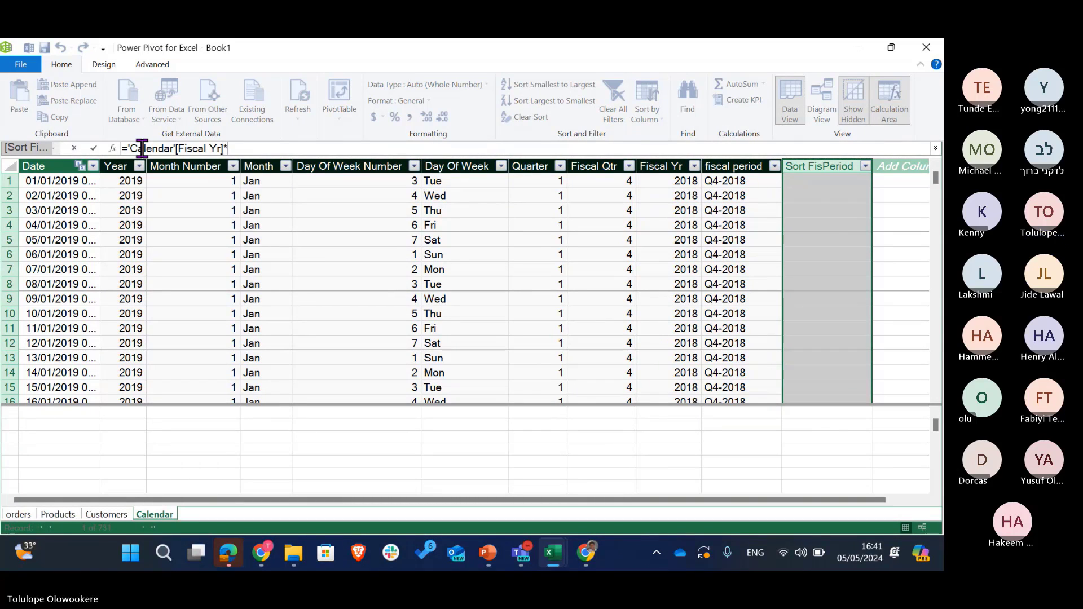
type("*10")
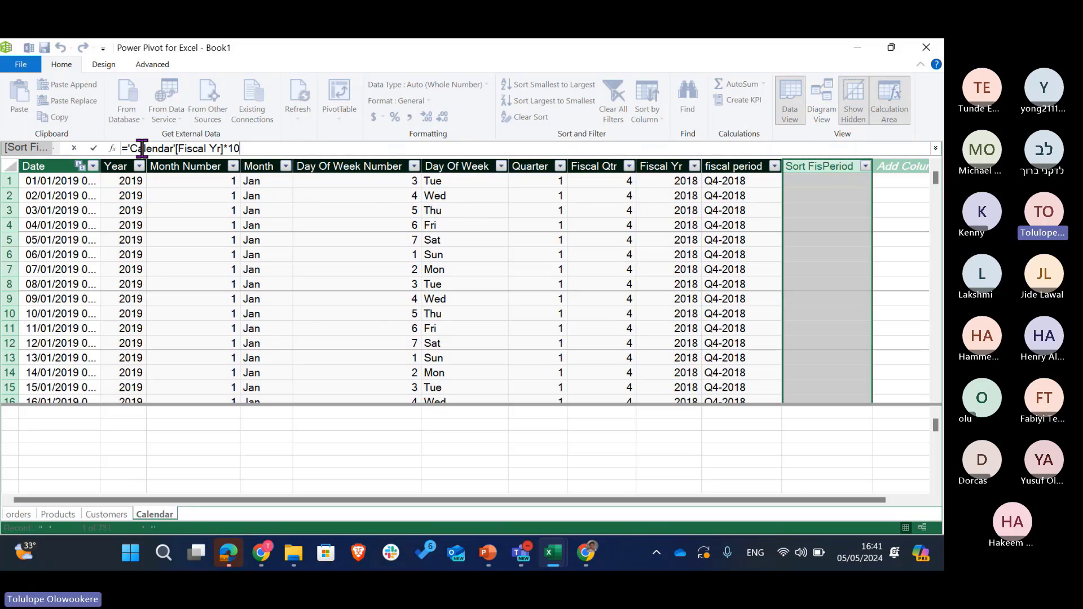
type("+")
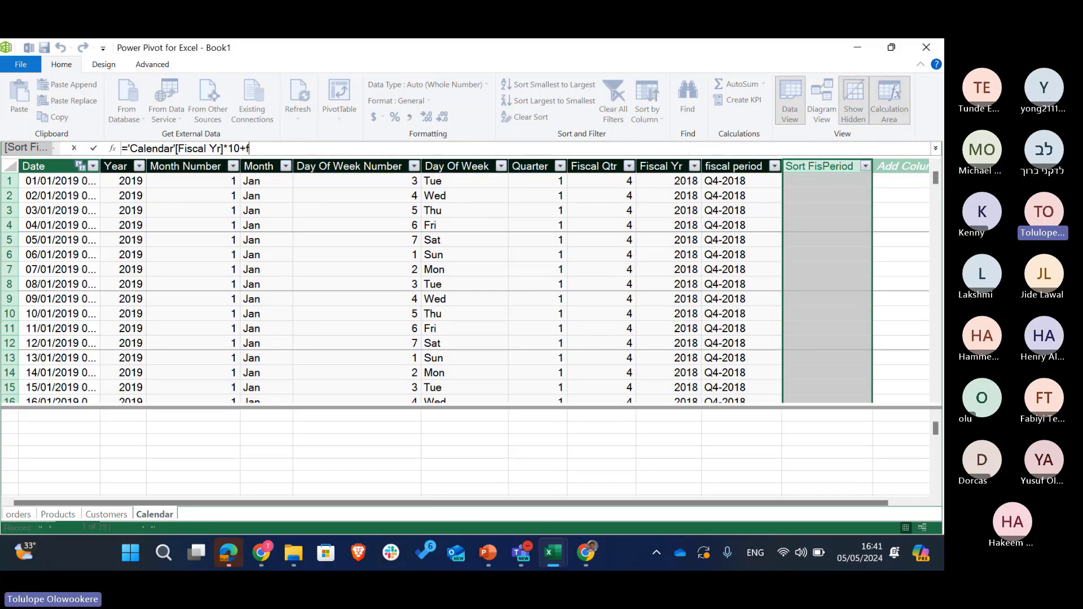
type("fisc")
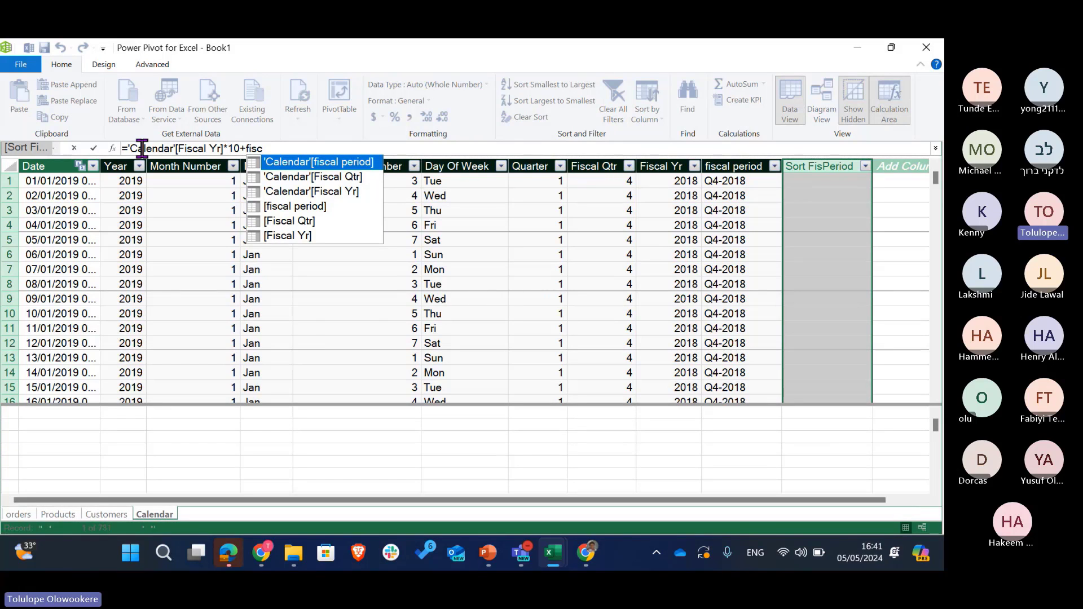
key("Down")
key("Tab")
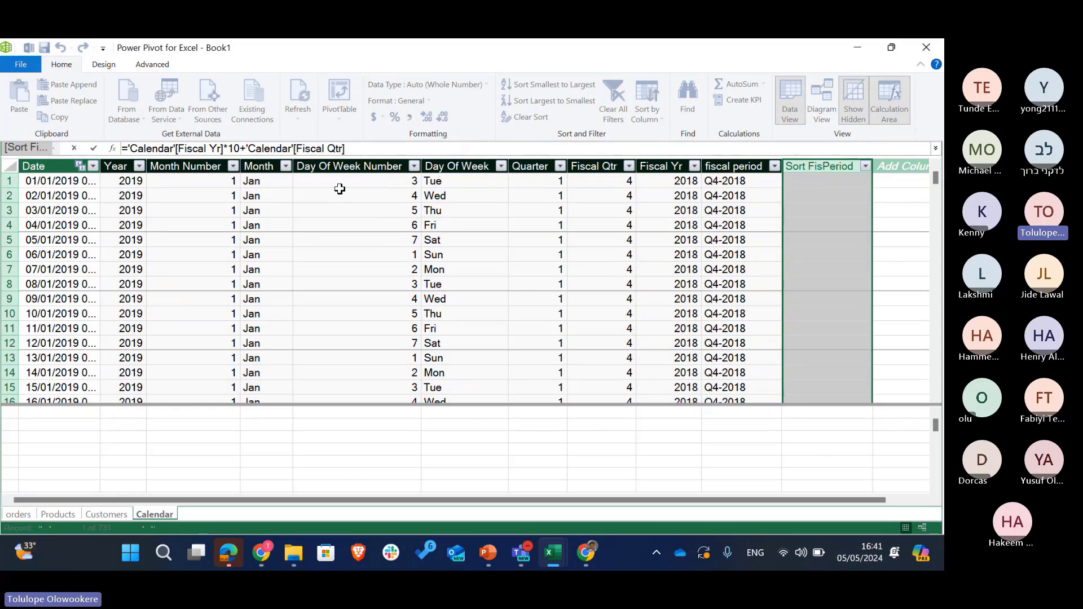
key("Return")
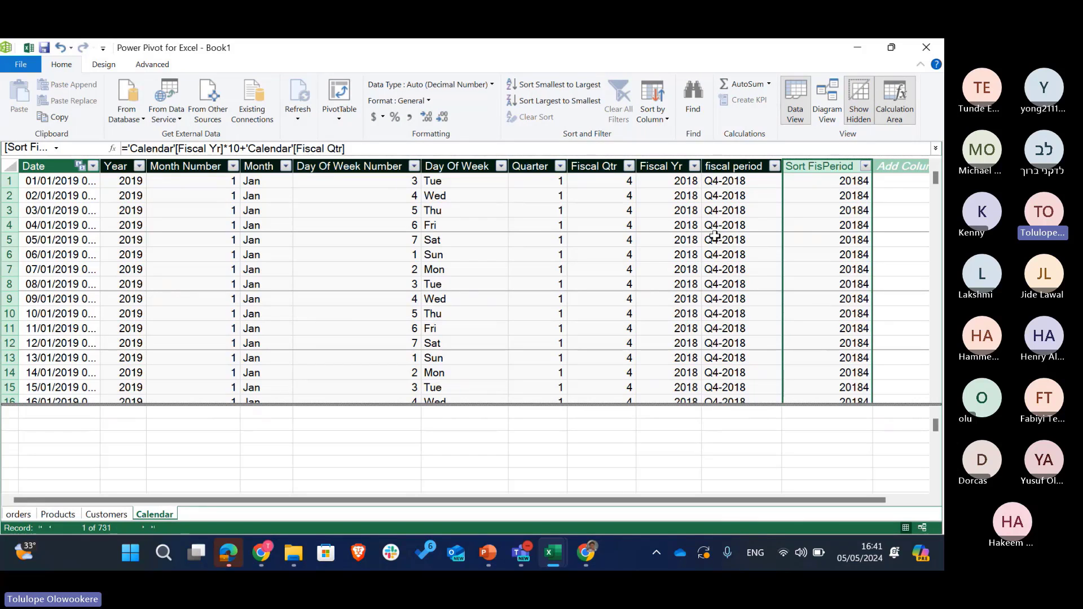
Open the Sort by Column settings for the Calendar table's fiscal period column.
left_click(731, 165)
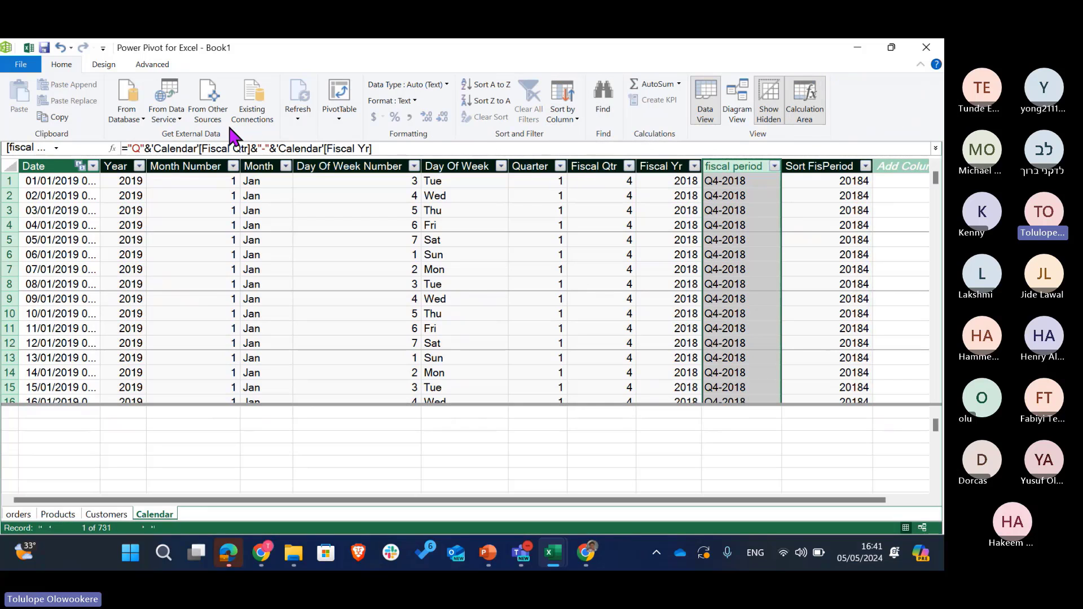
left_click(571, 112)
left_click(589, 134)
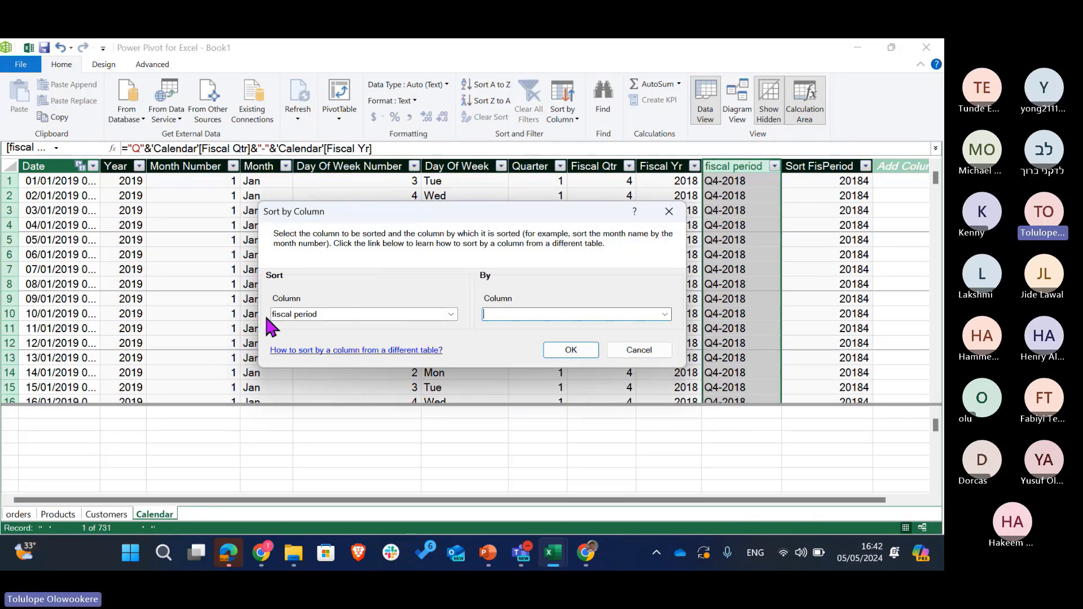
Sort the Calendar table's fiscal period column by the Sort FisPeriod column.
left_click(666, 315)
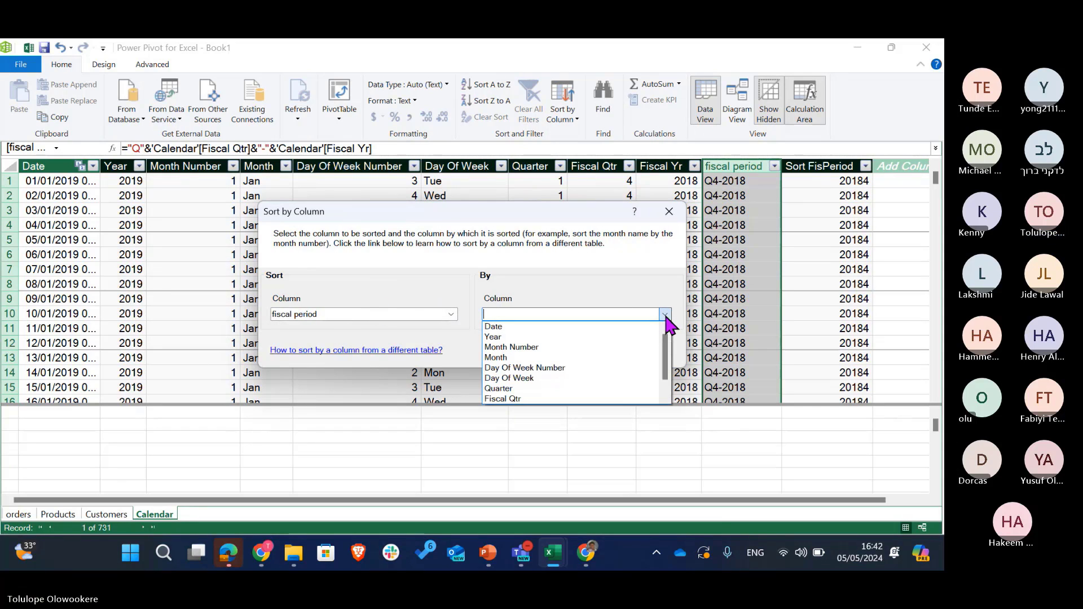
scroll(581, 389, "down", 1)
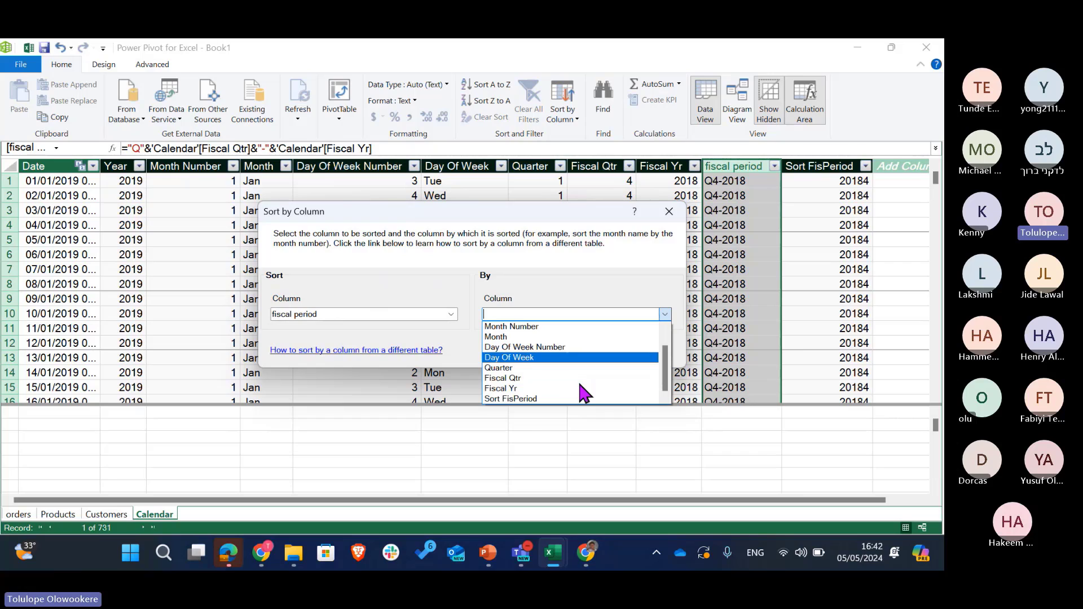
left_click(525, 399)
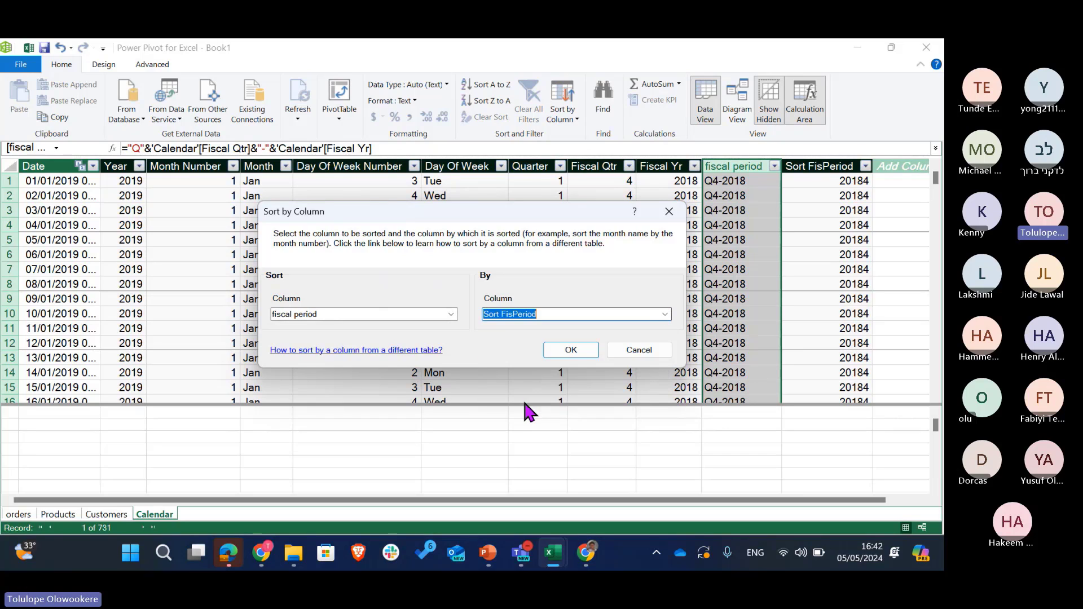
left_click(570, 350)
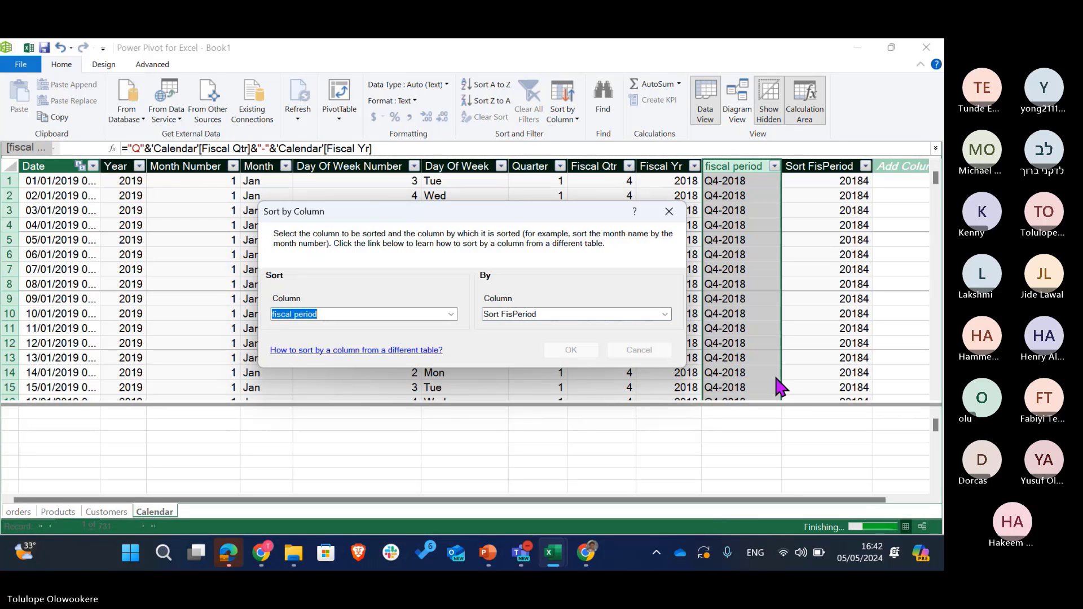
Switch back to the Excel workbook and start a new measure for the orders table.
left_click(29, 48)
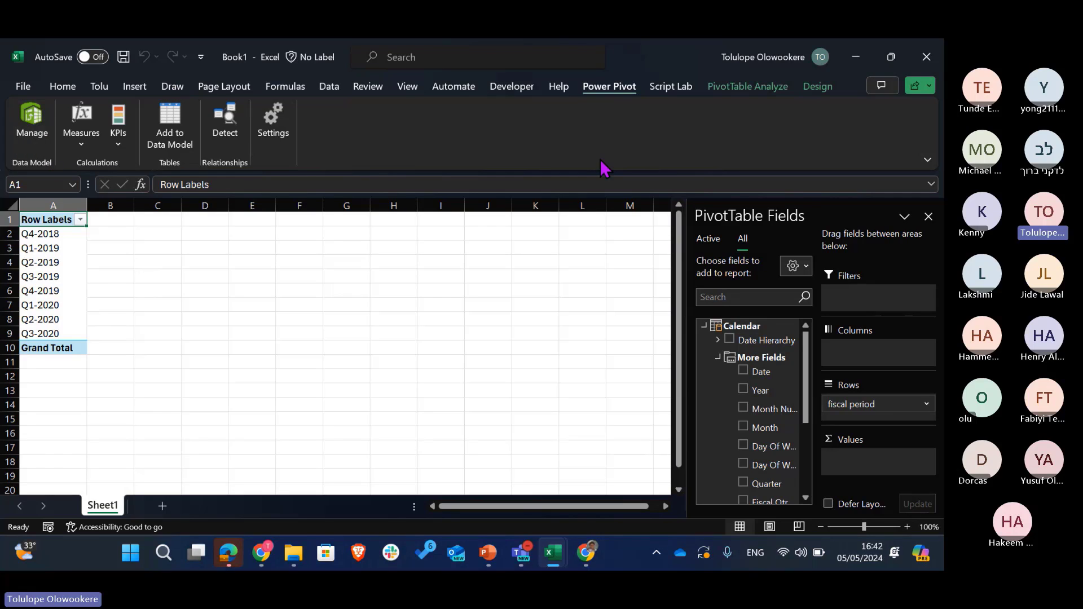
left_click(80, 144)
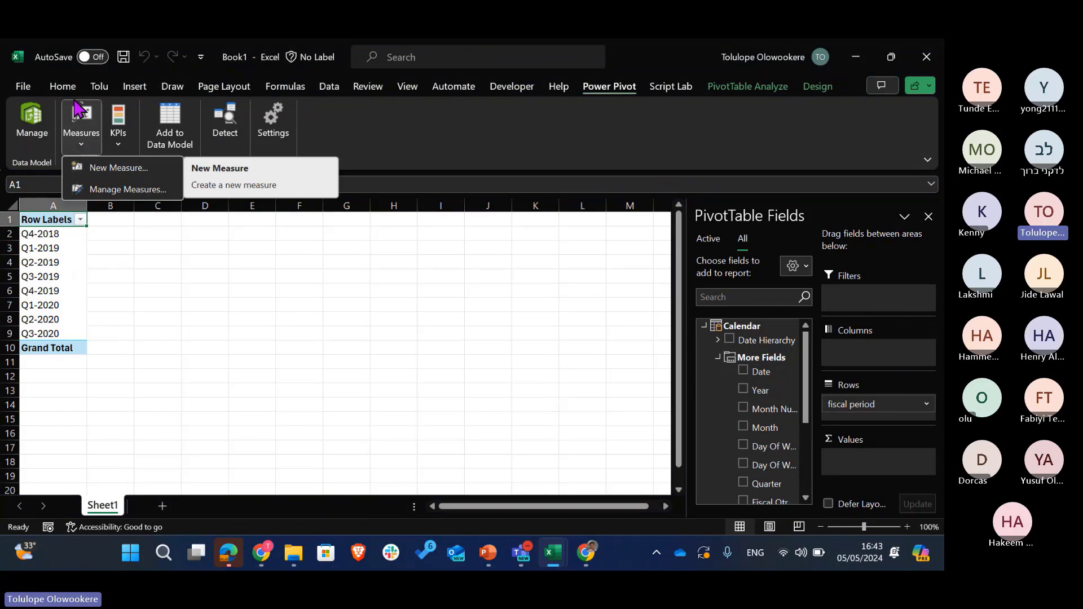
left_click(115, 169)
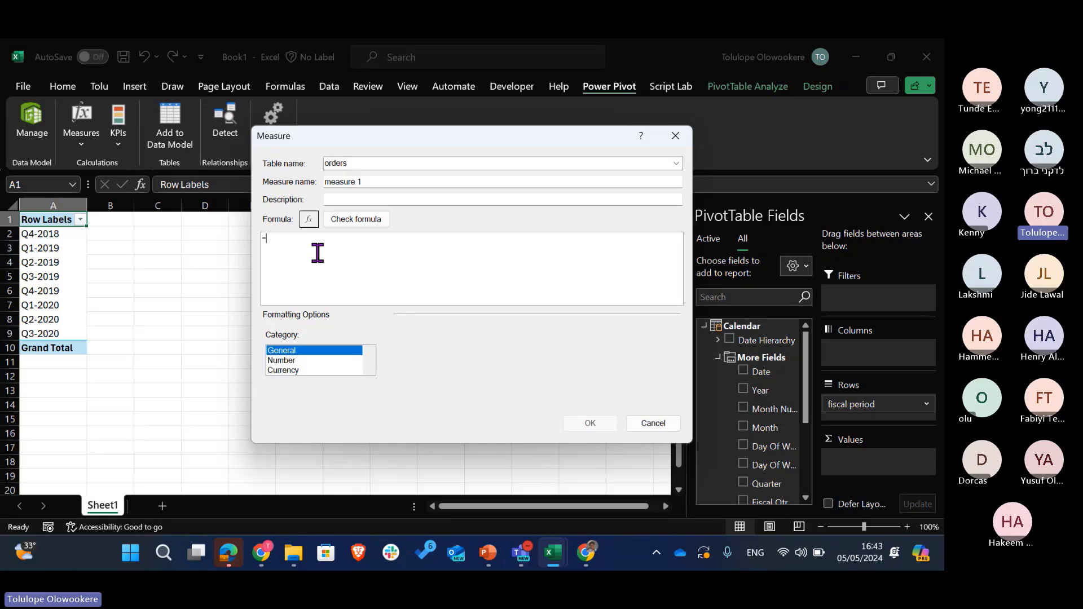
type("Discou")
key("BackSpace")
key("BackSpace")
key("BackSpace")
key("BackSpace")
key("BackSpace")
key("BackSpace")
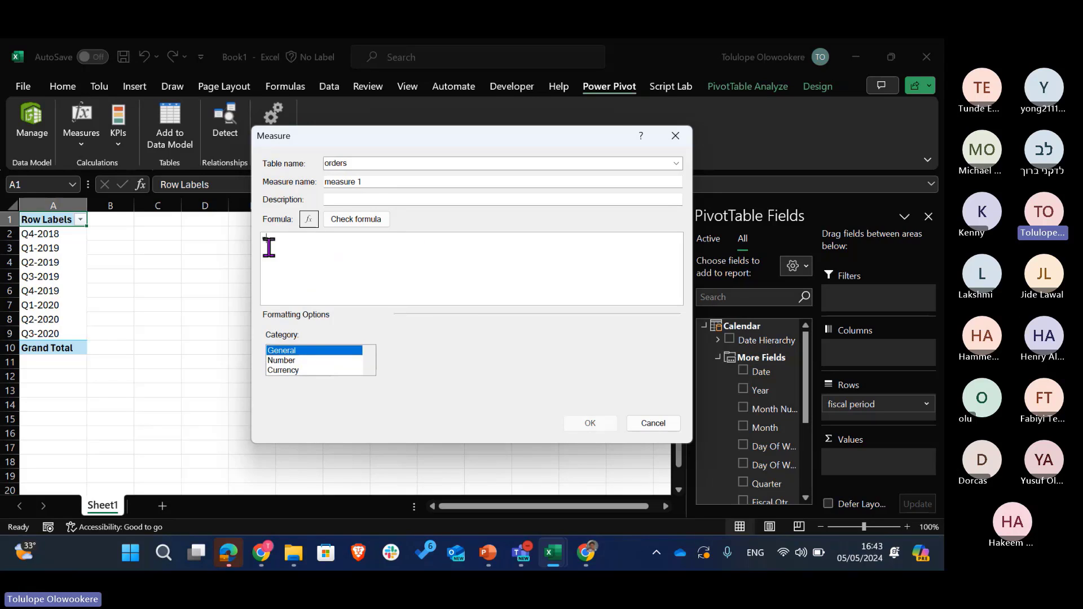
Name the new measure "Total Customers".
left_click_drag(363, 180, 285, 185)
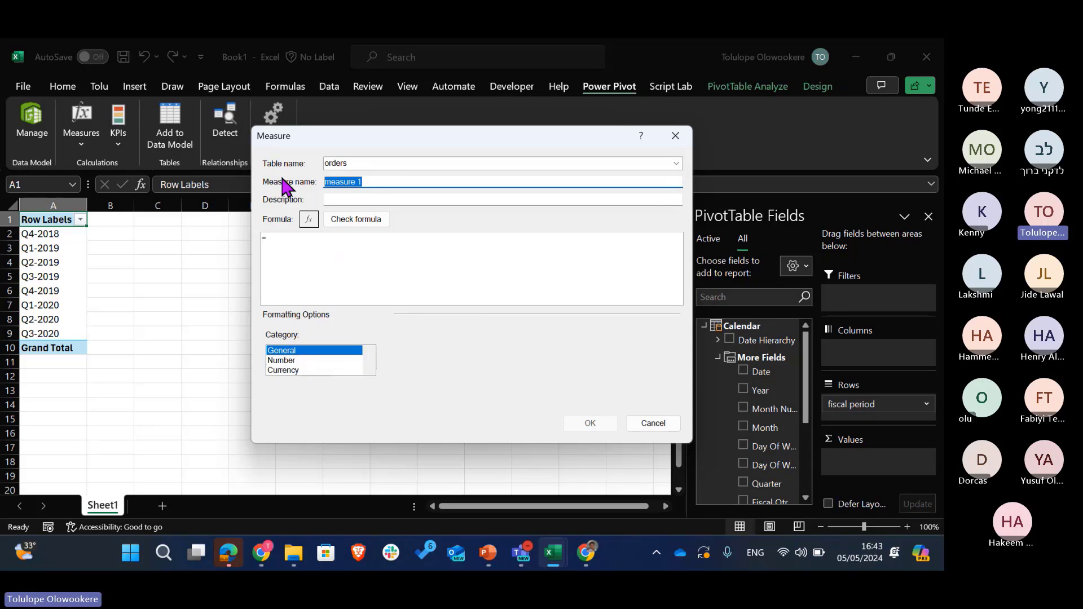
type("Total Cos")
key("BackSpace")
key("BackSpace")
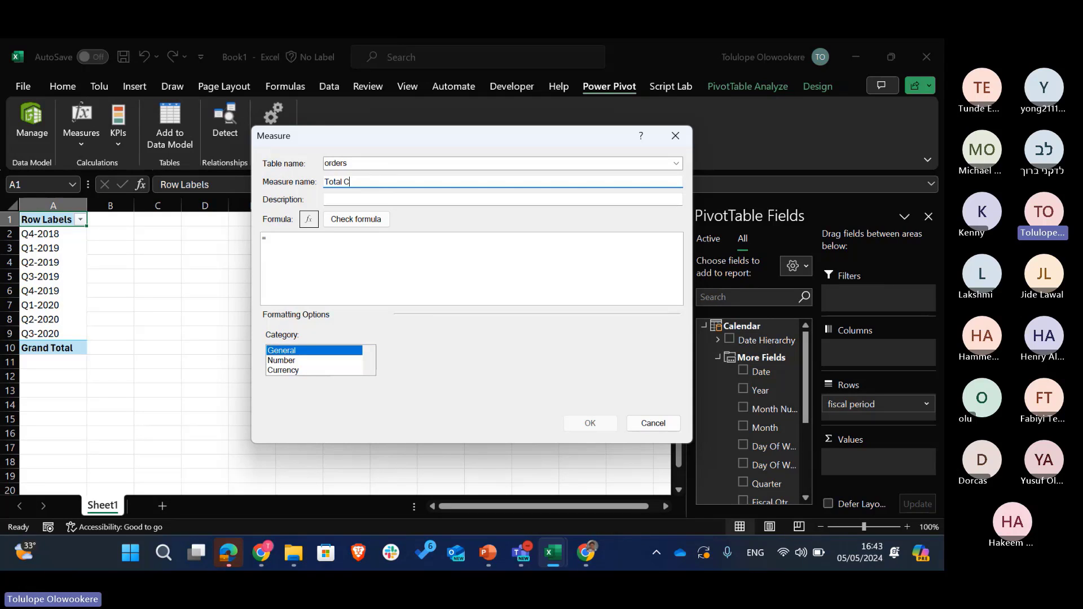
type("ustomer")
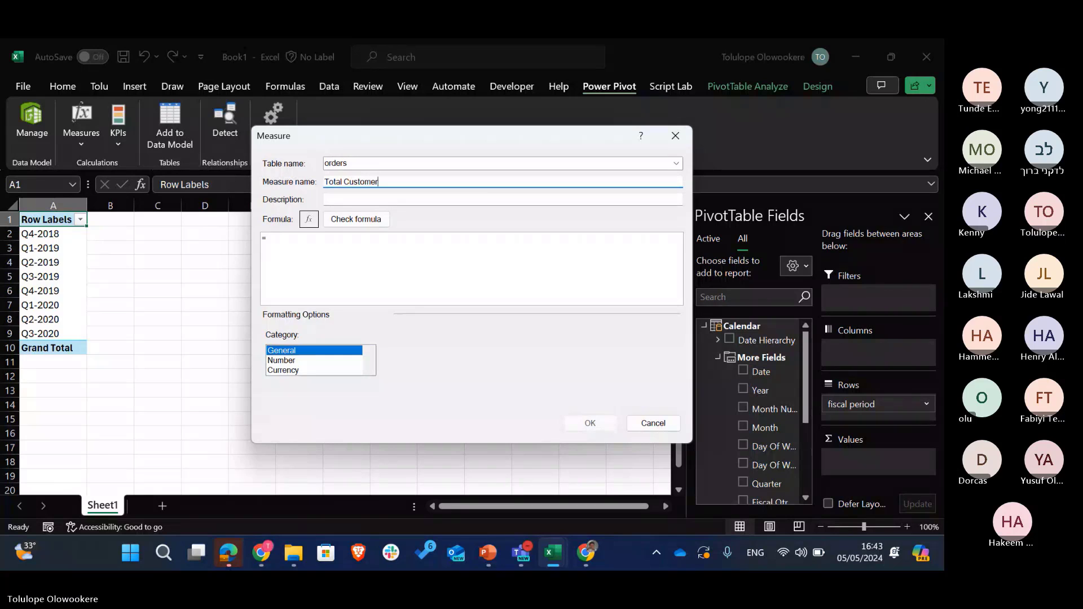
type("s")
Enter the measure's formula as =DISTINCTCOUNT(Customers[Customer ID]).
left_click(351, 251)
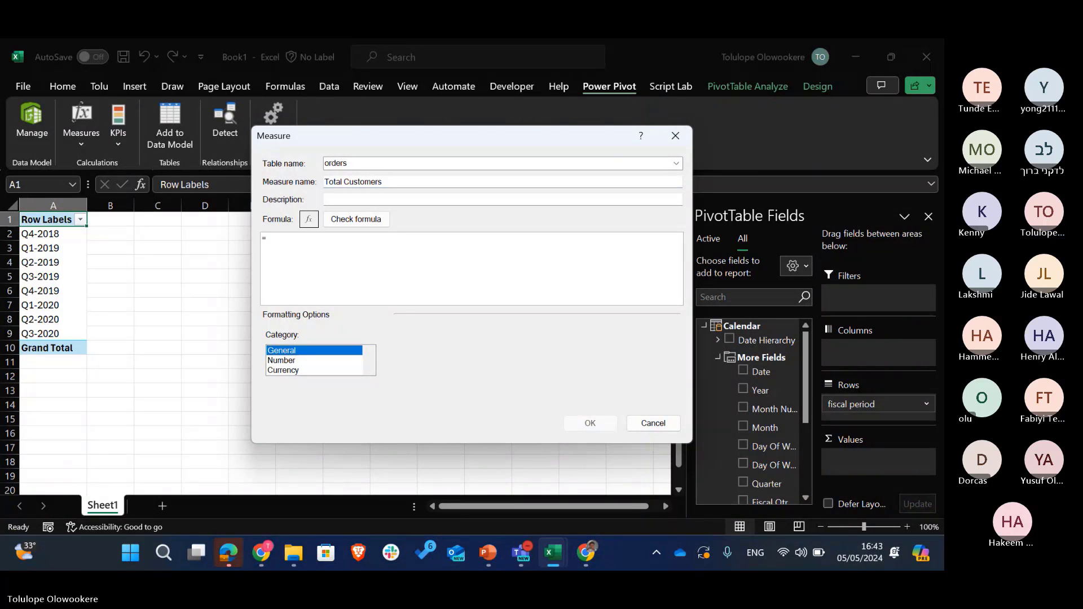
type("Dis")
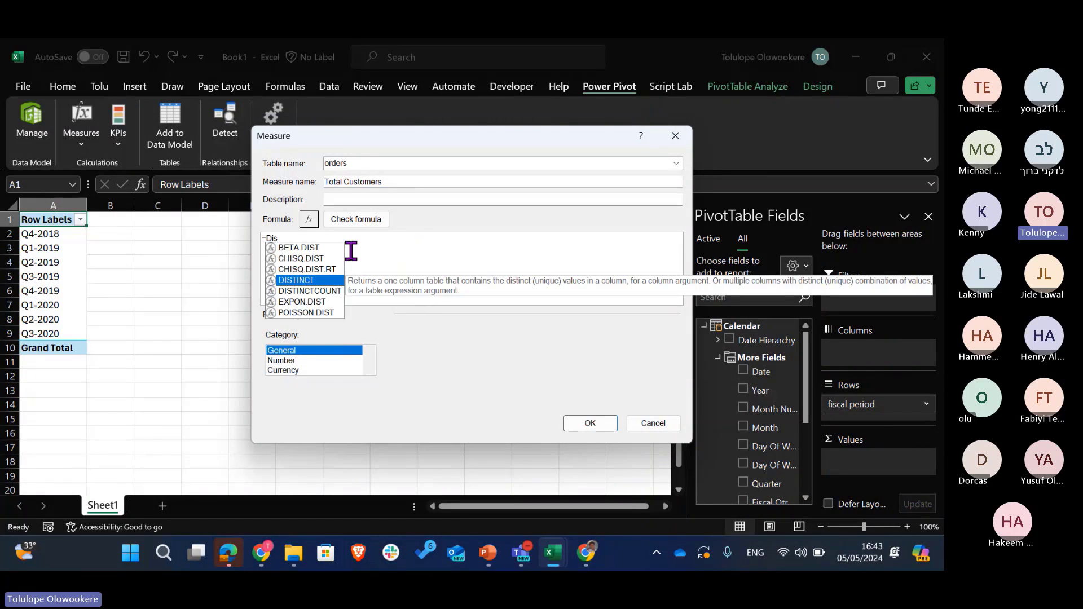
key("Down")
key("Tab")
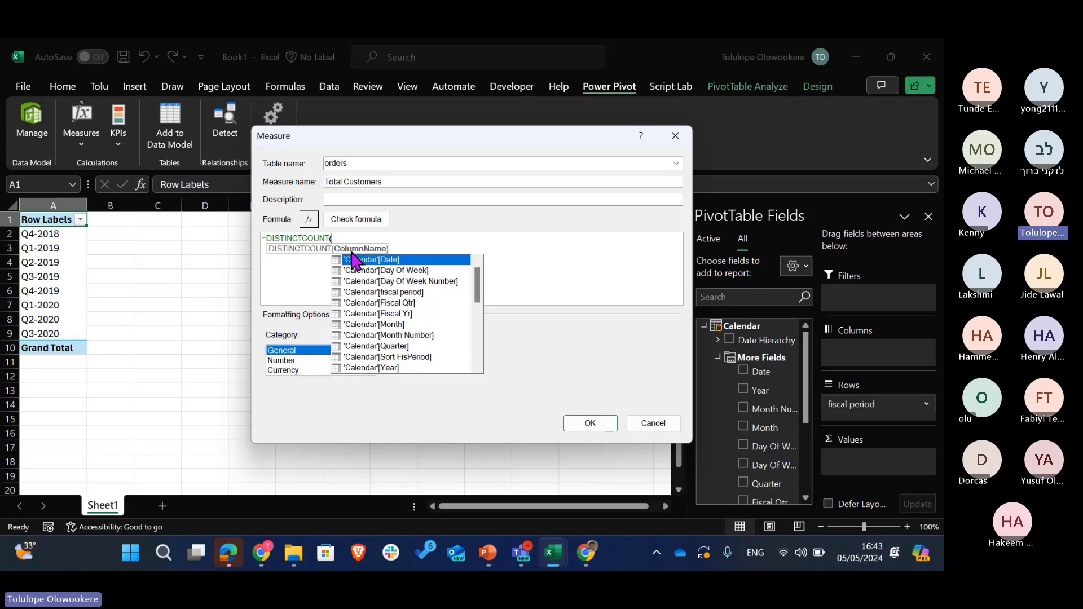
type("cu")
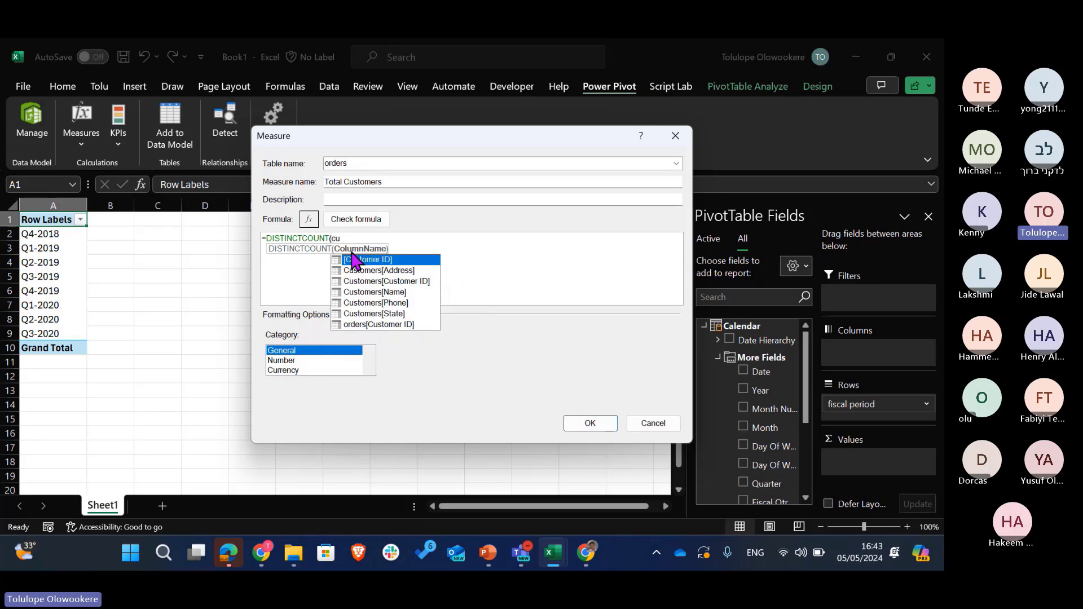
key("Down")
key("Down")
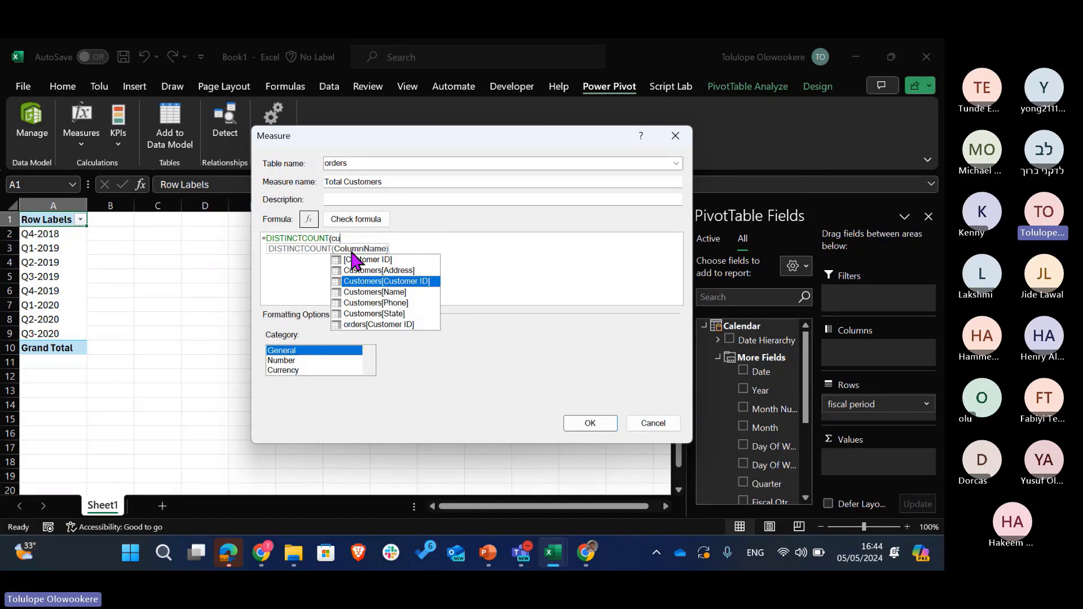
key("Tab")
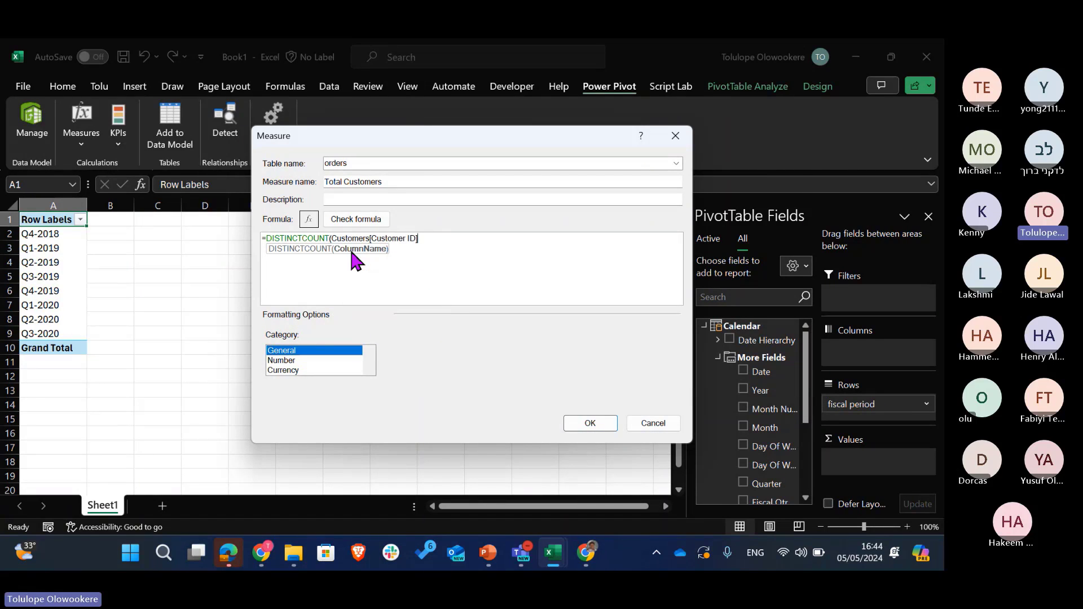
type(")")
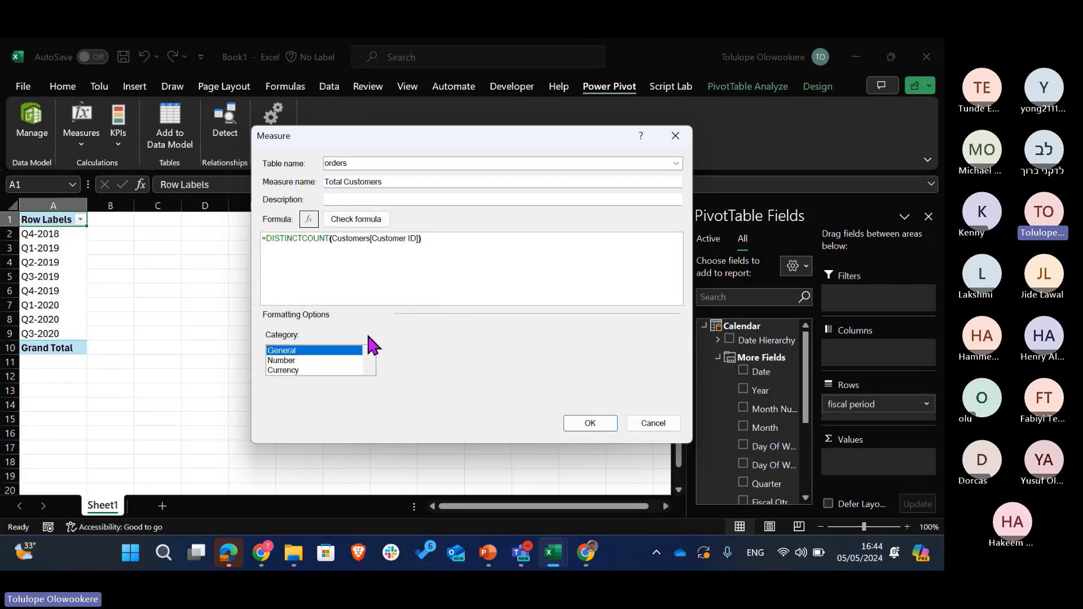
Format the Total Customers measure as a whole number with a 1000 separator and create it.
left_click(303, 361)
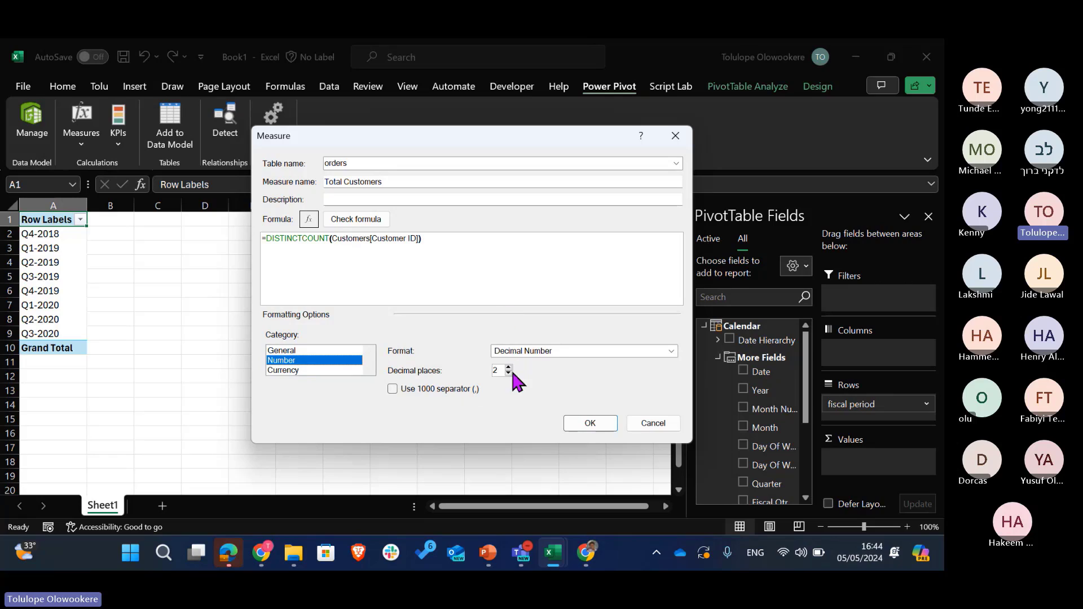
left_click(555, 355)
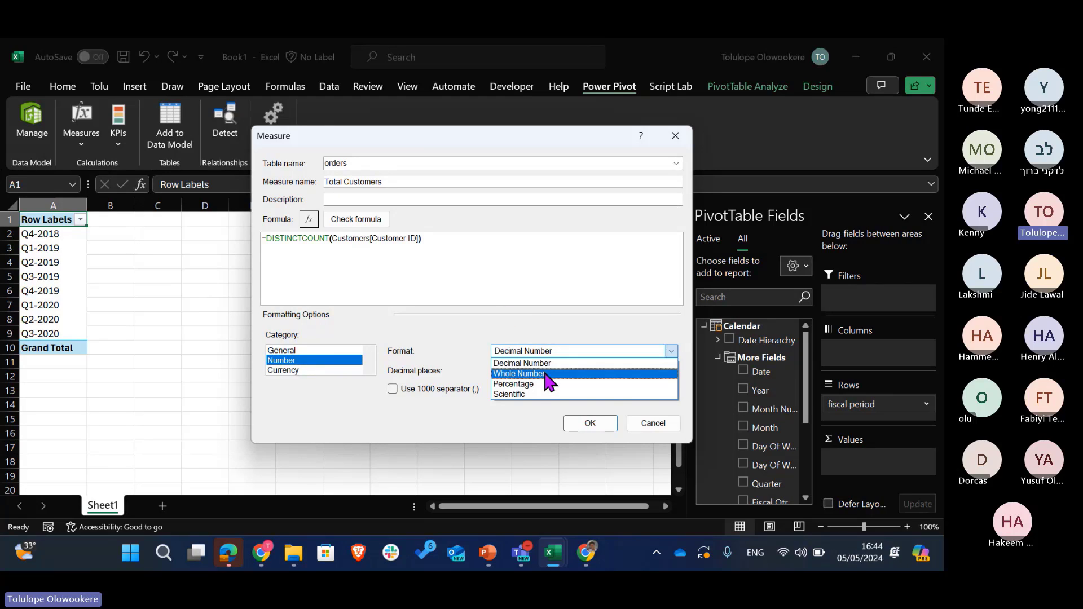
left_click(543, 370)
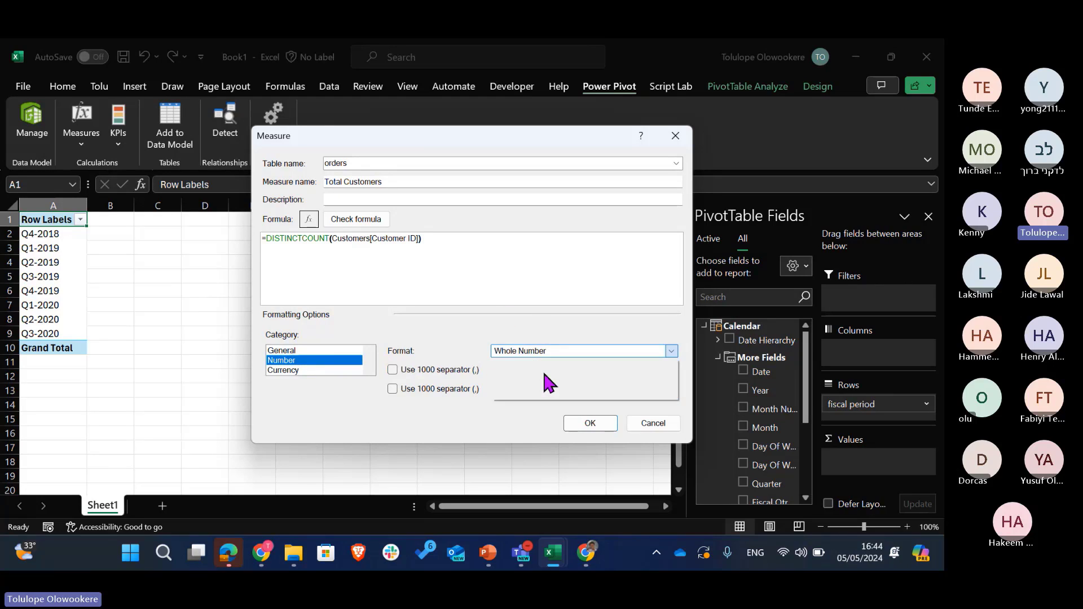
left_click(393, 370)
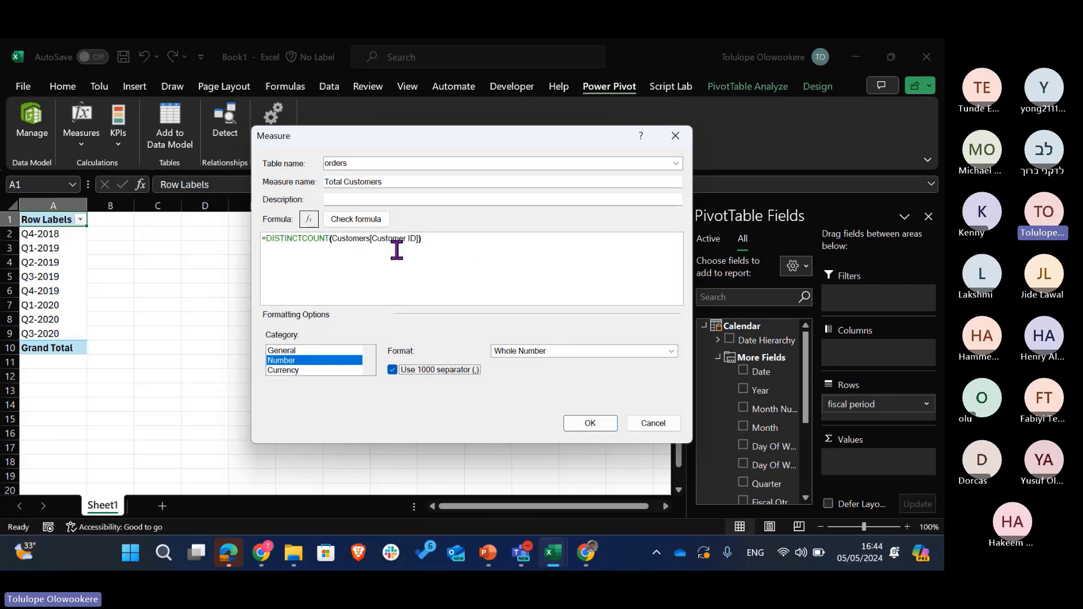
left_click(590, 425)
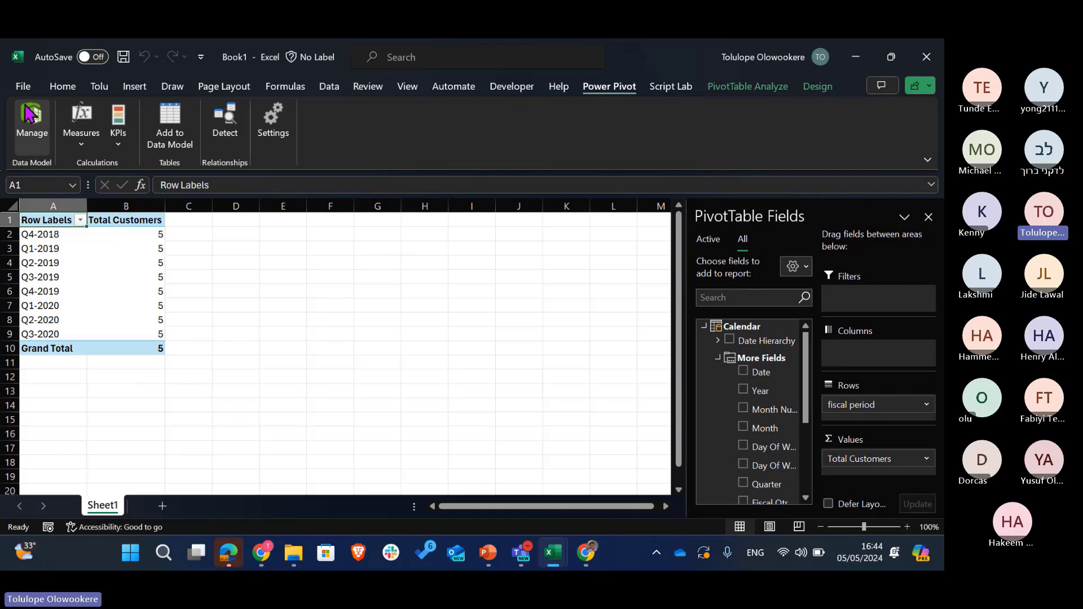
Open the orders table in the Power Pivot data model and widen its Date, Product and Customer ID columns.
left_click(29, 115)
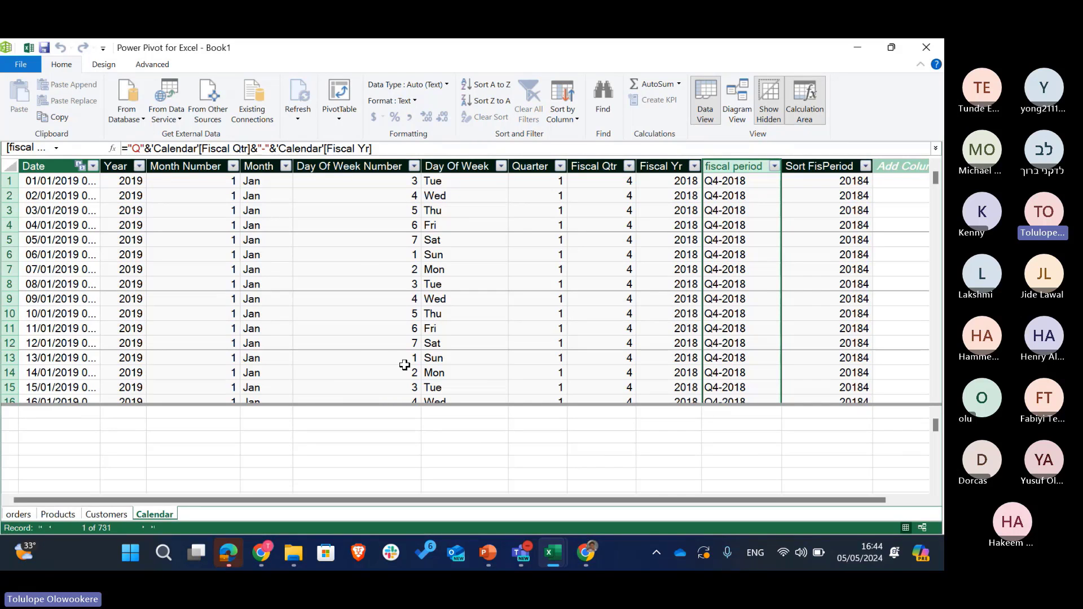
left_click(18, 515)
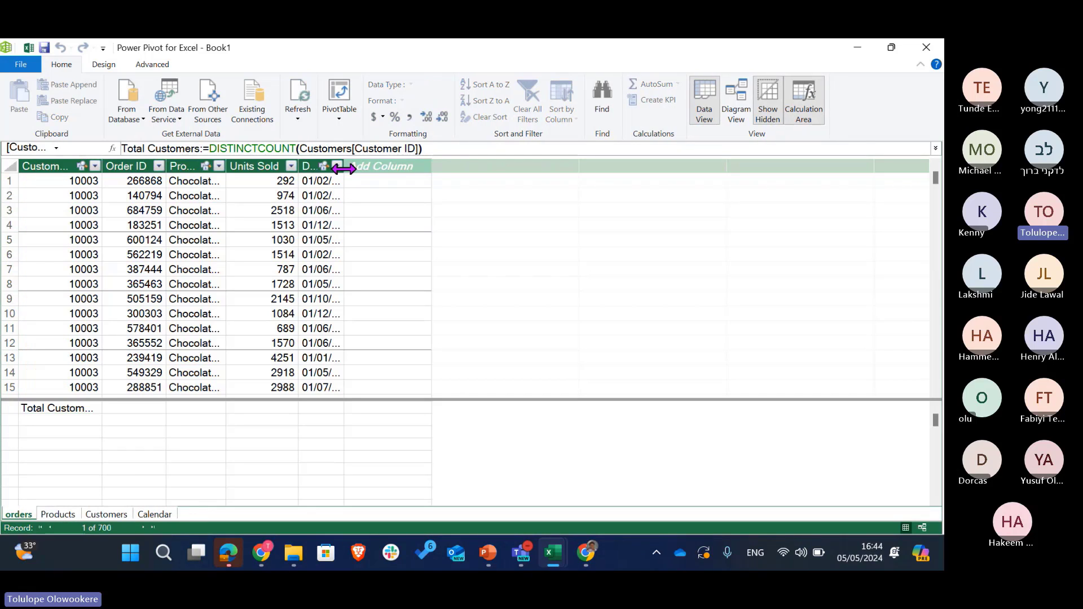
left_click_drag(475, 177, 451, 180)
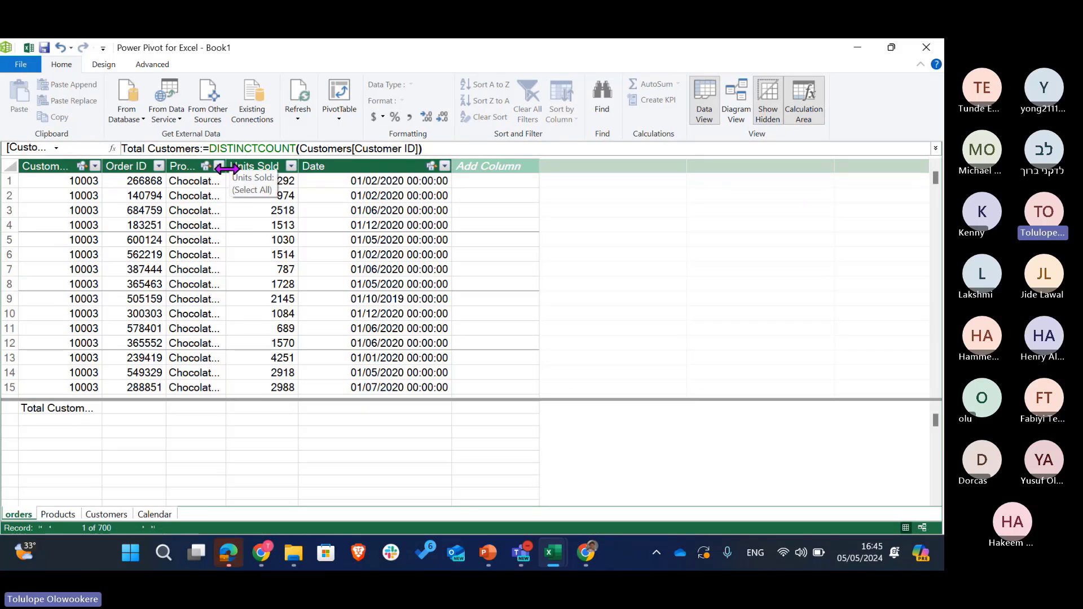
left_click_drag(227, 169, 245, 169)
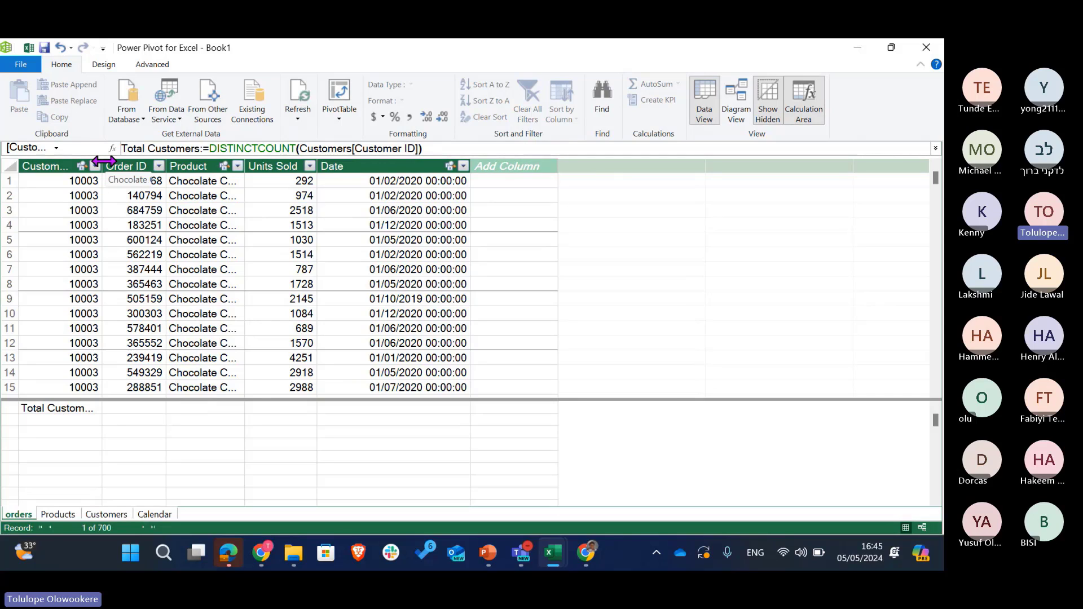
left_click_drag(104, 162, 143, 163)
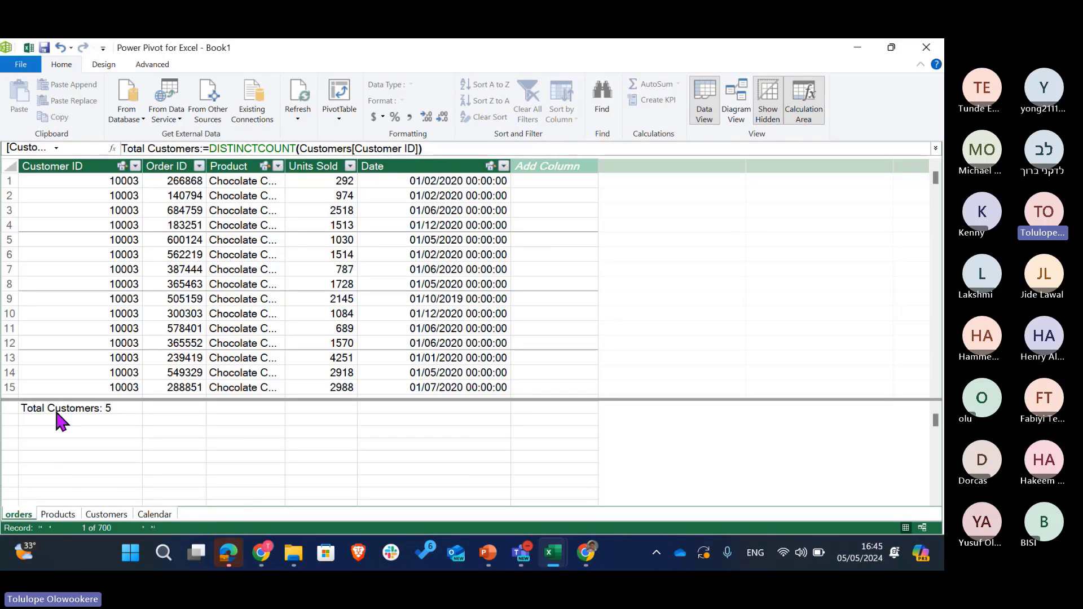
Review the price and cost columns of the Products table alongside the orders table.
left_click(67, 514)
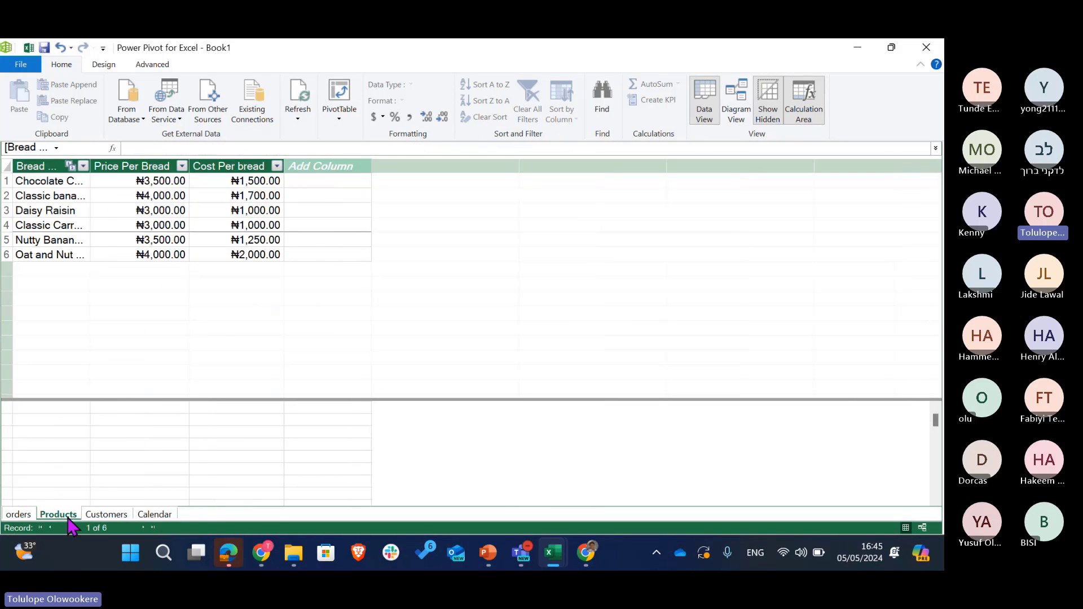
left_click(19, 514)
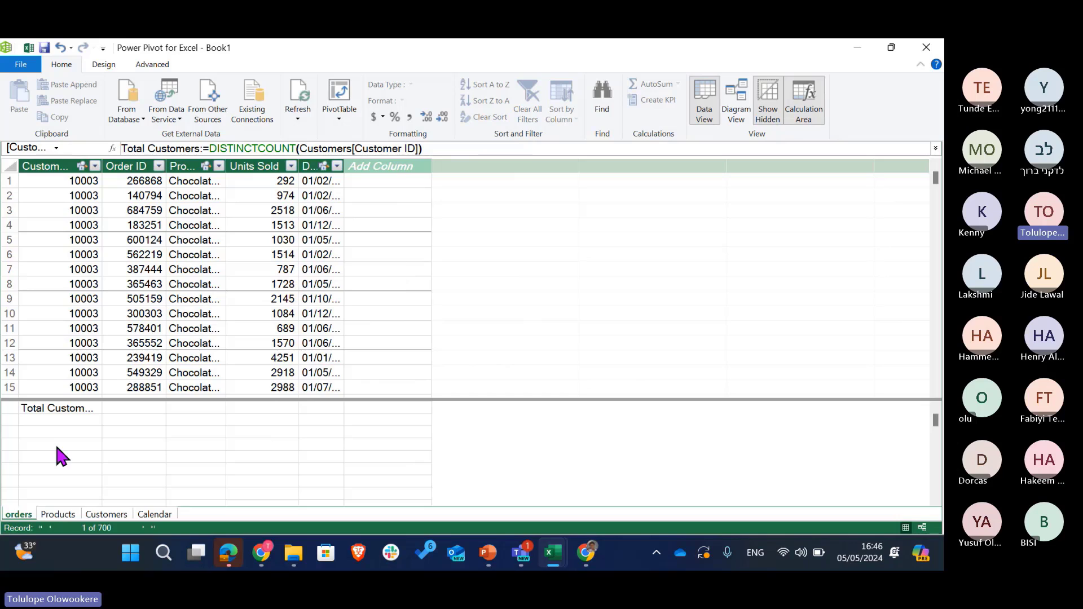
left_click(63, 518)
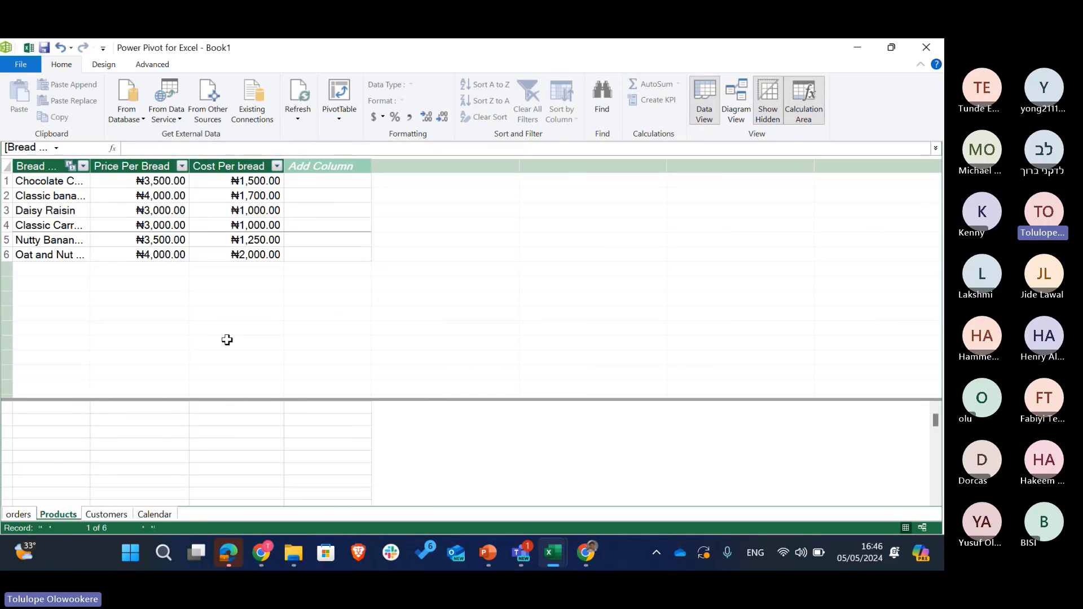
Add a new column named Revenue to the orders table.
left_click(28, 519)
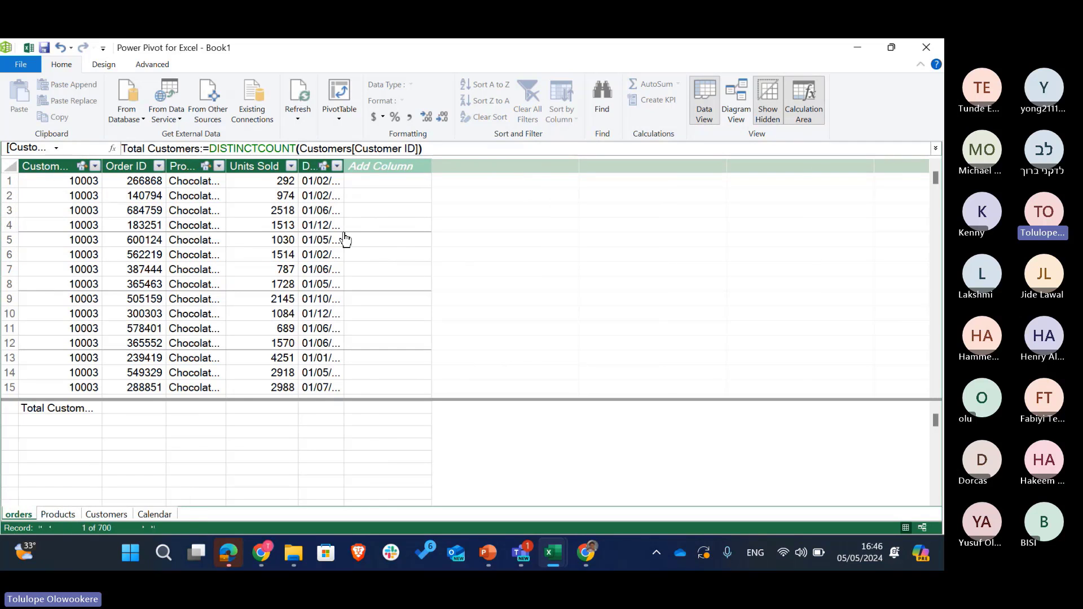
left_click(380, 165)
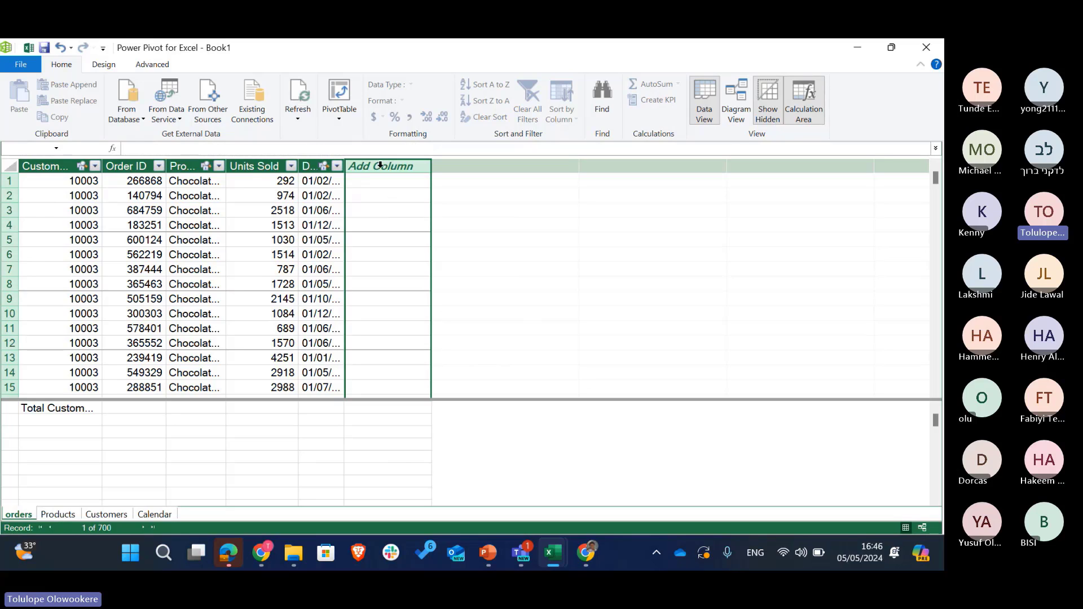
double_click(380, 165)
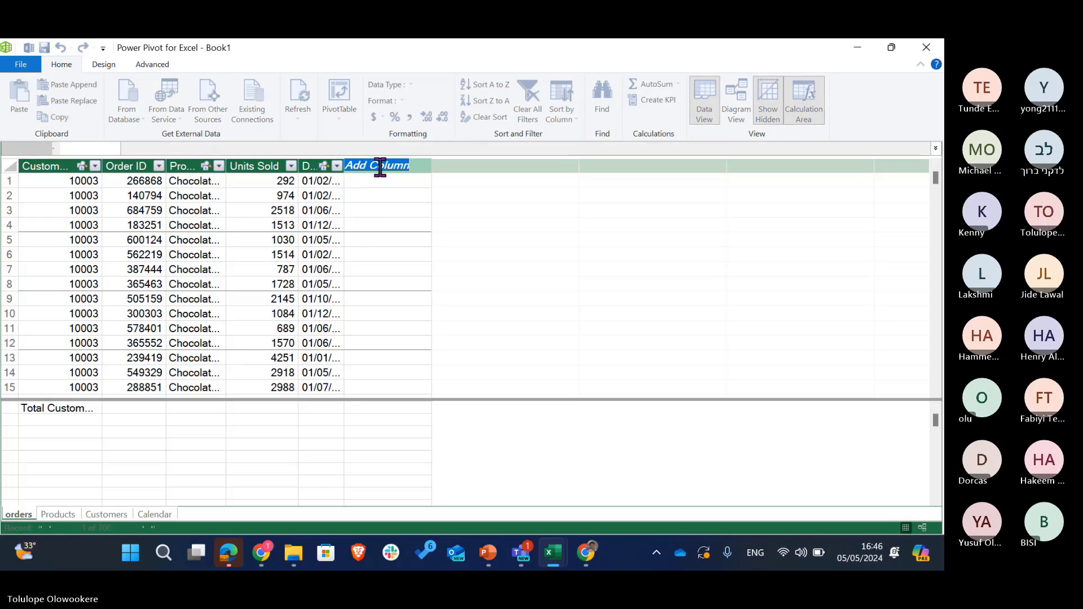
type("Reven")
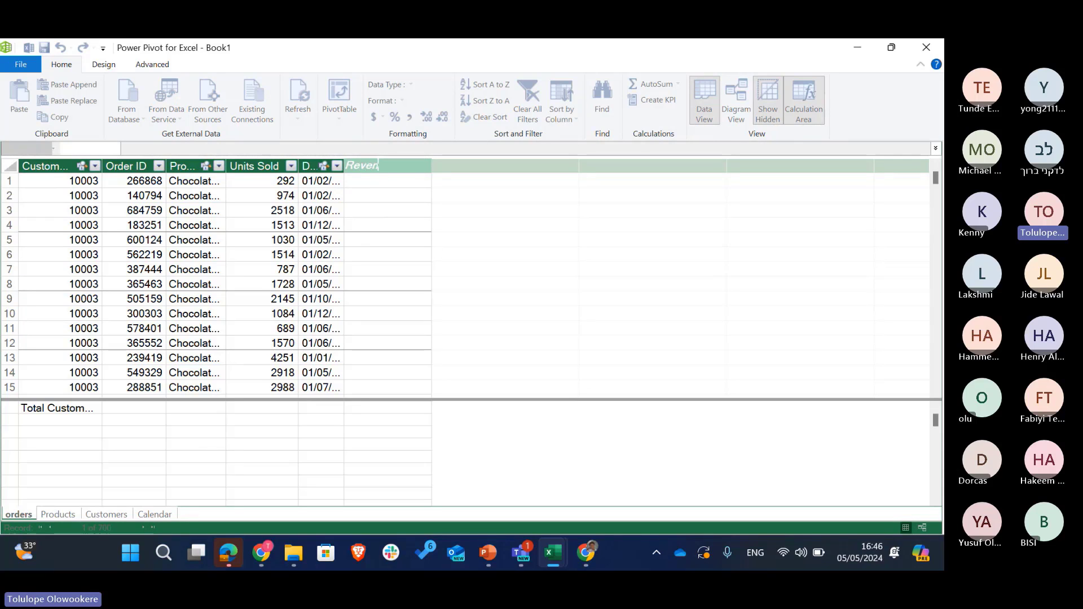
type("ue")
key("Return")
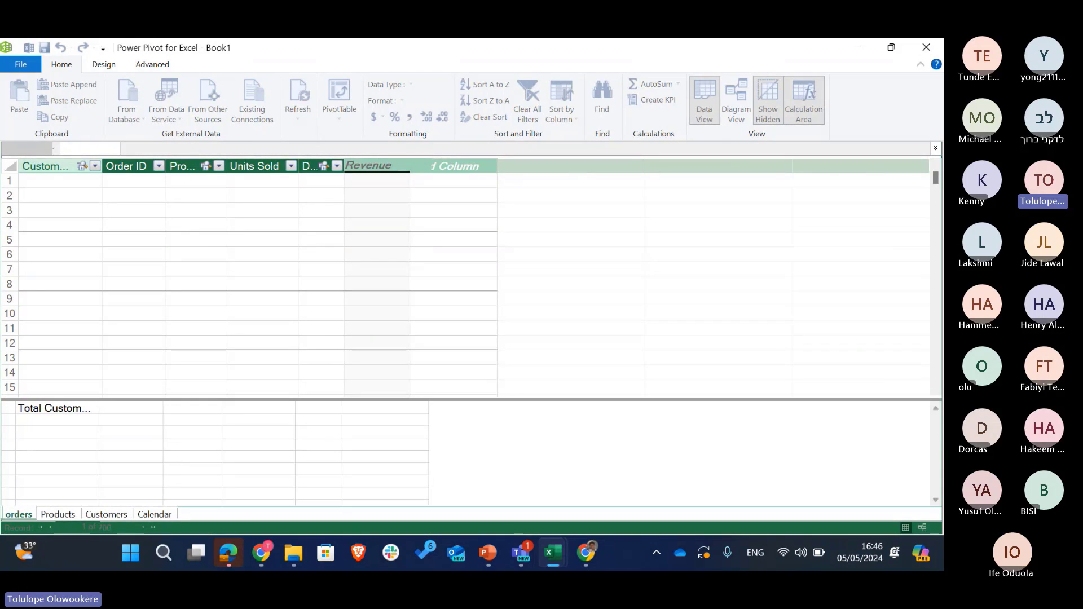
Begin the Revenue column's formula with =Related(Products[Price Per Bread]).
left_click(163, 148)
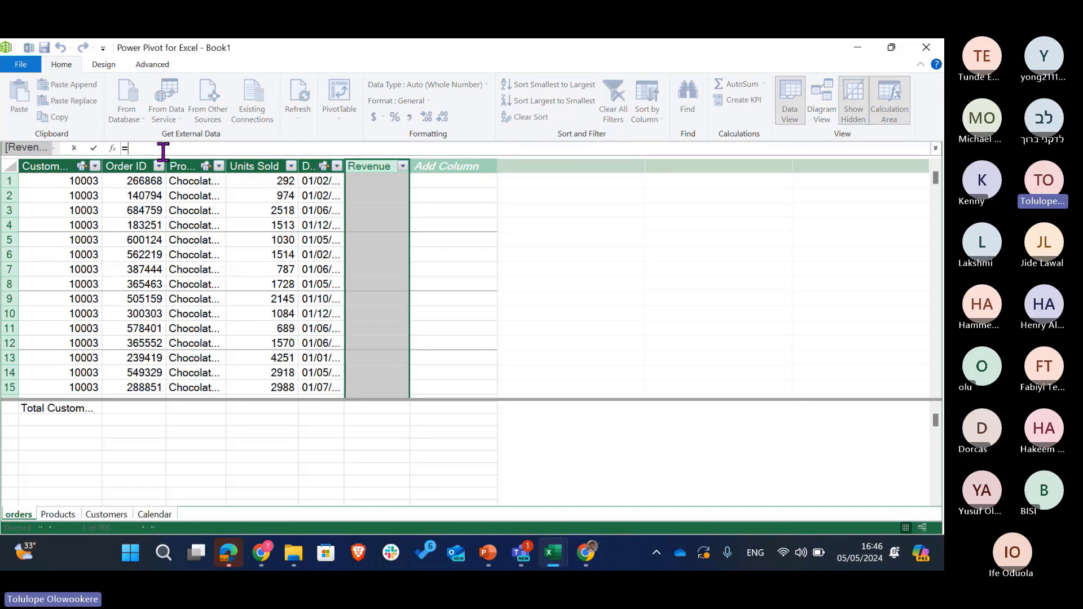
type("R")
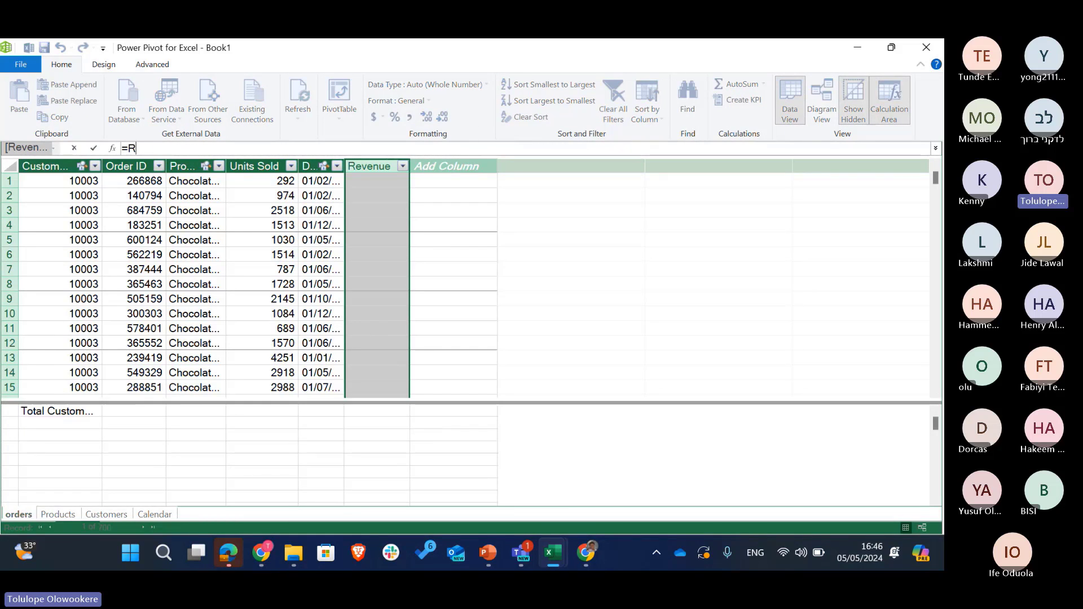
type("elat")
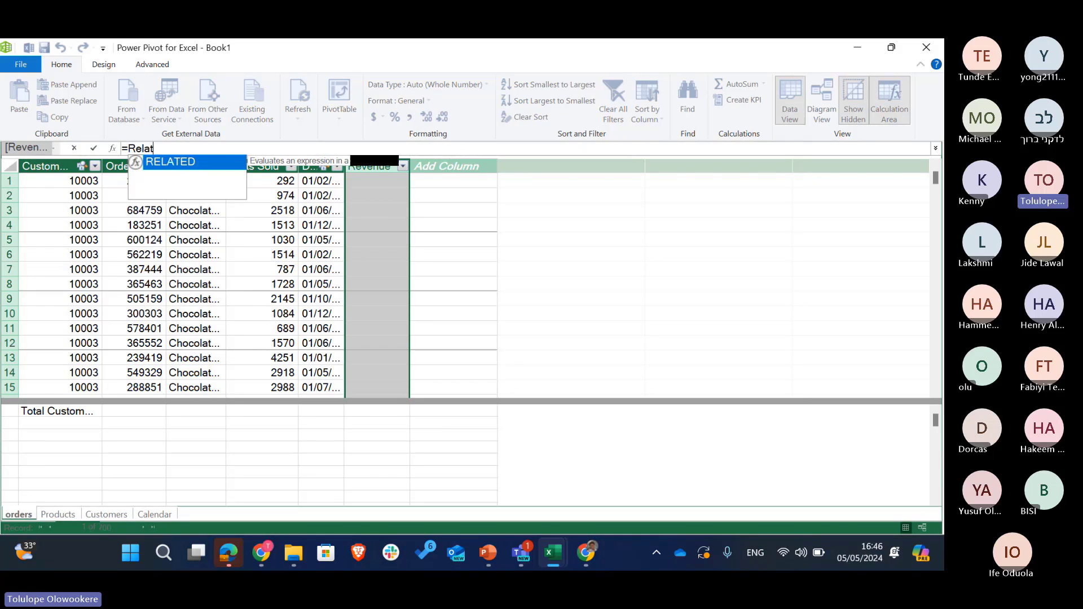
type("ed")
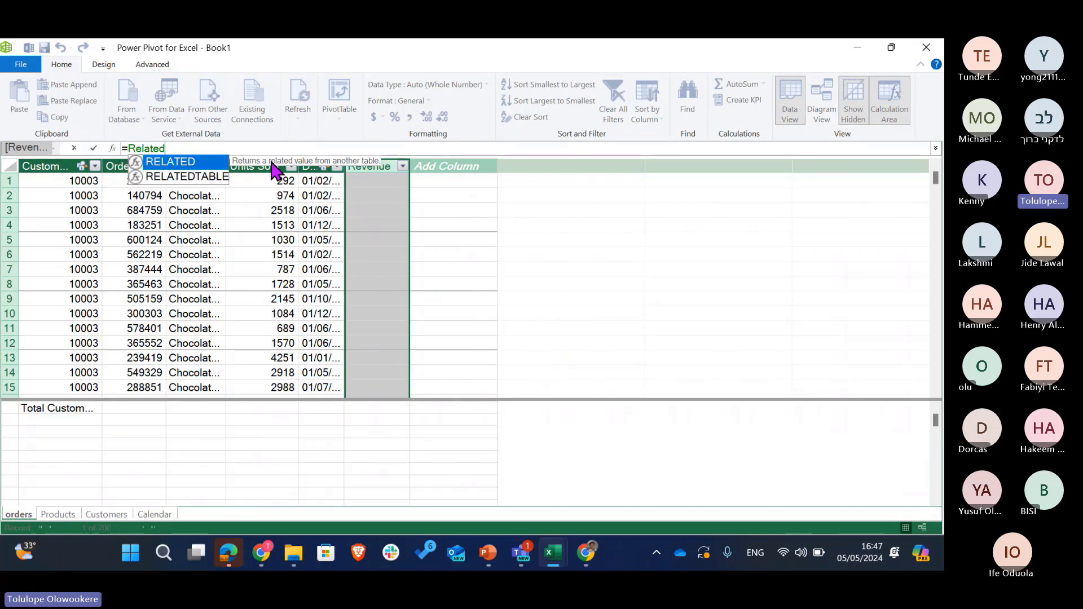
type("(")
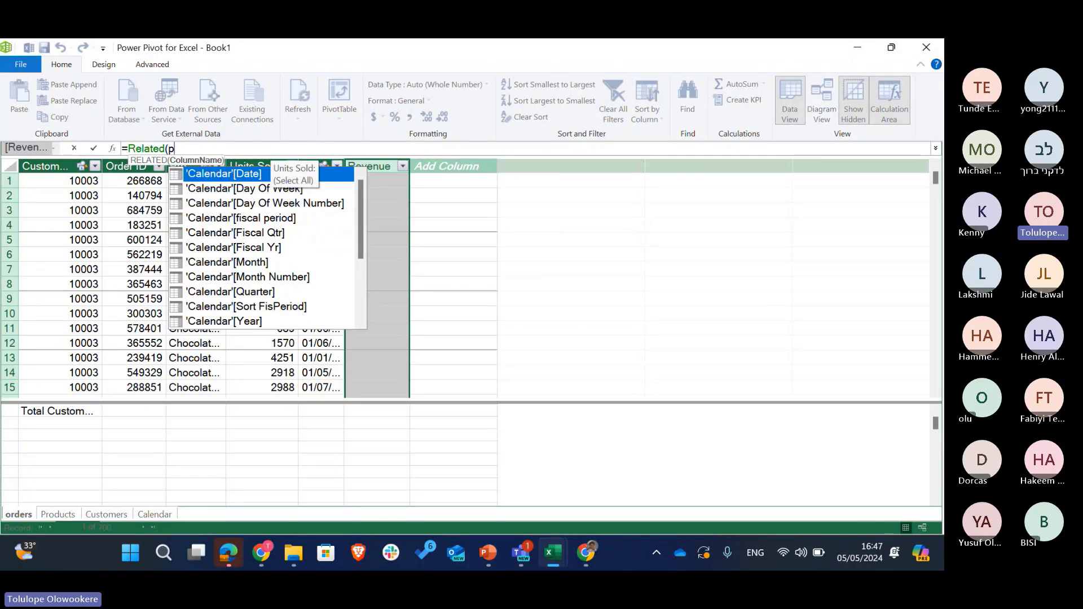
type("p")
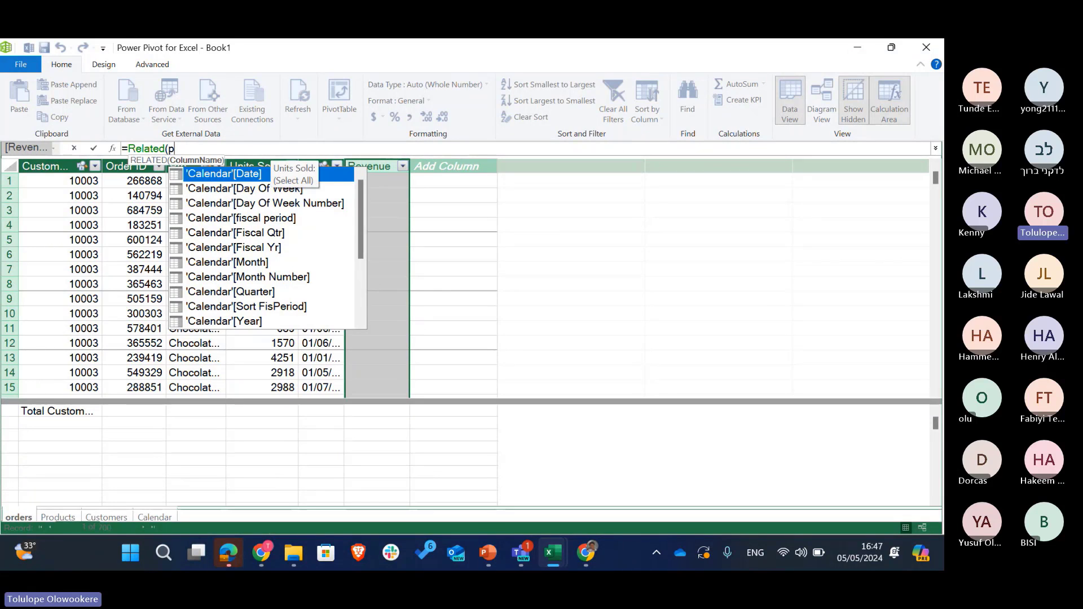
type("ri")
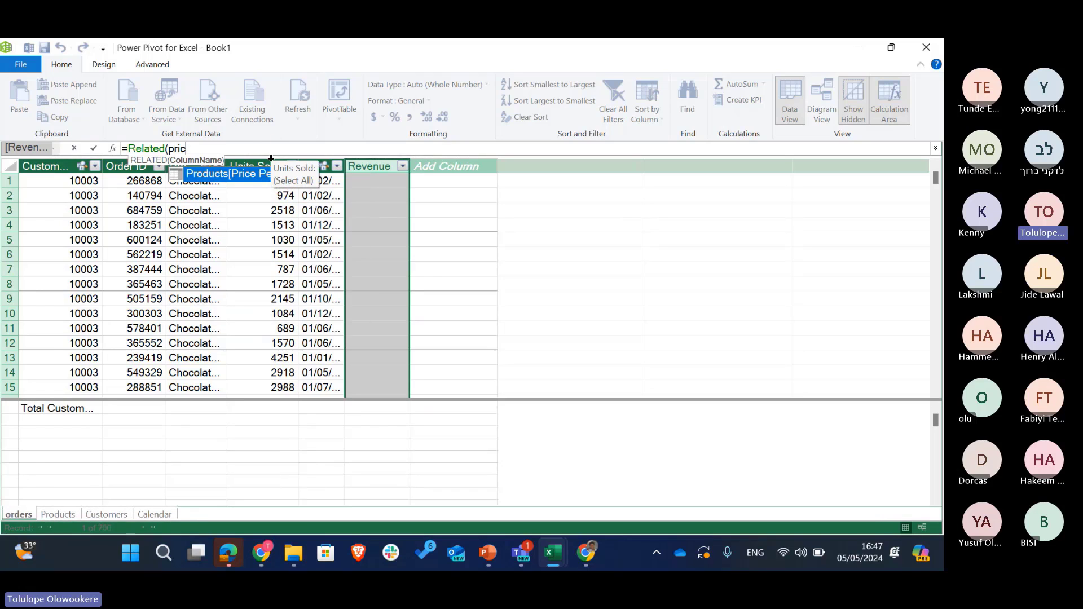
type("c")
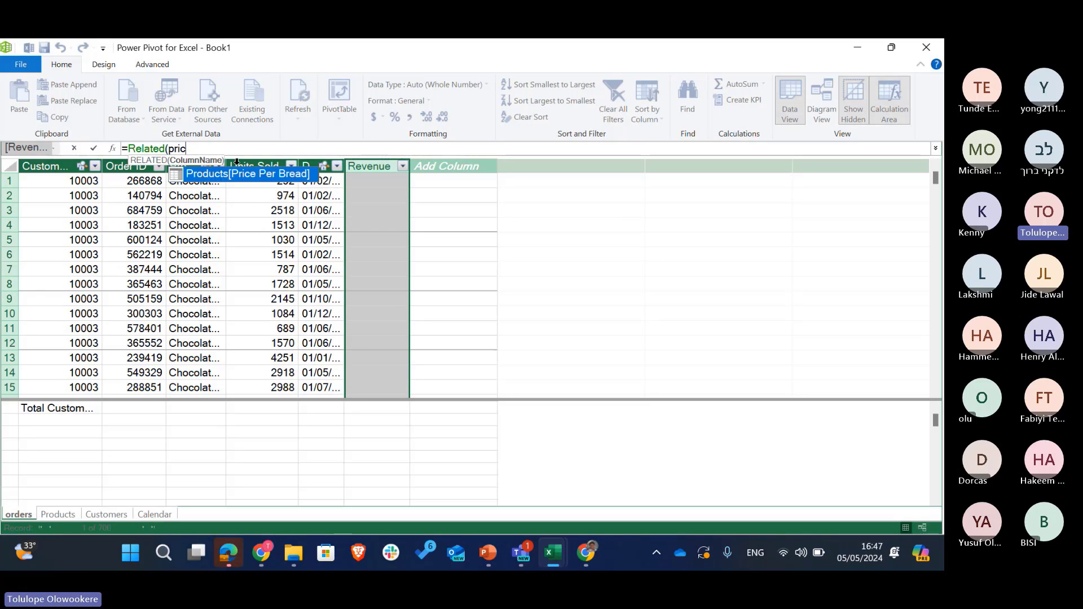
double_click(293, 178)
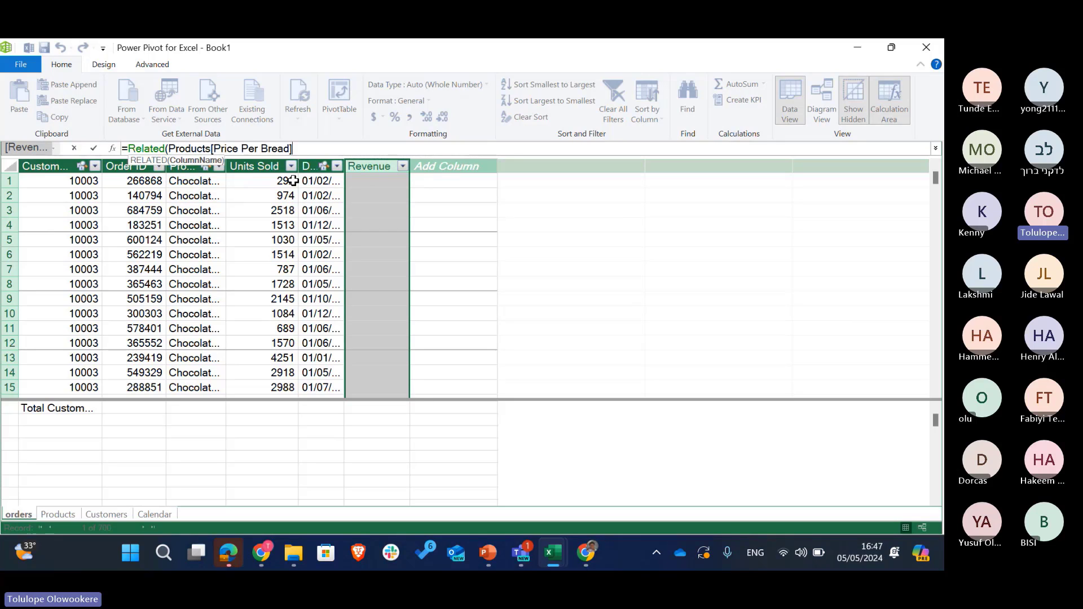
type(")")
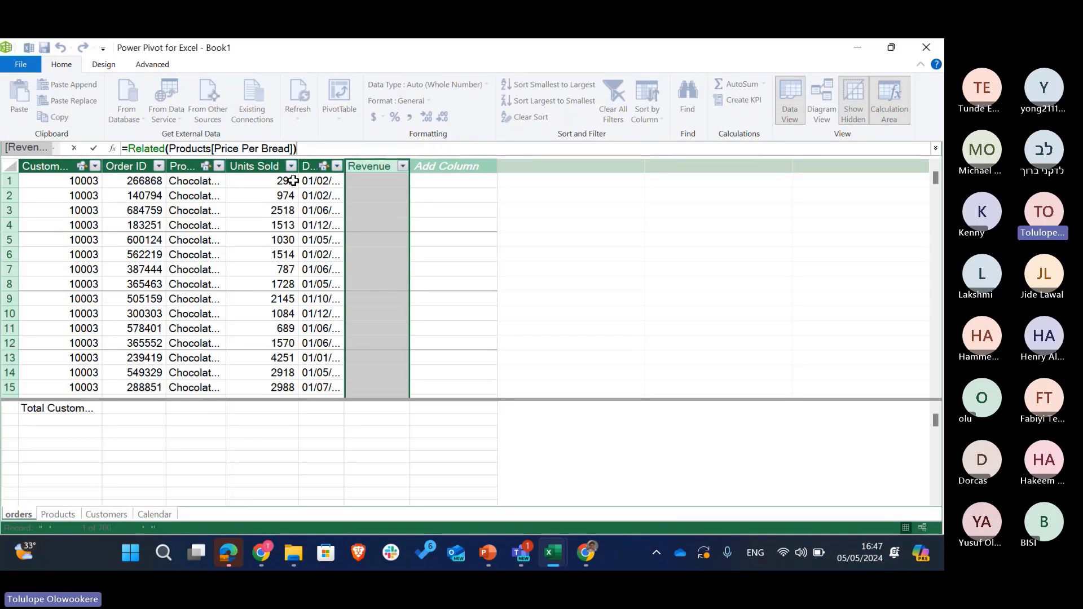
Complete the Revenue formula by multiplying the related price by orders[Units Sold], and widen the column to show the full amounts.
type("*")
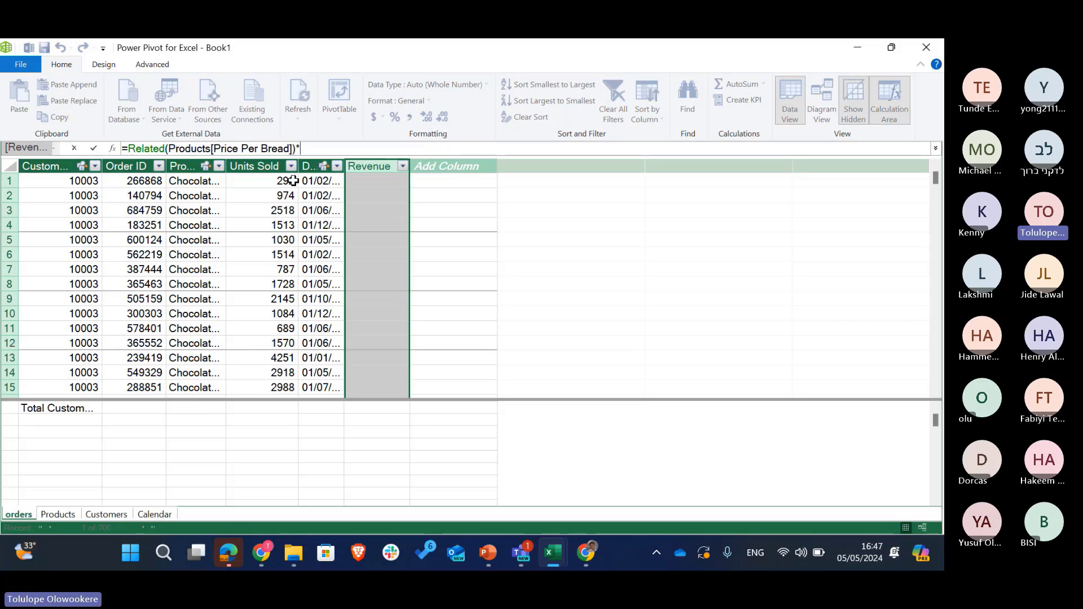
type("U")
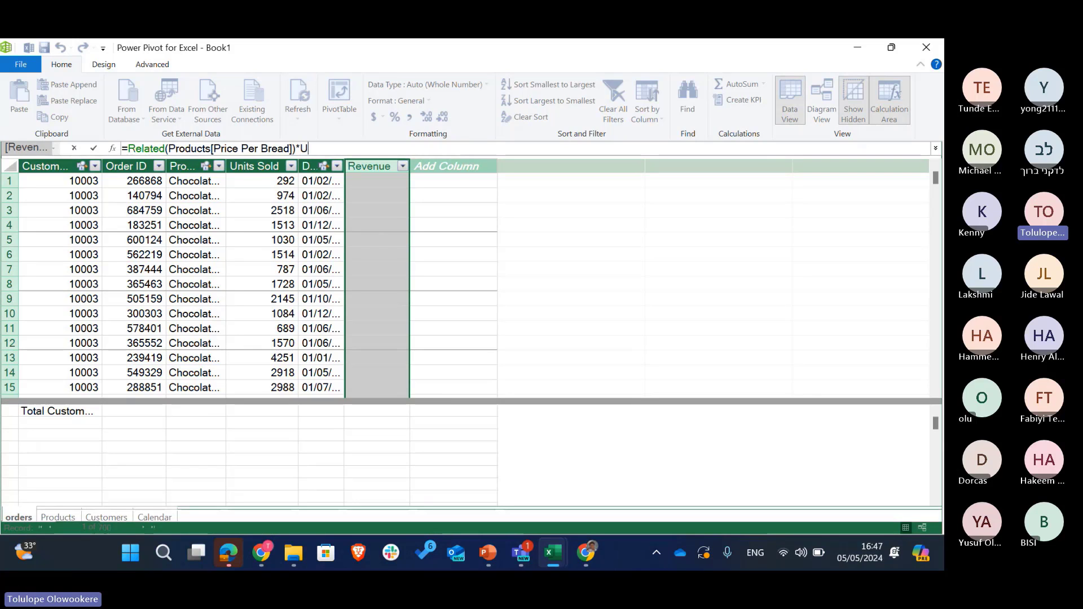
type("ni")
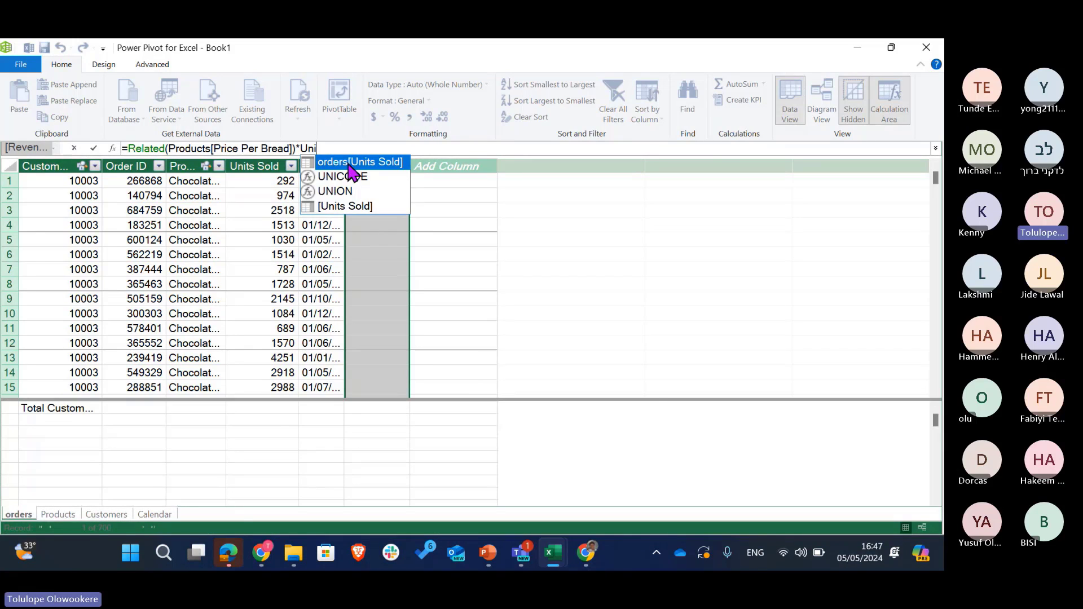
double_click(336, 165)
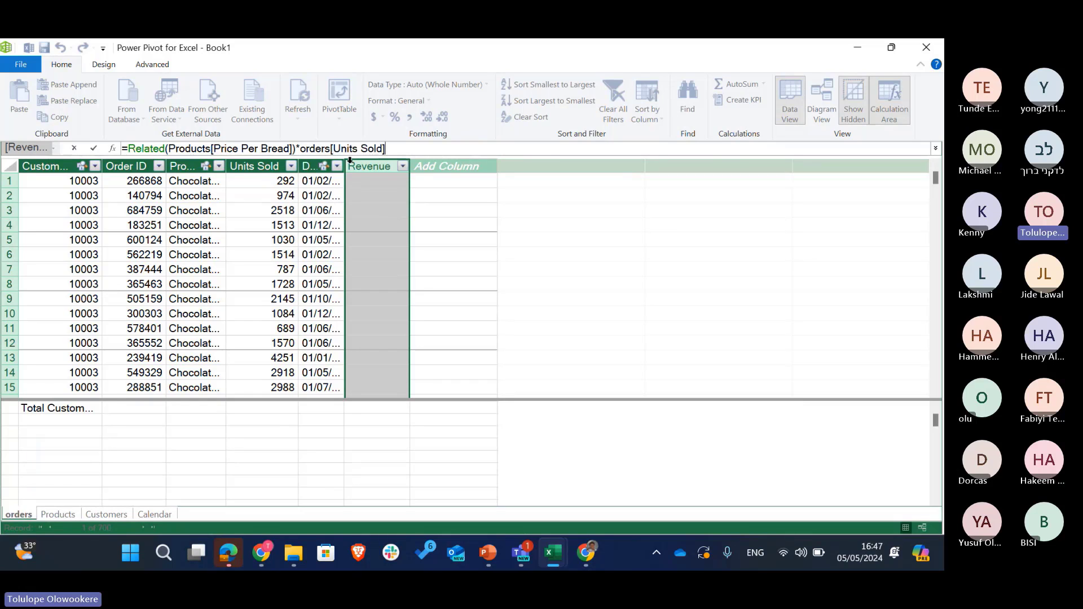
key("Return")
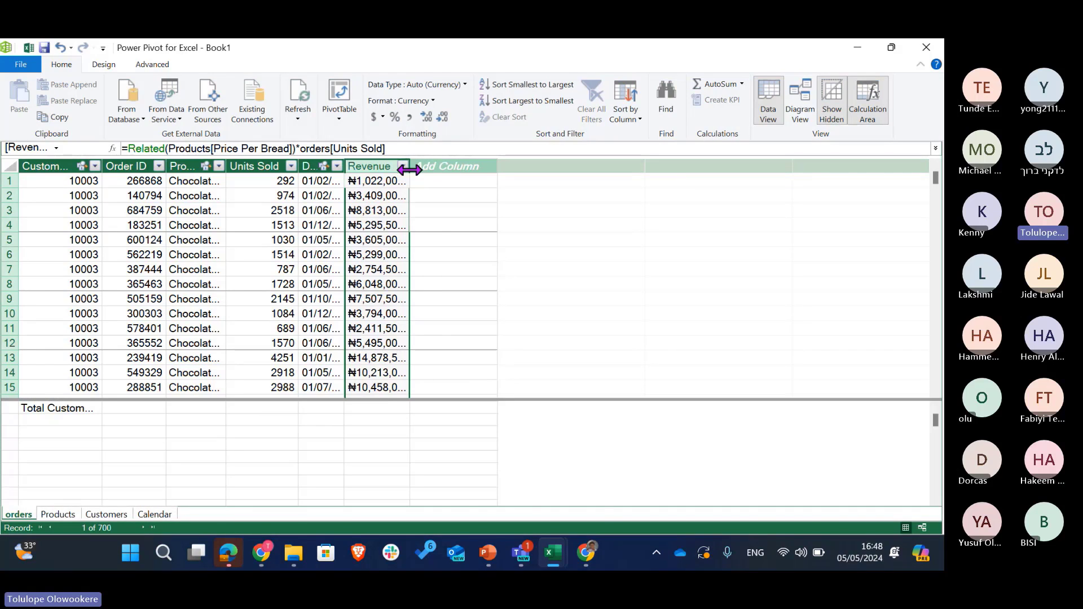
left_click_drag(410, 166, 442, 166)
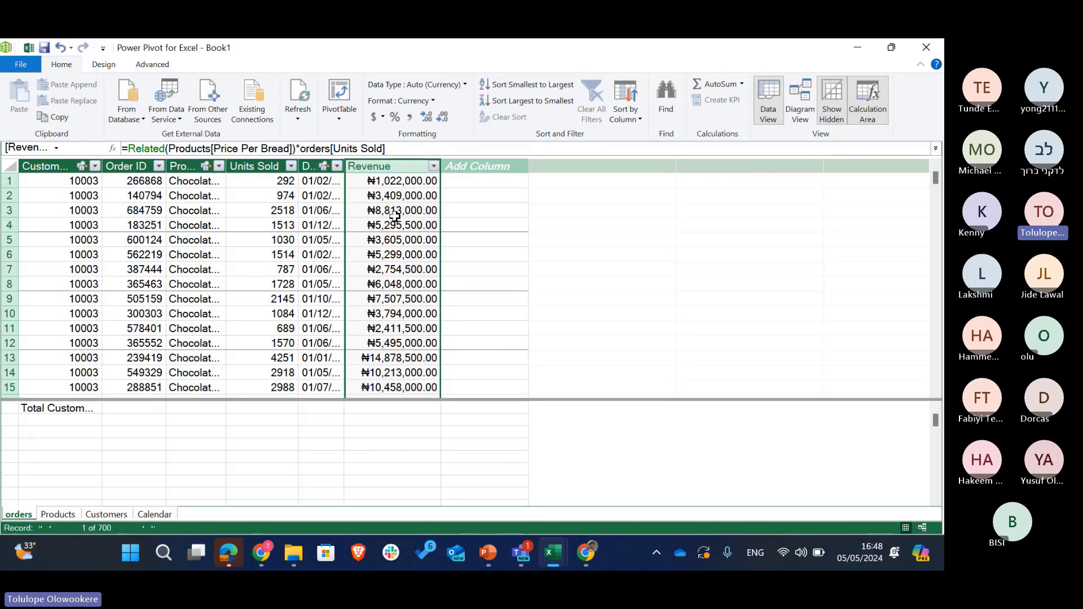
Add a new column named Cost after Revenue in the orders table.
left_click(480, 167)
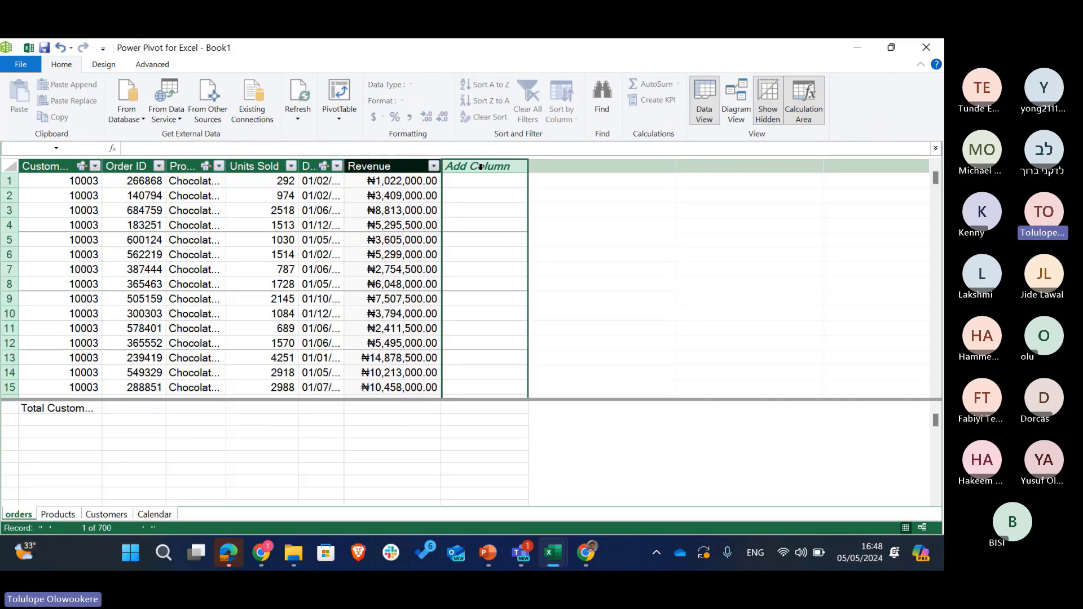
double_click(481, 167)
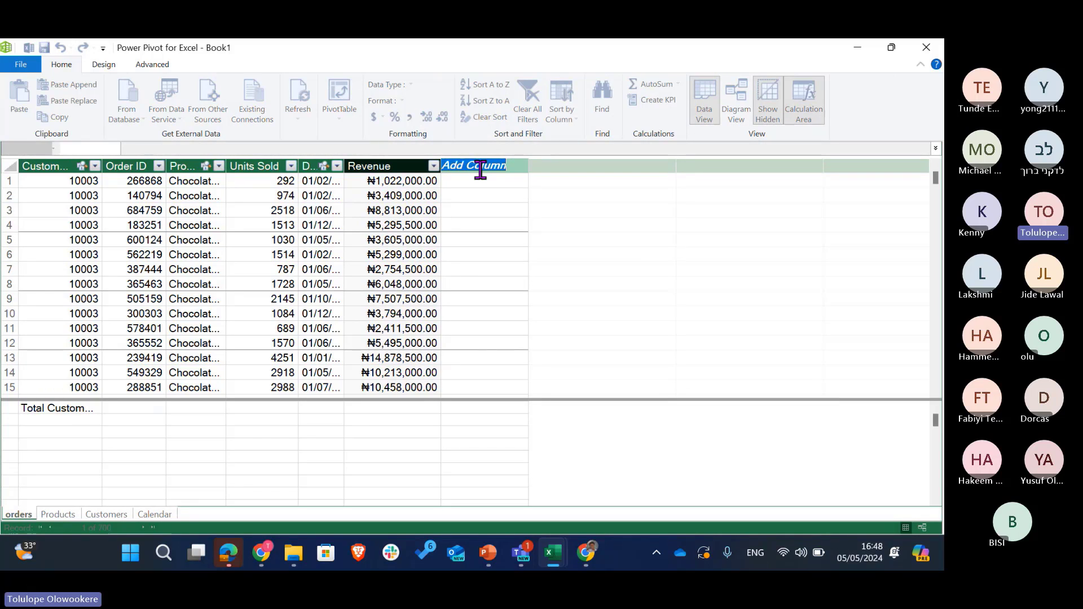
type("Cost")
key("Return")
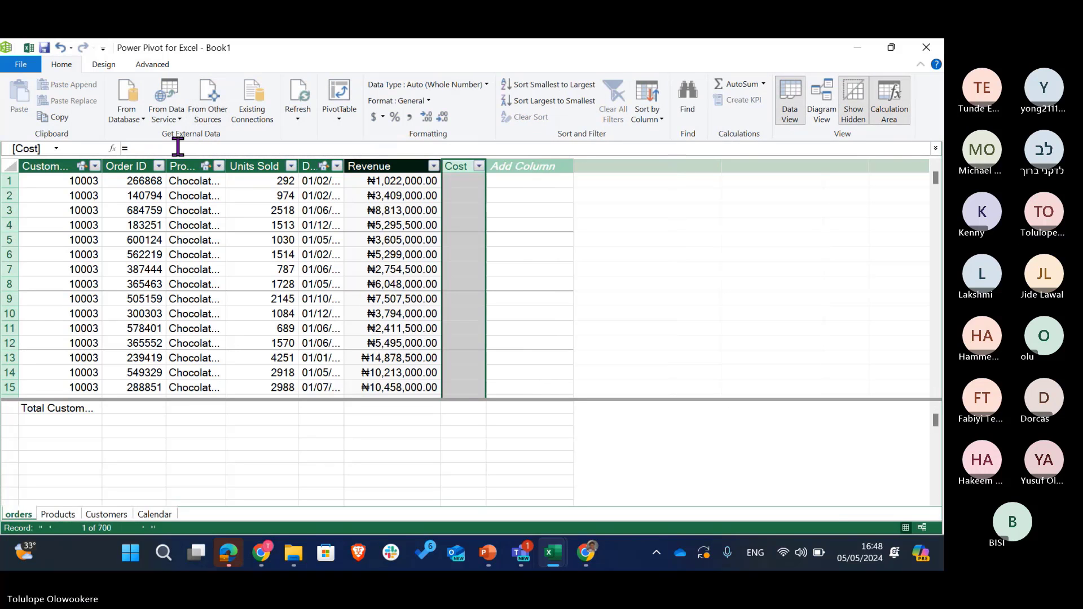
Begin the Cost column's formula with =related(Products[Cost Per bread]).
left_click(178, 147)
type("r")
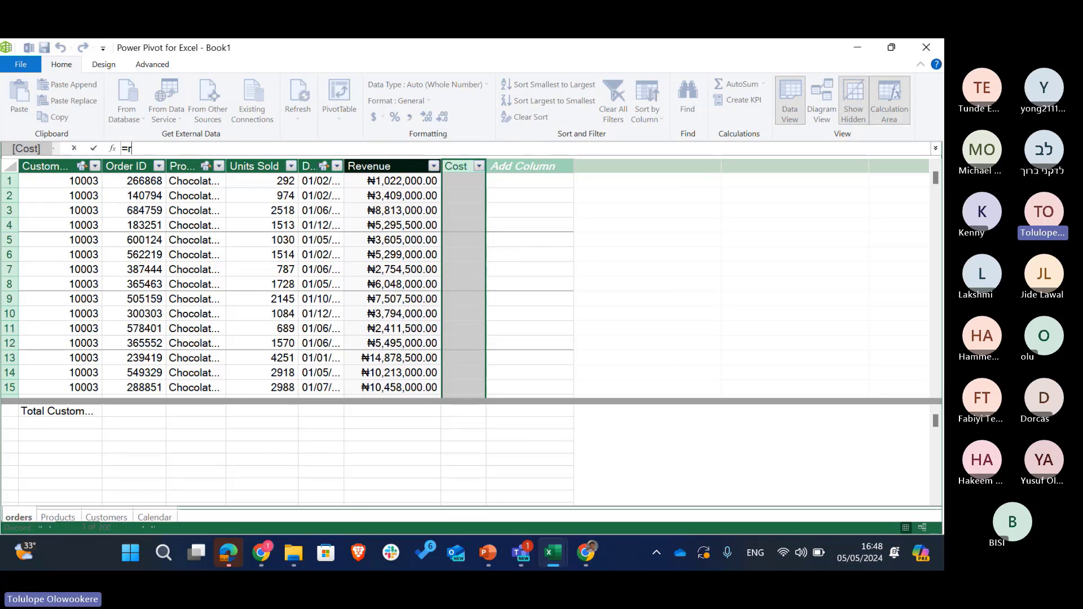
type("elated")
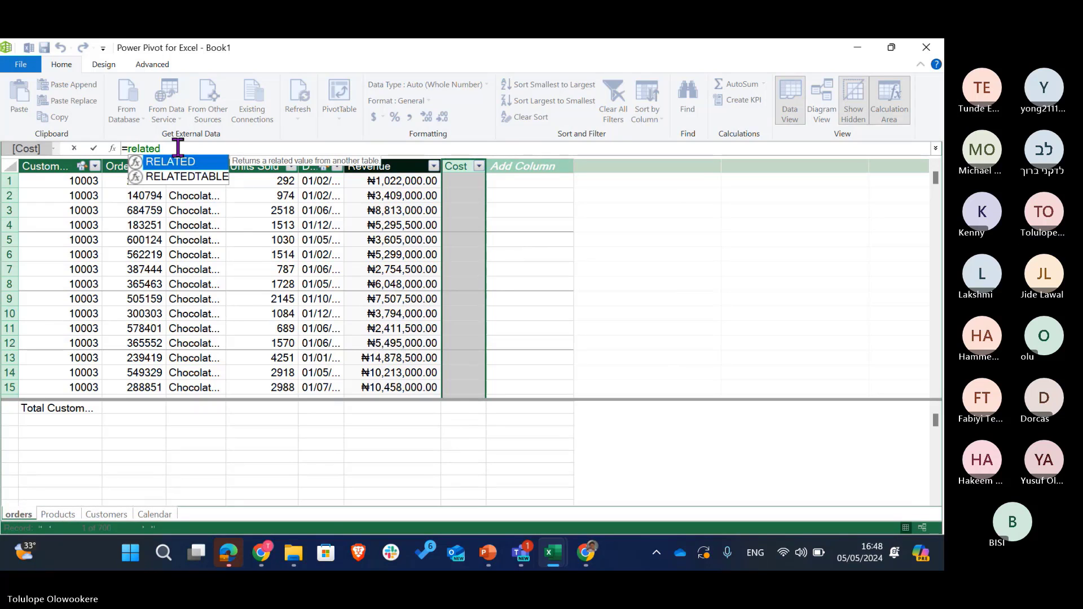
type("(c")
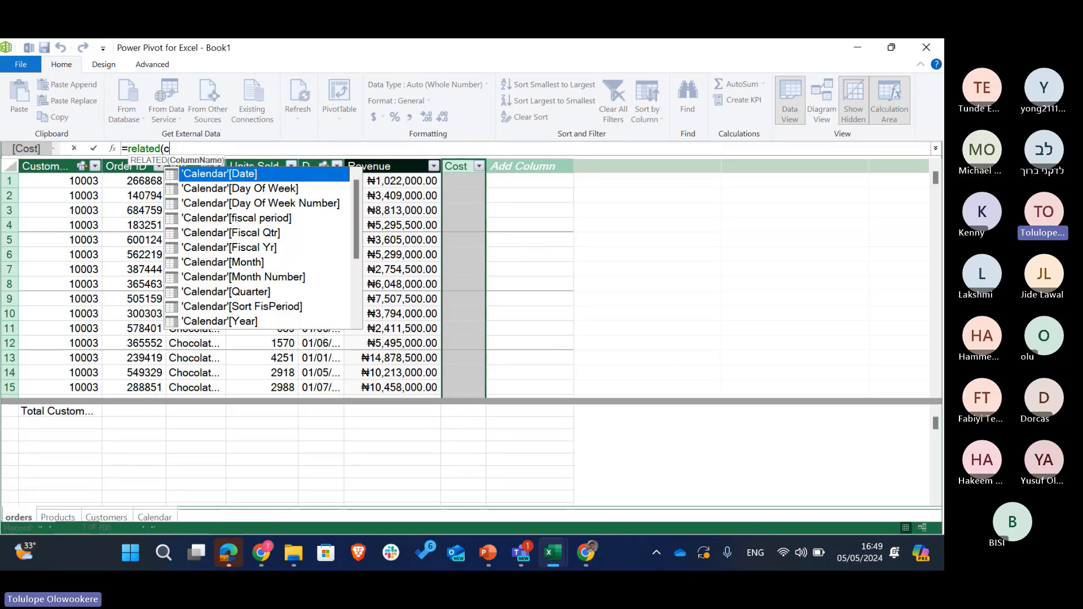
type("ost")
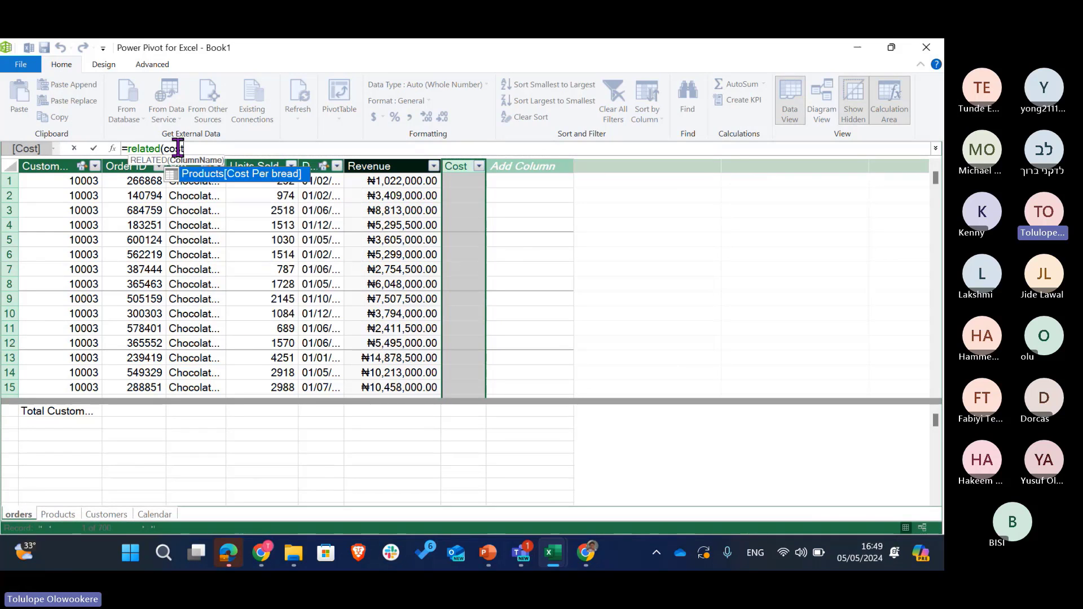
key("Tab")
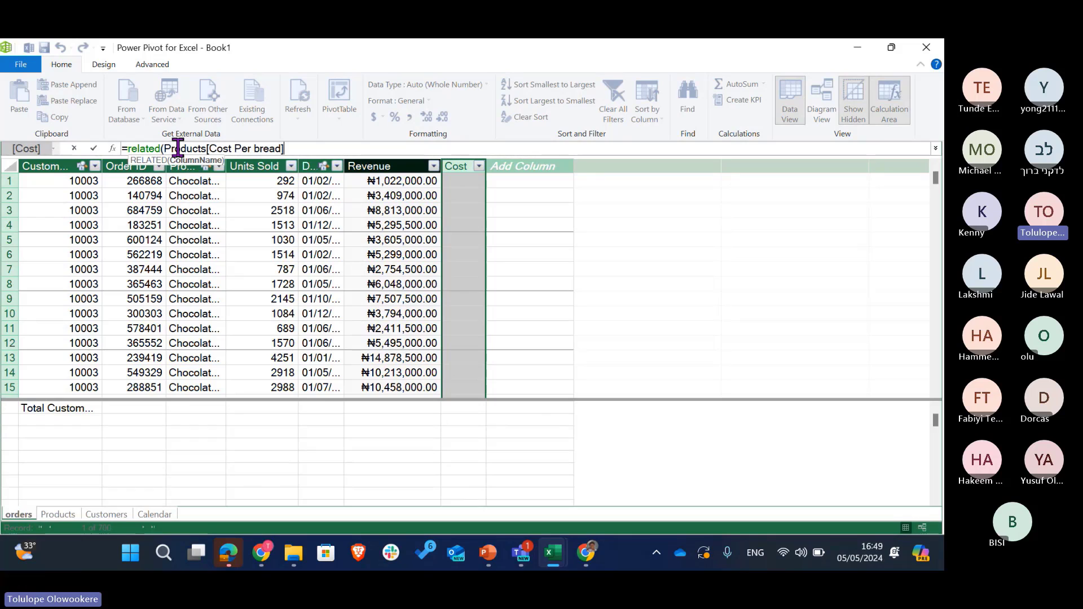
type(")")
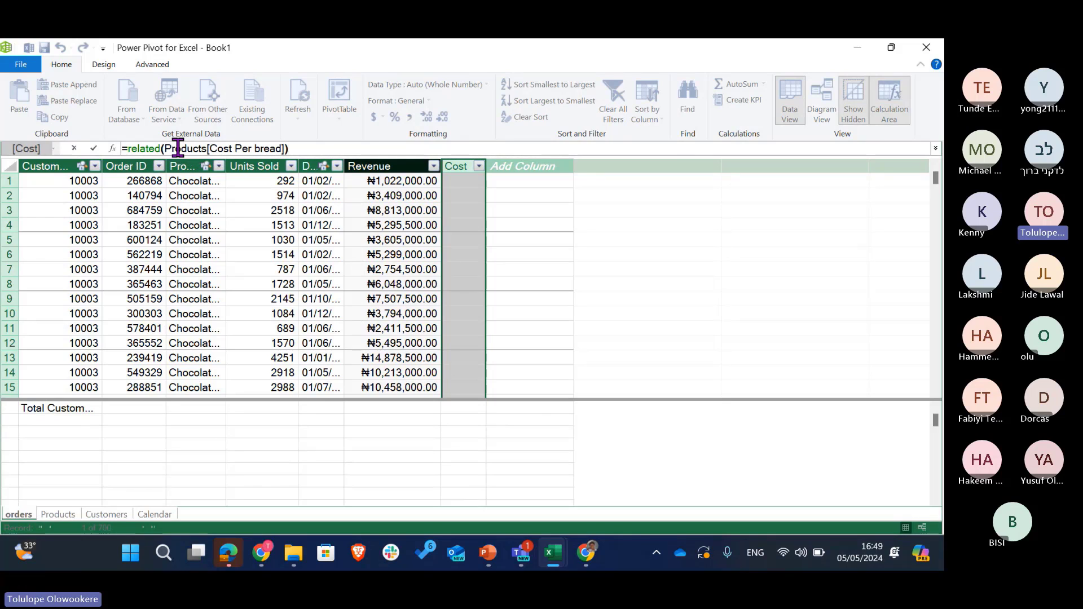
Complete the Cost formula by multiplying the related cost by orders[Units Sold], and widen the column to show the full amounts.
type("*")
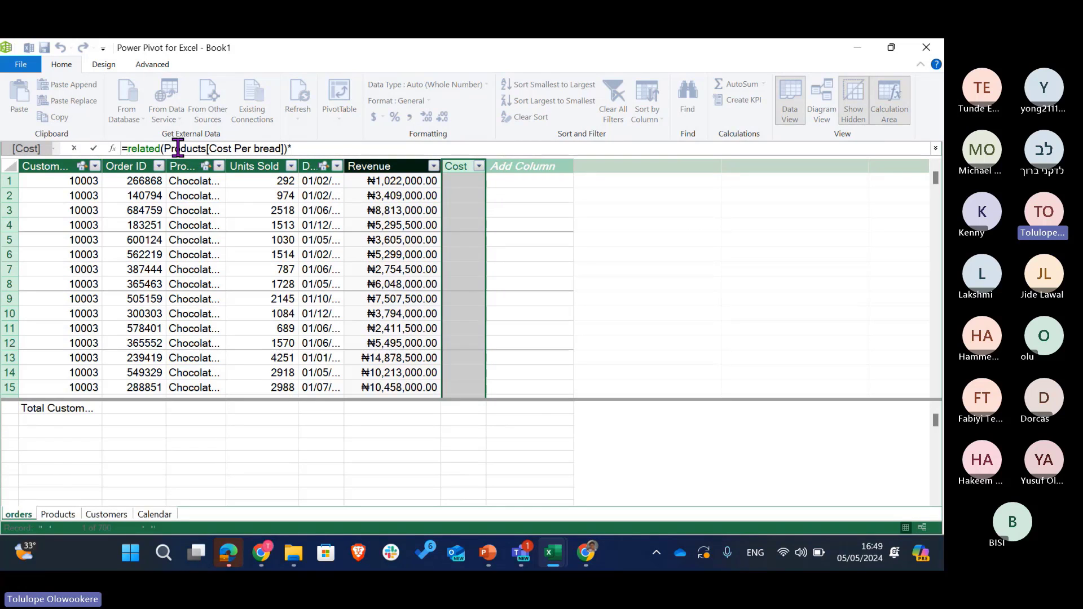
type("u")
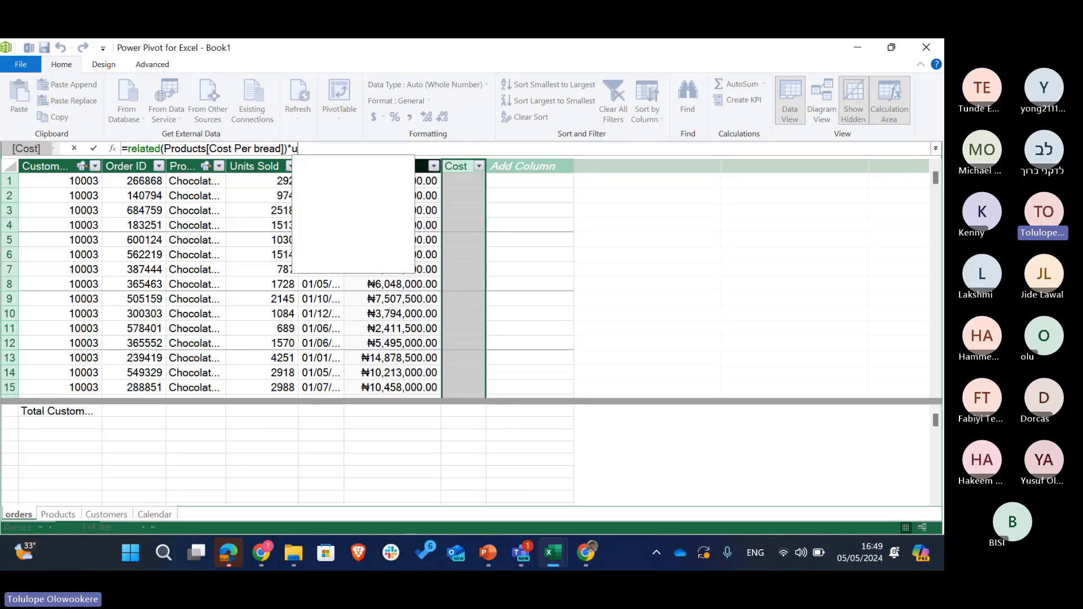
type("nit")
key("Tab")
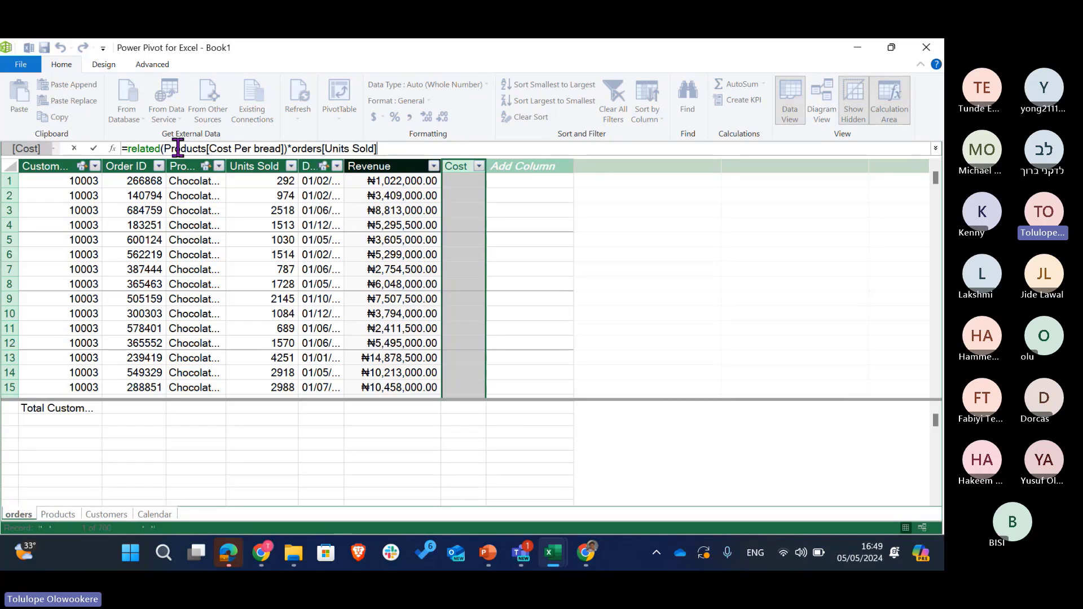
key("Return")
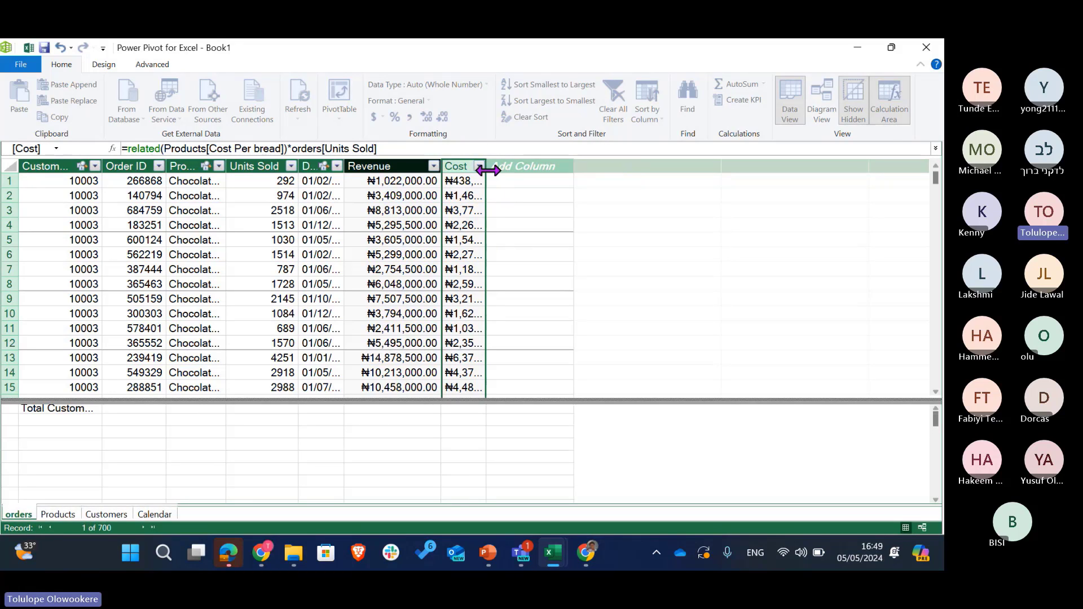
left_click_drag(488, 169, 522, 176)
Add a new column named Profit after Cost in the orders table.
left_click(556, 165)
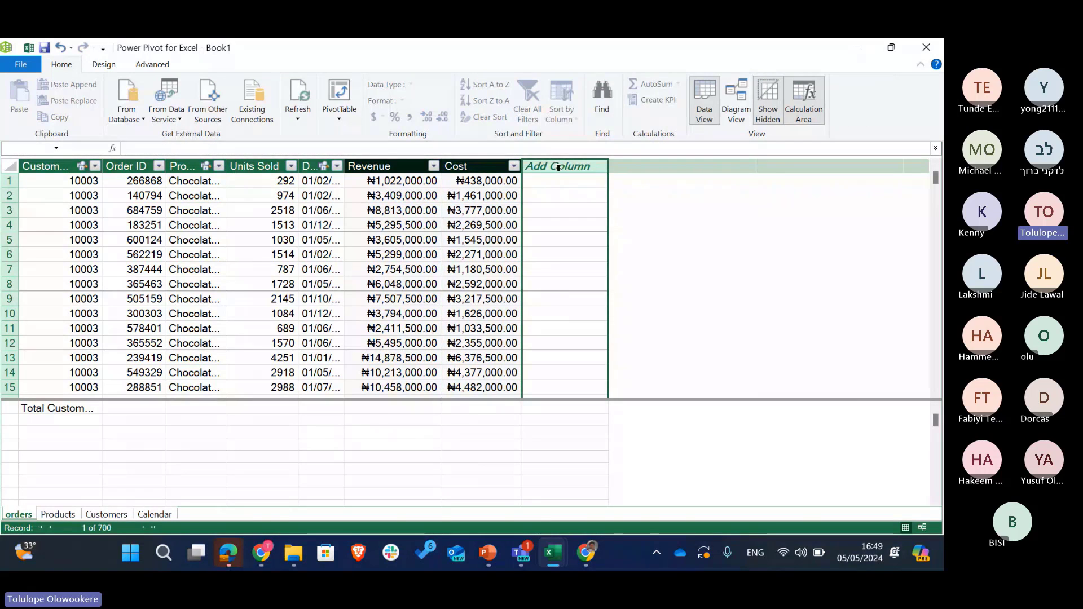
double_click(566, 165)
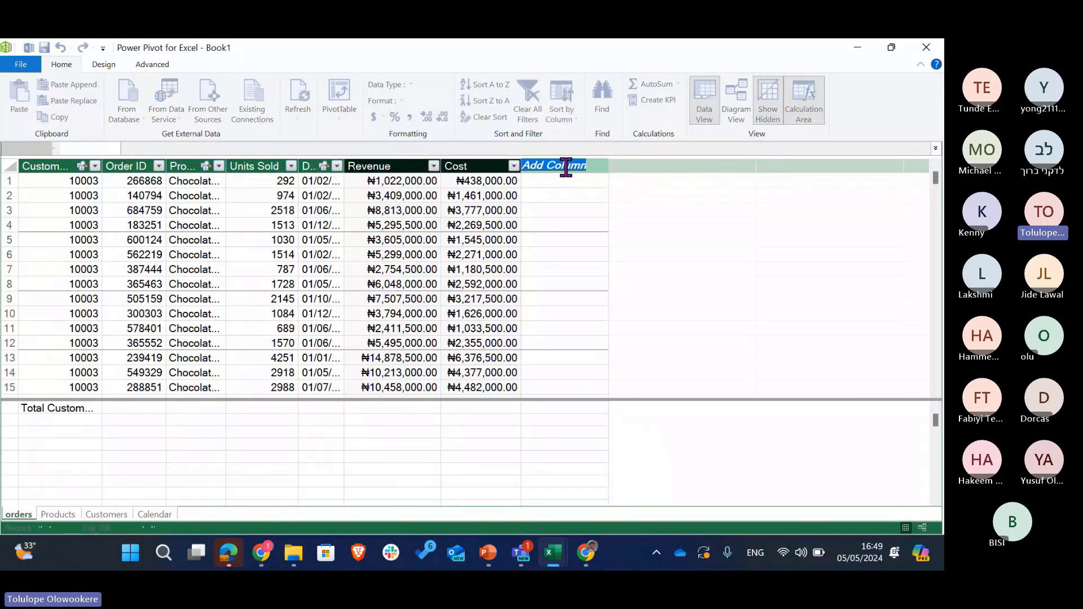
type("Profit")
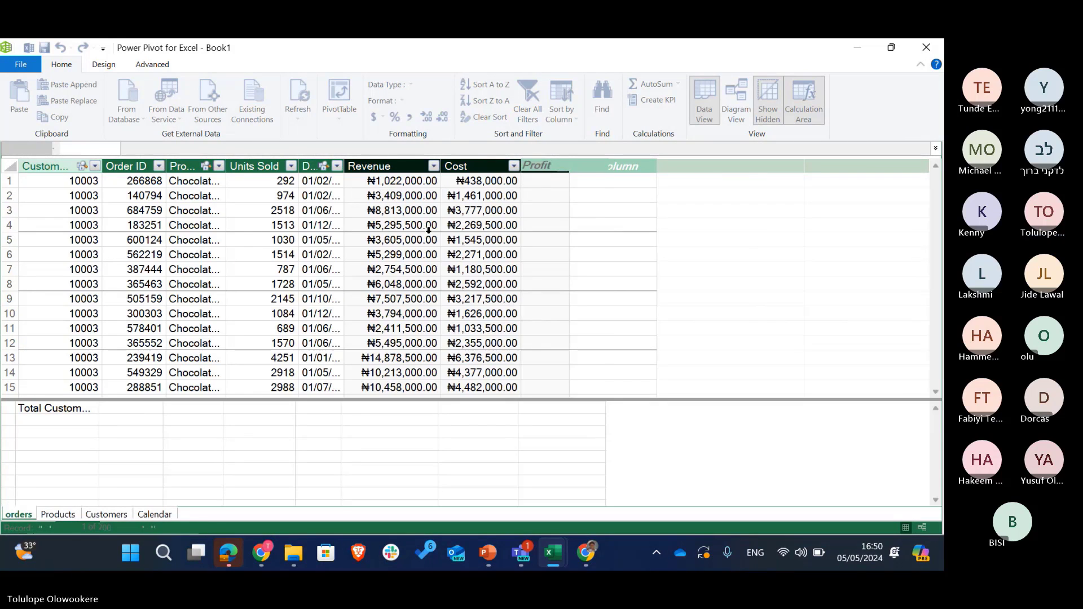
Give the Profit column the formula =orders[Revenue]-orders[Cost], and widen the column to show the full amounts.
left_click(150, 148)
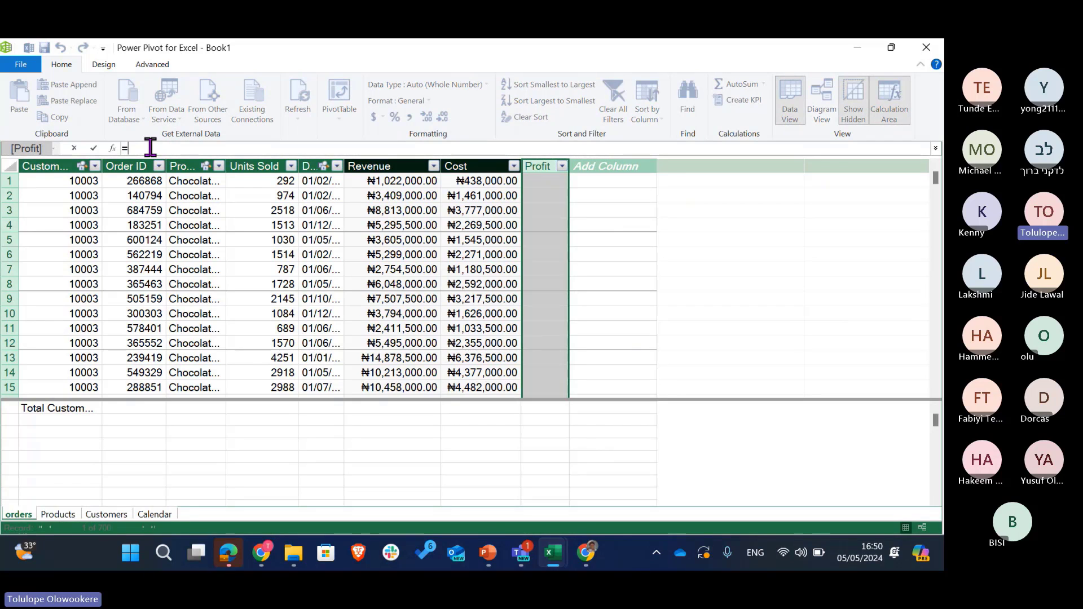
type("r")
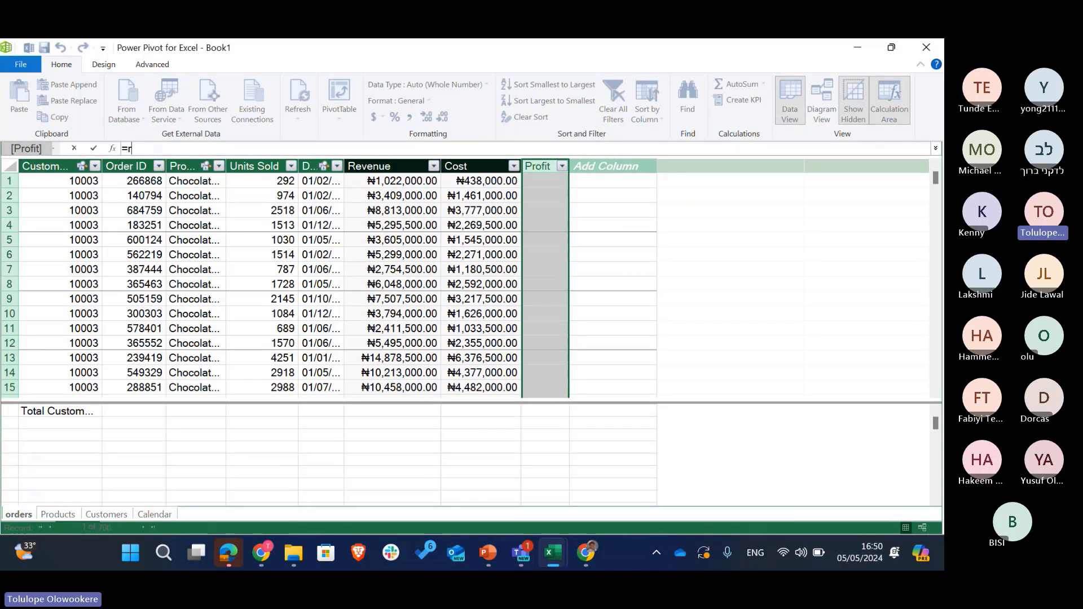
type("ev")
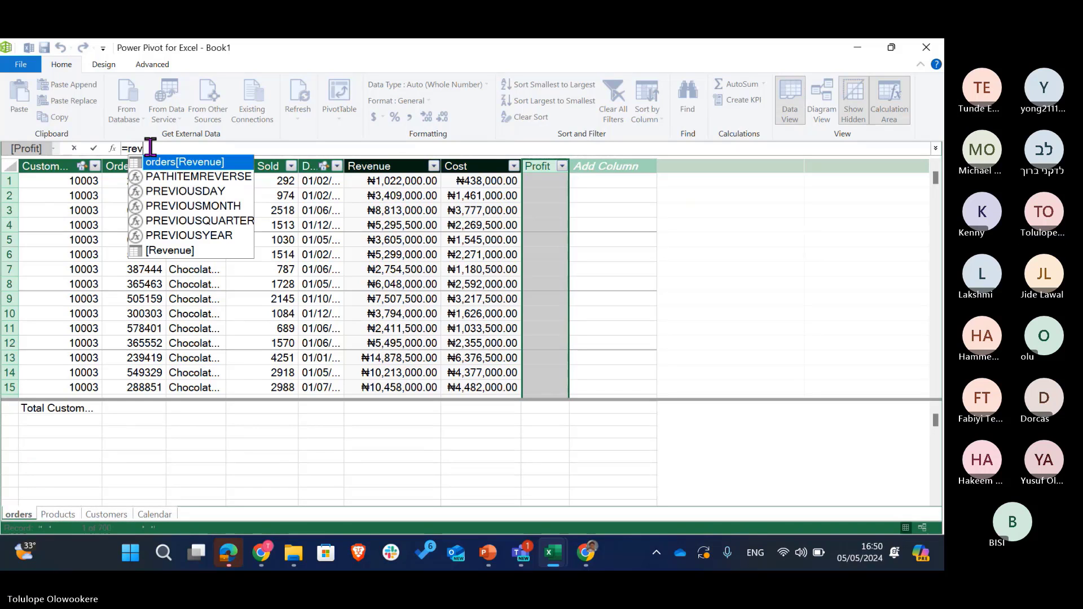
key("Tab")
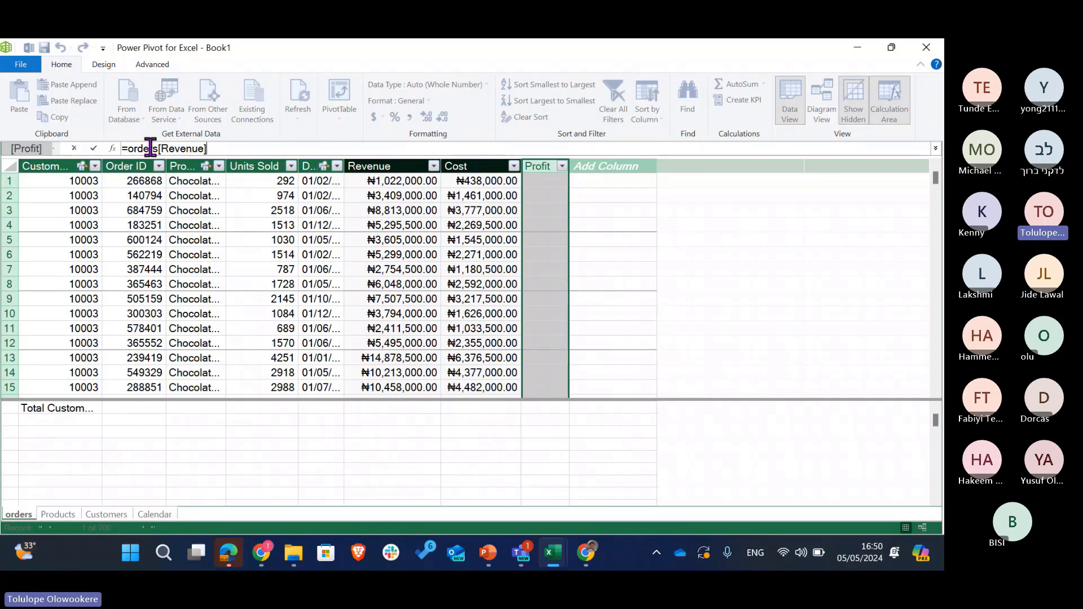
type("-")
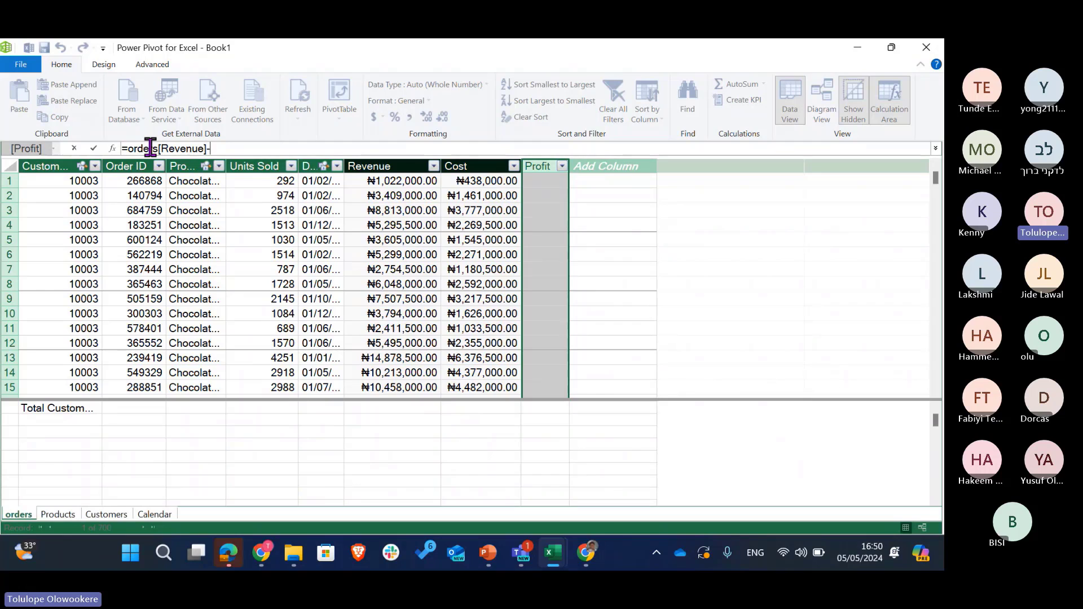
type("c")
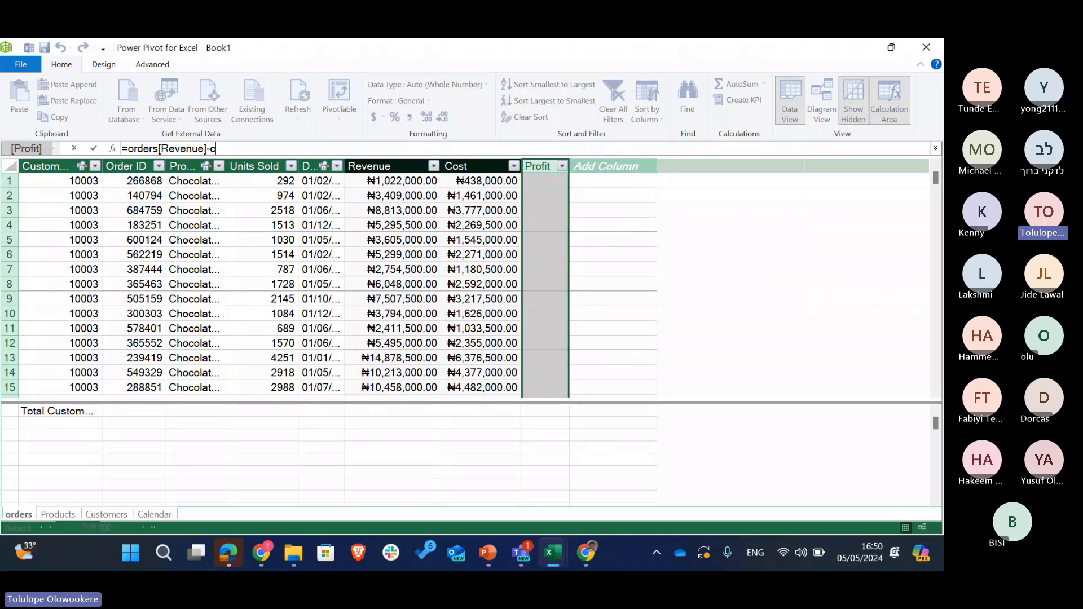
type("os")
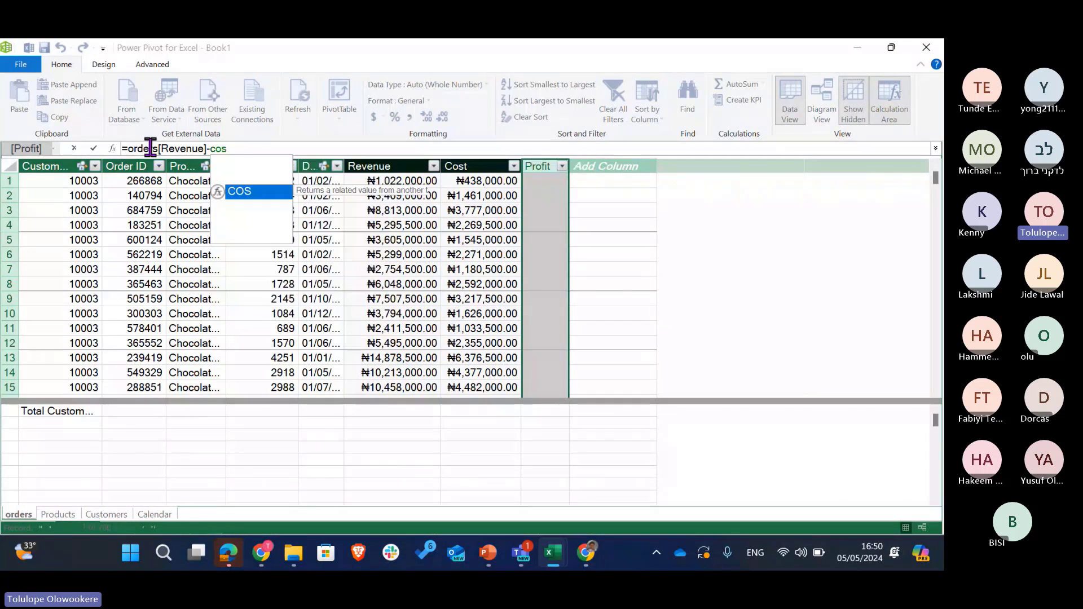
key("Down")
key("Down")
key("Down")
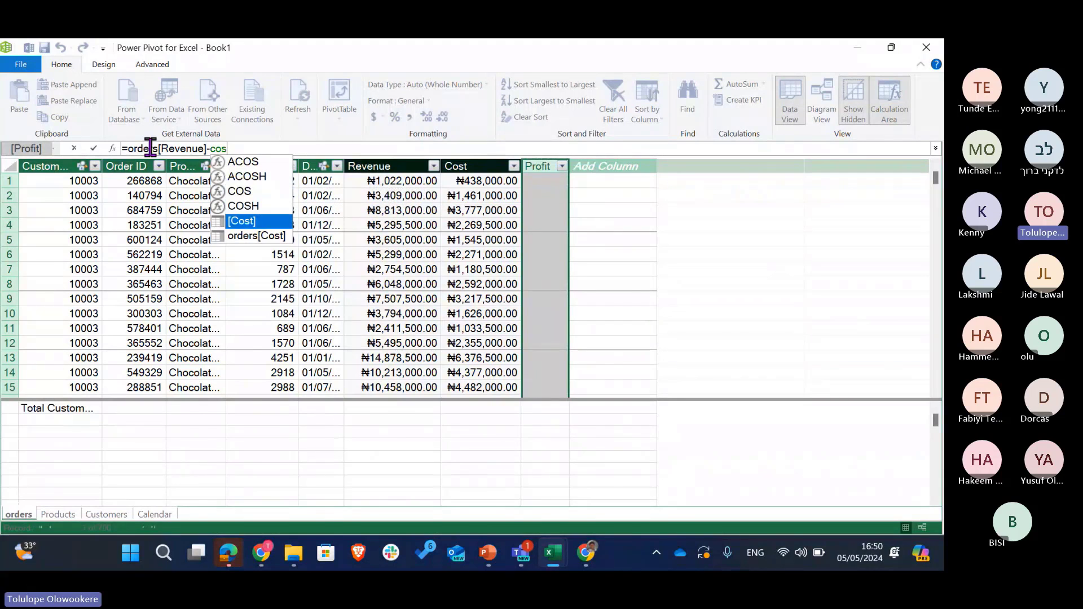
key("Tab")
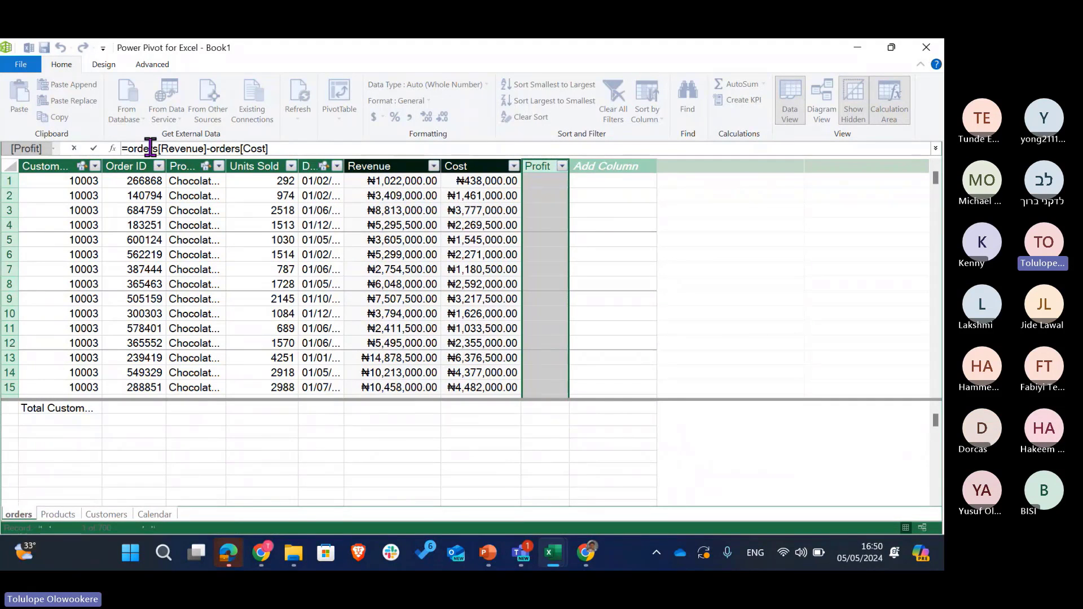
key("Return")
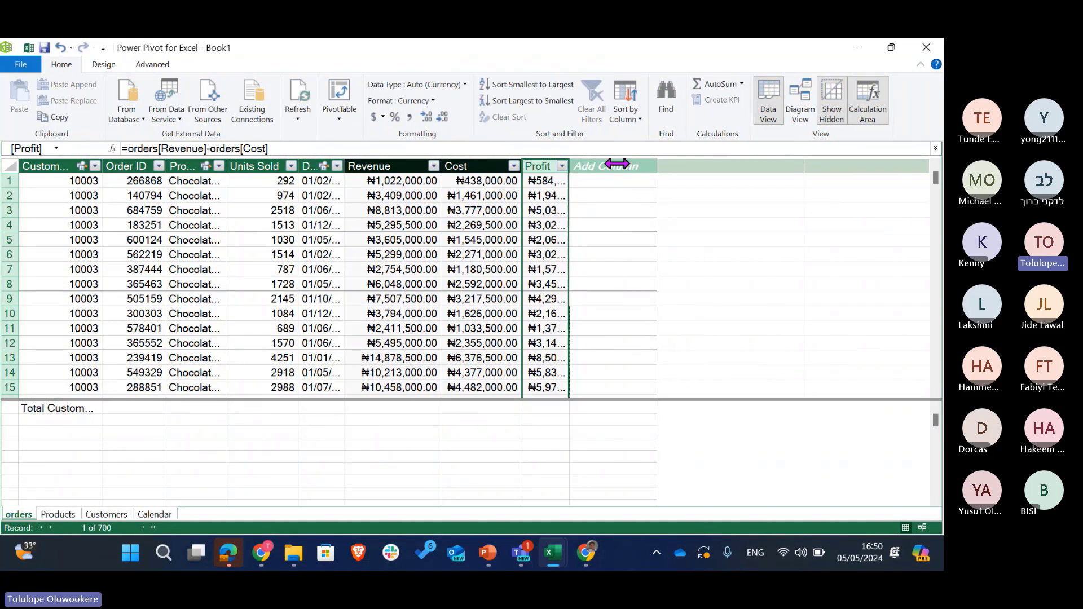
left_click_drag(617, 164, 619, 164)
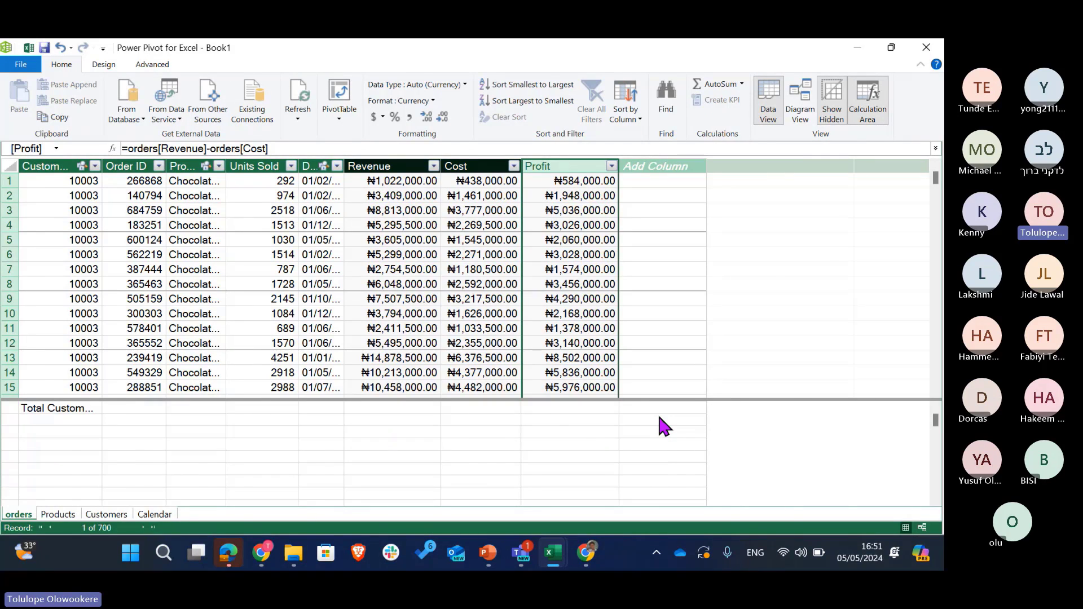
Create a measure with =Sum(orders[Profit]) in the cell below Total Customers, and widen the Customer ID column to show it in full.
left_click(68, 409)
left_click(89, 422)
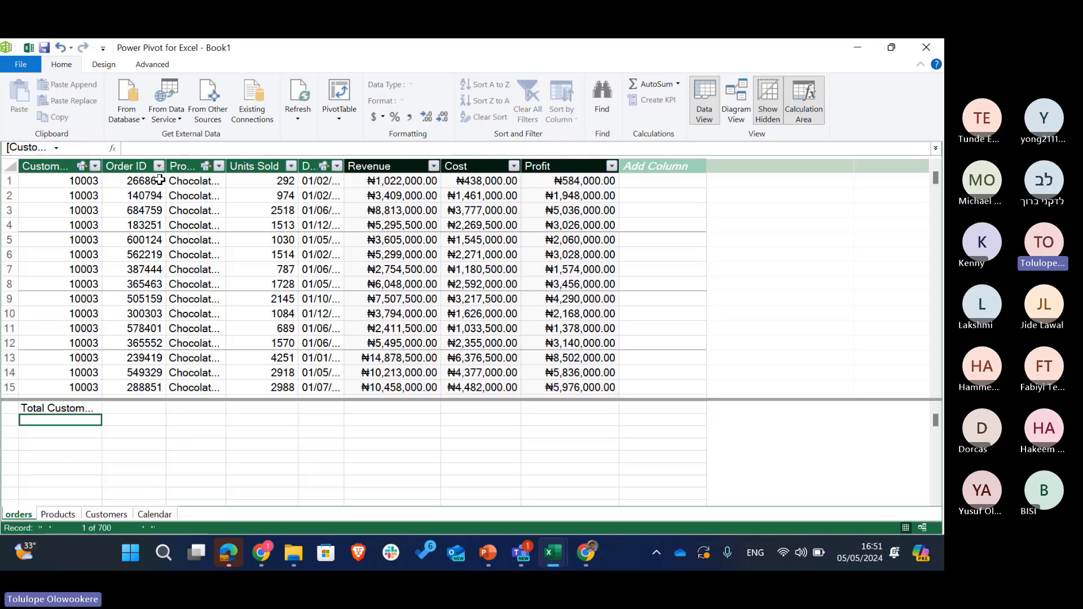
left_click(146, 148)
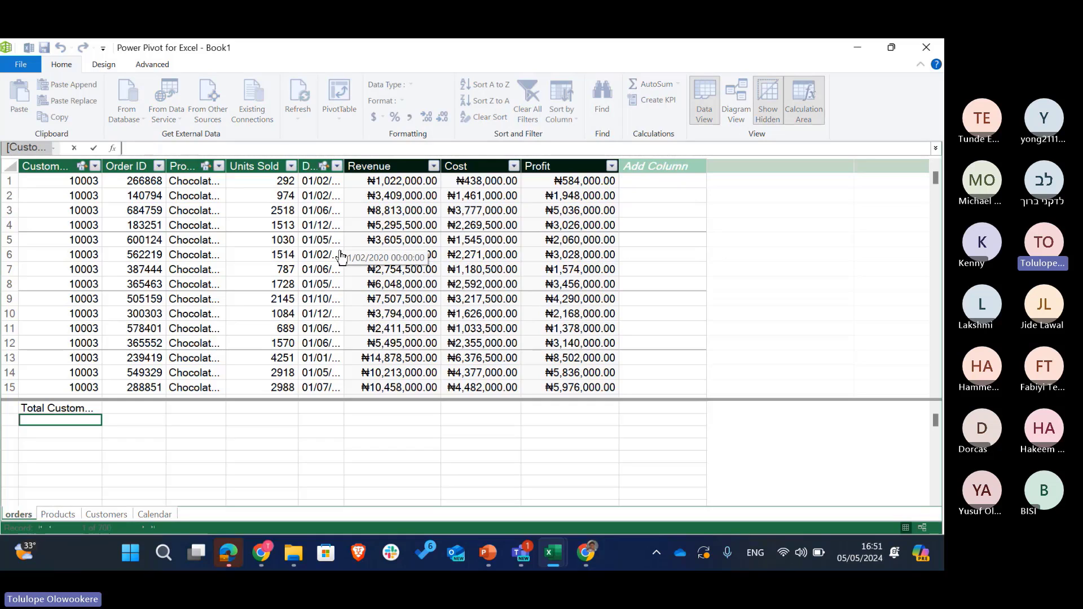
type("=S")
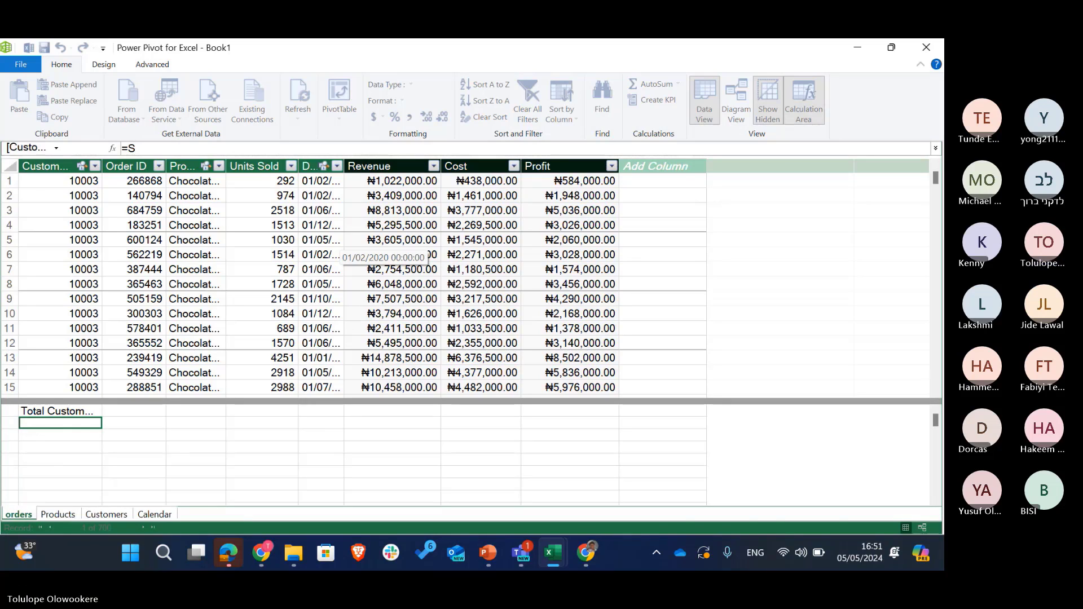
type("um(p")
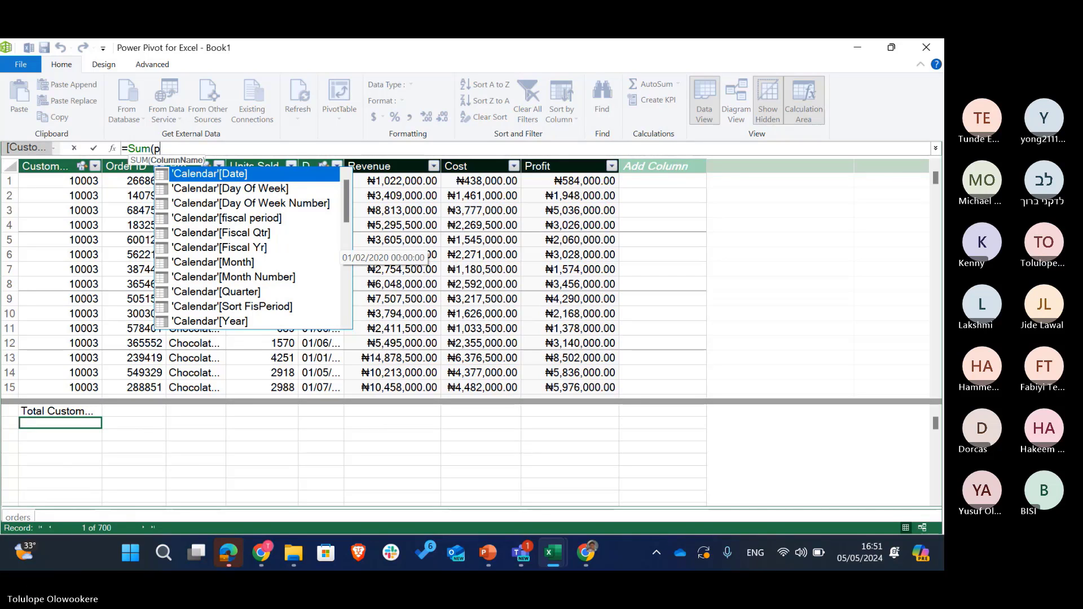
type("rof")
key("Tab")
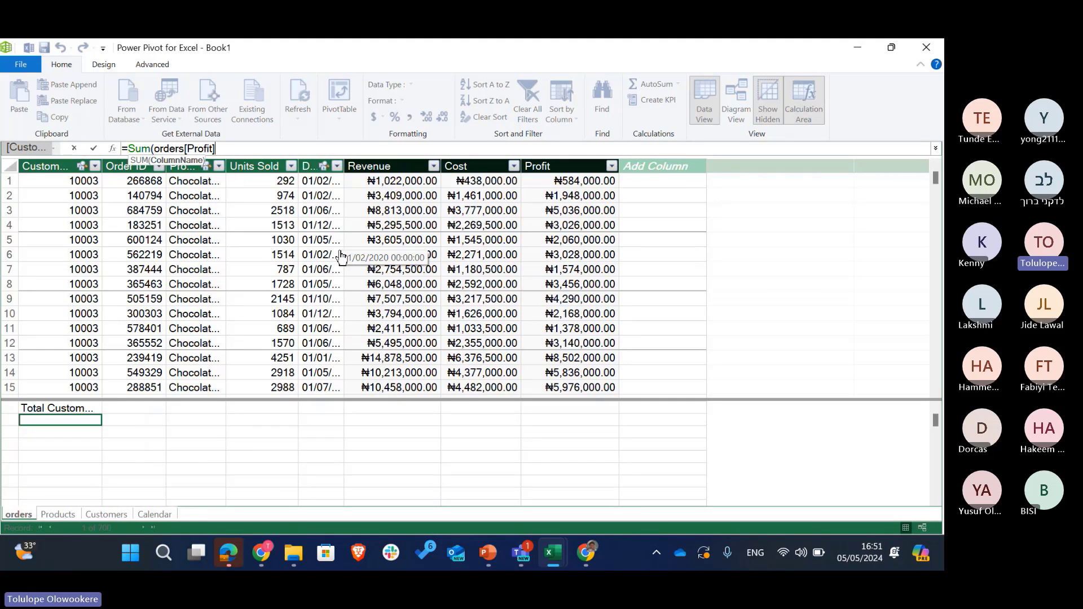
type(")")
key("Return")
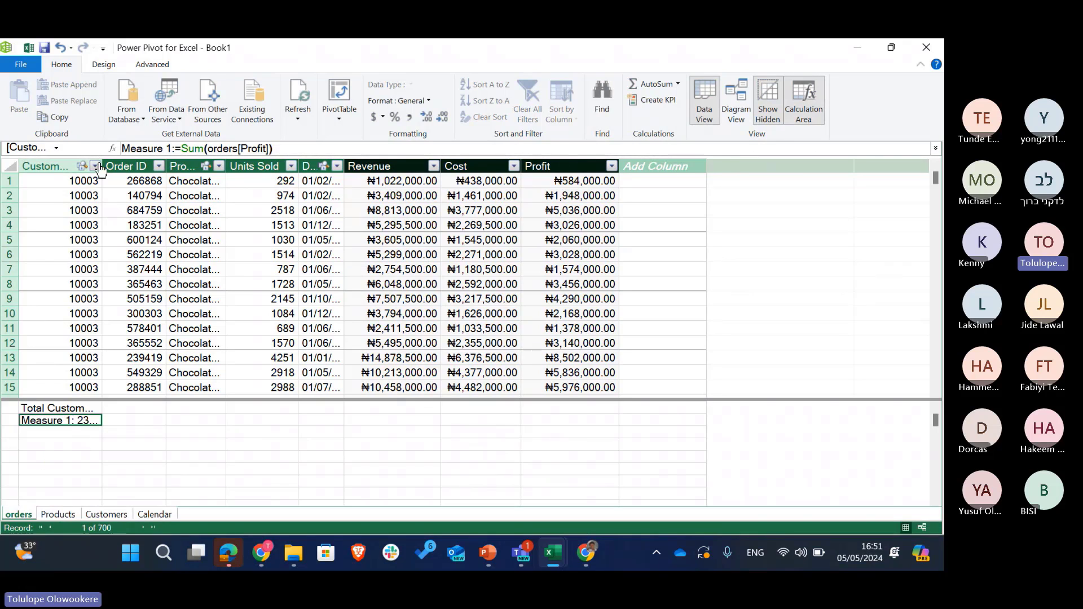
left_click_drag(249, 176, 252, 176)
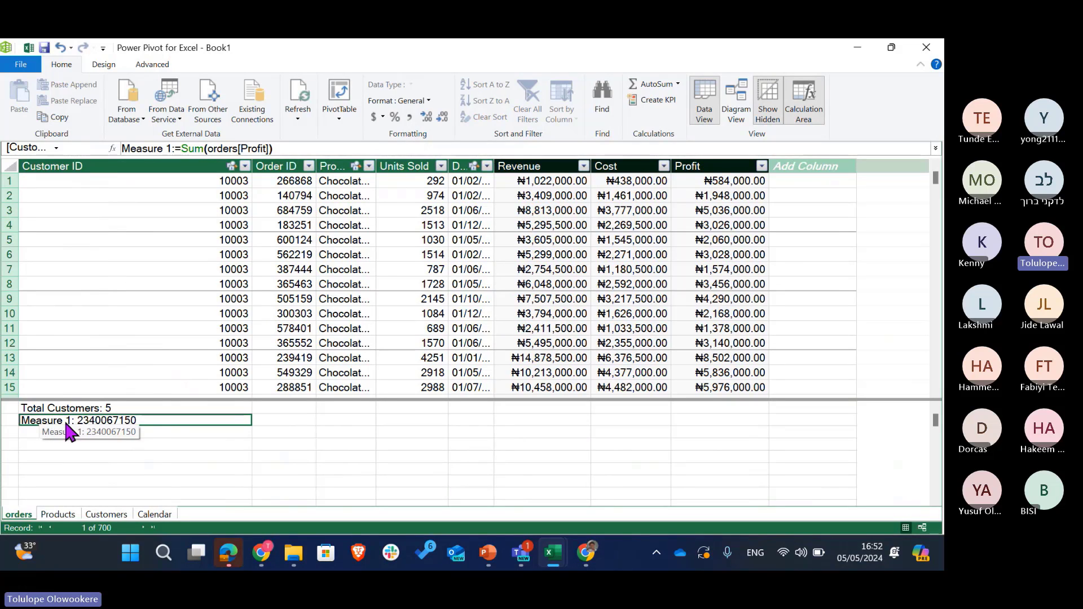
Rename the new profit sum measure as Total Profit in its formula.
left_click(172, 149)
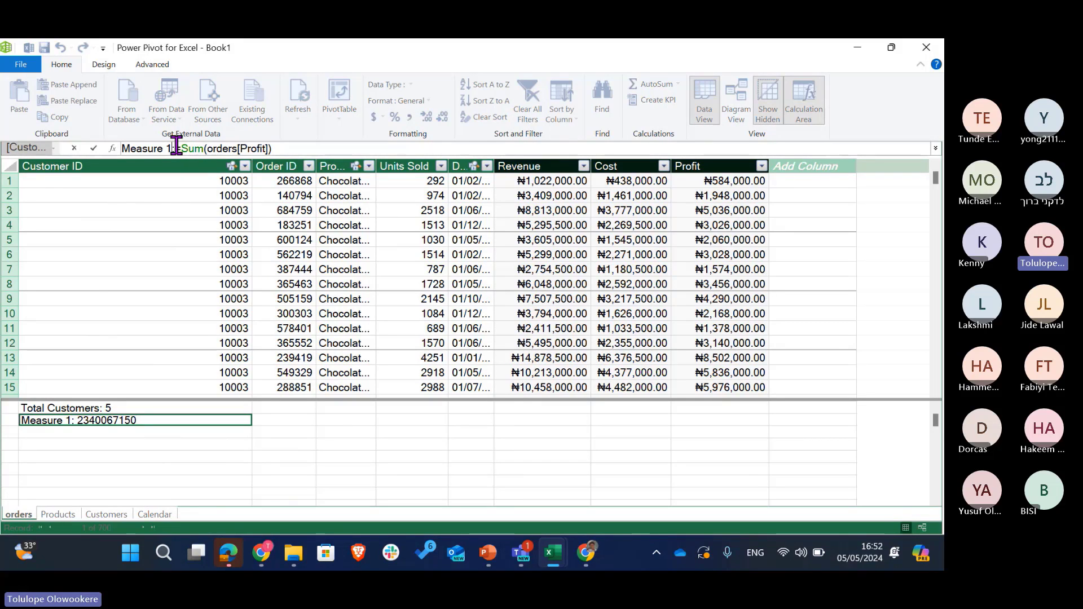
left_click_drag(171, 145, 122, 149)
type("Total P")
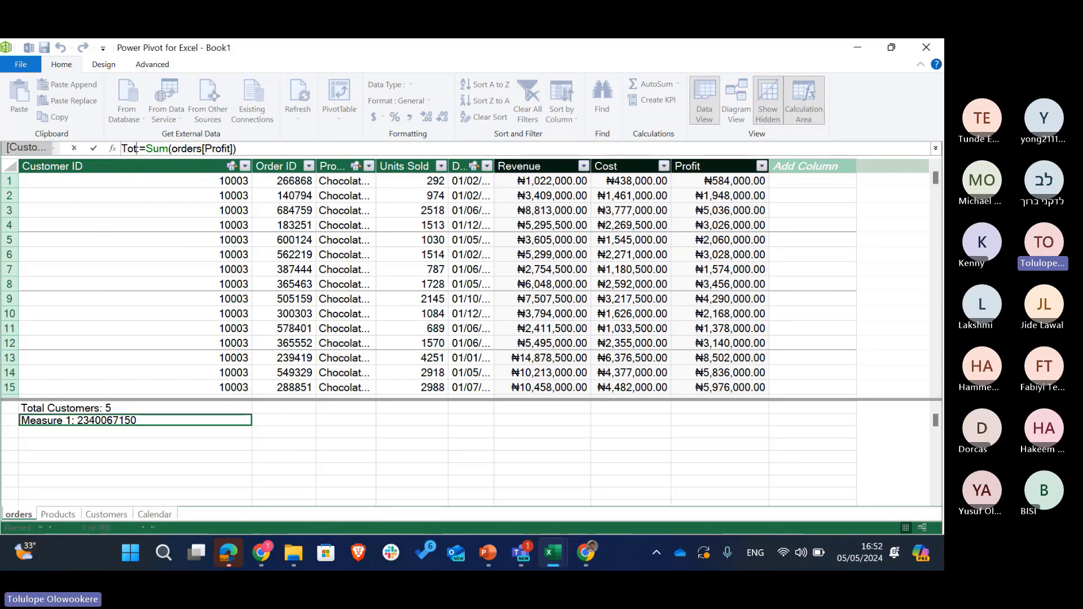
type("ro")
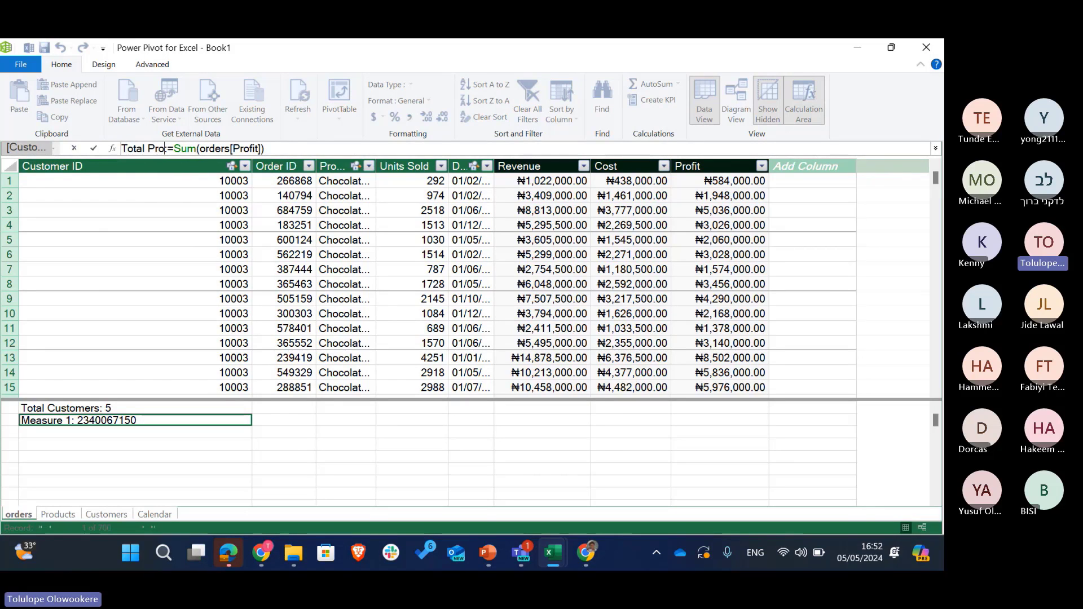
type("fit")
key("Return")
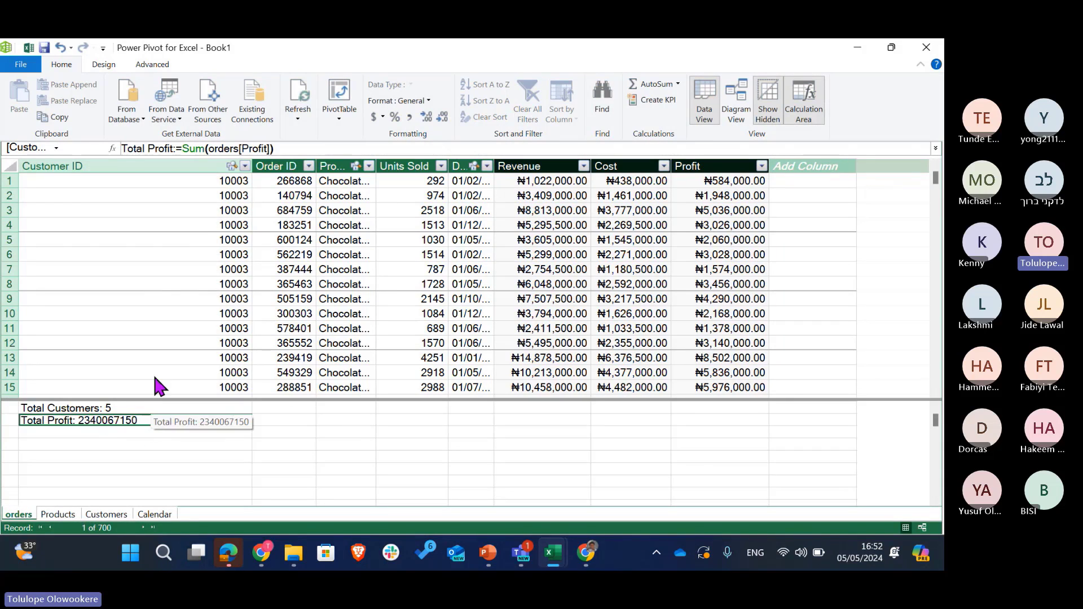
Format the Total Profit measure with a thousands separator and no decimal places, dismissing any error dialogs.
left_click(410, 117)
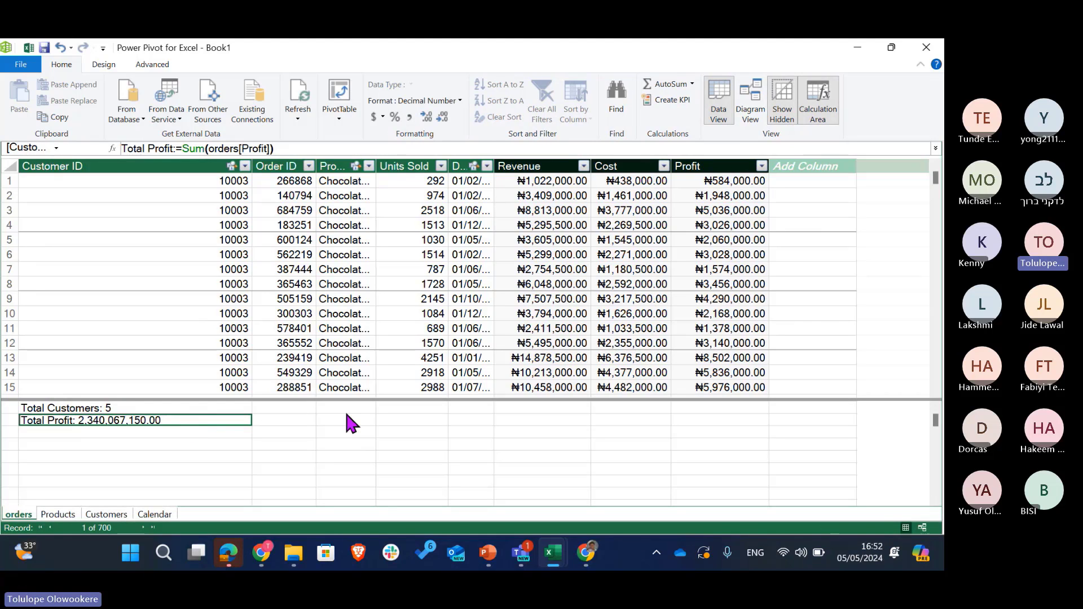
left_click(439, 121)
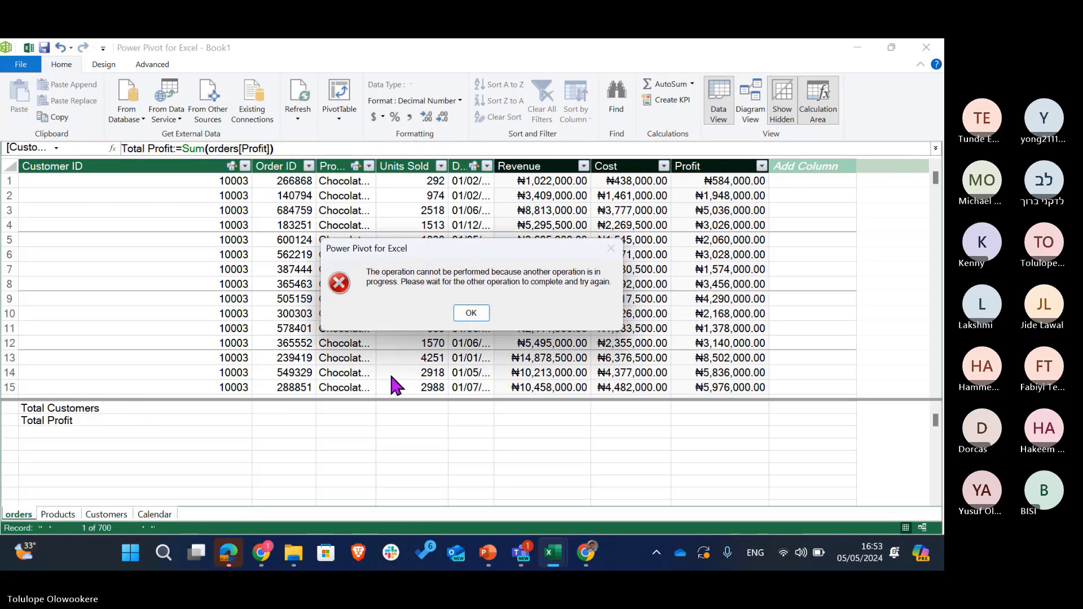
left_click(472, 314)
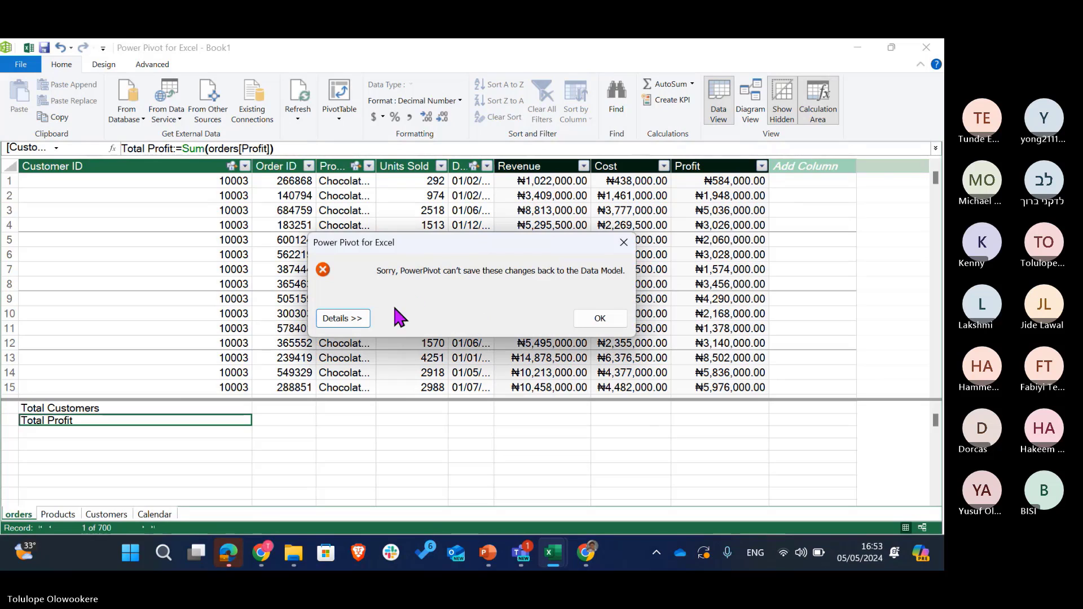
left_click(622, 245)
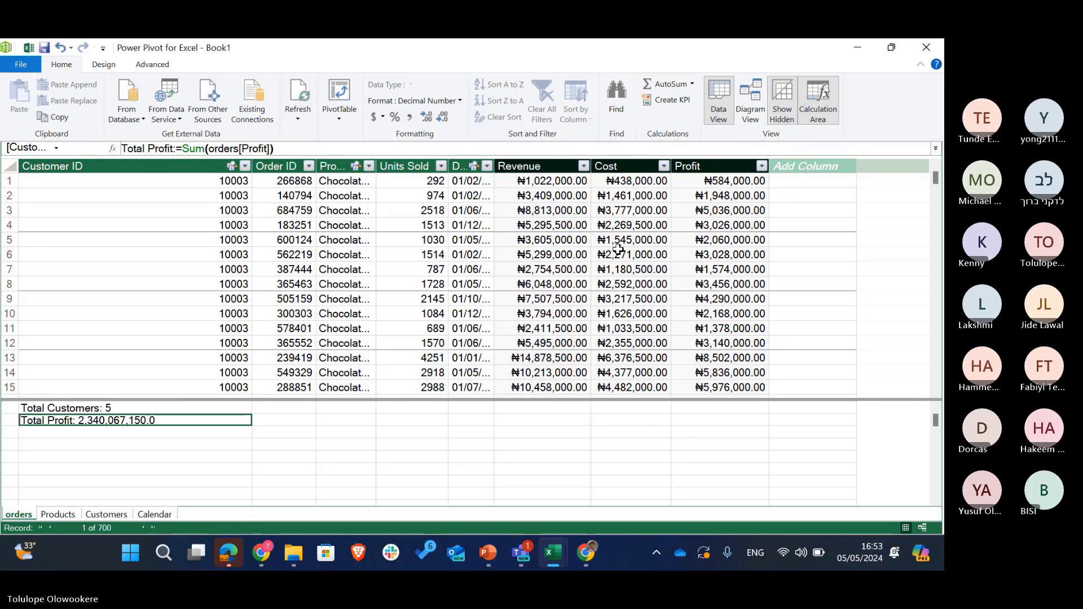
left_click(441, 120)
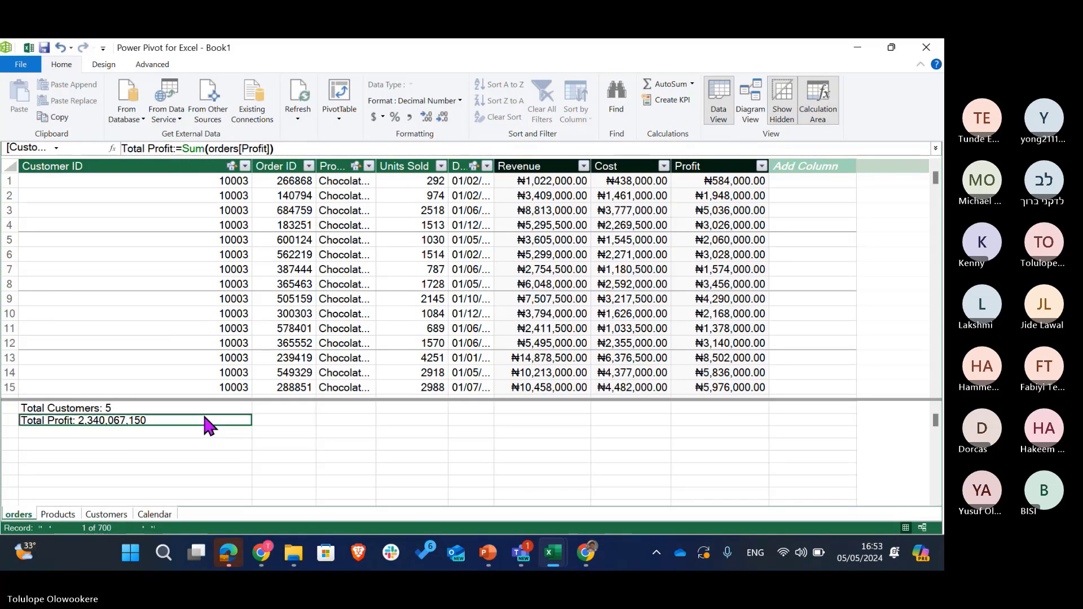
left_click(346, 432)
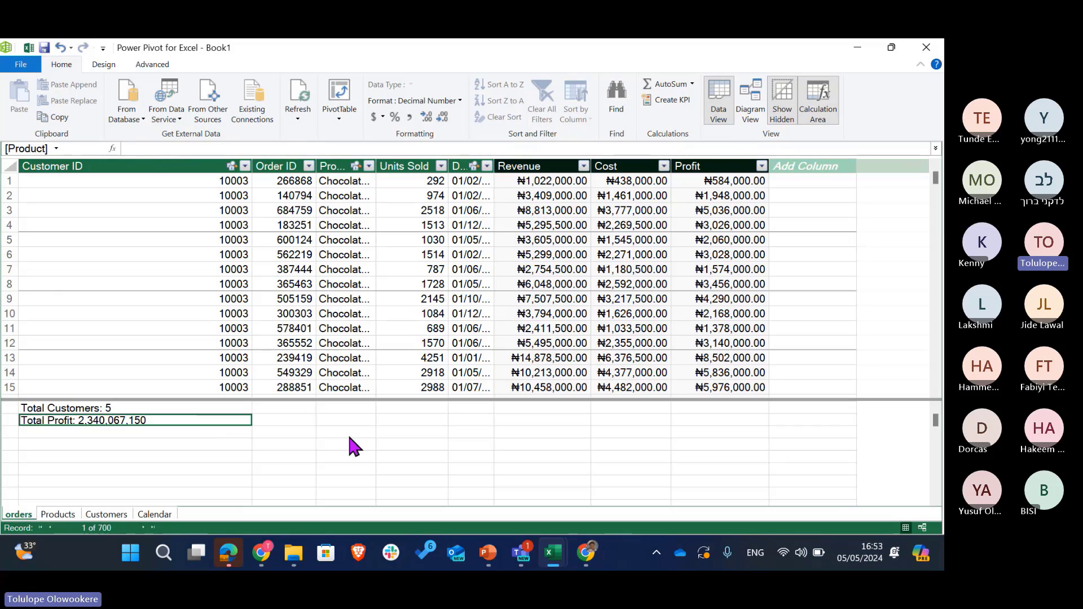
left_click(121, 420)
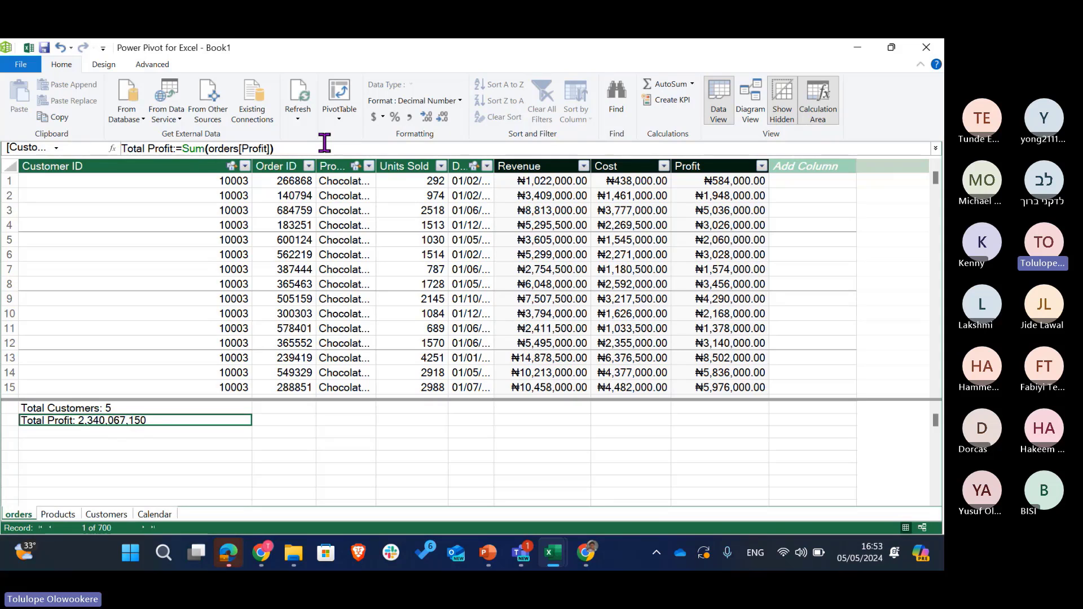
Switch to the Excel workbook and replace the Total Customers measure with Total Profit in the fiscal period PivotTable.
left_click(28, 48)
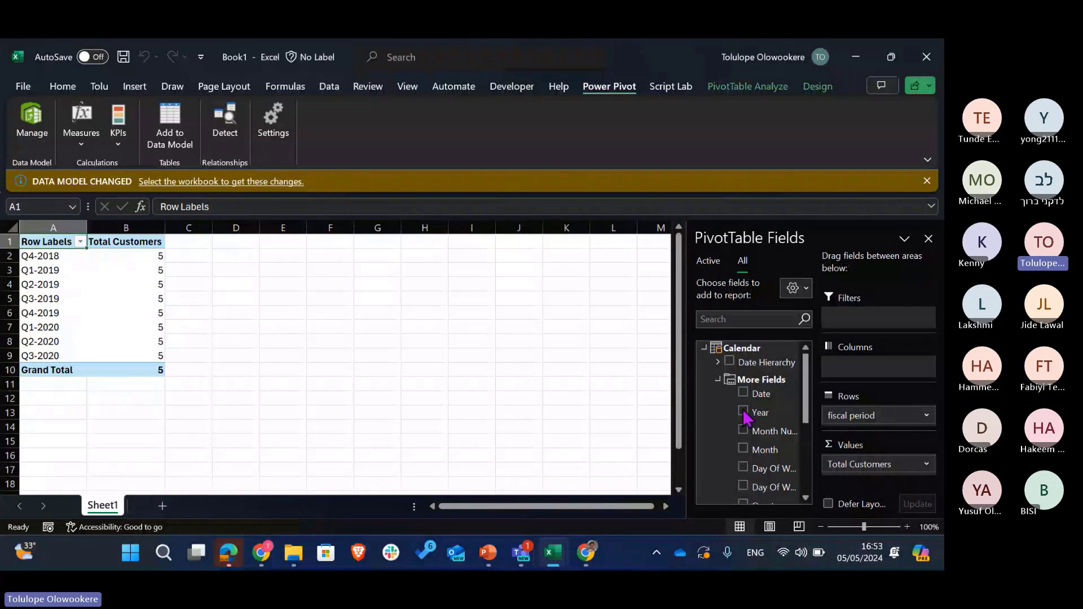
scroll(744, 417, "down", 2)
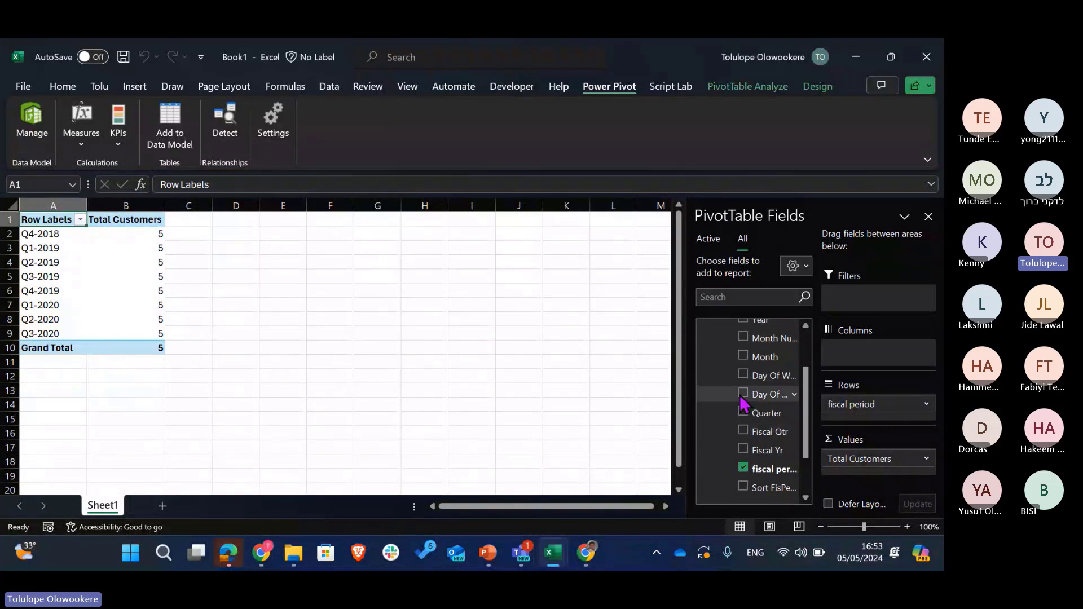
scroll(744, 400, "up", 4)
left_click(718, 358)
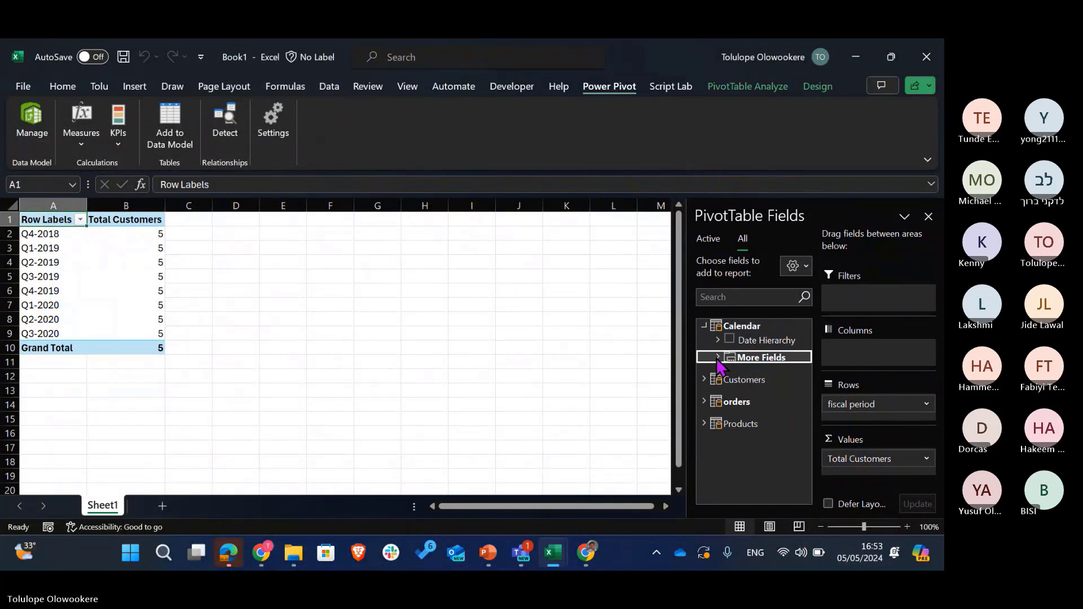
left_click(705, 326)
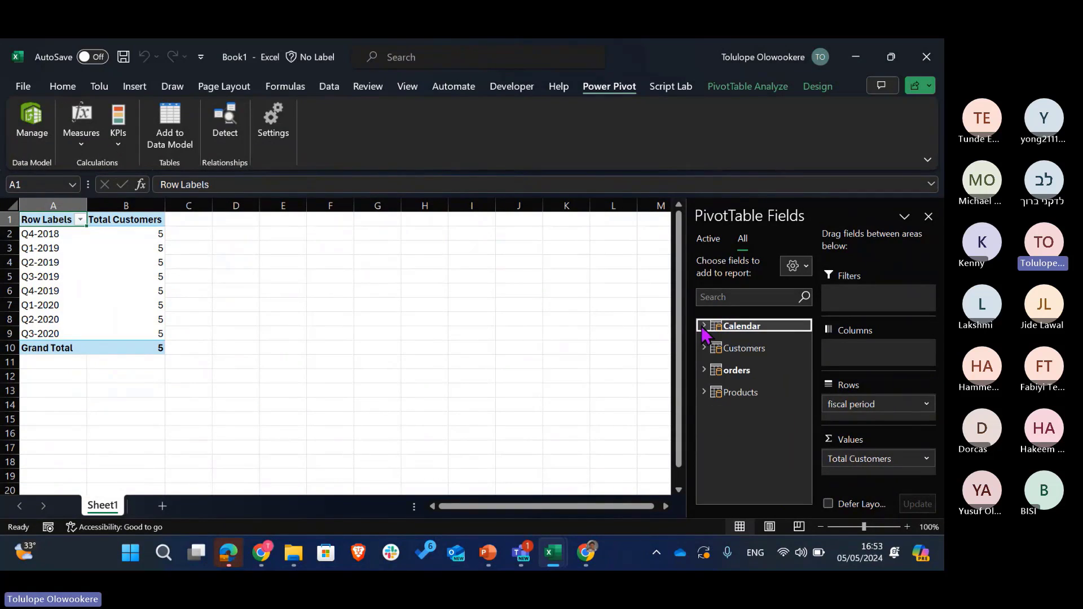
left_click(705, 370)
scroll(714, 387, "down", 1)
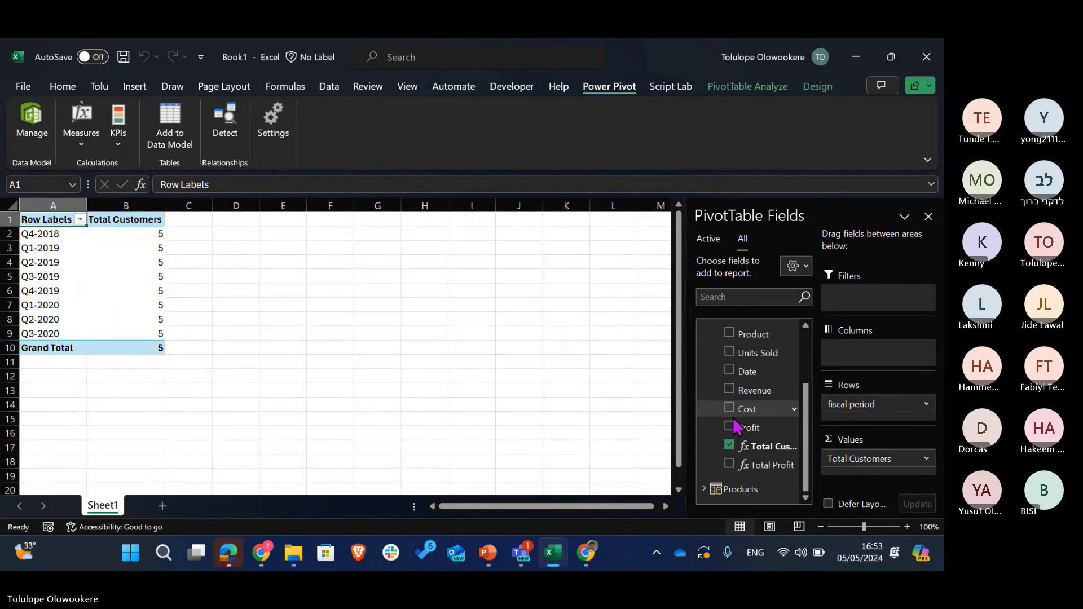
left_click(729, 446)
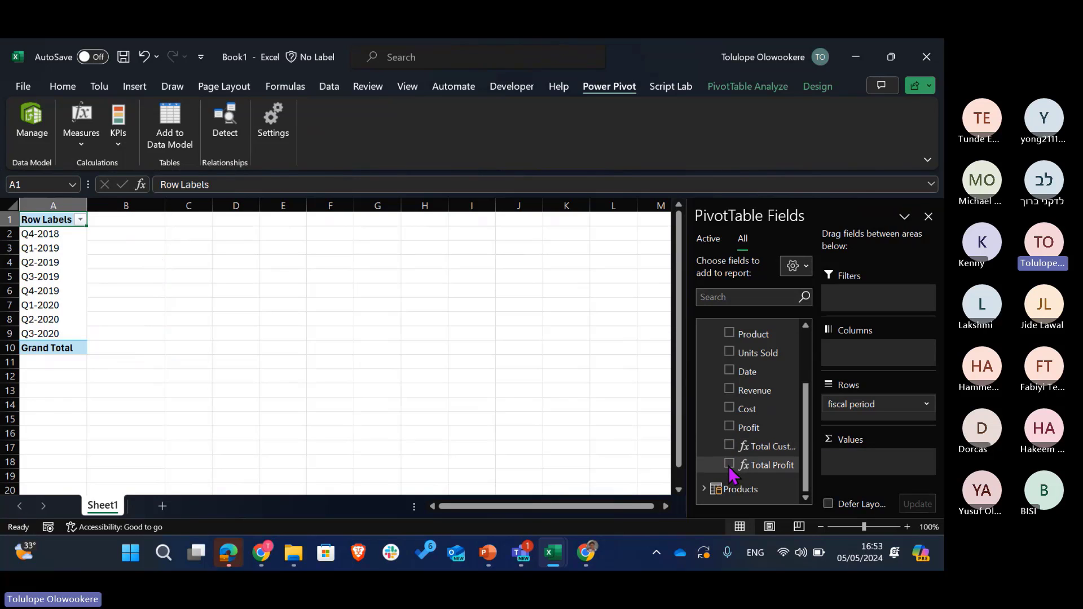
left_click(730, 465)
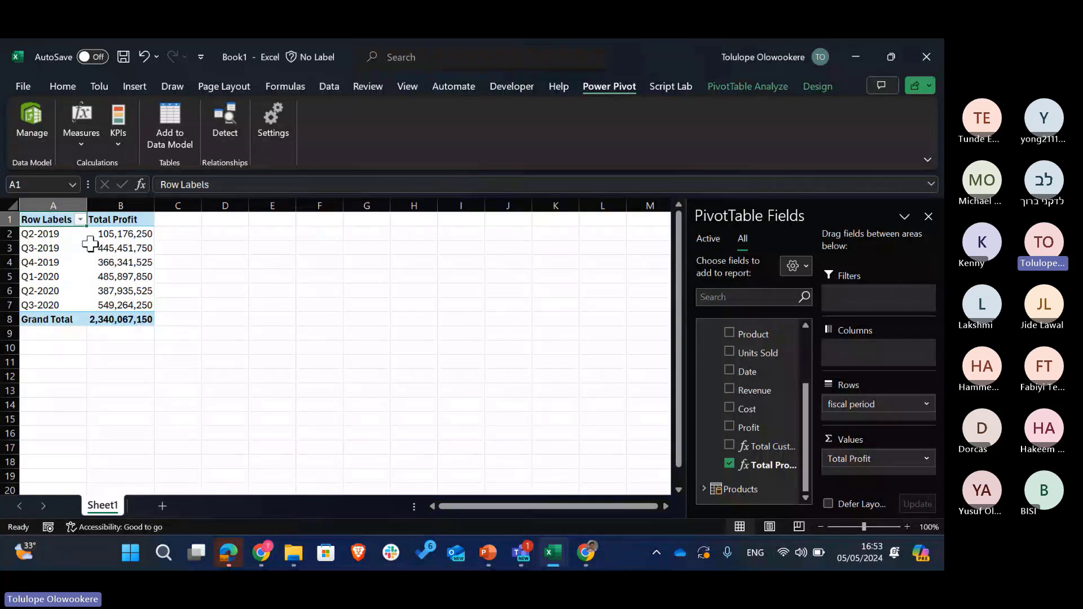
Copy the Total Profit PivotTable to cell D1 and fit column E to its contents.
mouse_move(90, 243)
mouse_move(116, 271)
left_click(106, 274)
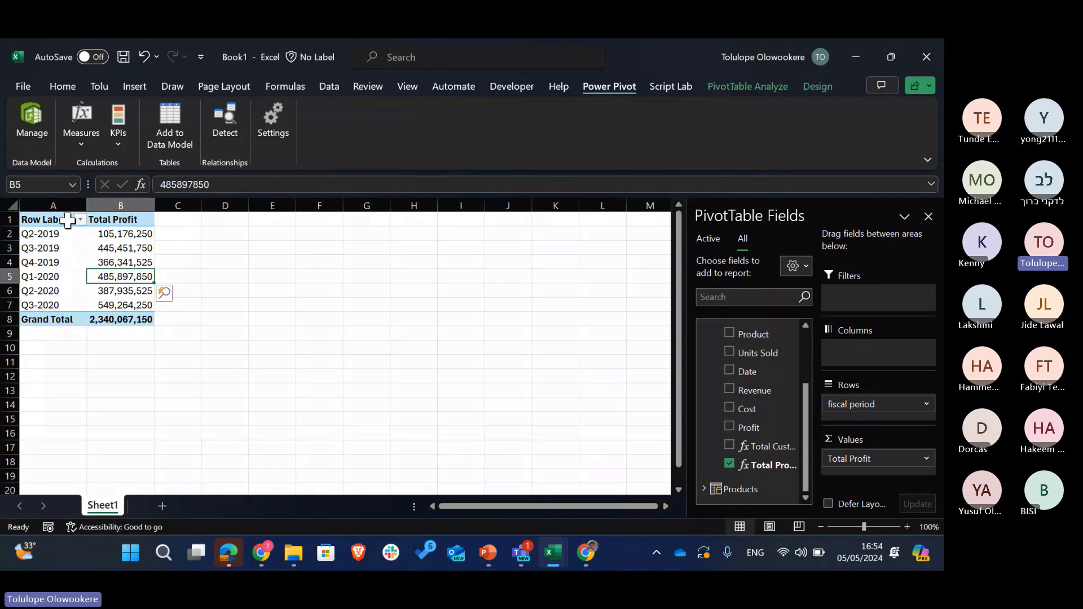
left_click_drag(63, 219, 131, 313)
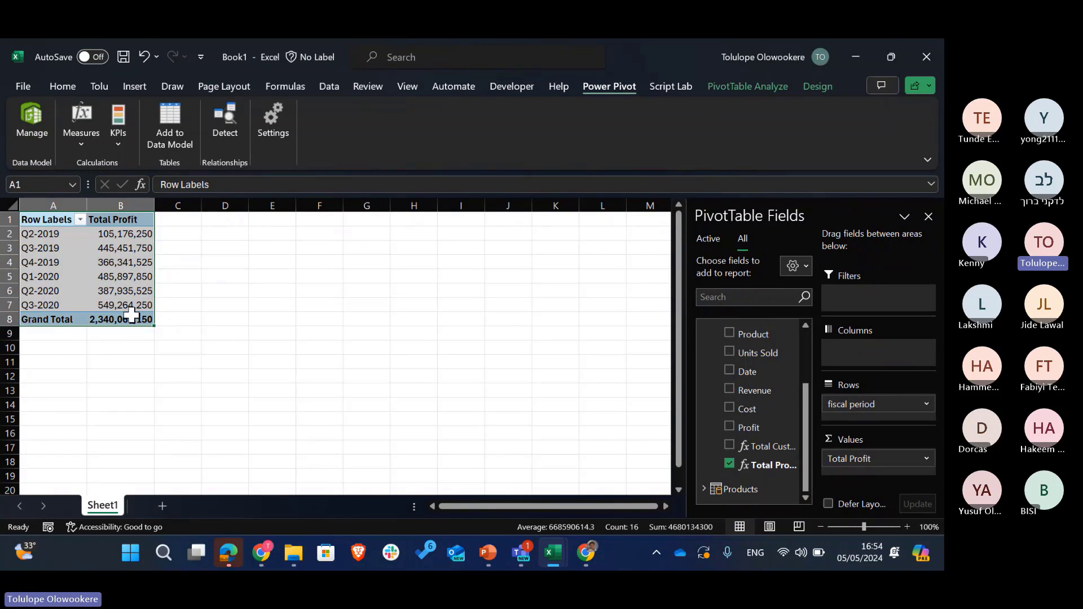
key("ctrl+c")
left_click(236, 223)
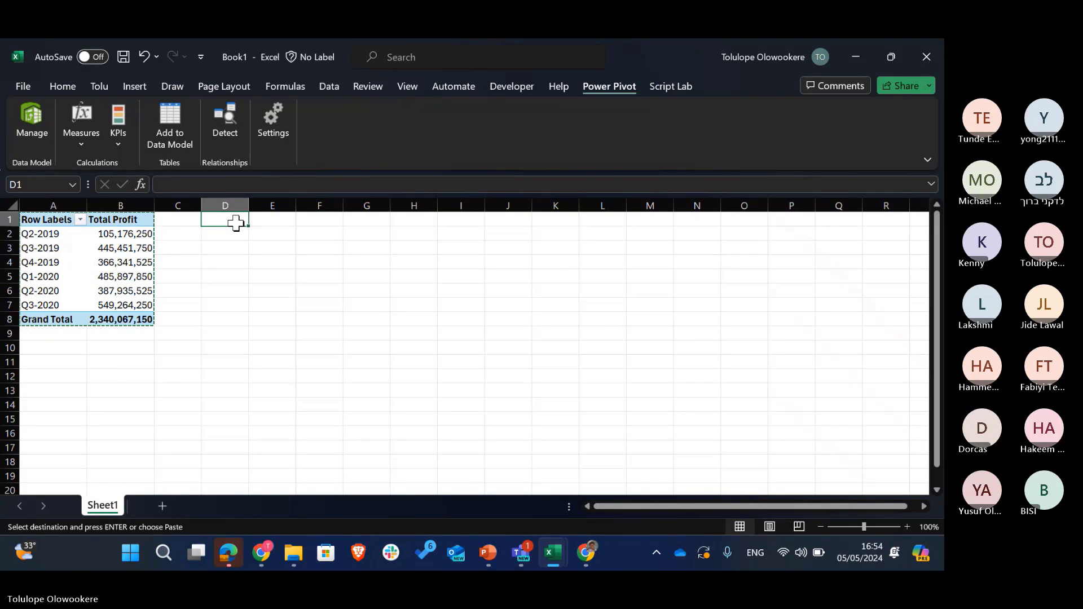
key("ctrl+v")
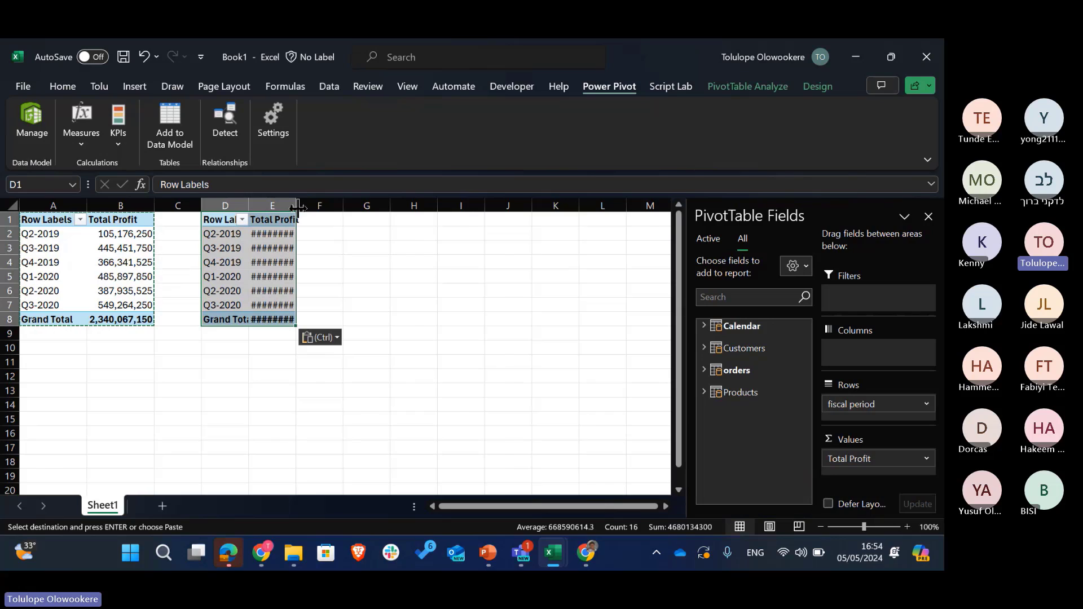
double_click(298, 209)
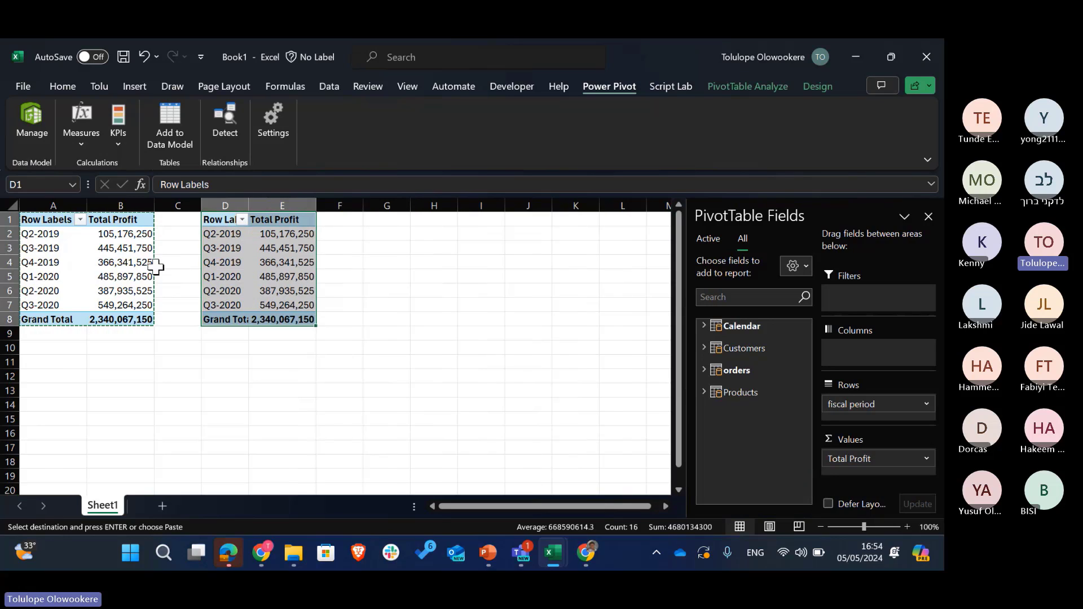
key("Escape")
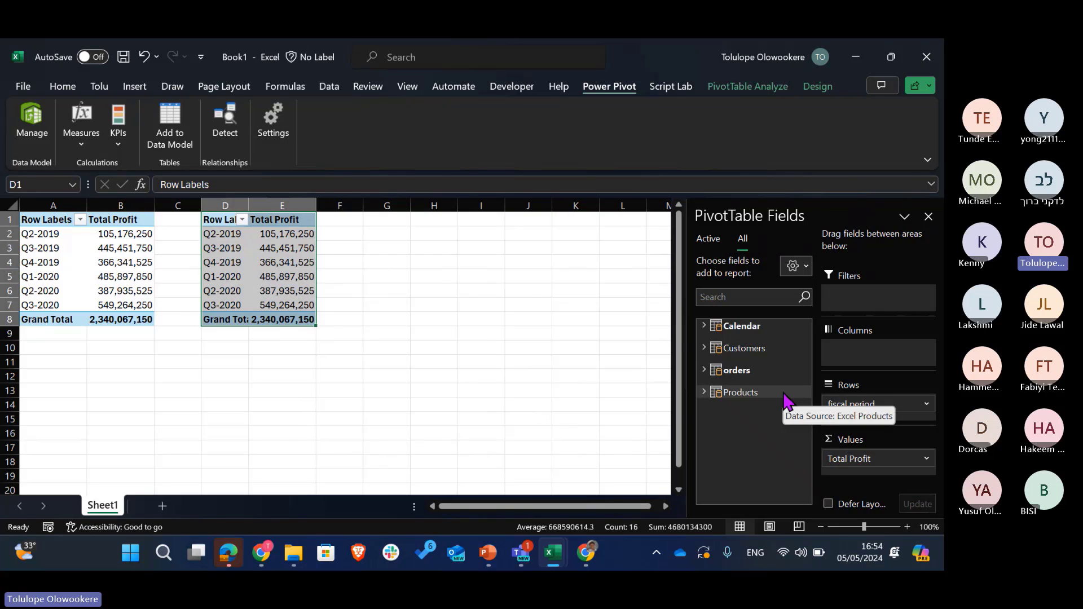
In the copied PivotTable, replace the Total Profit values with the Units Sold field from the orders table.
left_click(704, 370)
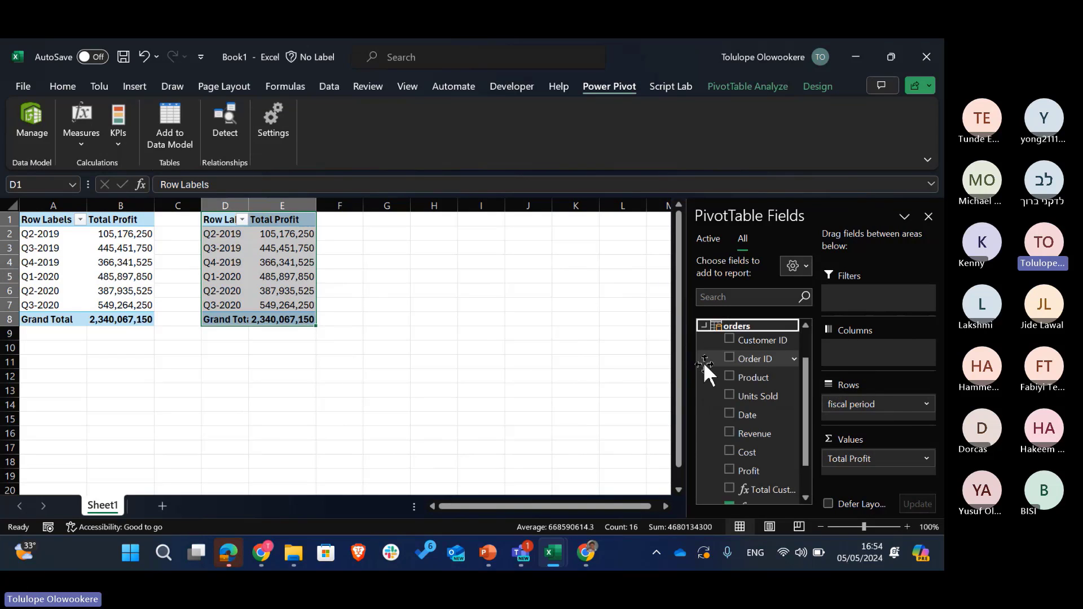
left_click(703, 328)
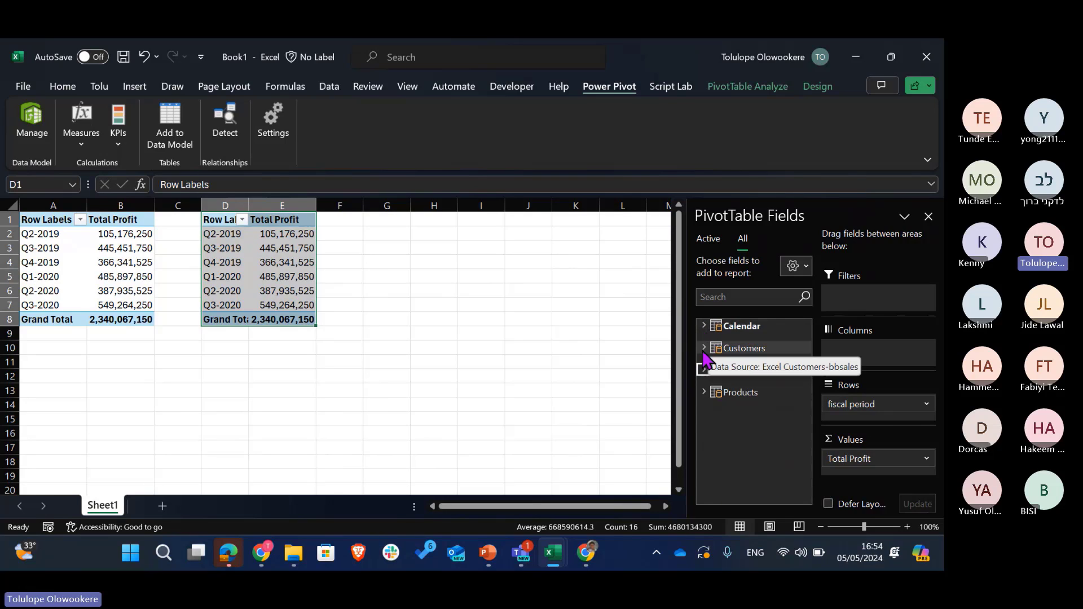
left_click(704, 371)
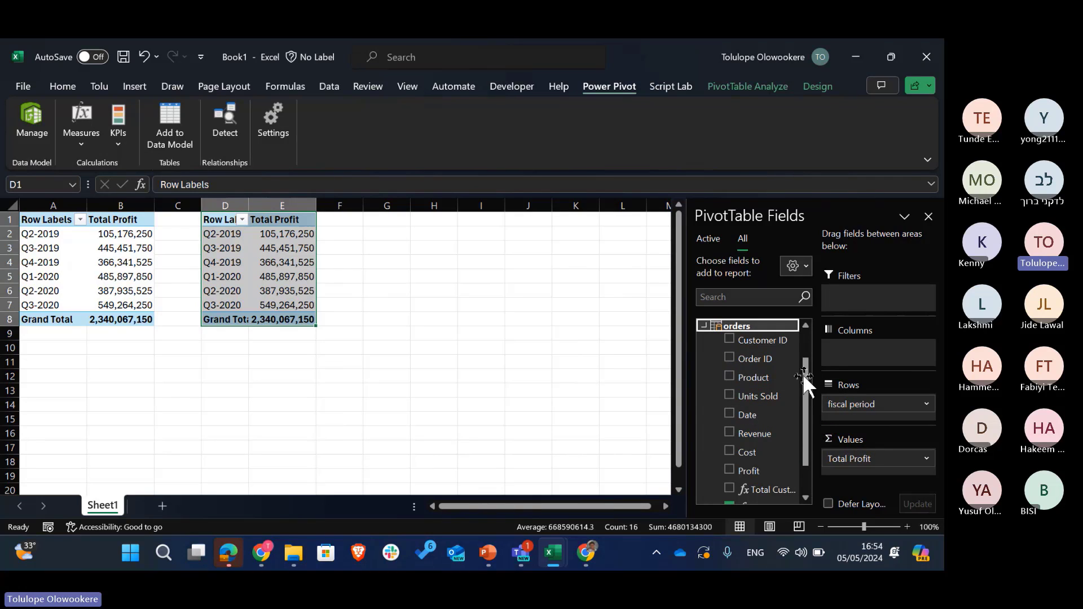
left_click_drag(869, 455, 565, 389)
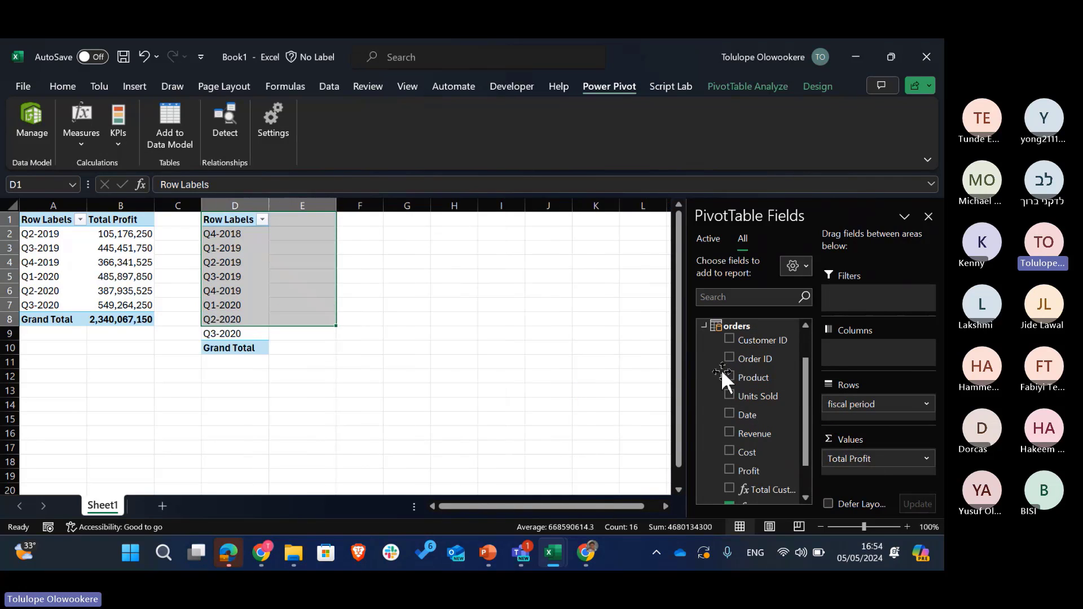
left_click_drag(759, 397, 863, 463)
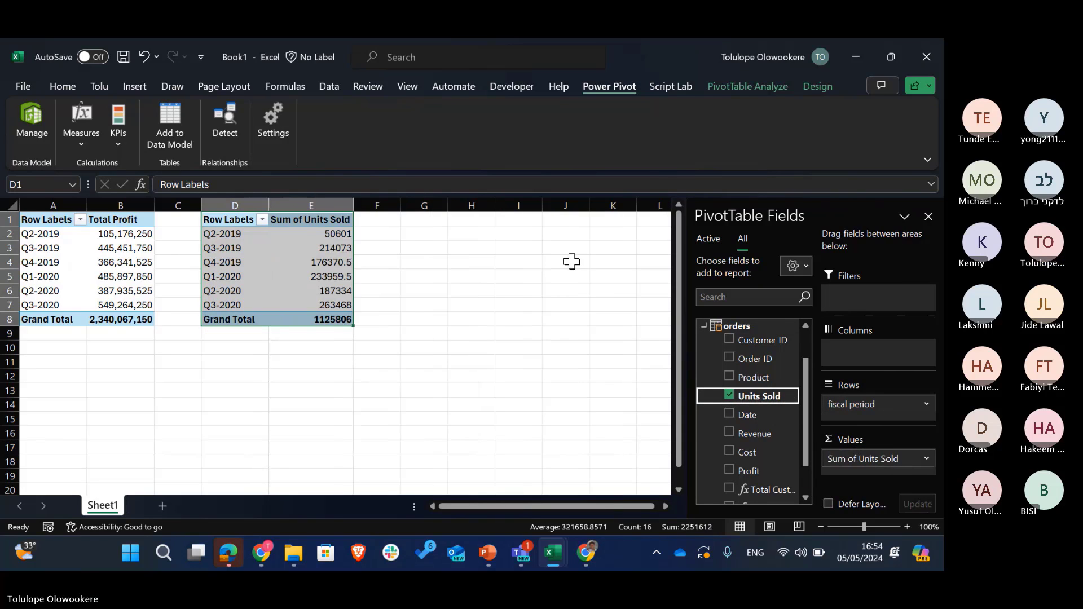
Summarize the Units Sold values by Count in the copied PivotTable.
left_click(896, 459)
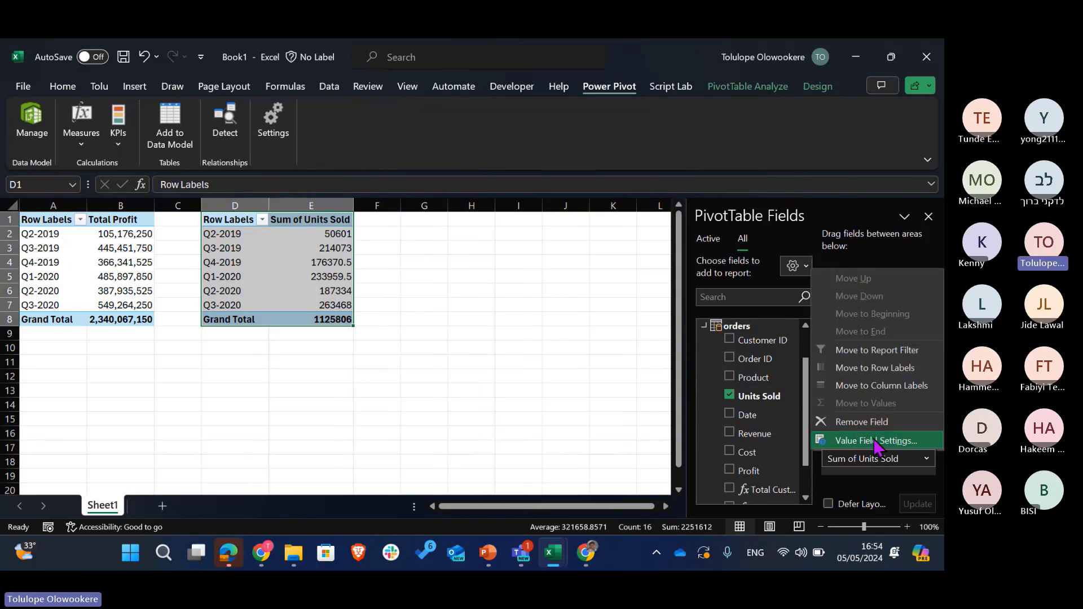
left_click(876, 441)
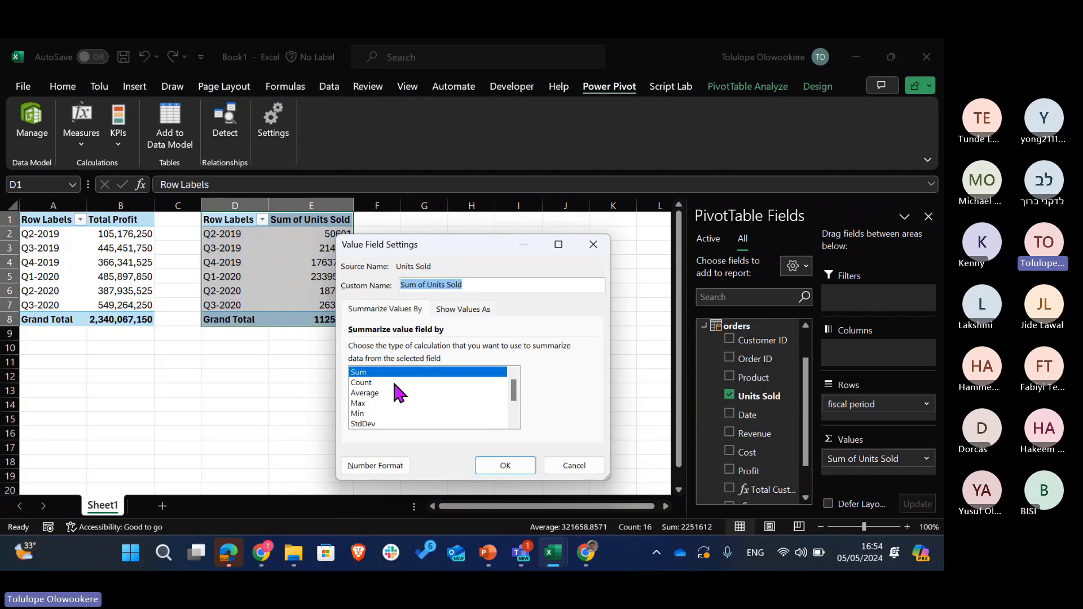
left_click(395, 384)
left_click(506, 466)
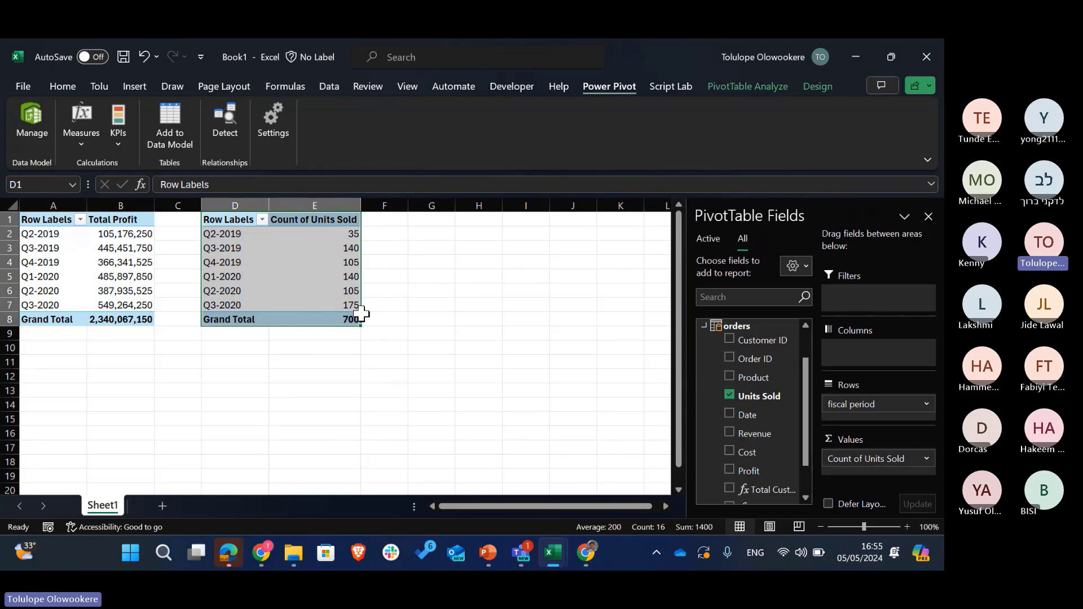
left_click(411, 347)
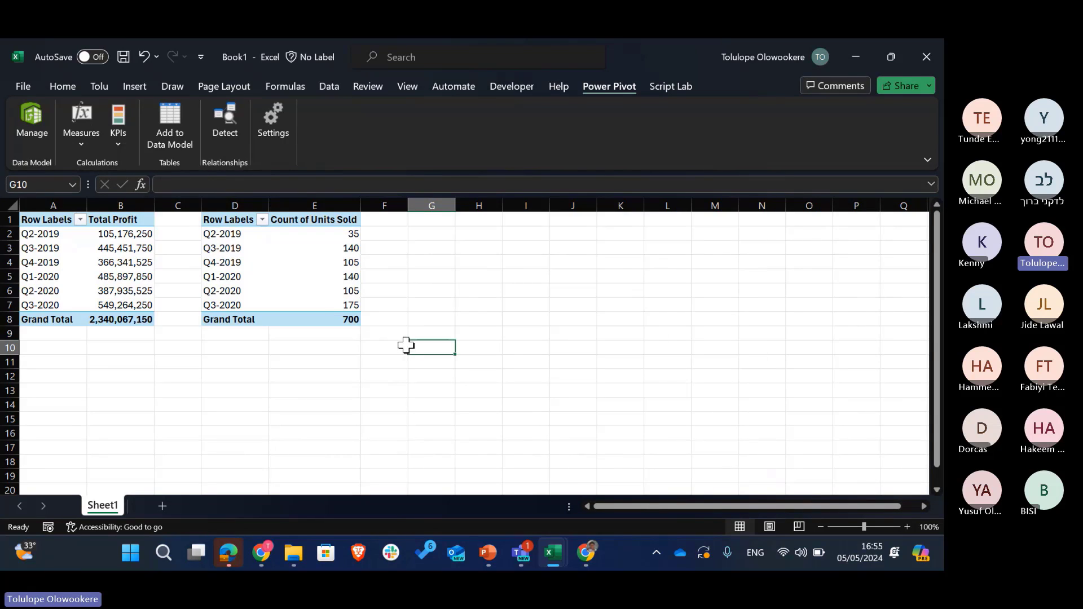
Move the Count of Units Sold PivotTable to cell G1 and fit columns G and H to their contents.
left_click(319, 279)
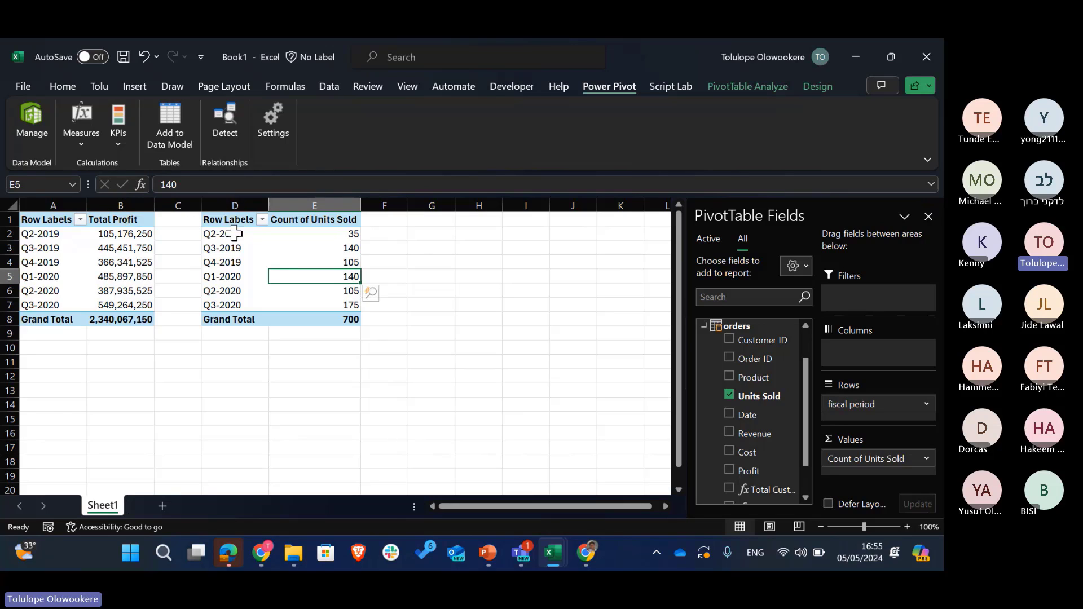
left_click_drag(244, 219, 322, 318)
key("ctrl+c")
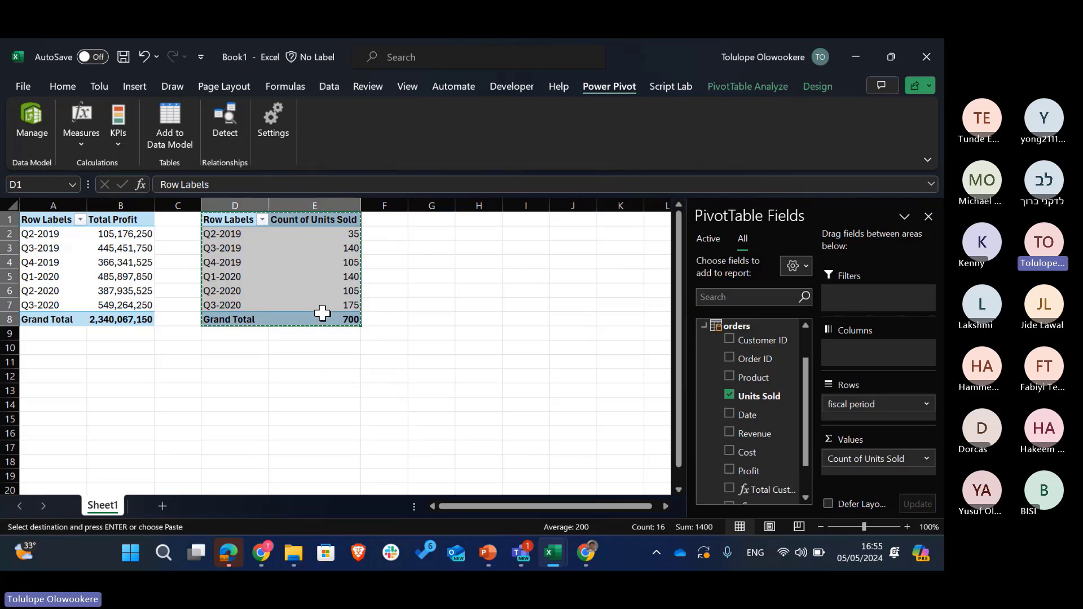
left_click(440, 223)
key("Return")
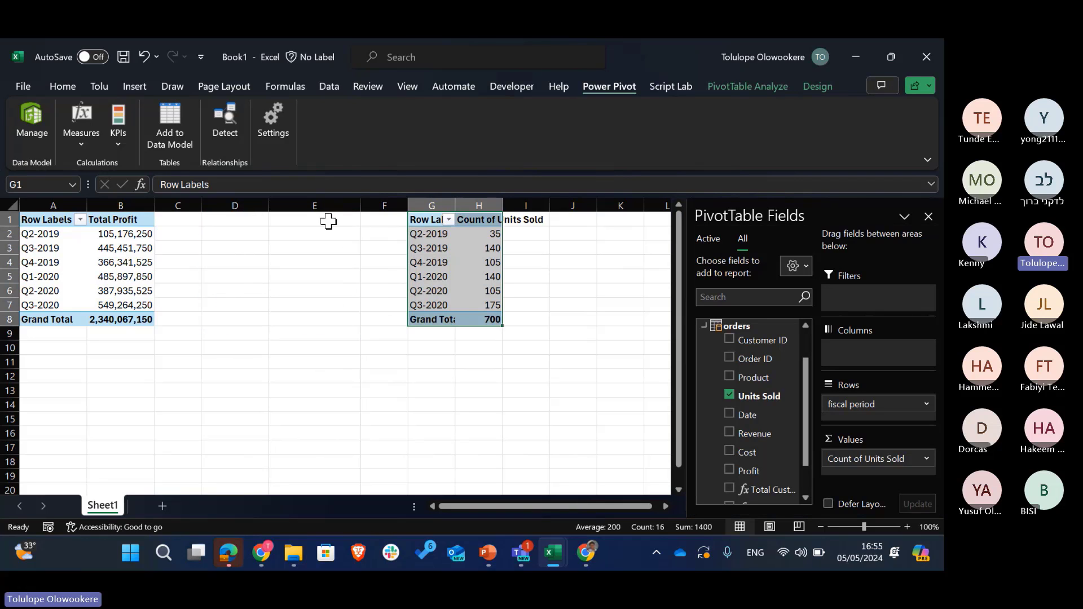
double_click(502, 205)
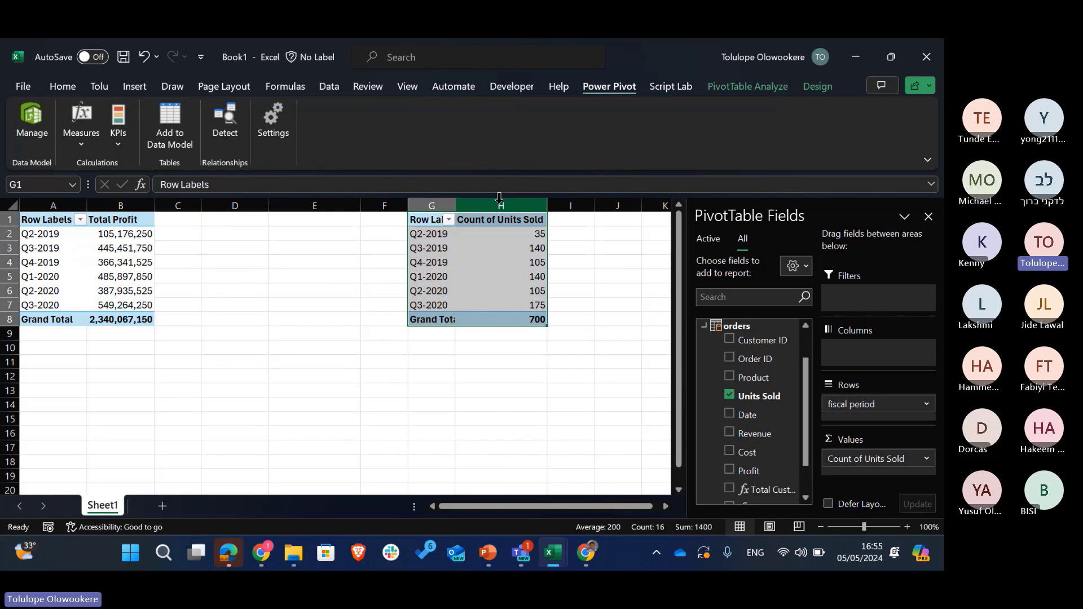
double_click(455, 205)
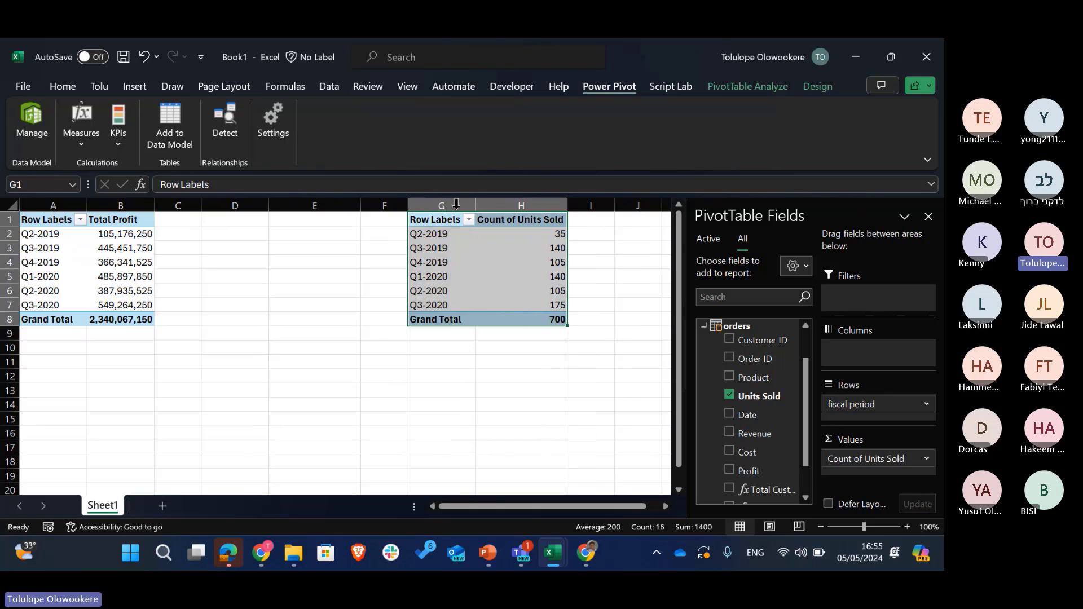
Start a new KPI for the Total Profit PivotTable with the Total Profit measure as its base field.
left_click(47, 233)
left_click(116, 276)
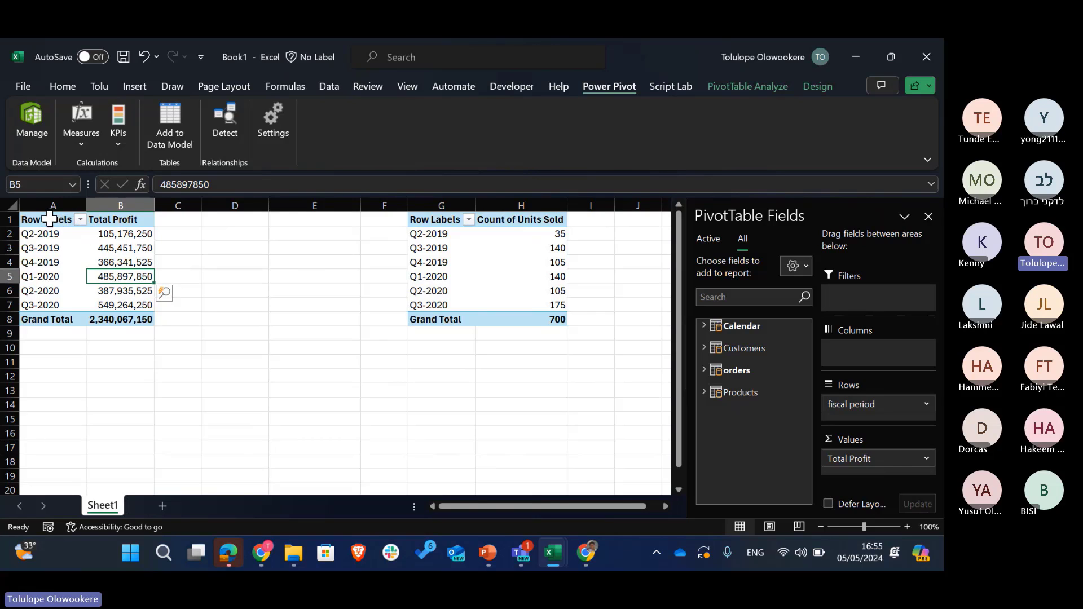
left_click(55, 221)
left_click(110, 246)
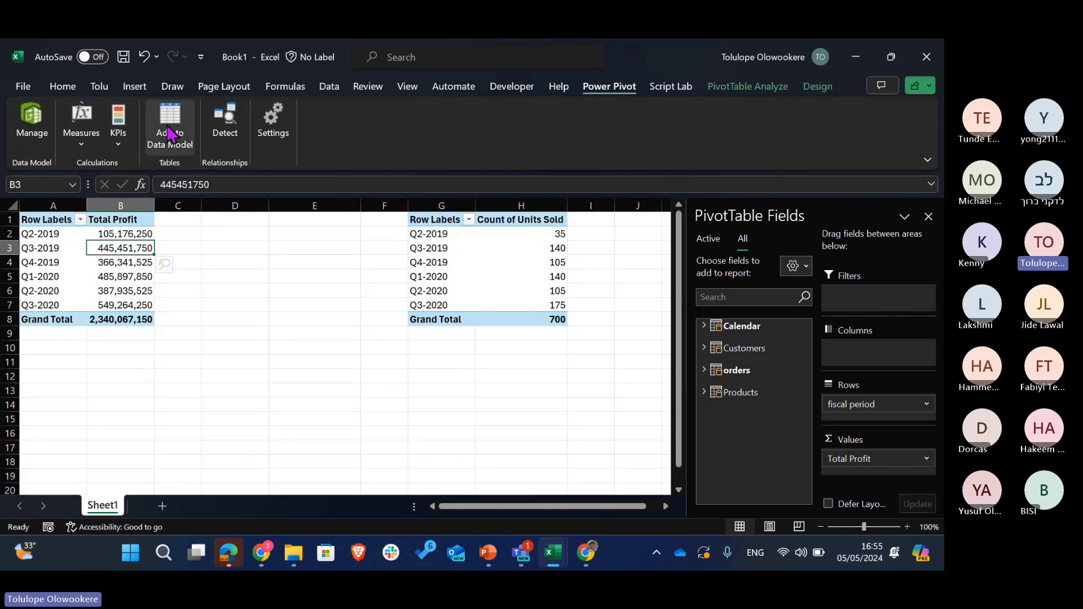
left_click(117, 148)
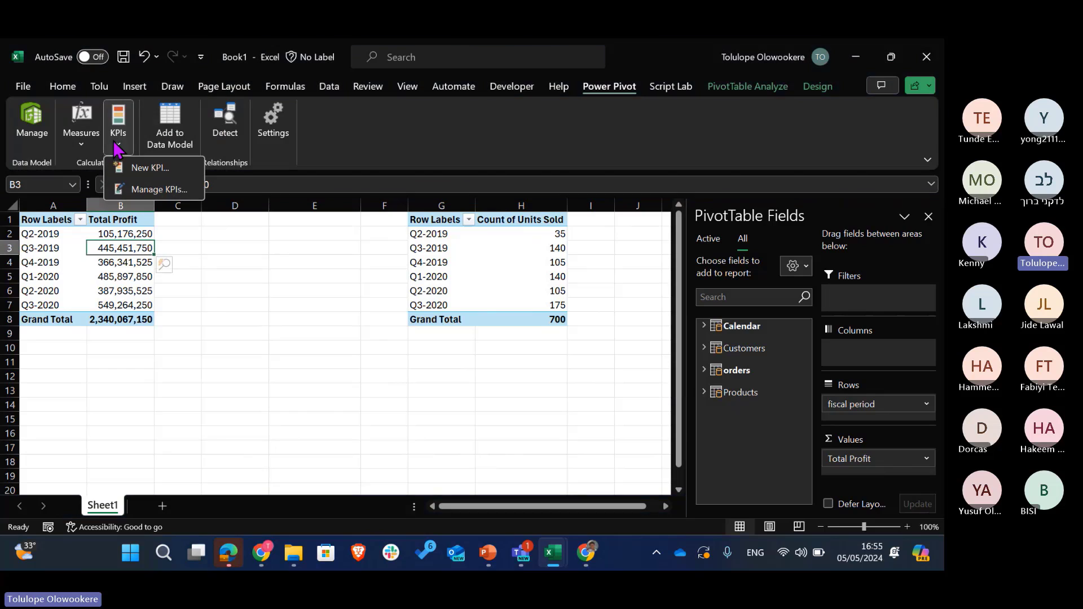
left_click(158, 170)
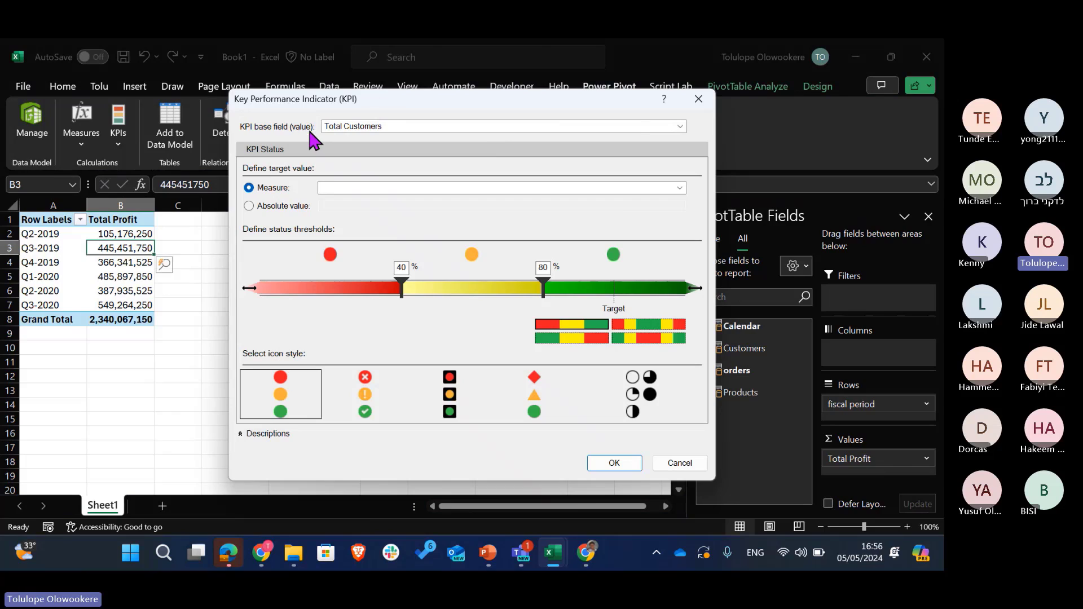
left_click(681, 126)
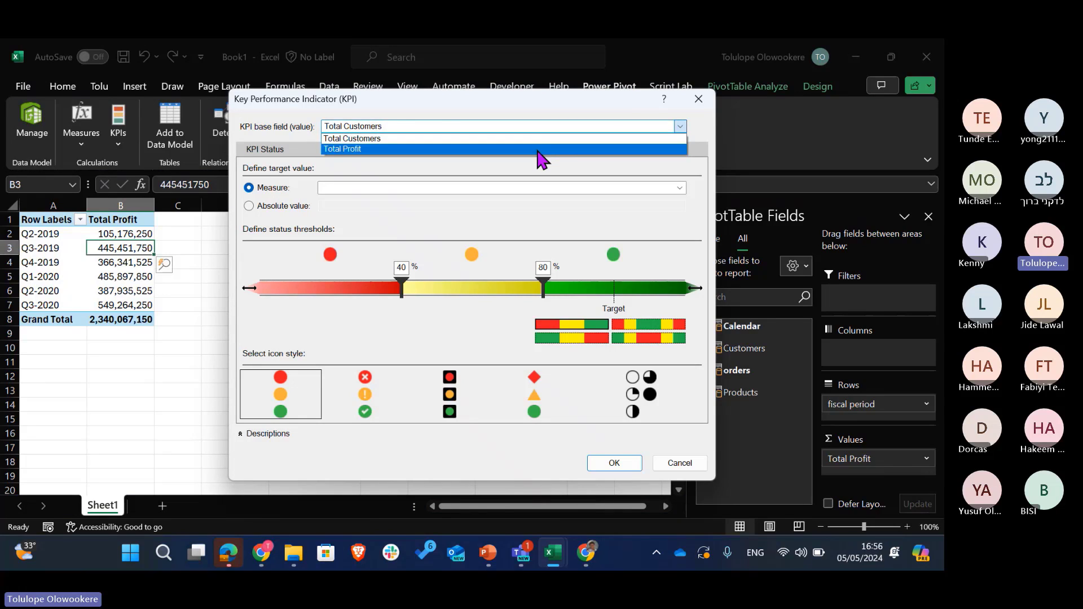
left_click(538, 150)
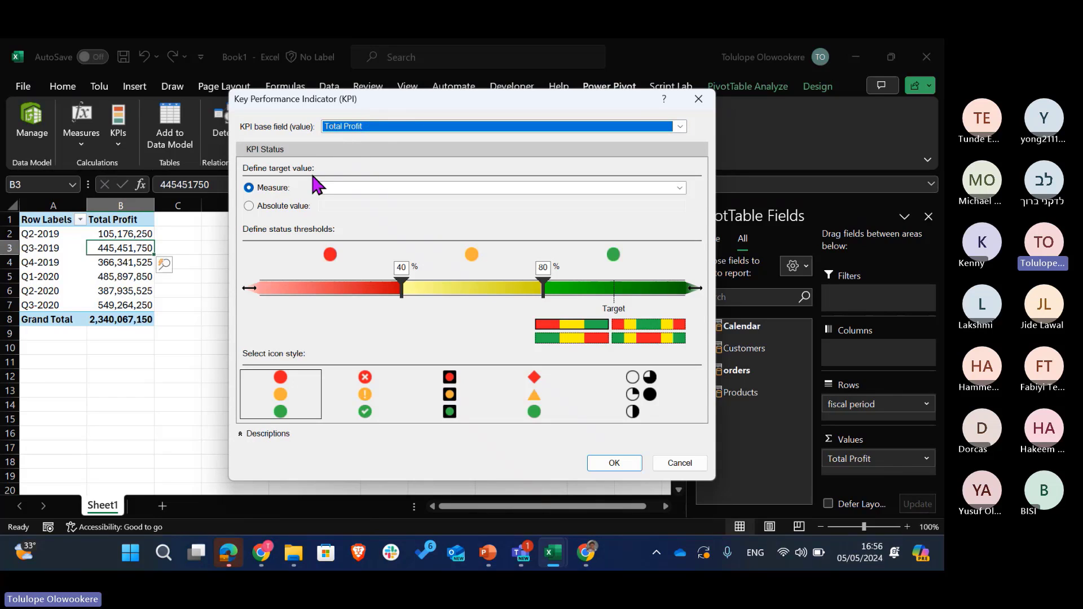
Define the KPI target as an absolute value of 400000000.
left_click(287, 208)
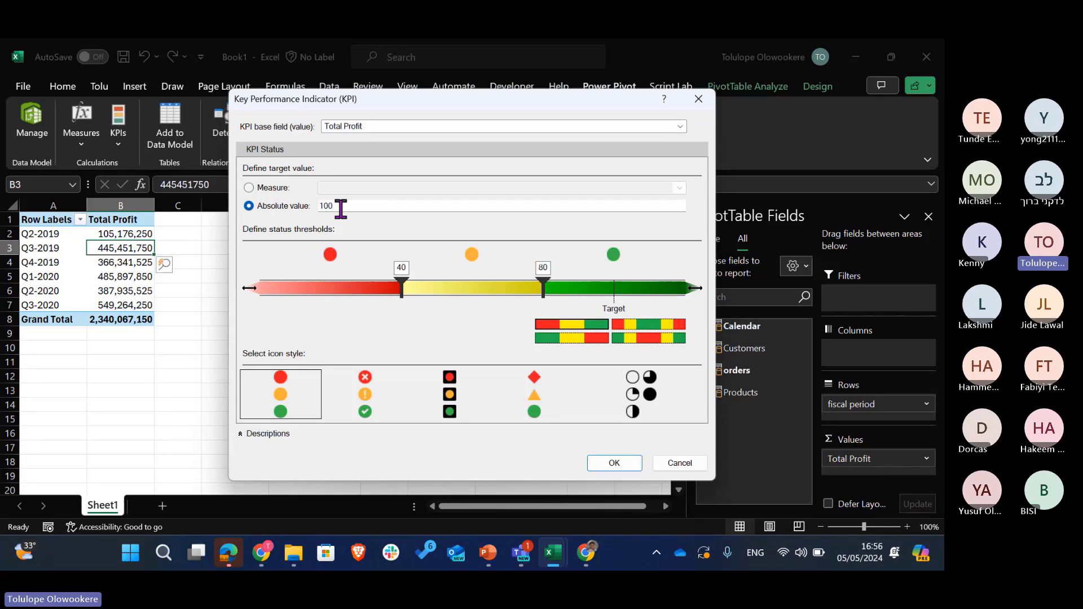
double_click(342, 208)
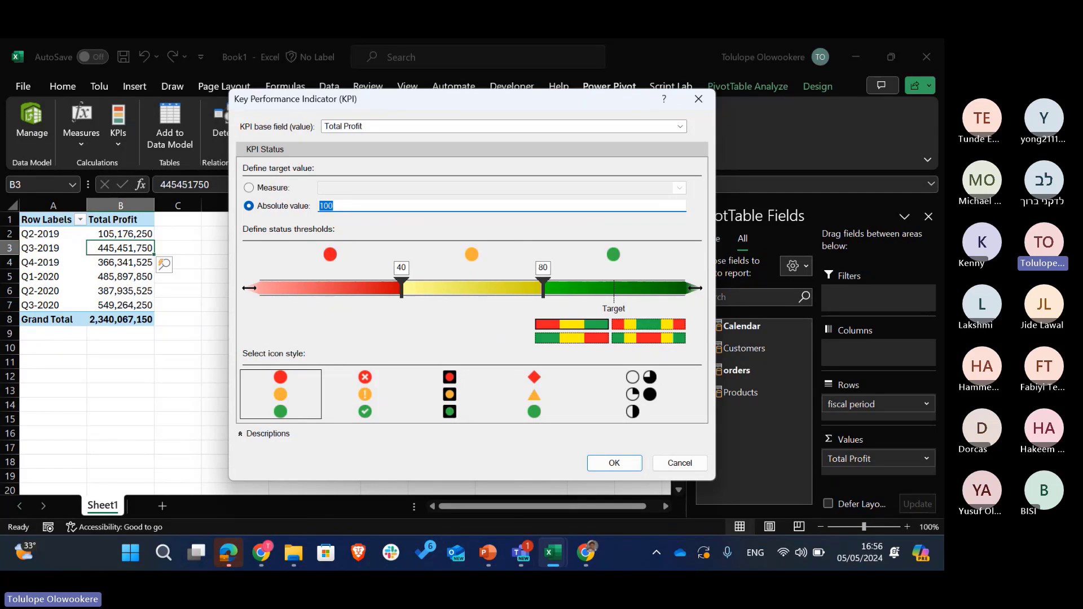
type("400000")
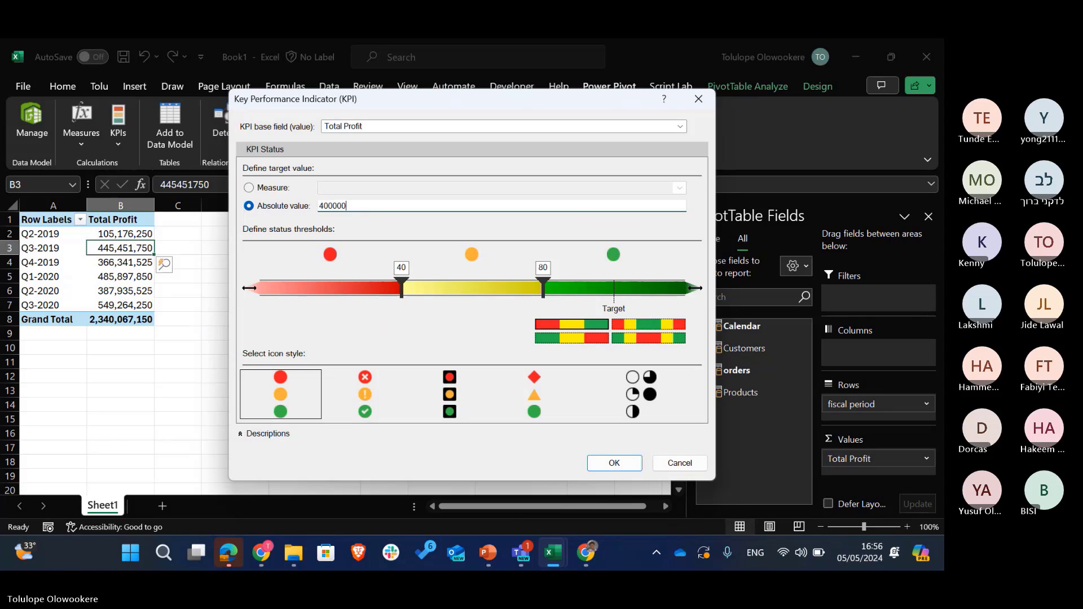
type("000")
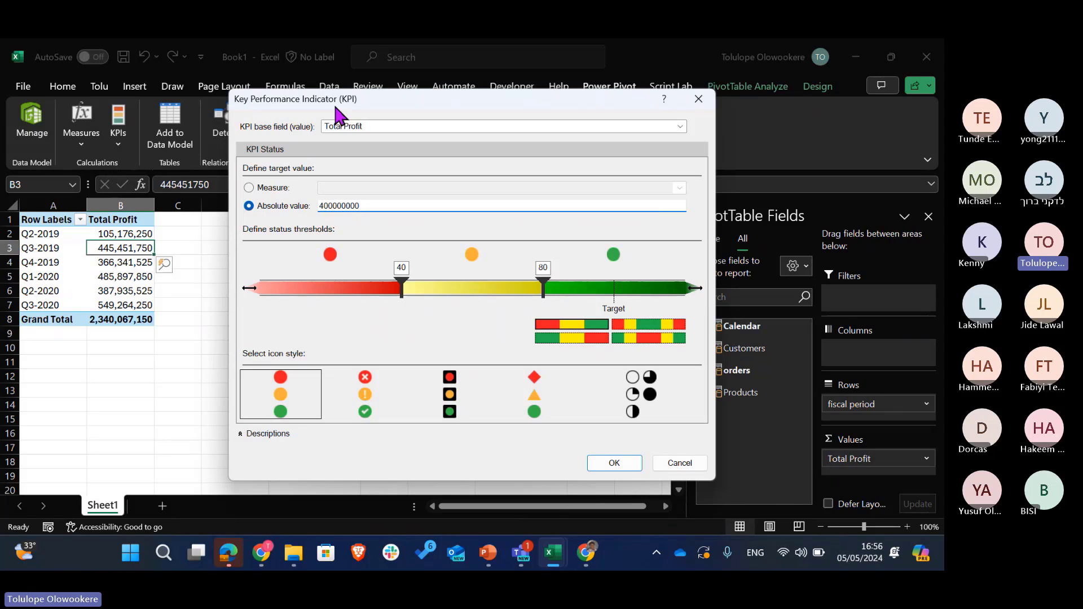
double_click(349, 206)
key("BackSpace")
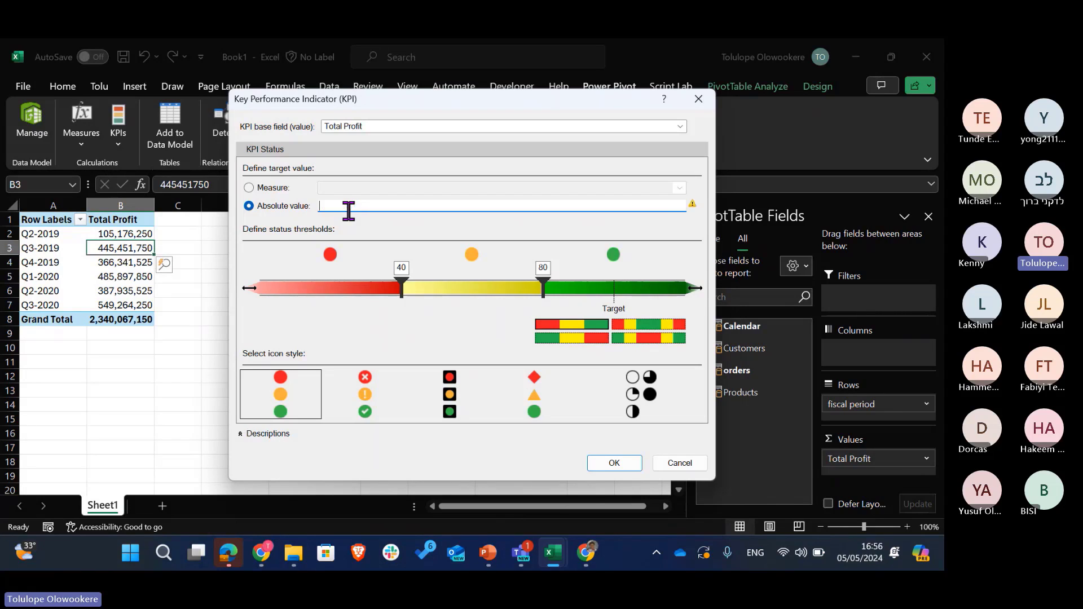
type("4")
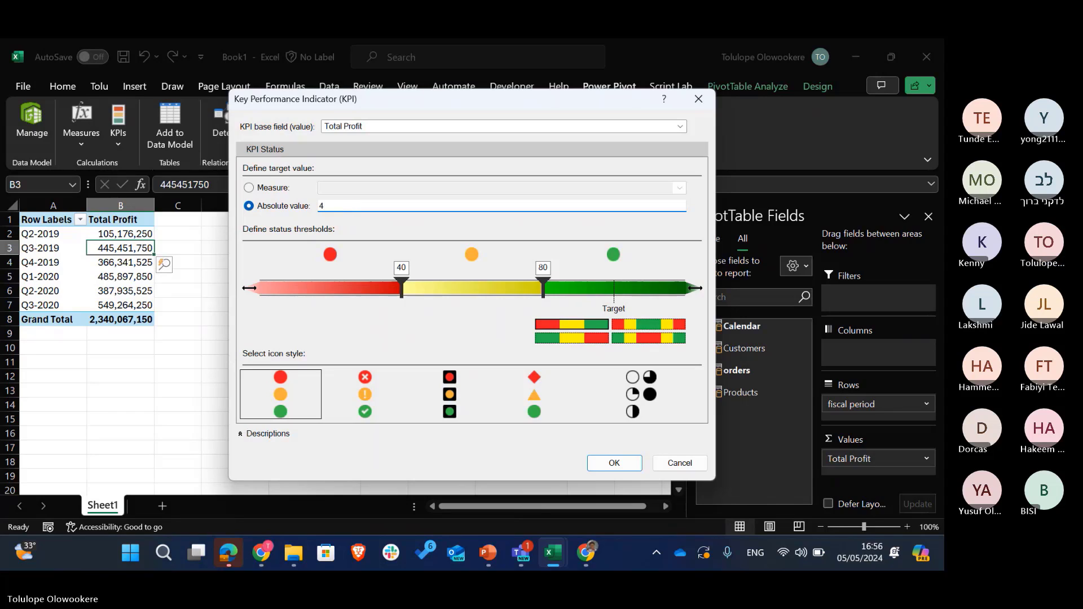
type("00000000")
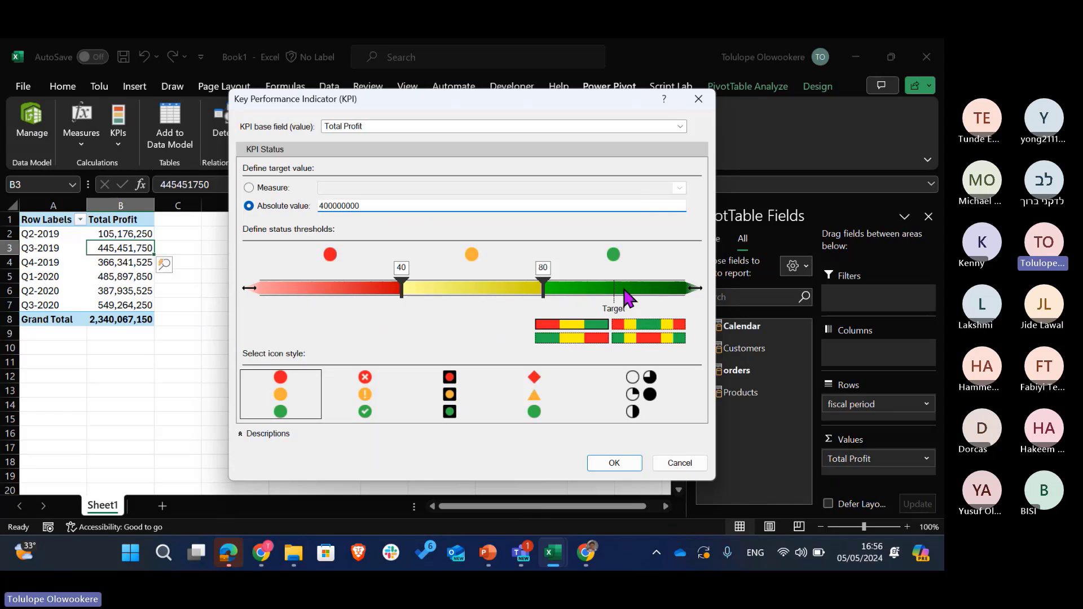
Set the KPI status thresholds to 300000000 and 400000000 and create the KPI.
left_click(455, 315)
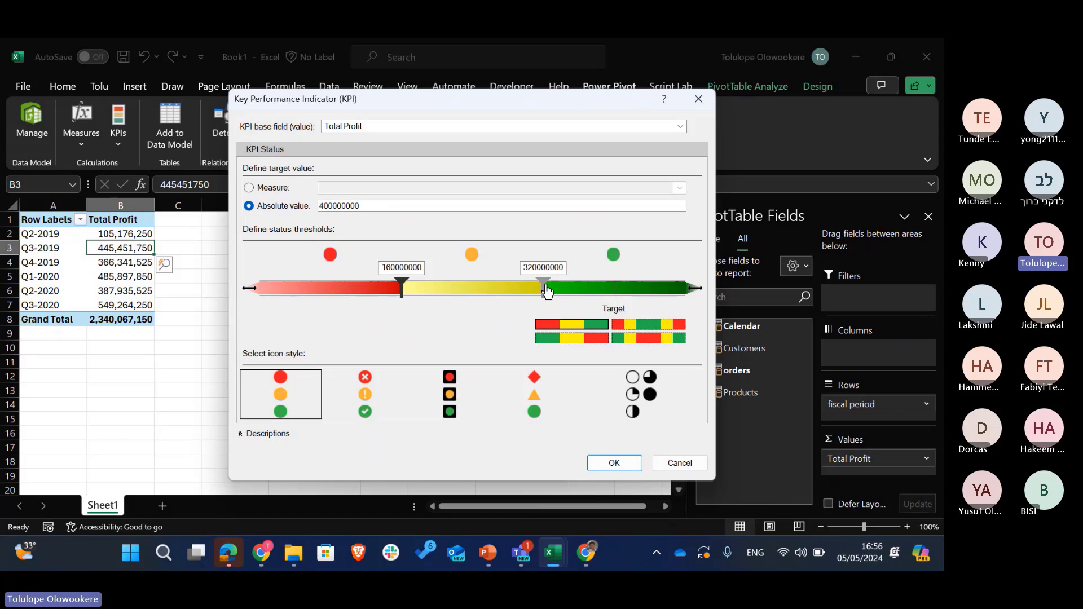
left_click_drag(544, 289, 616, 299)
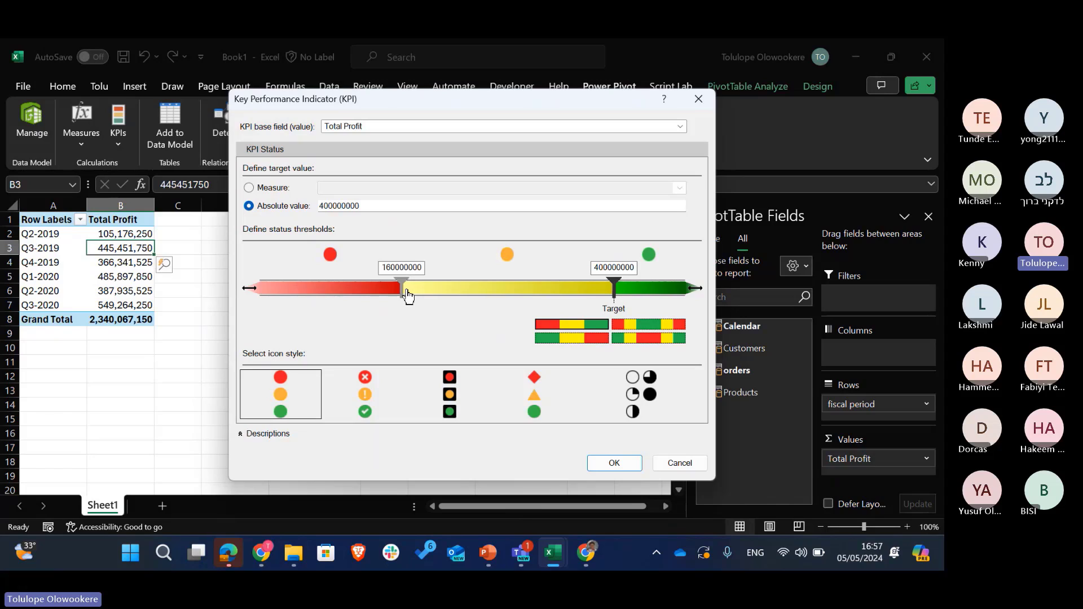
left_click_drag(408, 295, 529, 303)
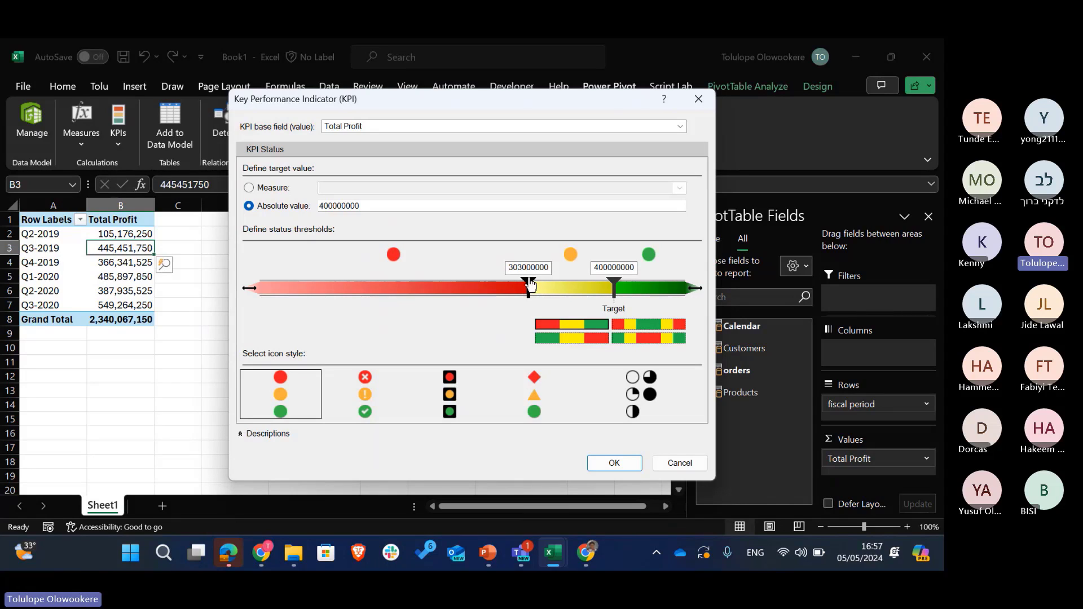
left_click_drag(531, 286, 525, 286)
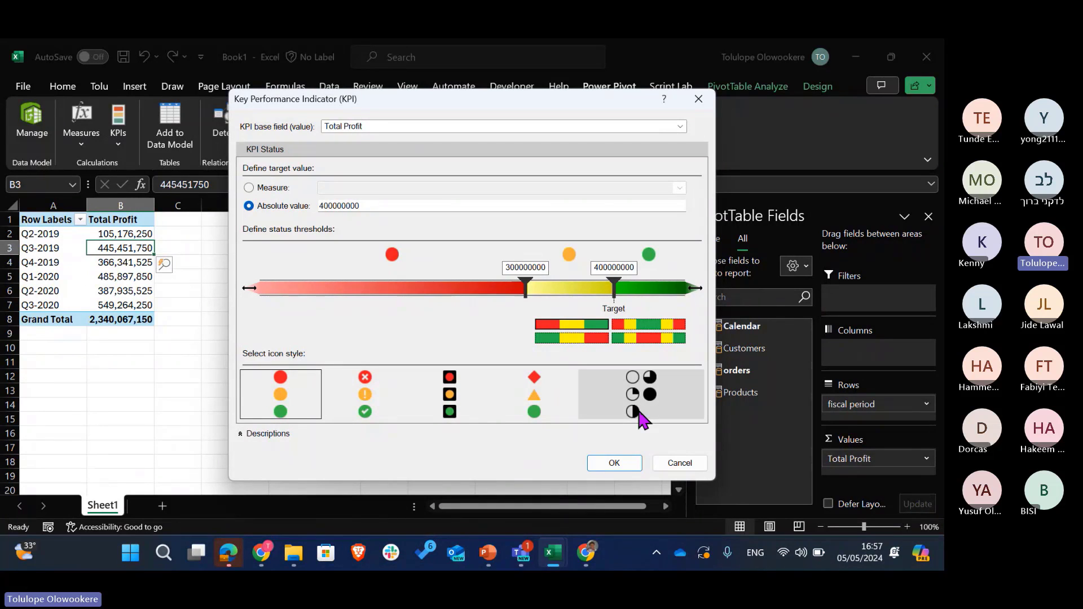
left_click(612, 464)
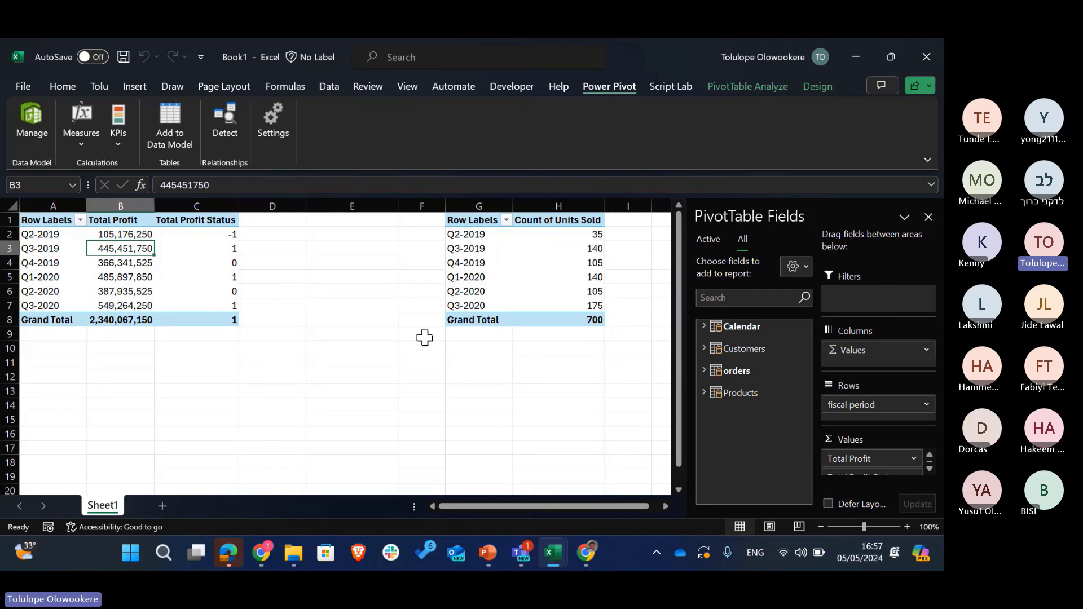
In the orders table's Total Profit KPI, remove Value and Status from the PivotTable and add Value back.
left_click(703, 374)
scroll(753, 455, "down", 2)
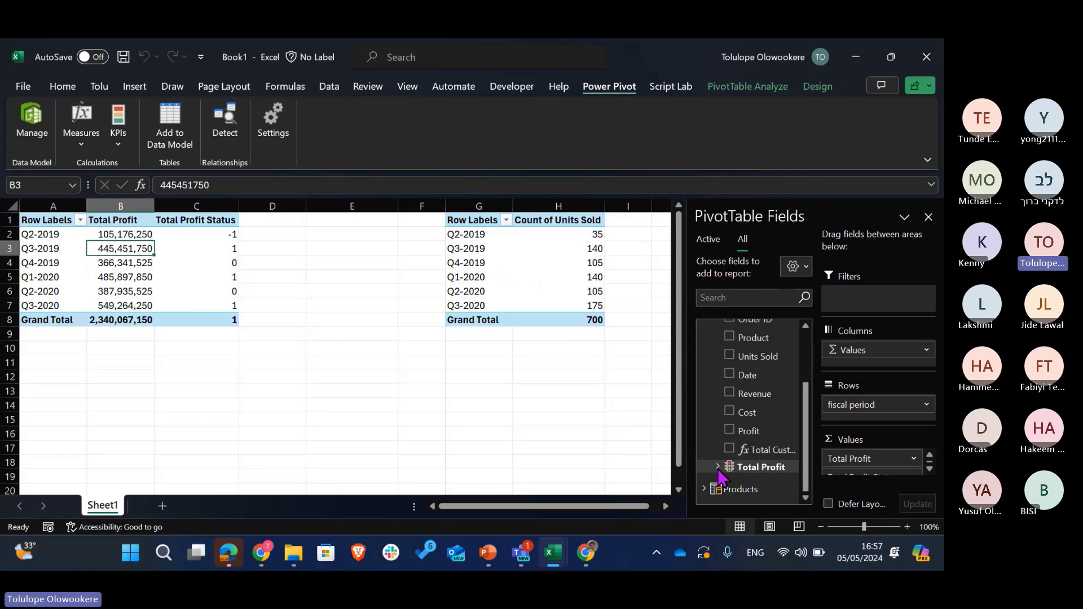
left_click(677, 465)
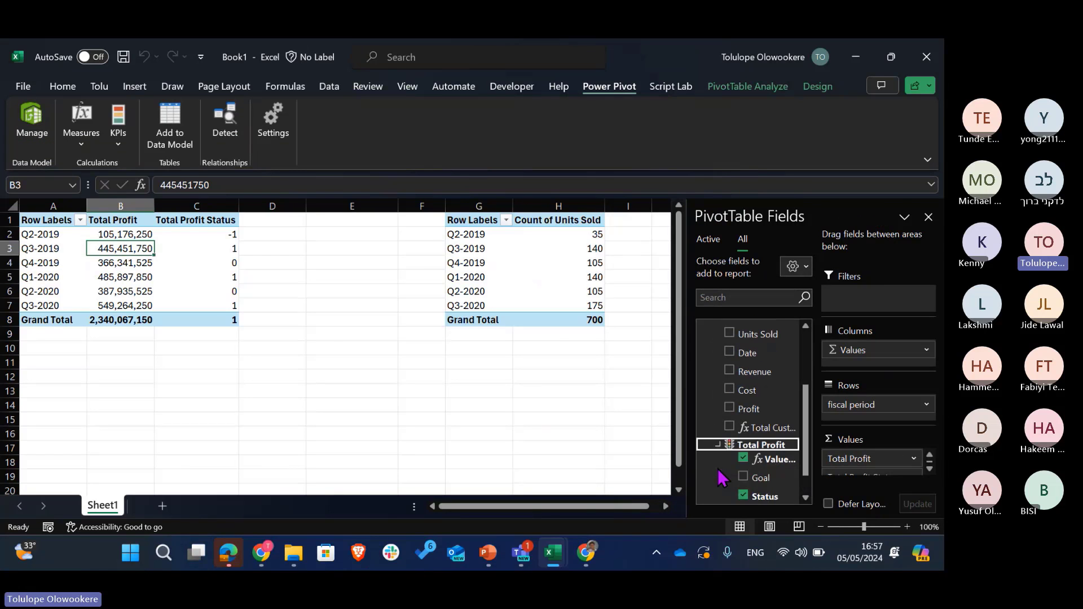
scroll(722, 479, "down", 2)
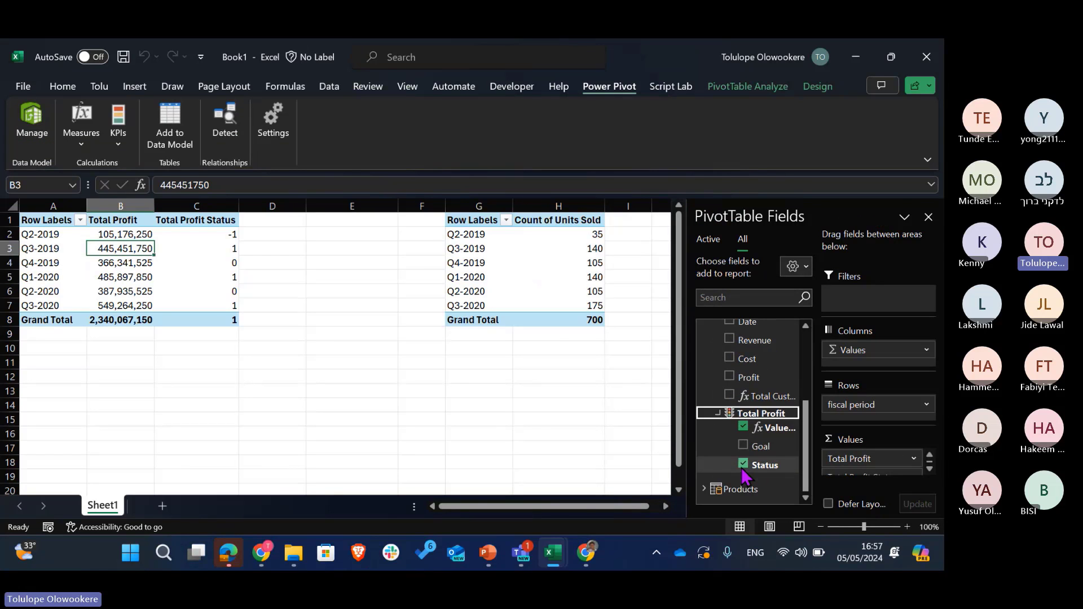
left_click(744, 428)
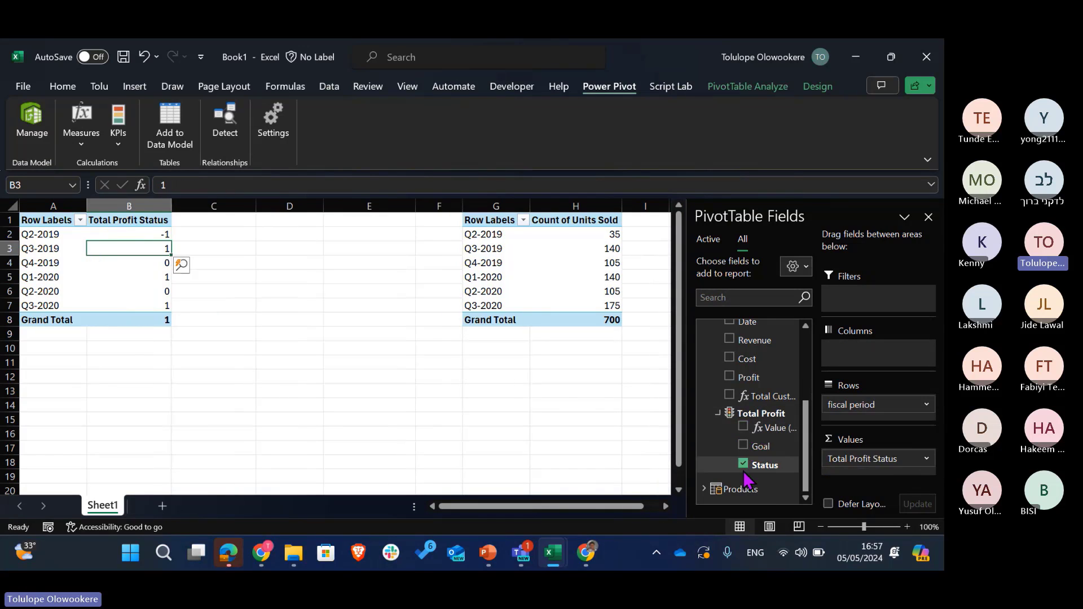
left_click(743, 464)
left_click(744, 428)
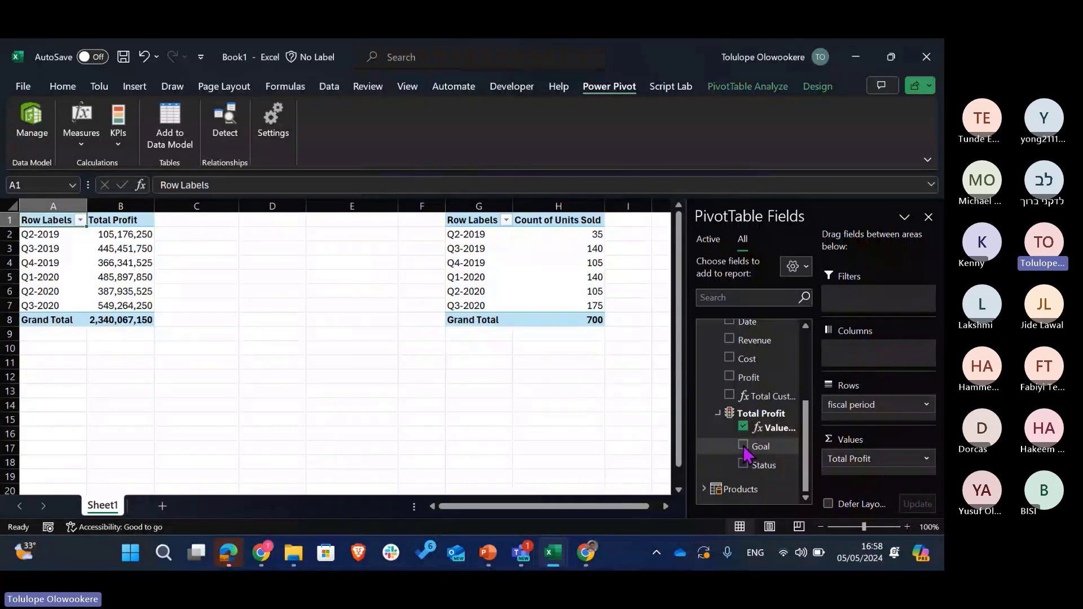
Try the KPI's Goal field in the PivotTable, remove it, and add the Status field again.
left_click(743, 447)
left_click(744, 447)
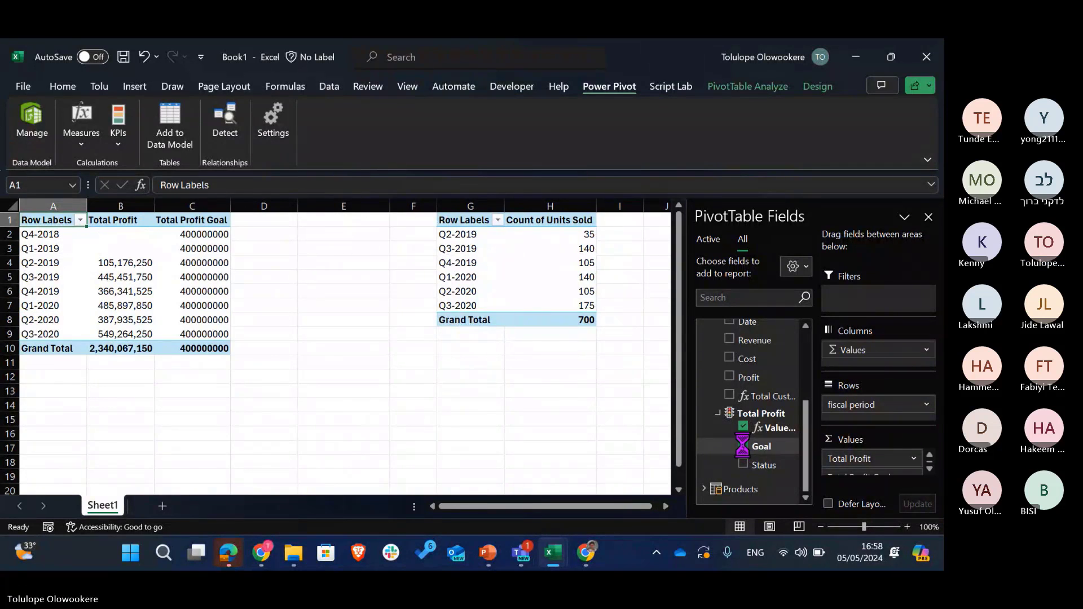
left_click(744, 464)
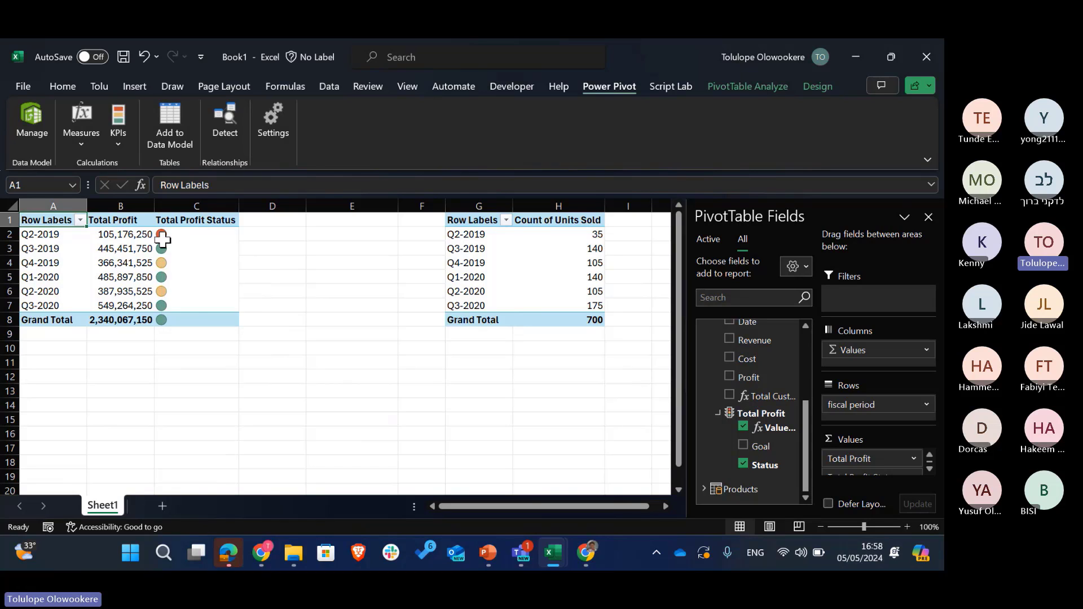
mouse_move(161, 238)
mouse_move(161, 262)
left_click(127, 151)
left_click(130, 145)
left_click(905, 218)
left_click(371, 311)
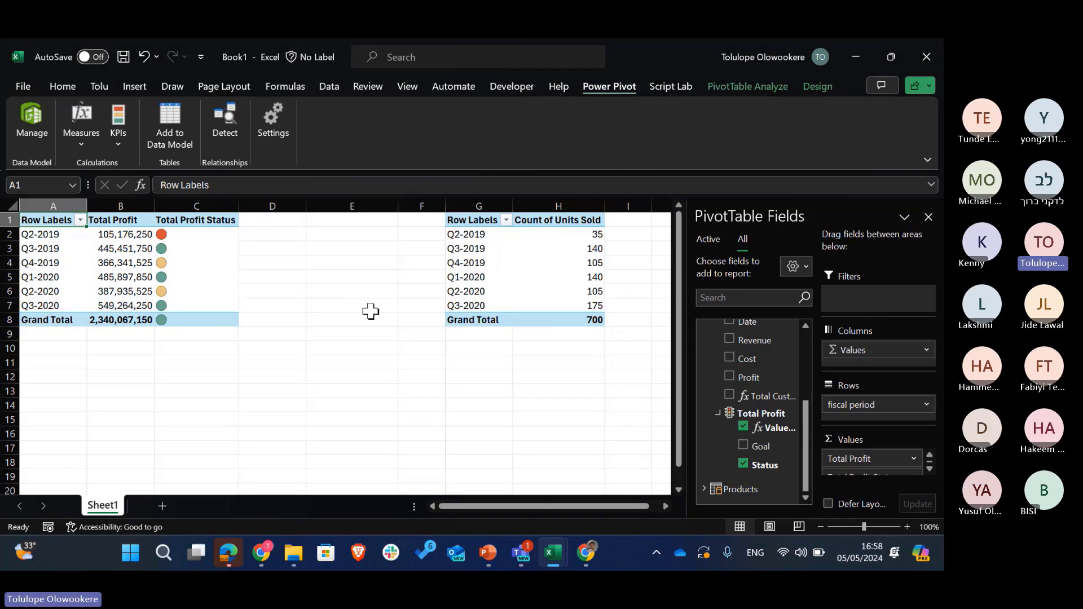
left_click(371, 311)
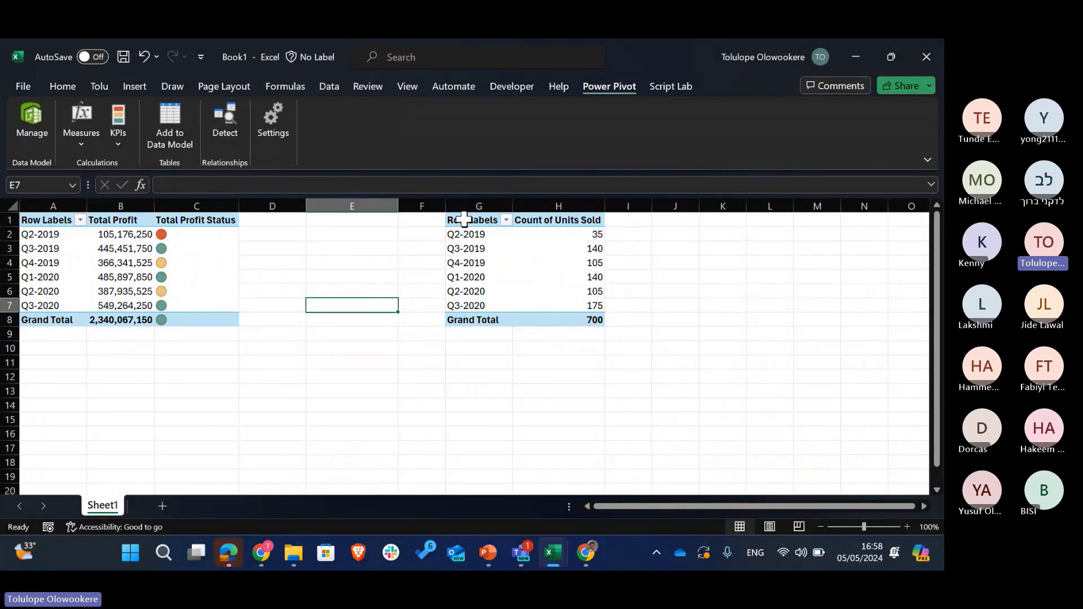
left_click_drag(460, 220, 575, 320)
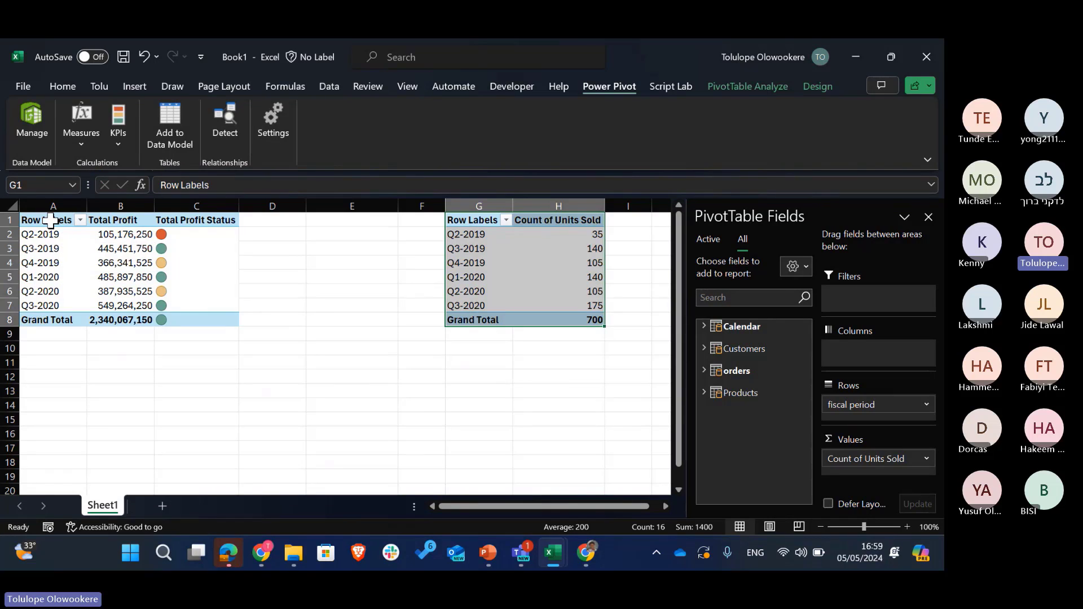
left_click(397, 292)
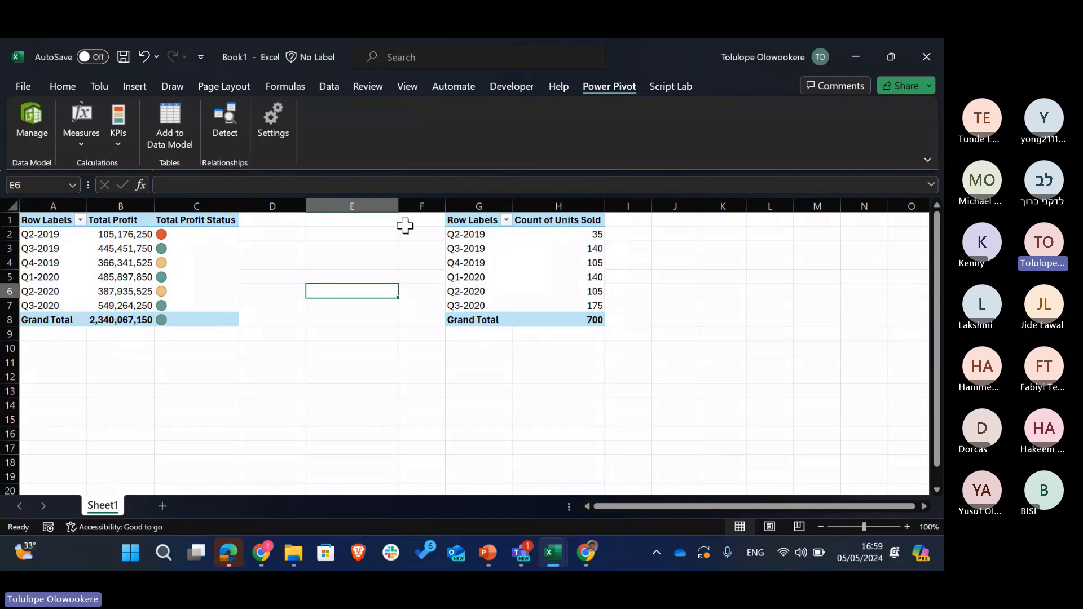
left_click(217, 266)
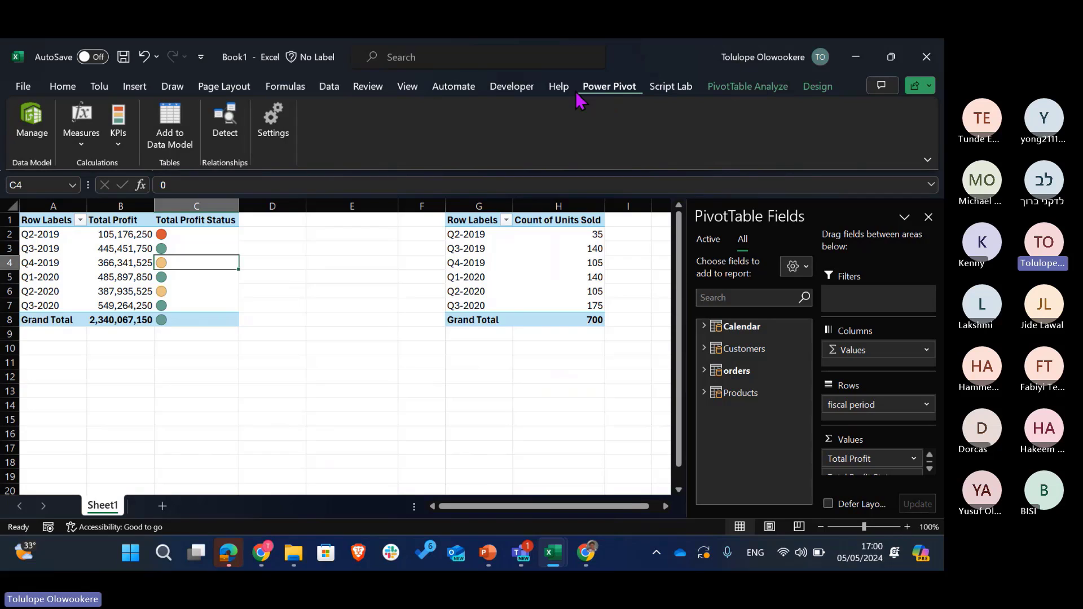
Open Excel's options and bring up the page for viewing and managing Office add-ins.
left_click(24, 86)
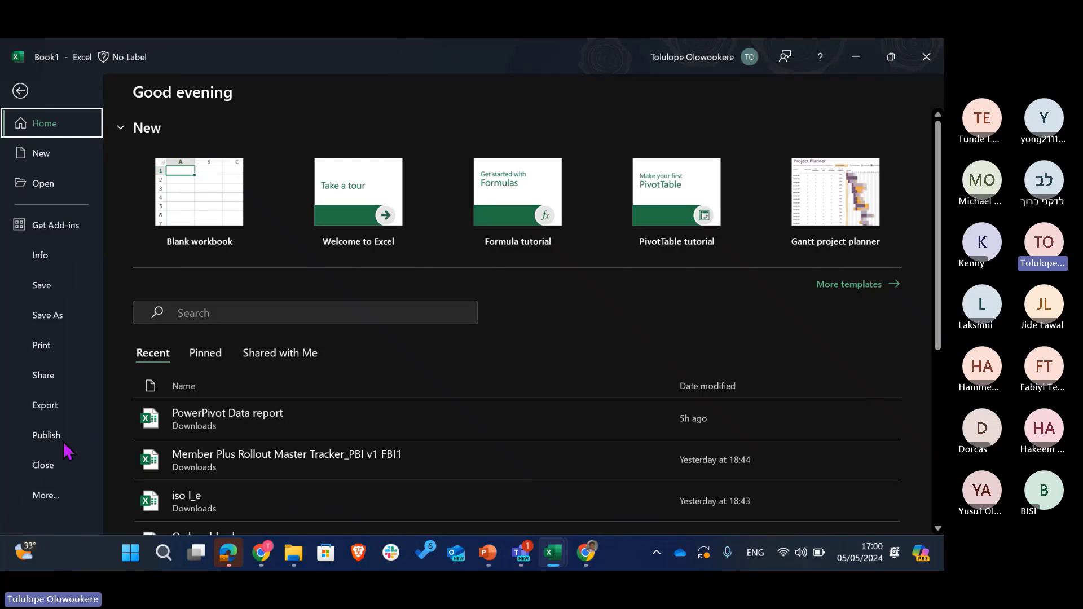
left_click(74, 508)
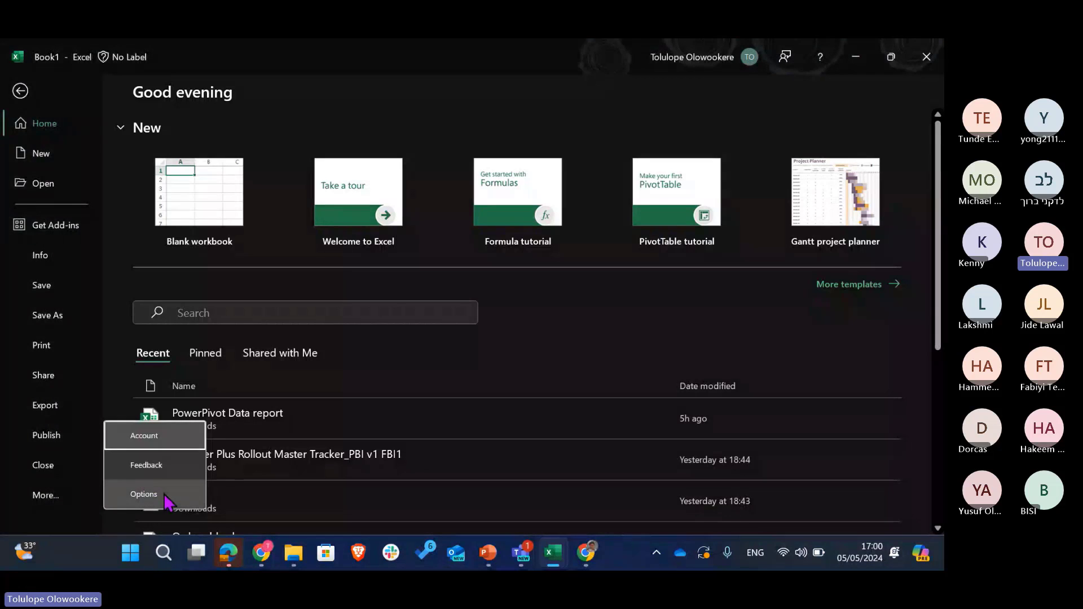
key("Escape")
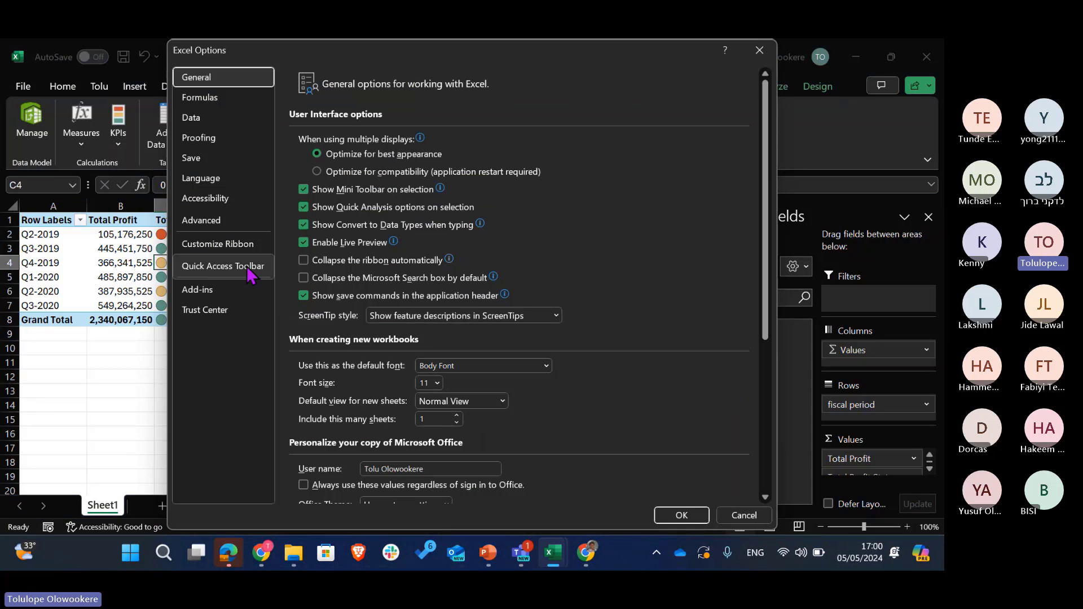
left_click(220, 292)
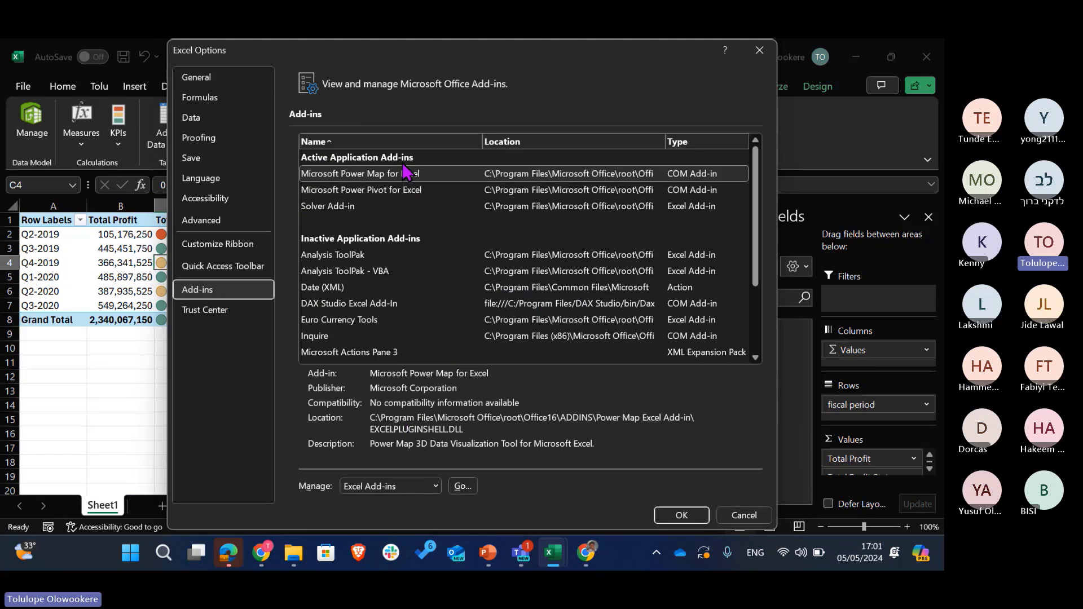
Choose COM Add-ins as the type to manage, check the Microsoft Power Pivot for Excel entry, and confirm the dialog.
left_click(435, 486)
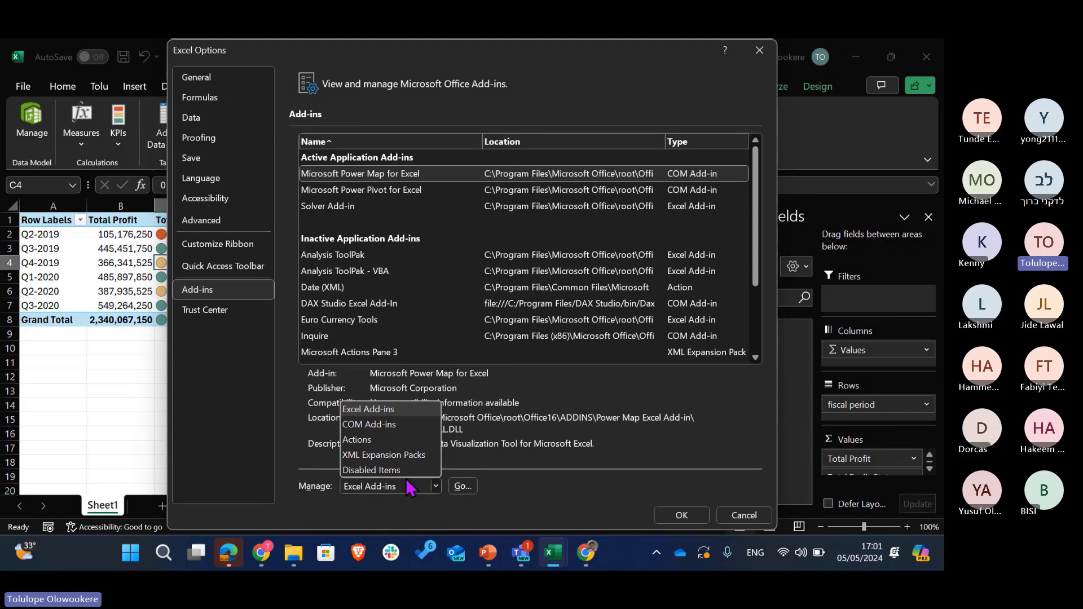
left_click(394, 424)
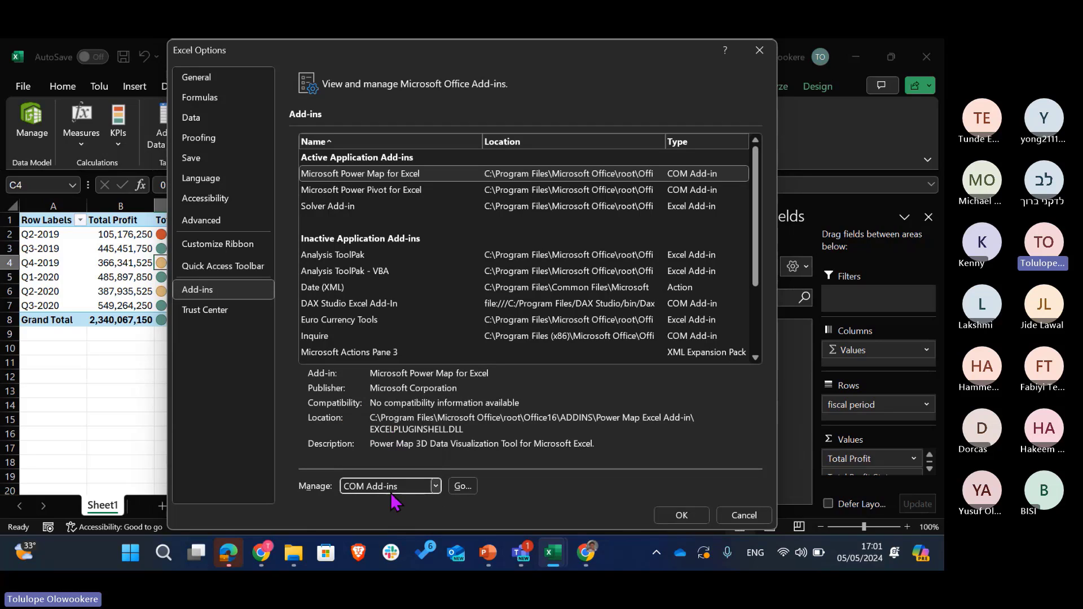
left_click(463, 487)
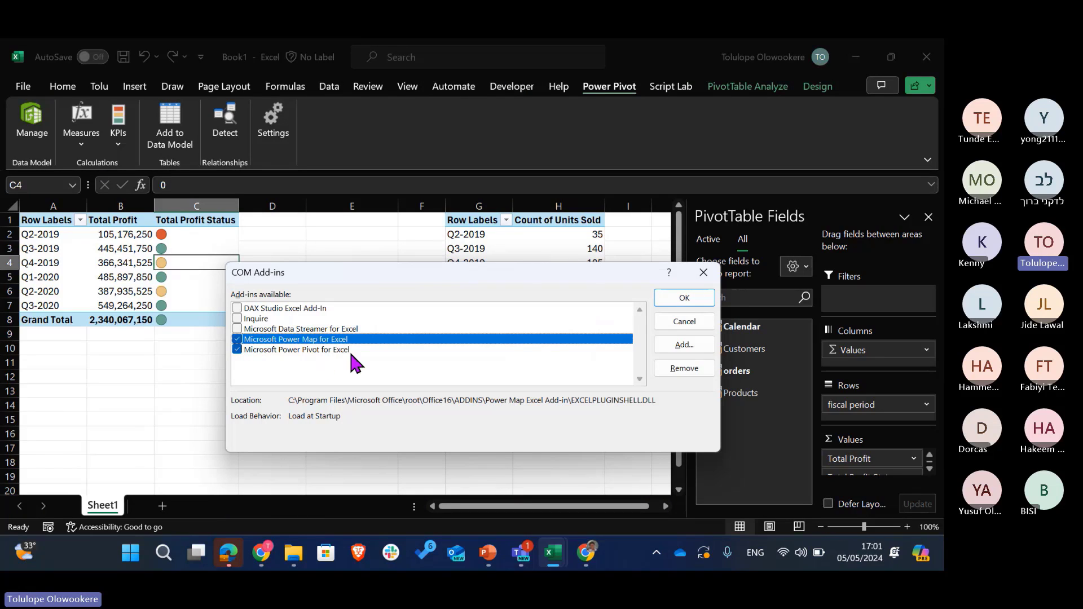
left_click(684, 299)
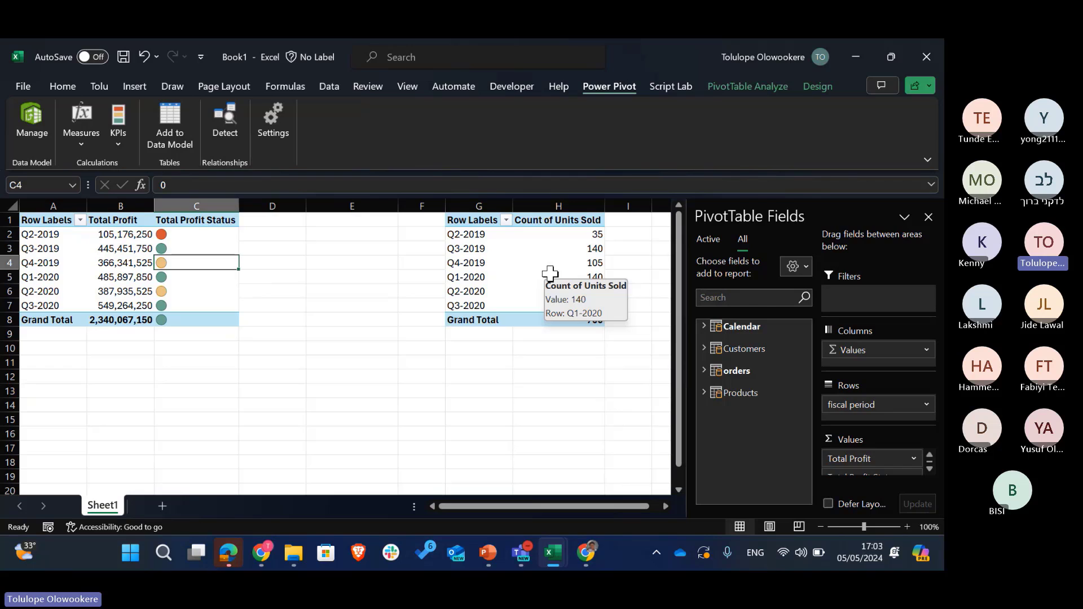
Open the data model in Power Pivot and start a table import from another source of type Text File.
left_click(30, 128)
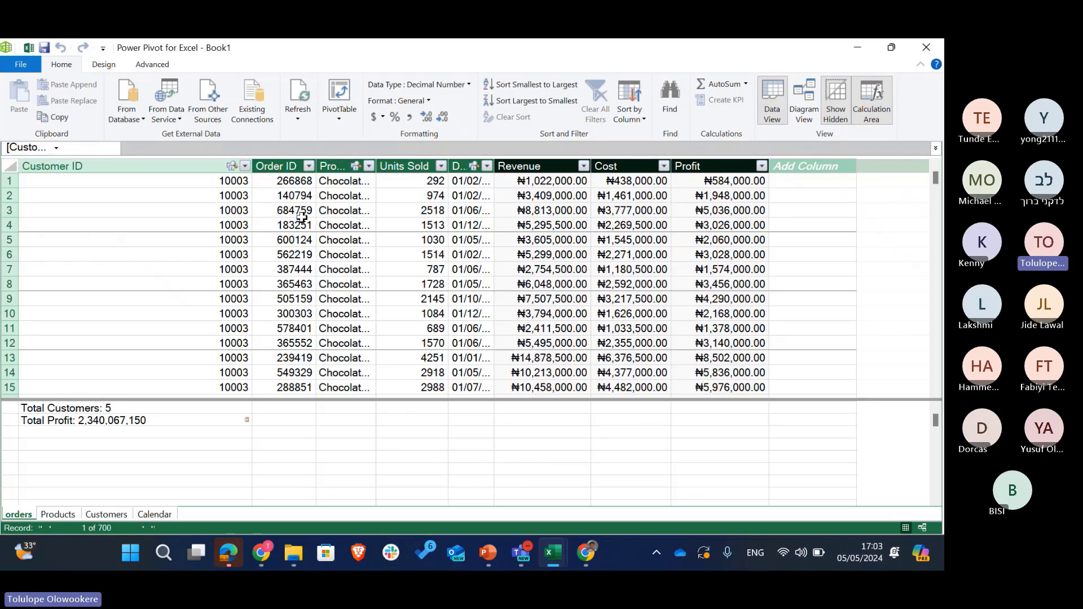
left_click(194, 110)
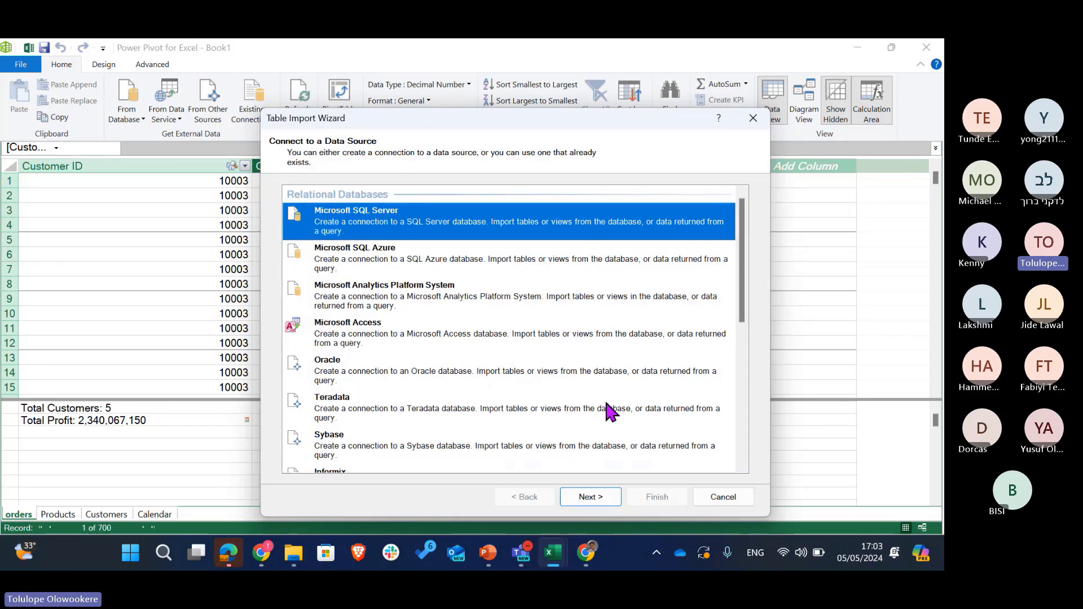
scroll(606, 403, "down", 10)
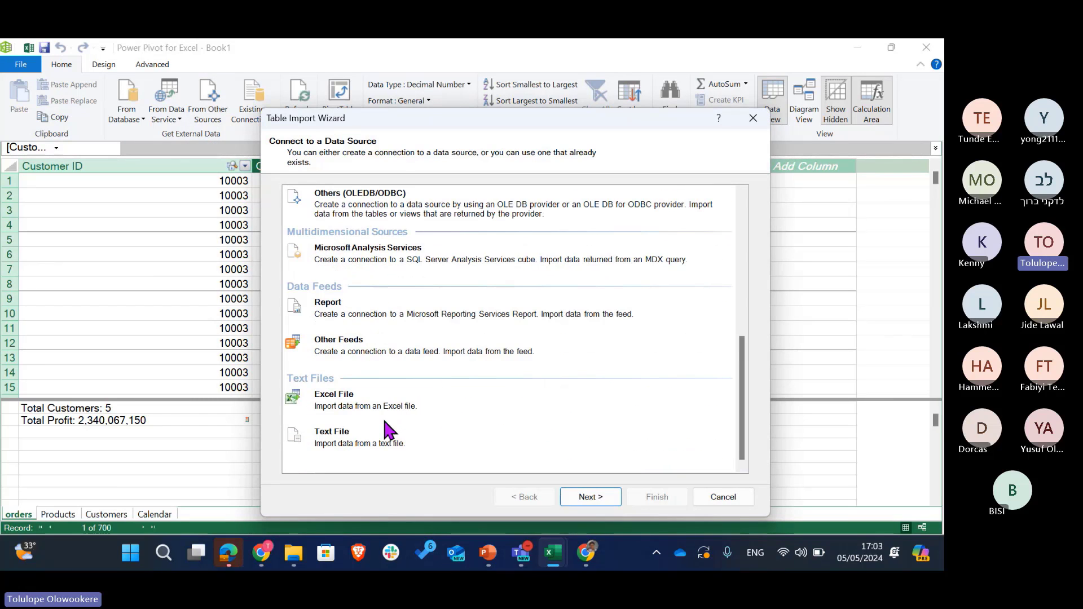
left_click(375, 435)
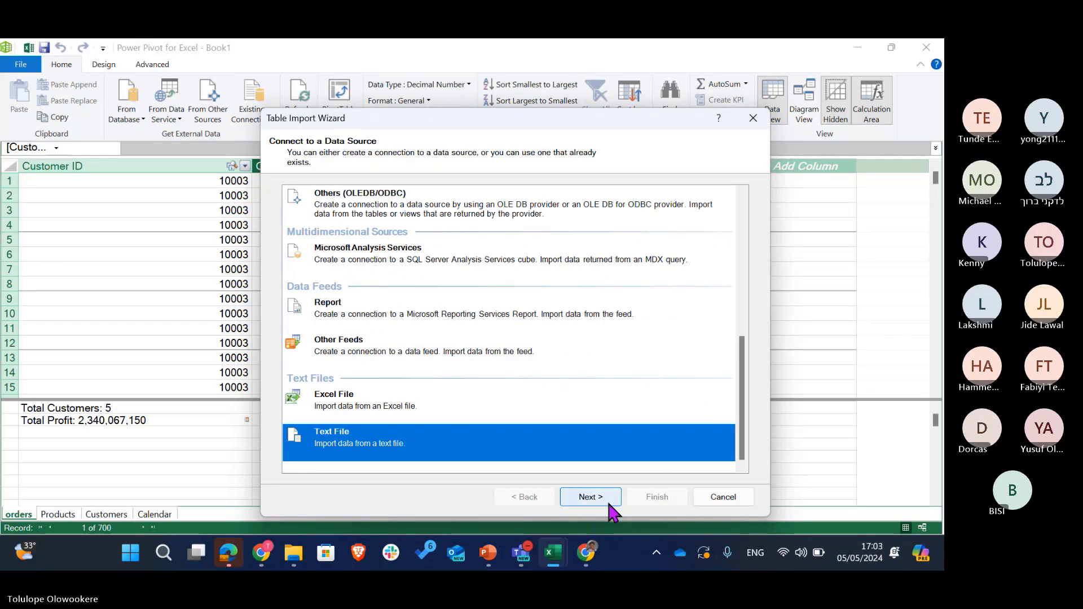
left_click(590, 498)
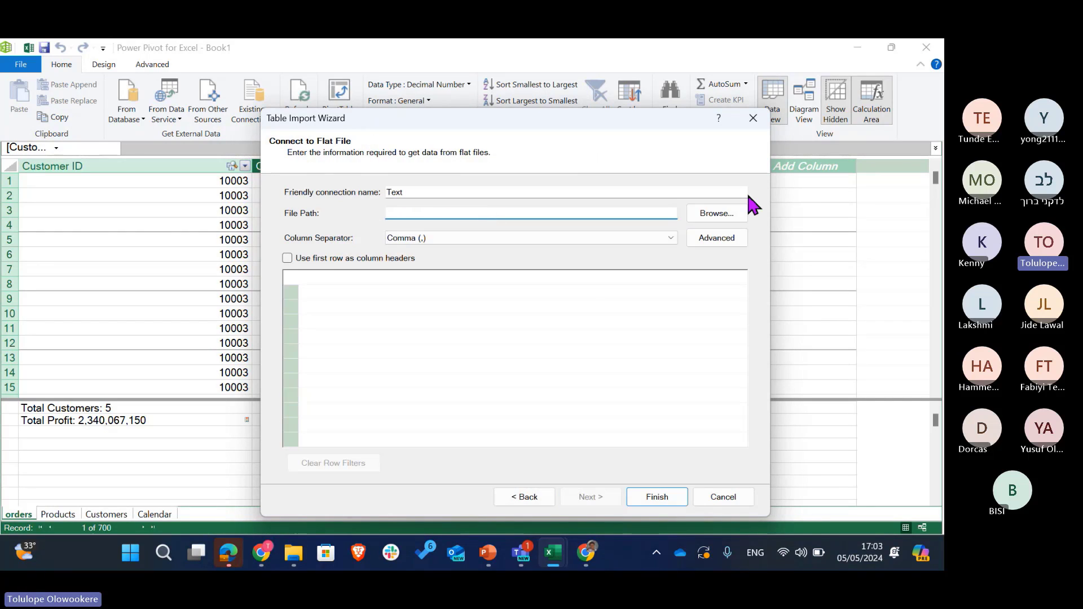
Import bigdata.csv from the UrBizEdge -- Microsoft Excel Training Materials folder, using the first row as column headers.
left_click(737, 218)
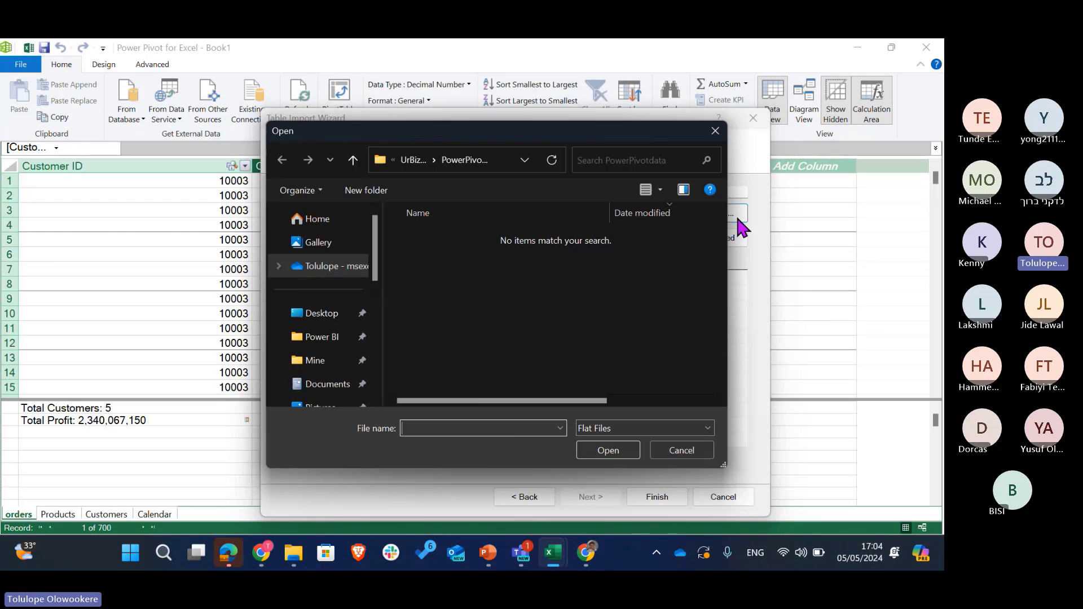
scroll(316, 362, "down", 3)
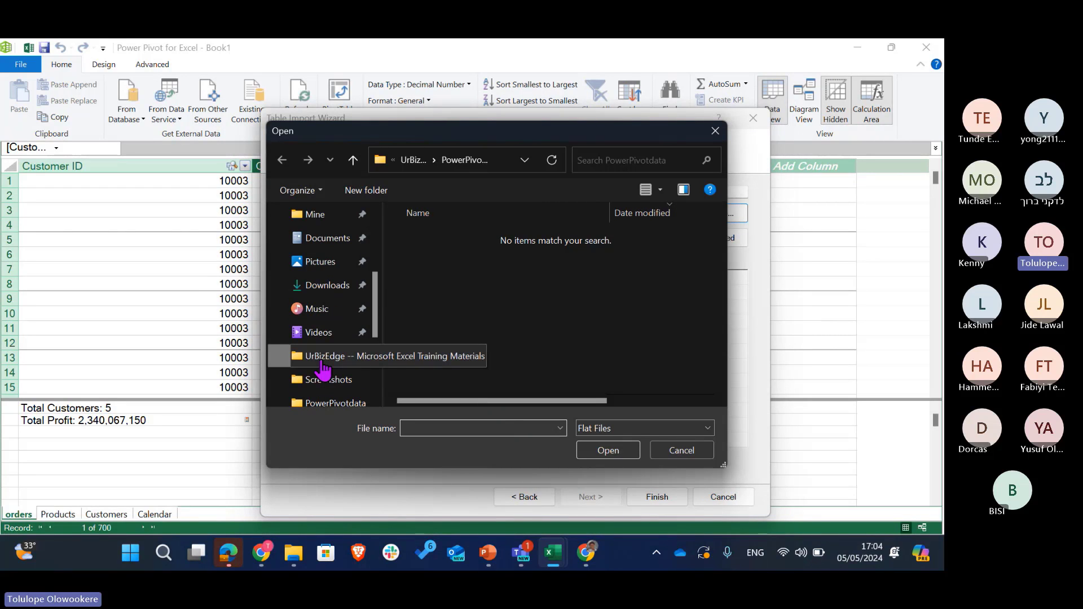
left_click(323, 367)
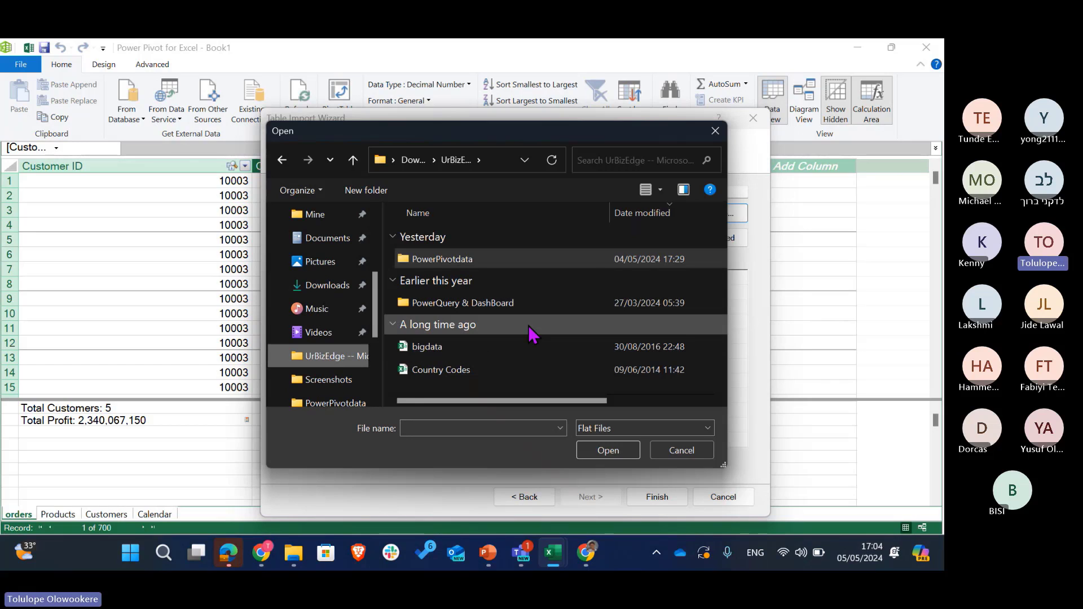
scroll(528, 326, "right", 1)
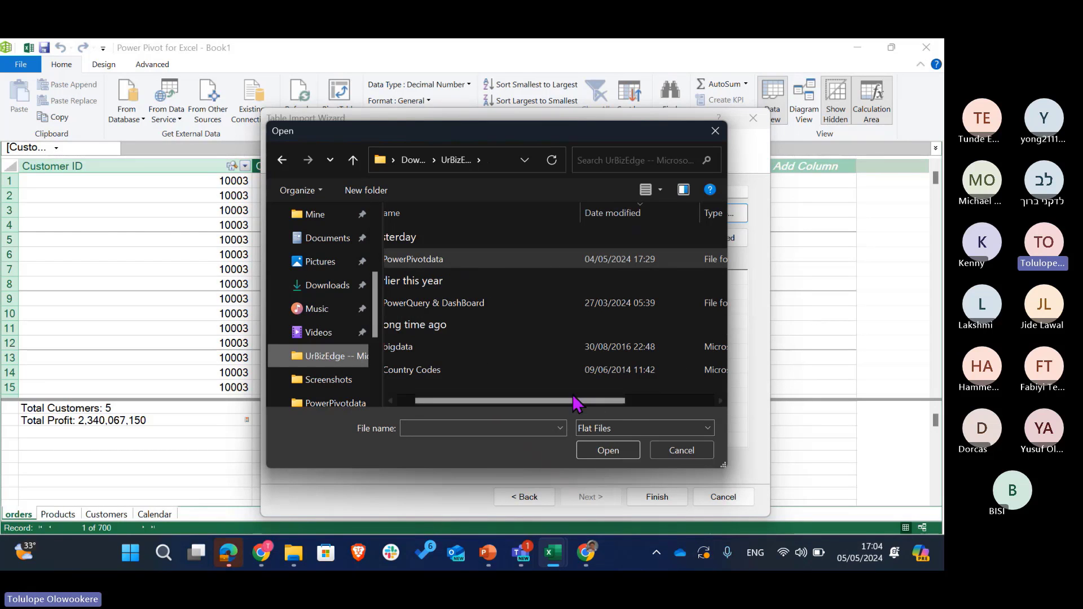
left_click_drag(570, 399, 652, 403)
left_click(434, 347)
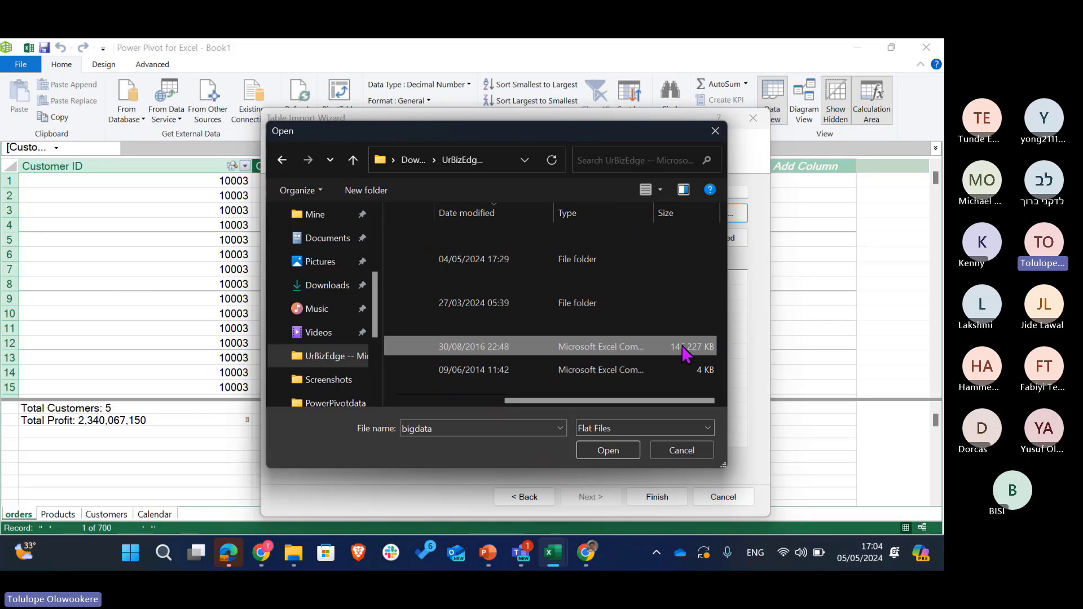
left_click(608, 454)
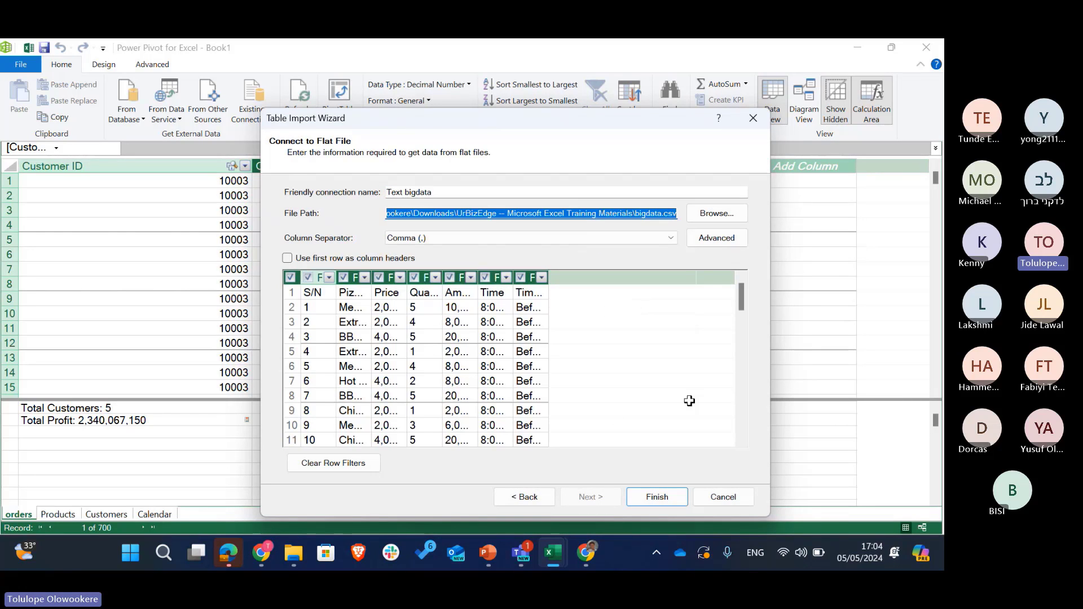
left_click(288, 258)
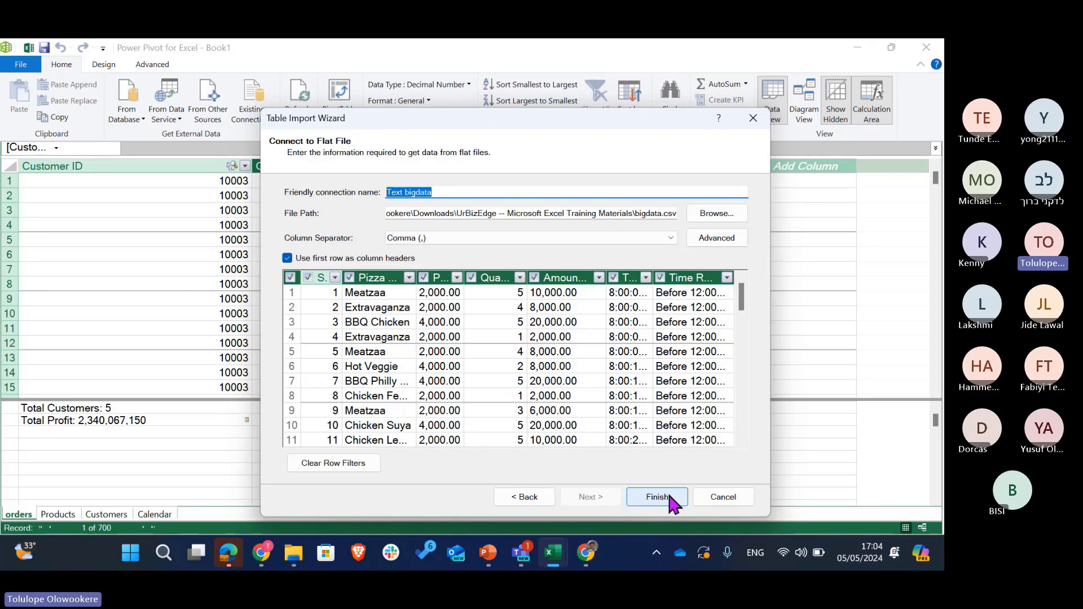
left_click(671, 497)
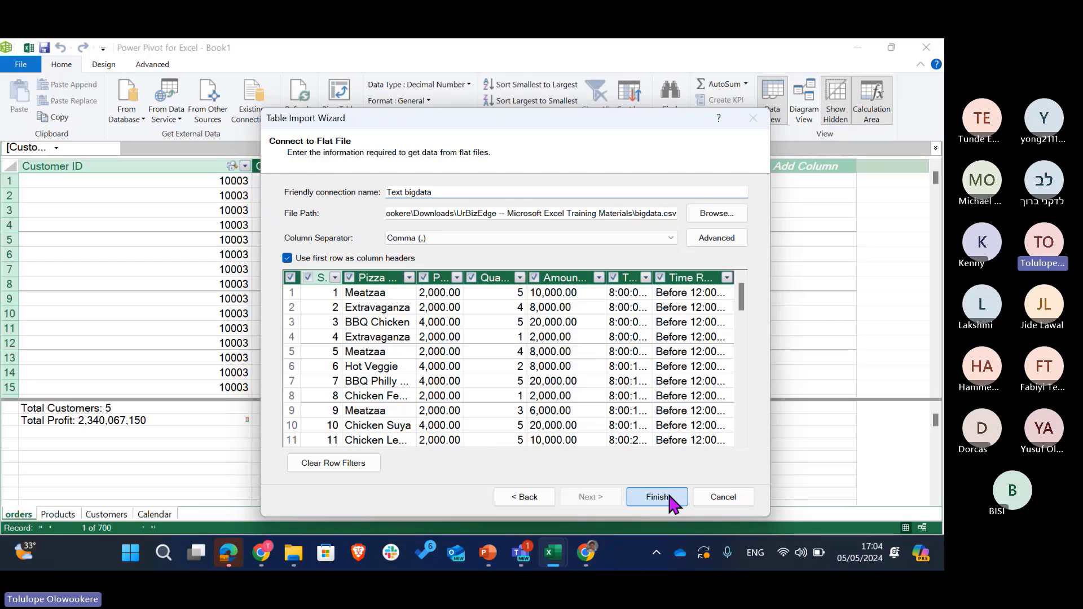
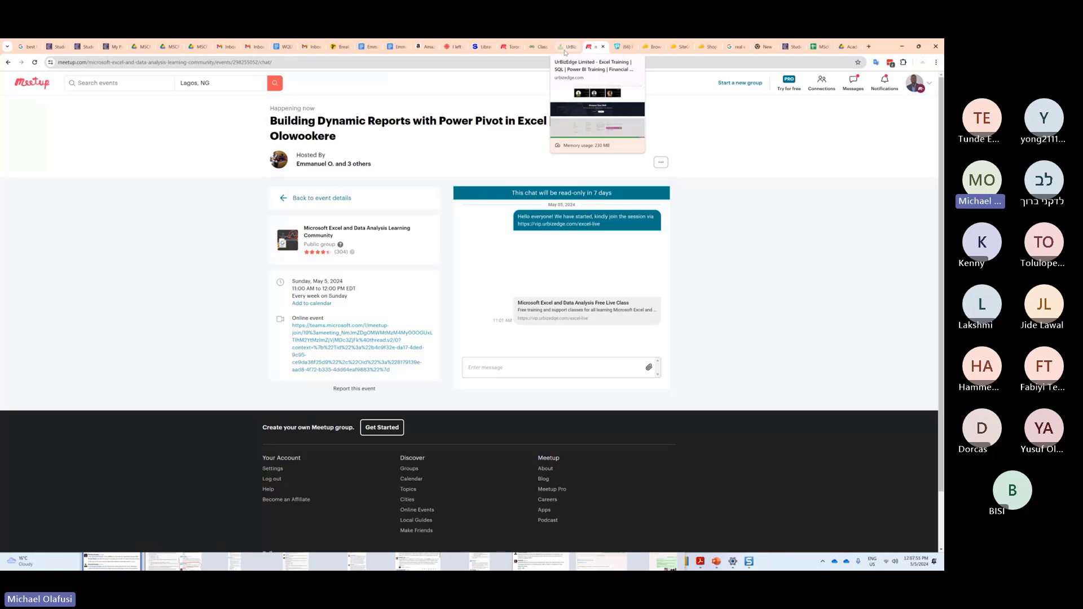
Show the UrBizEdge website's home page and look through it from the footer up to the featured courses and services.
left_click(565, 49)
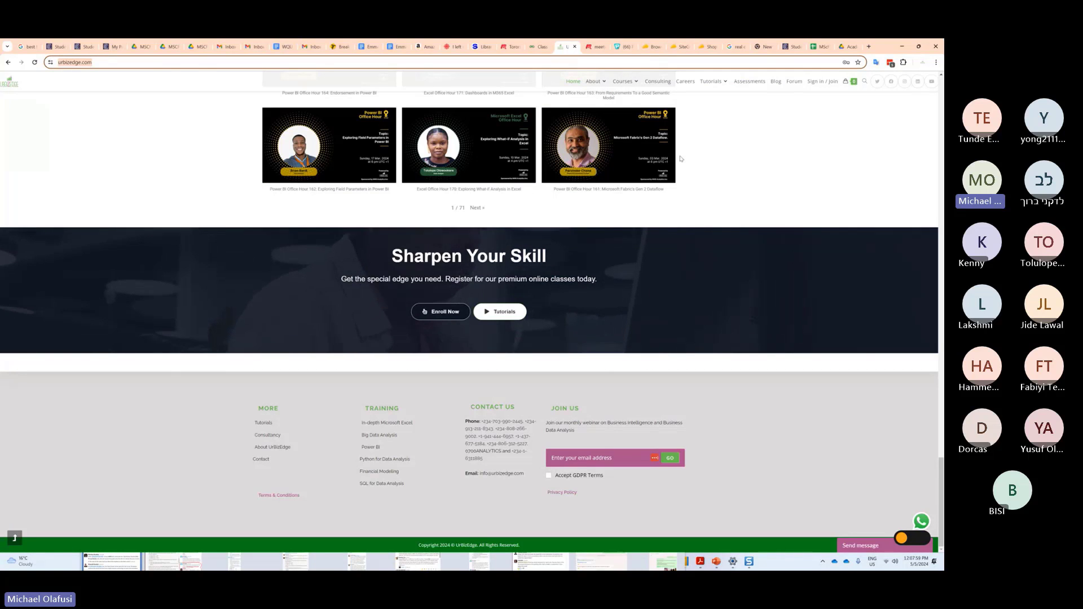
scroll(830, 198, "up", 5)
scroll(829, 198, "up", 20)
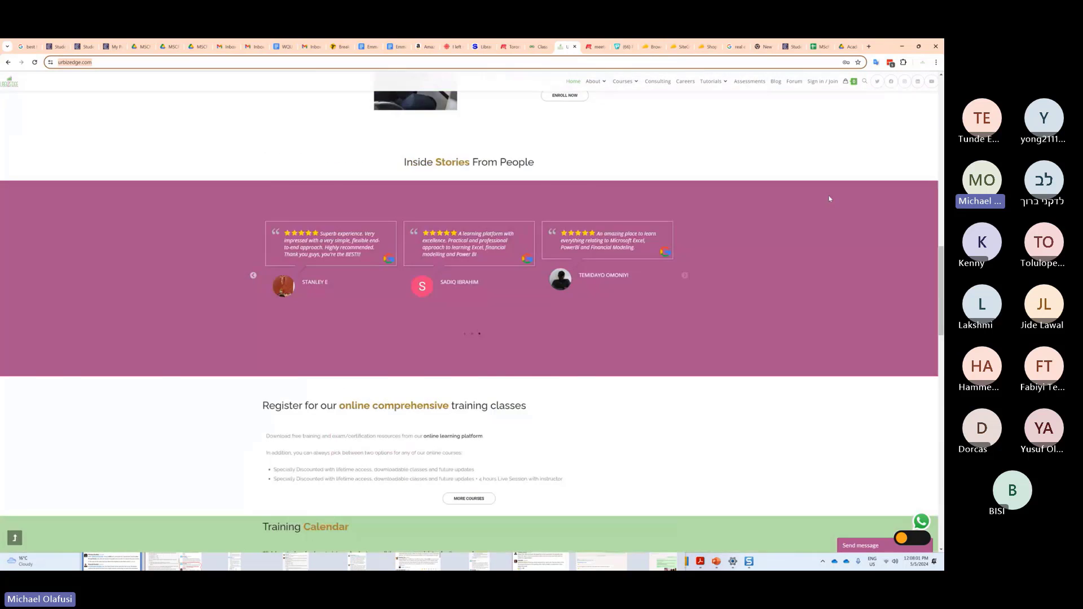
scroll(756, 148, "up", 2)
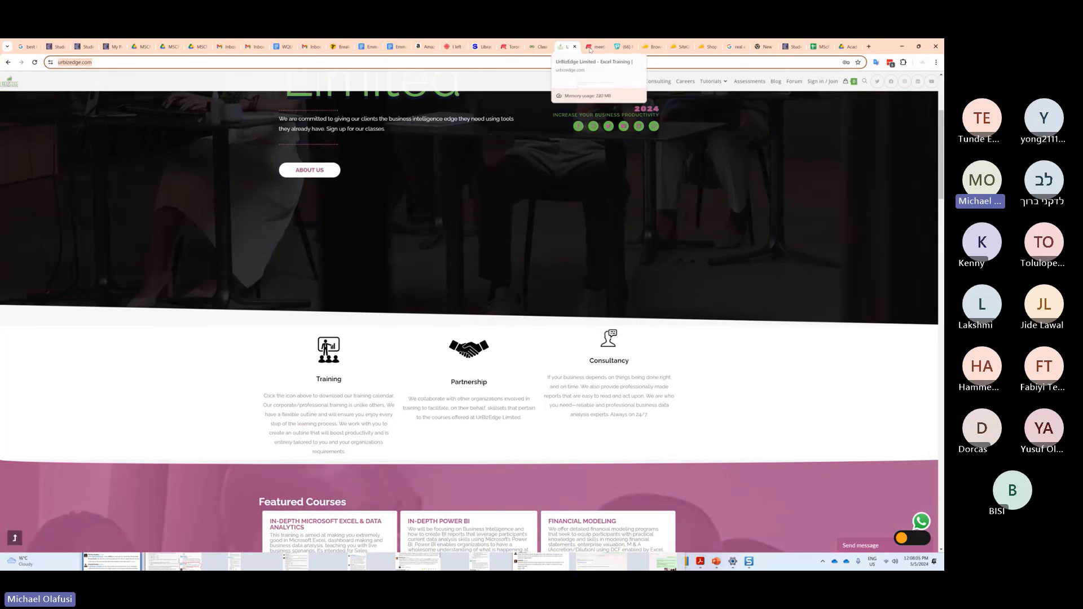
Return to the Meetup event and open its Microsoft Excel and Data Analysis Learning Community group page and the account options.
left_click(591, 47)
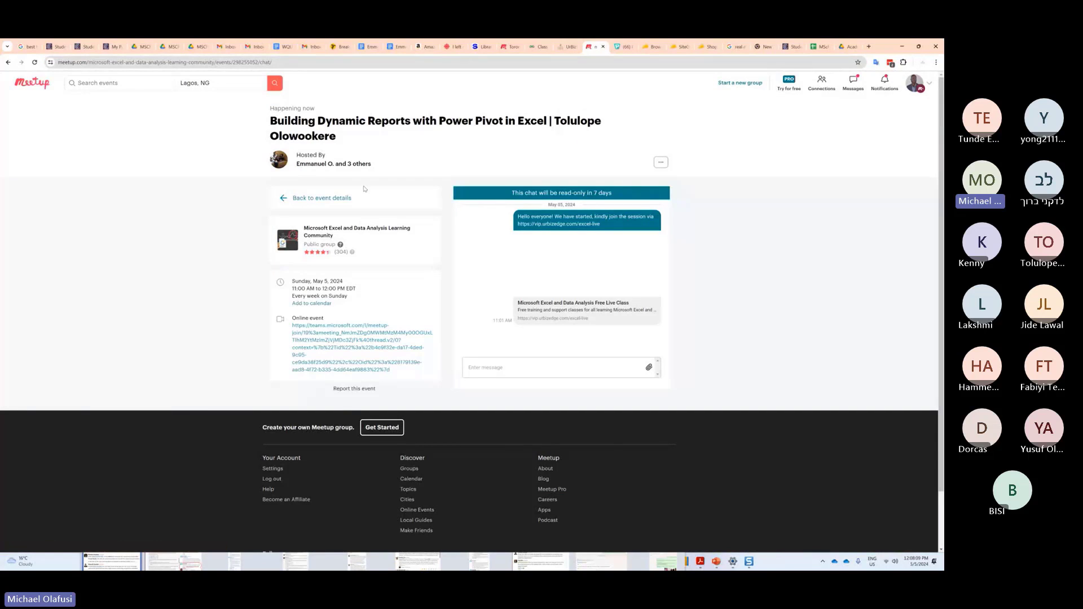
left_click(321, 234)
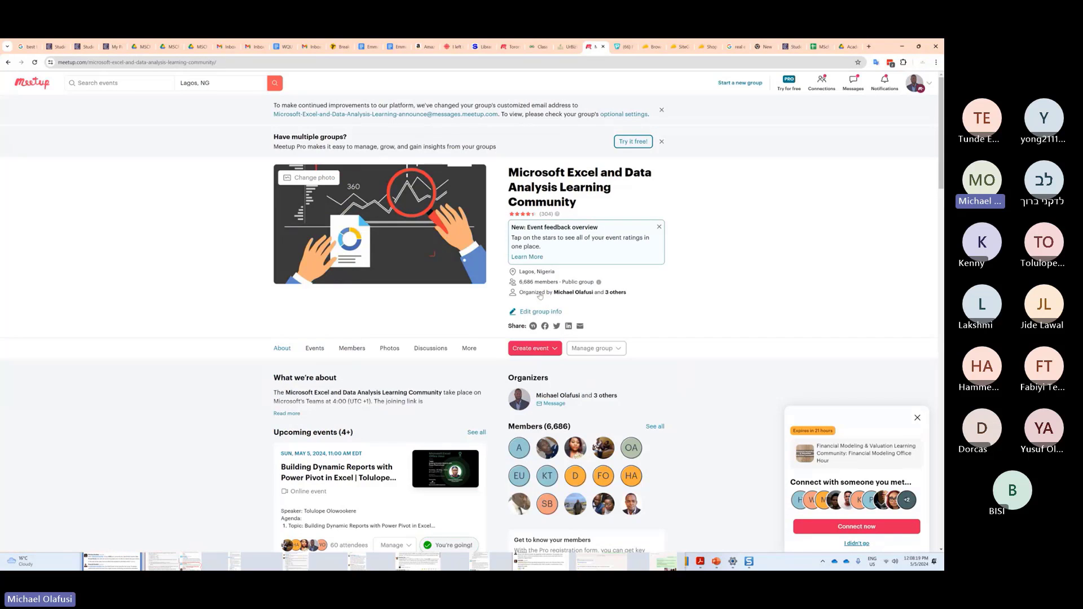
left_click(247, 62)
left_click(920, 86)
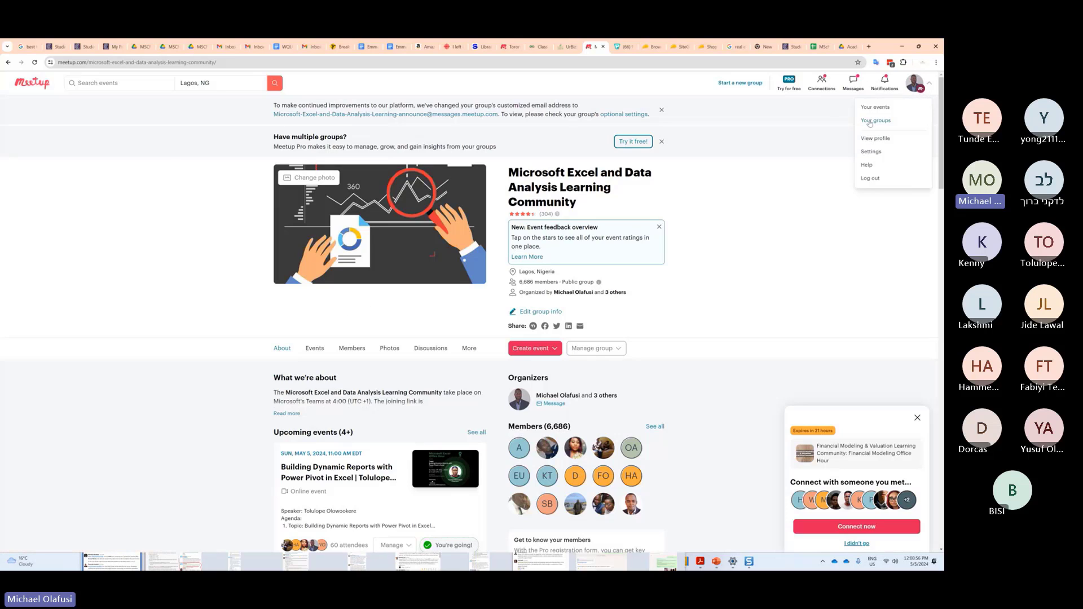
Open the Power BI Learning Community group's Meetup page in a new browser tab.
left_click(870, 47)
type("me")
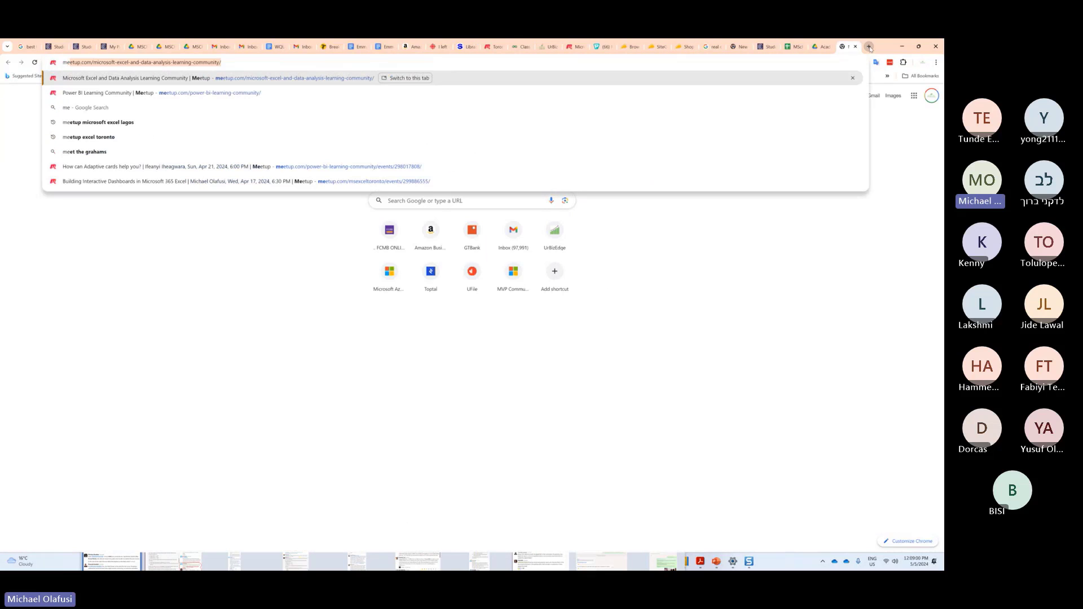
type("et")
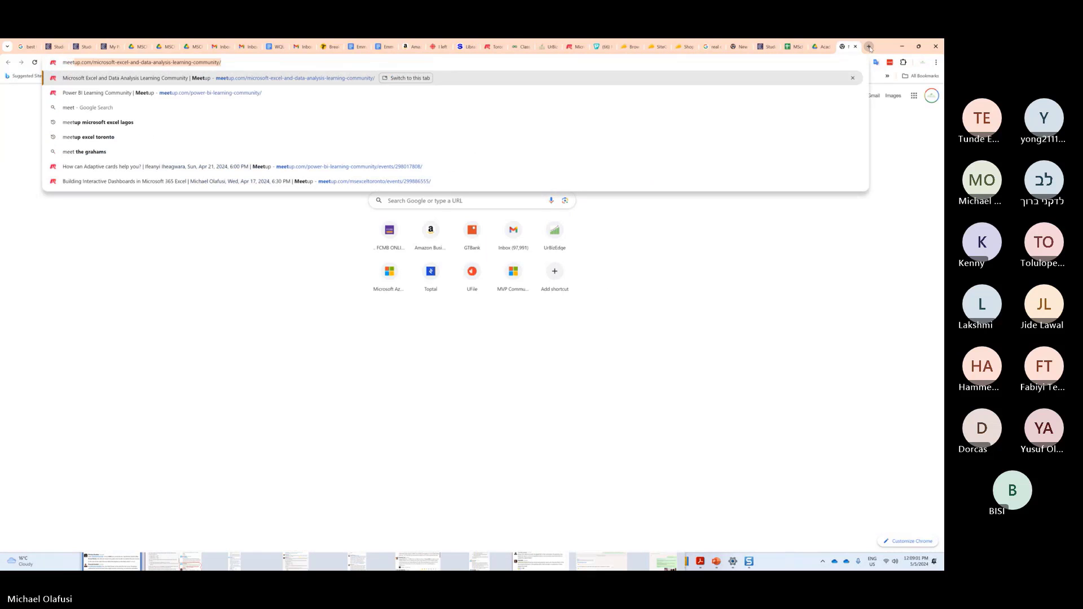
left_click(319, 92)
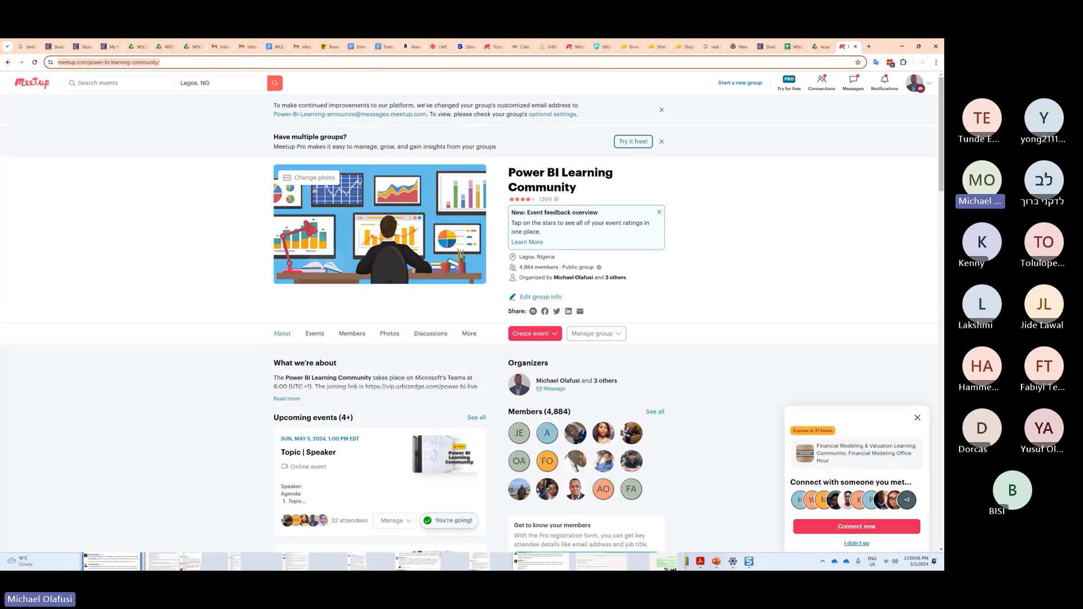
key("alt+Tab")
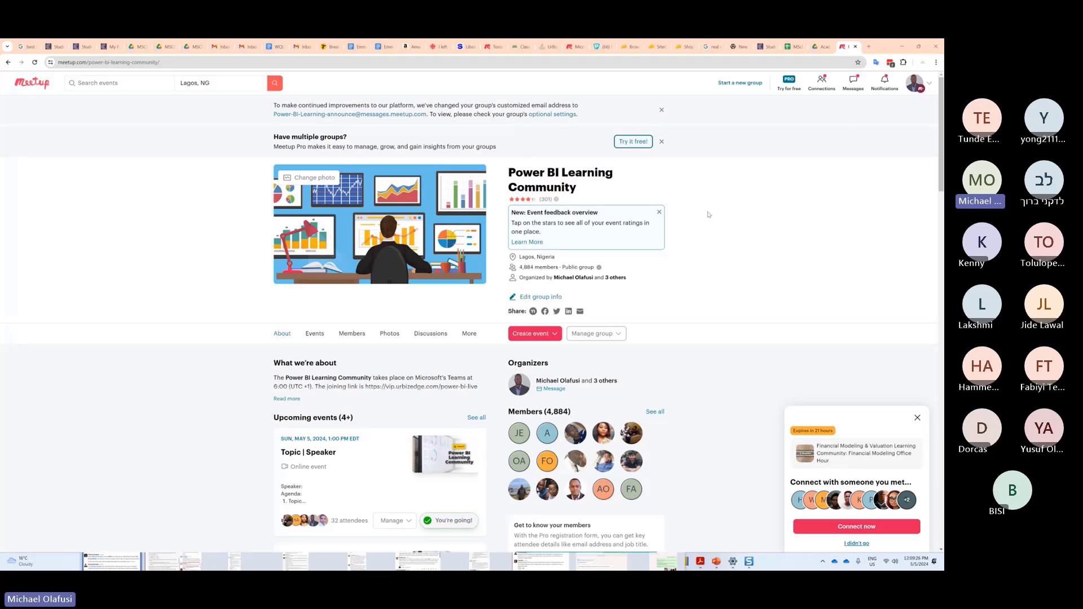
Open the YouTube playlist "Learn more about ETF Database" in another new browser tab.
left_click(867, 46)
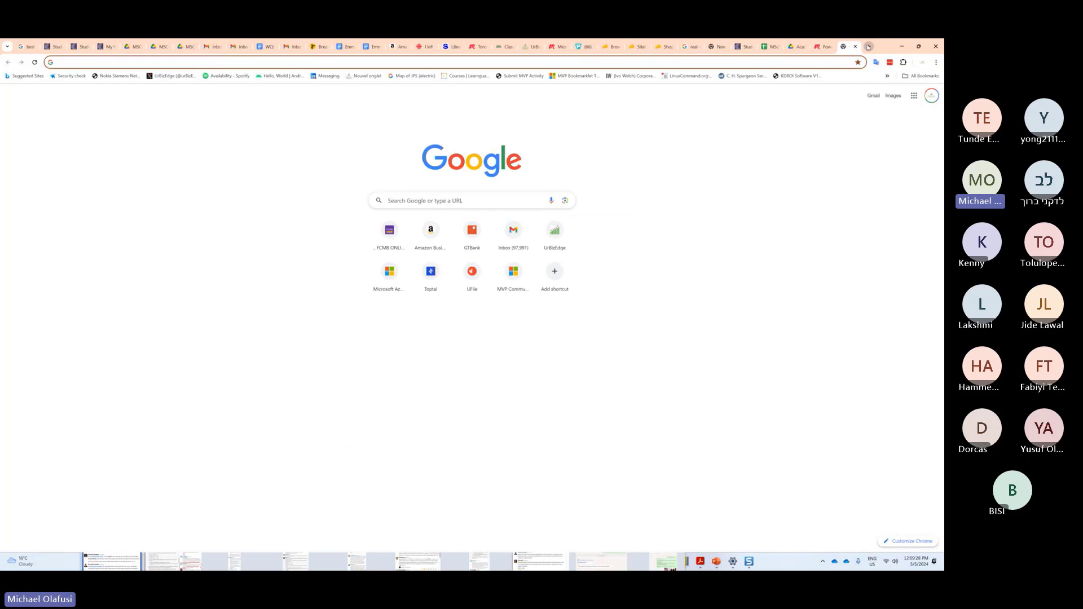
type("youtube.com")
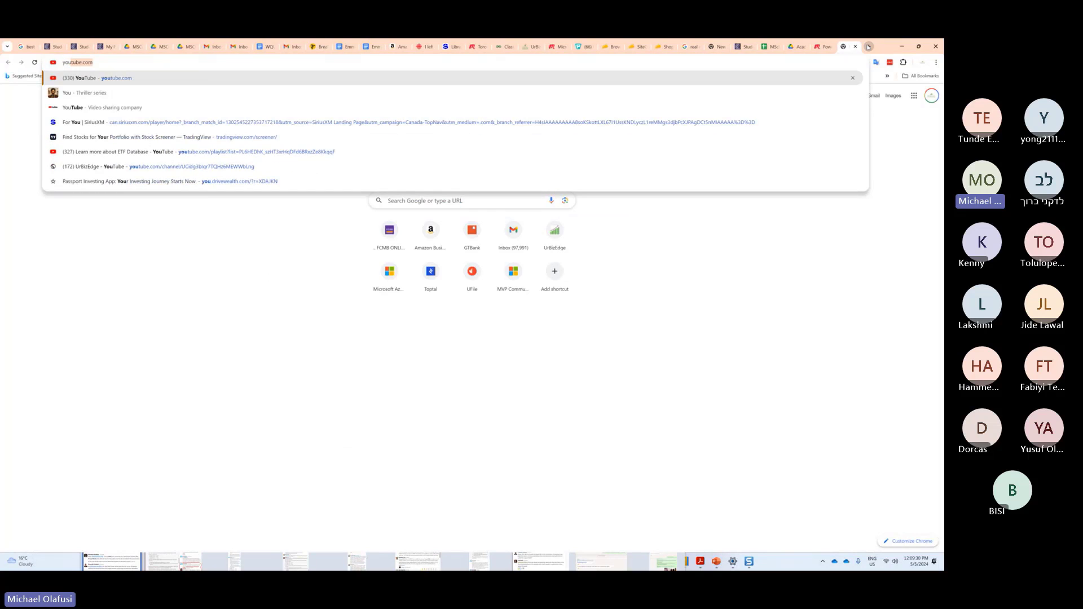
left_click(244, 153)
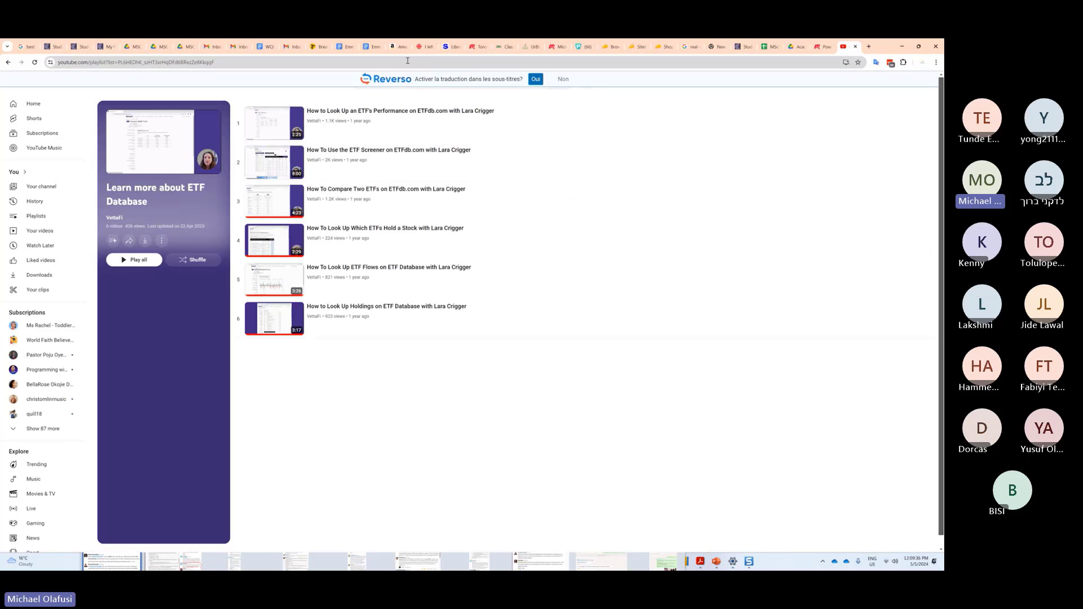
Open the UrBizEdge YouTube channel page in the current tab and pause its featured Azure Maps video.
left_click(165, 63)
type("youtube.com/channel/UCidg3blqr7TQHz6MEWWbLng")
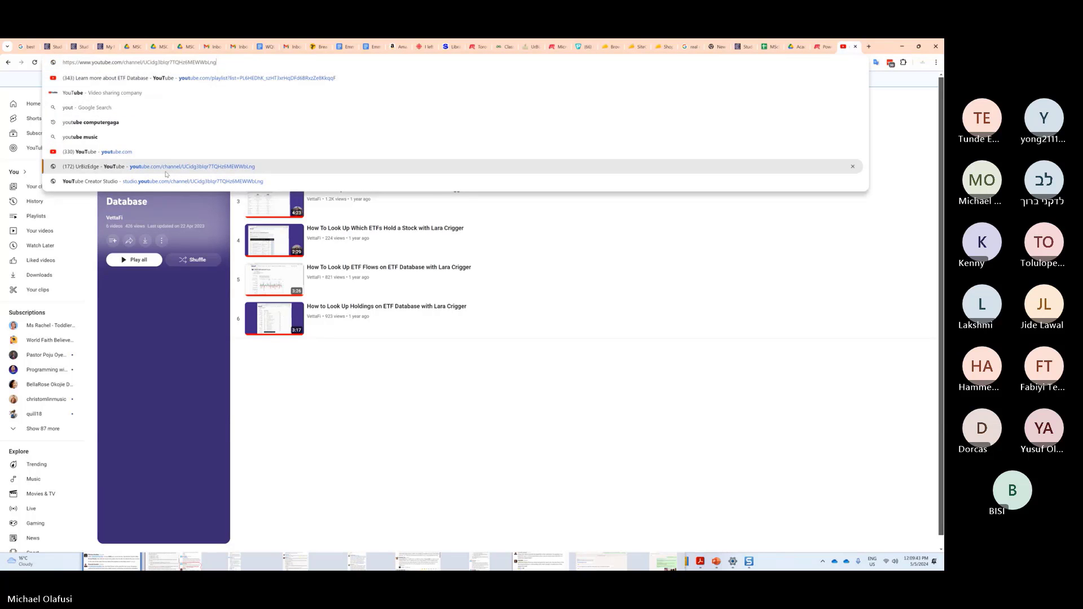
left_click(166, 169)
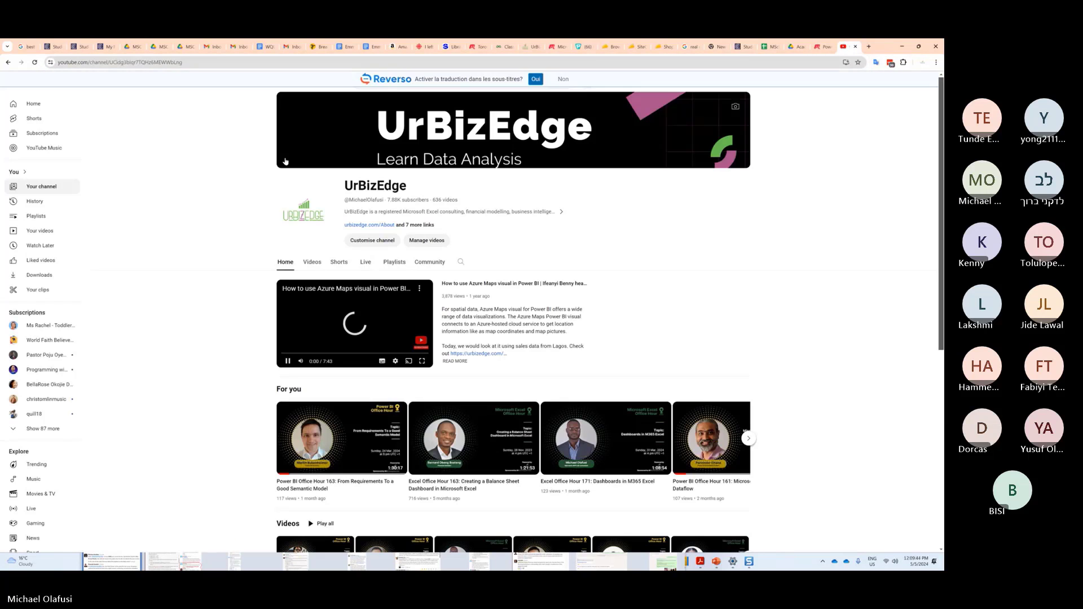
left_click(287, 361)
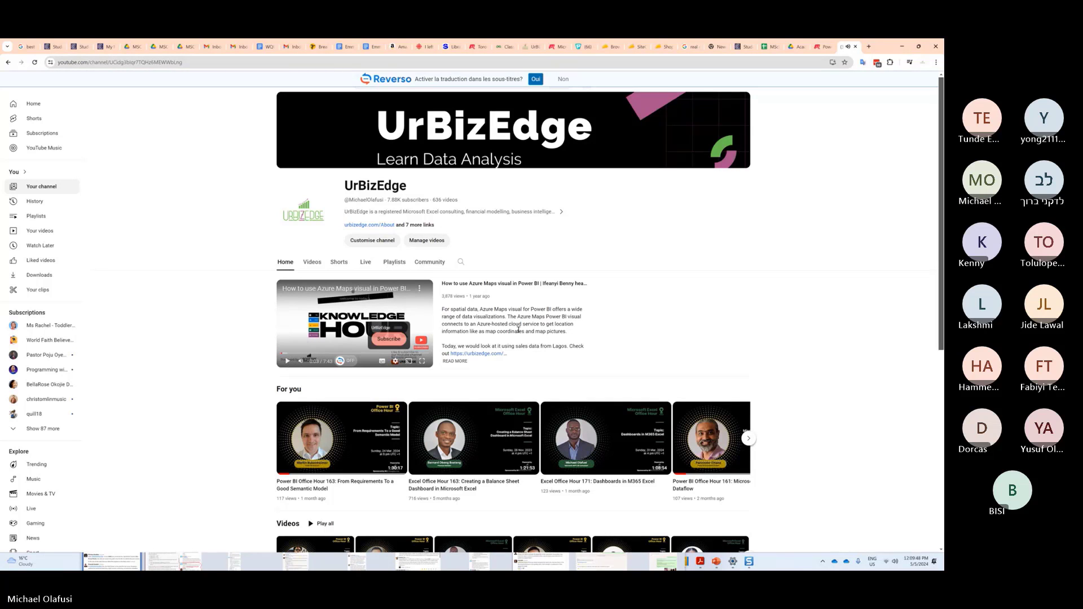
Look through the channel's home page down to the playlists and Shorts, and select the channel's web address.
scroll(749, 320, "down", 2)
scroll(749, 320, "up", 2)
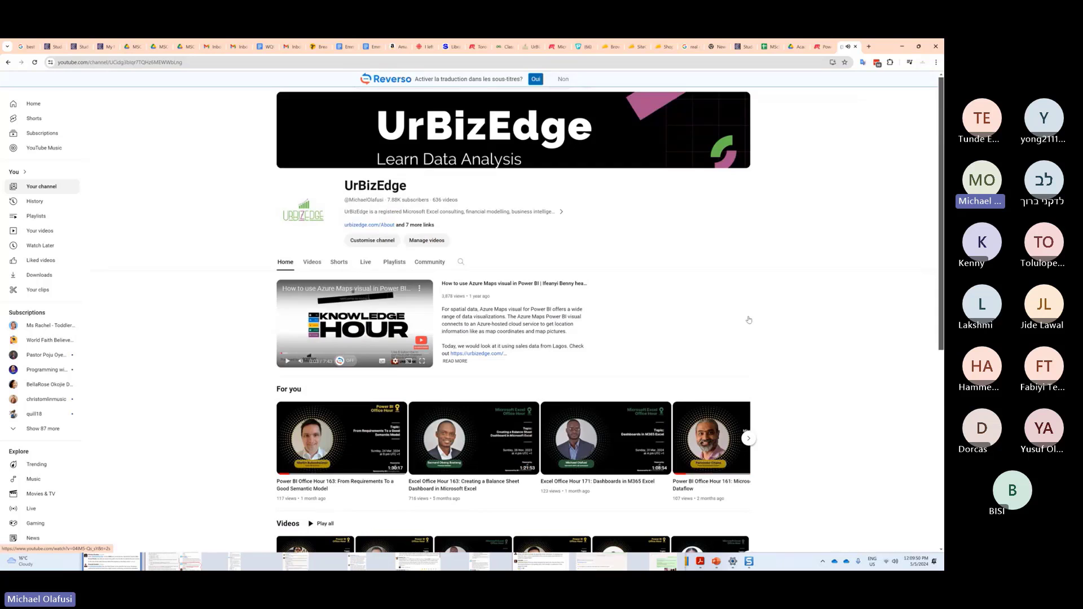
scroll(749, 320, "down", 6)
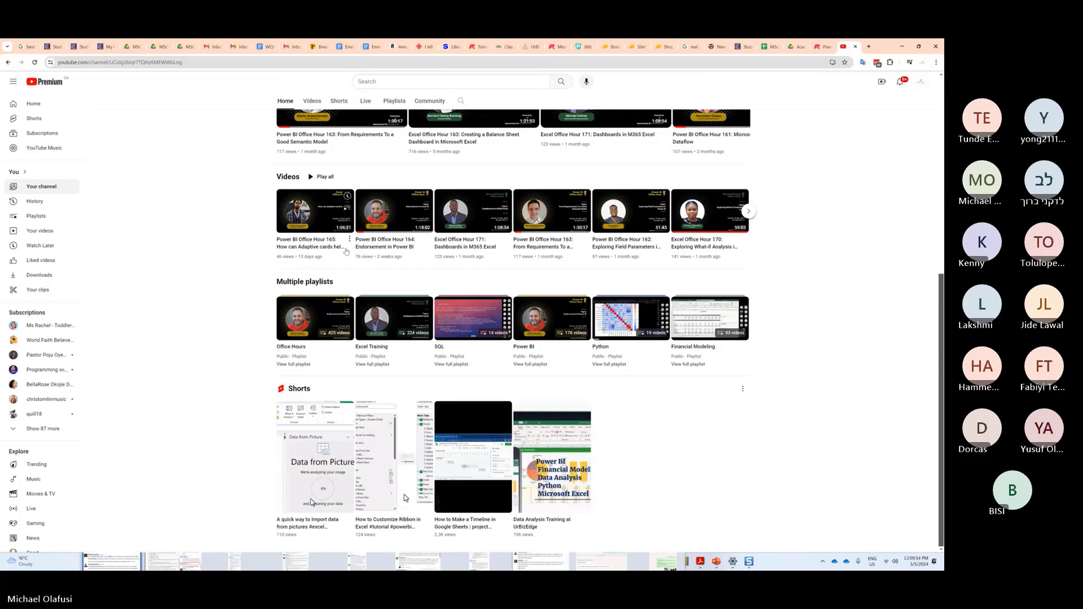
scroll(324, 242, "up", 6)
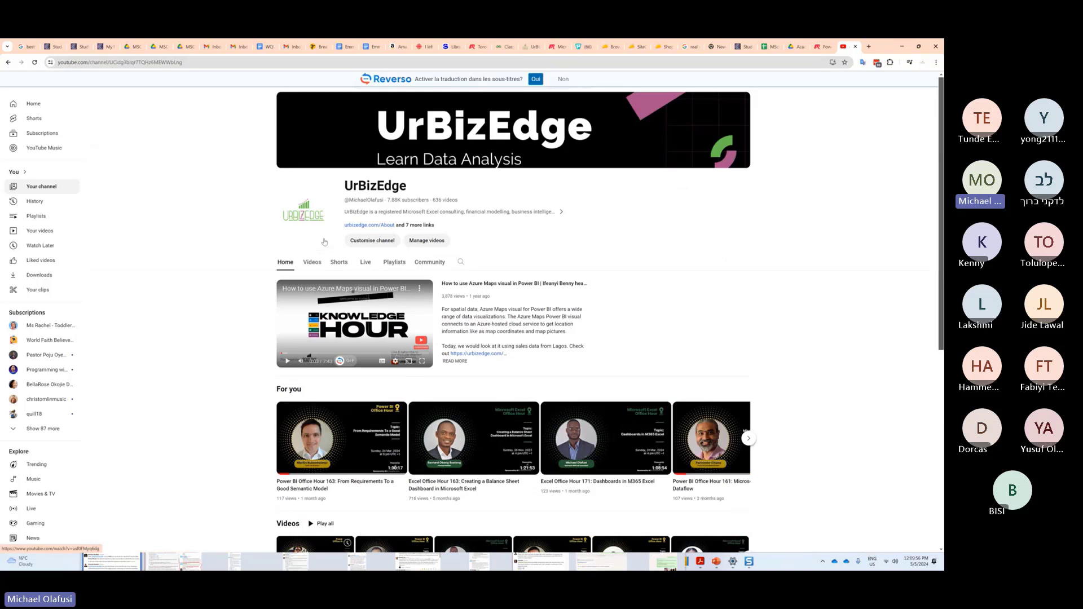
left_click(203, 61)
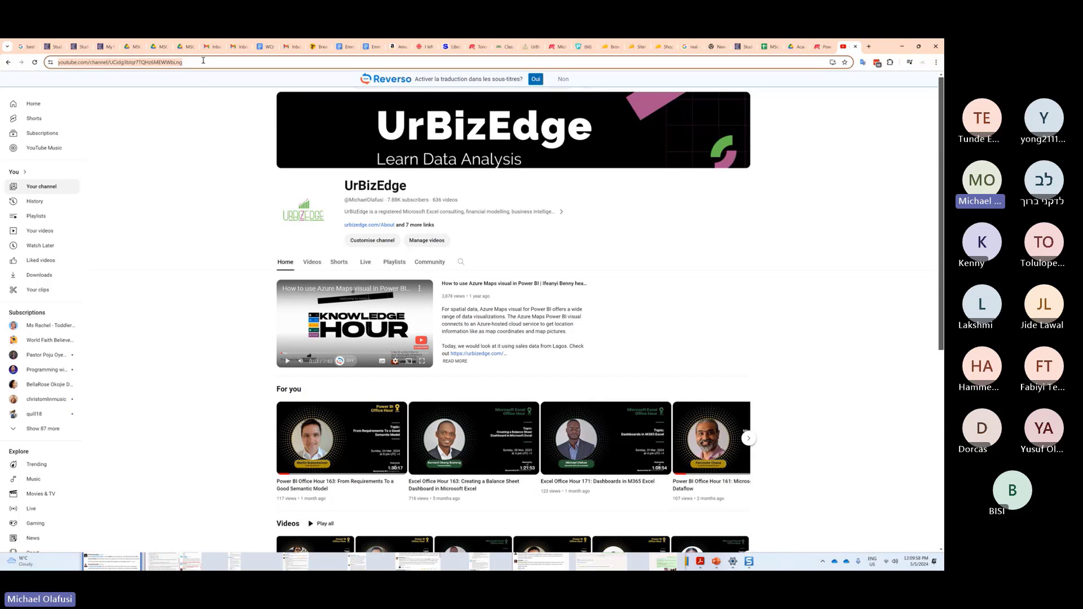
key("alt+Tab")
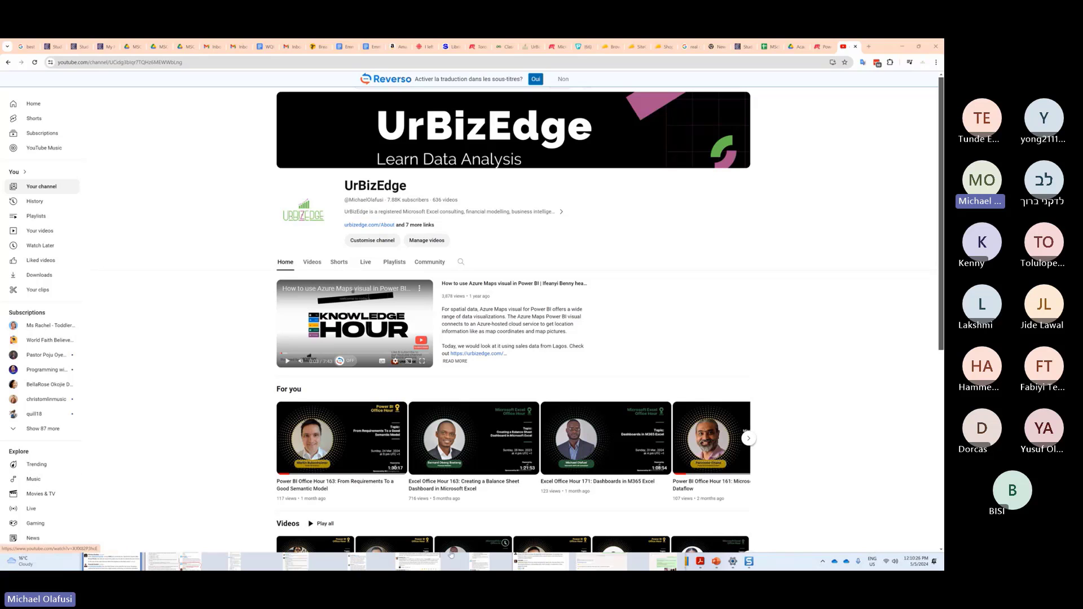
Open the full list of the channel's videos from its home page.
scroll(551, 419, "down", 1)
scroll(552, 419, "down", 2)
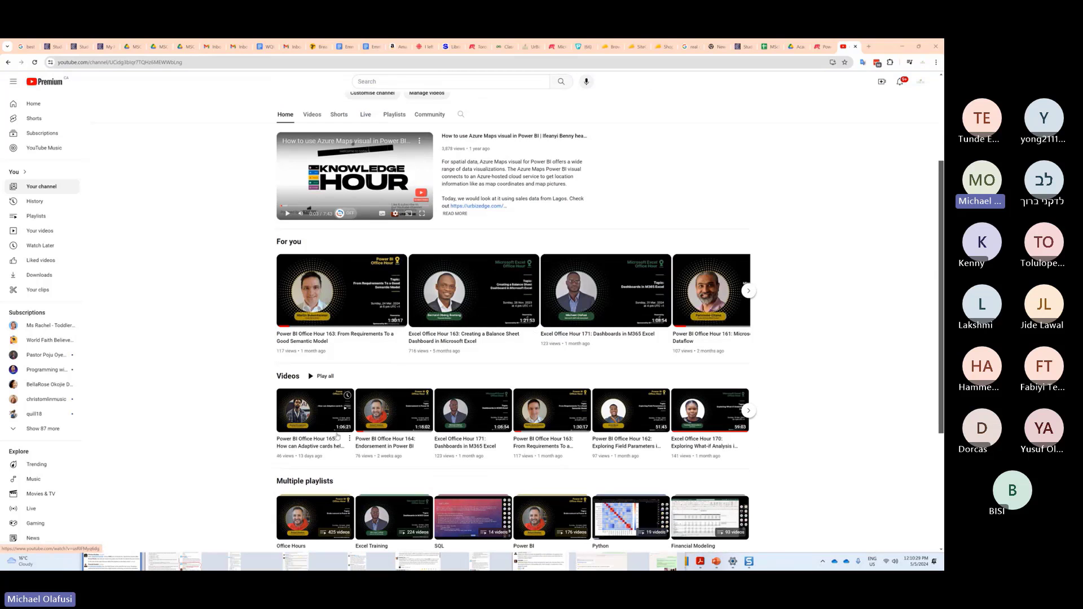
left_click(288, 377)
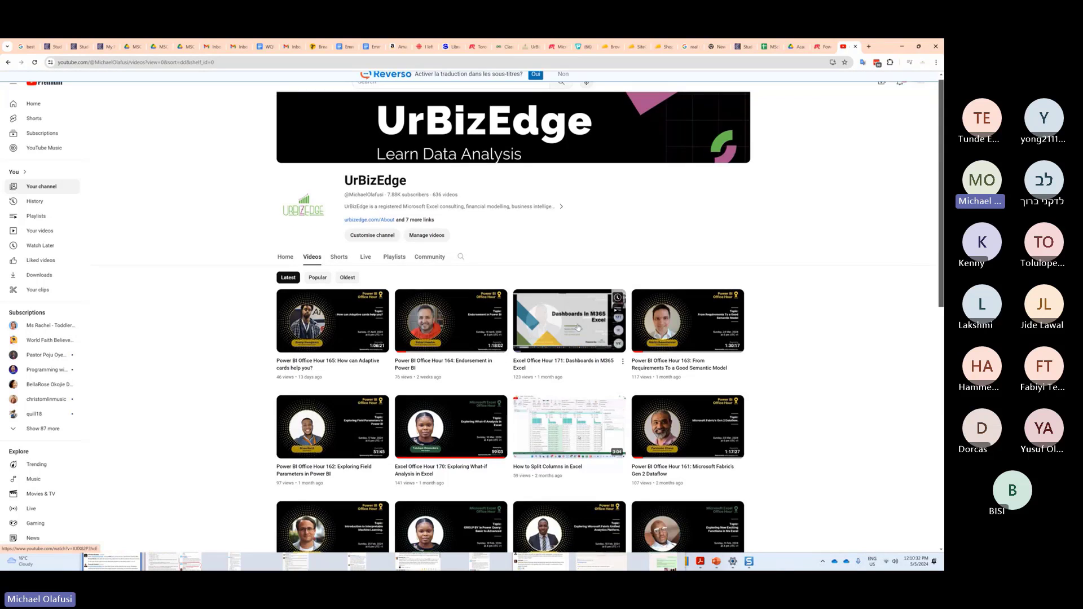
Look through the channel's latest Excel and Power BI Office Hour videos, from the newest to the older ones and back up.
scroll(587, 330, "down", 1)
scroll(788, 324, "down", 4)
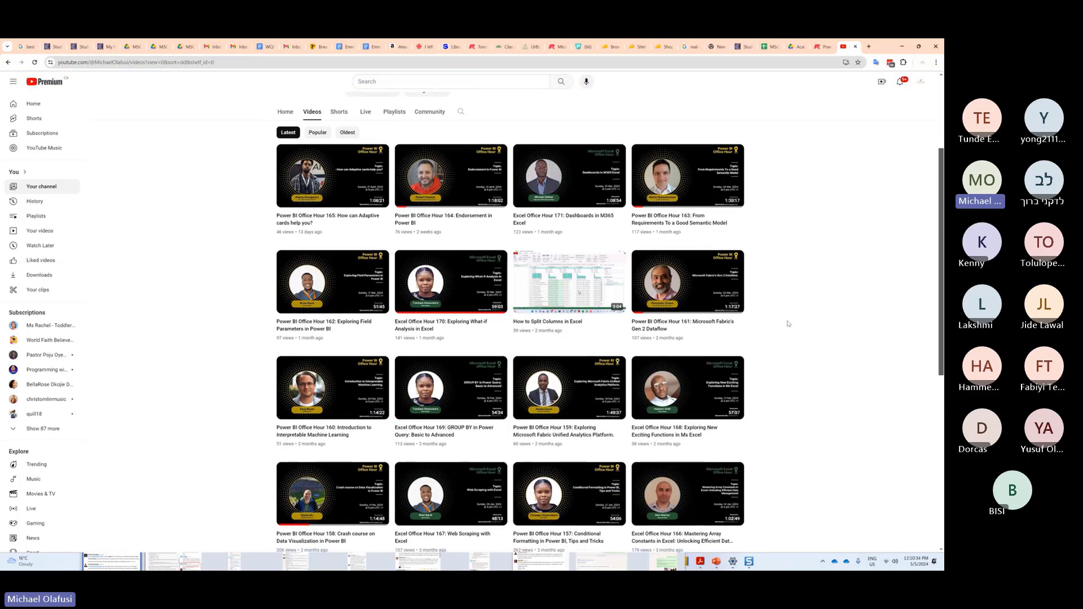
scroll(789, 323, "down", 4)
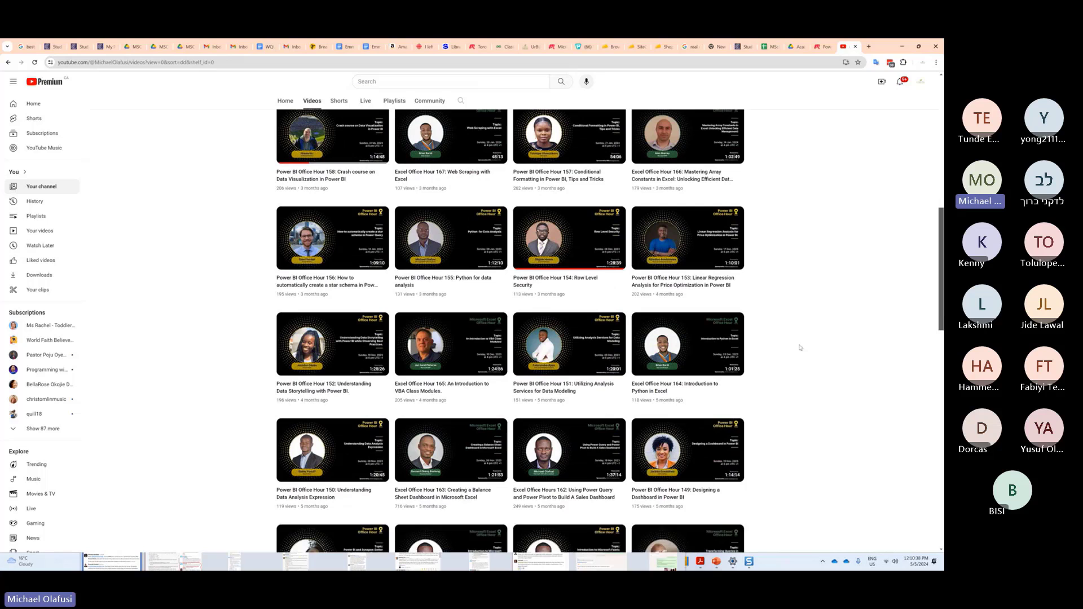
scroll(791, 337, "down", 3)
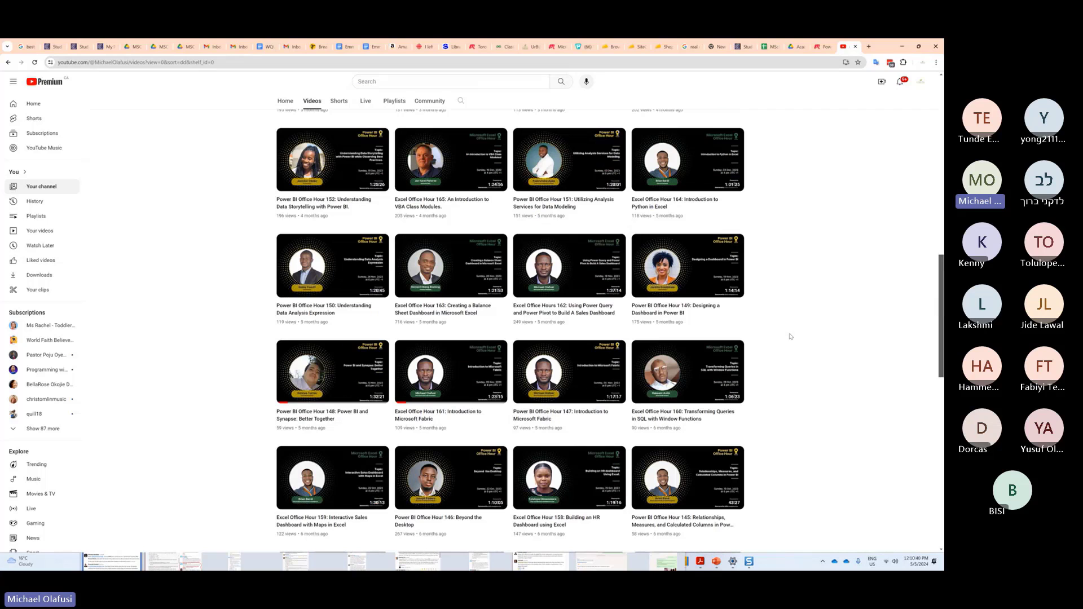
scroll(791, 337, "down", 1)
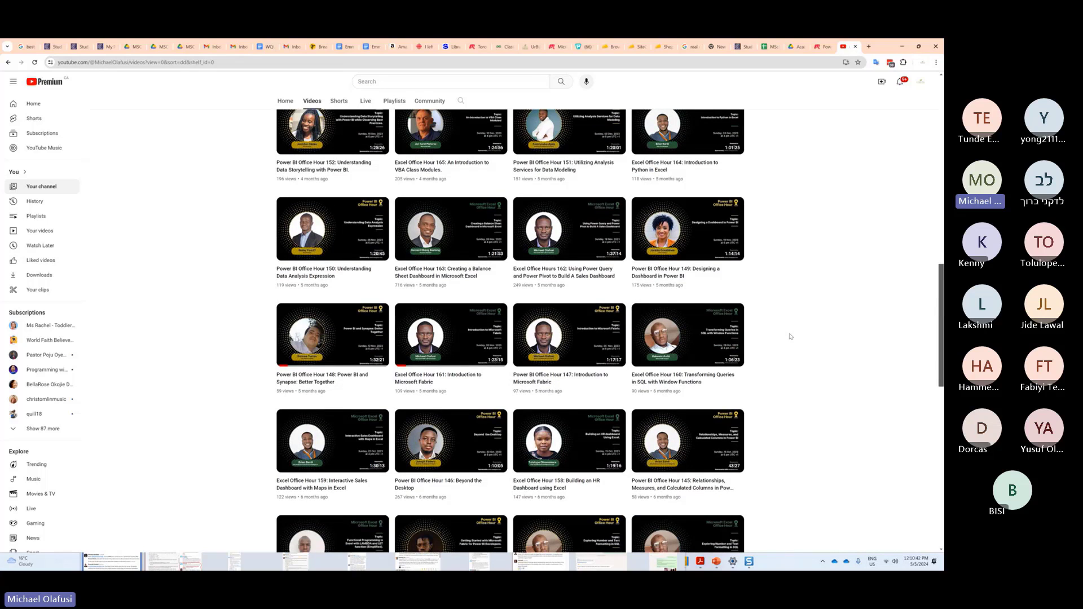
scroll(790, 337, "down", 9)
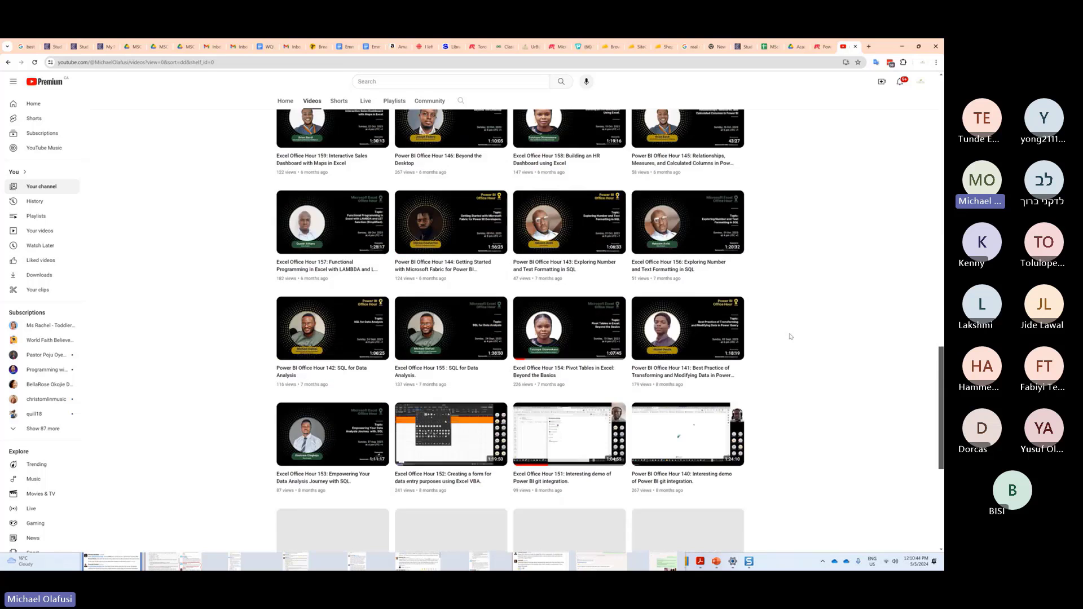
scroll(790, 337, "down", 1)
scroll(790, 337, "down", 2)
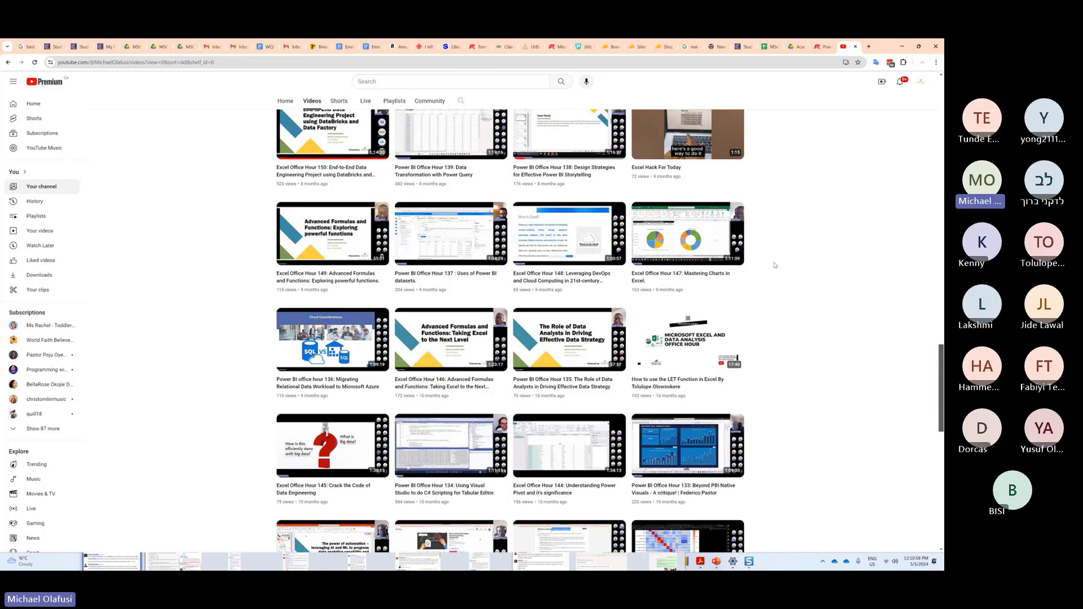
scroll(774, 265, "down", 3)
scroll(775, 265, "up", 12)
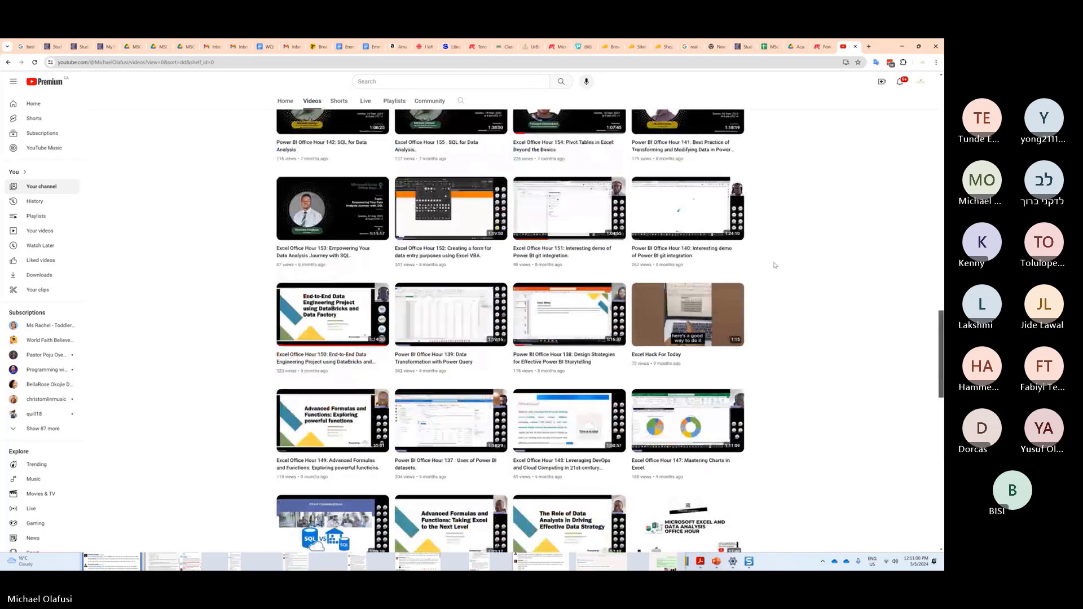
scroll(774, 266, "up", 3)
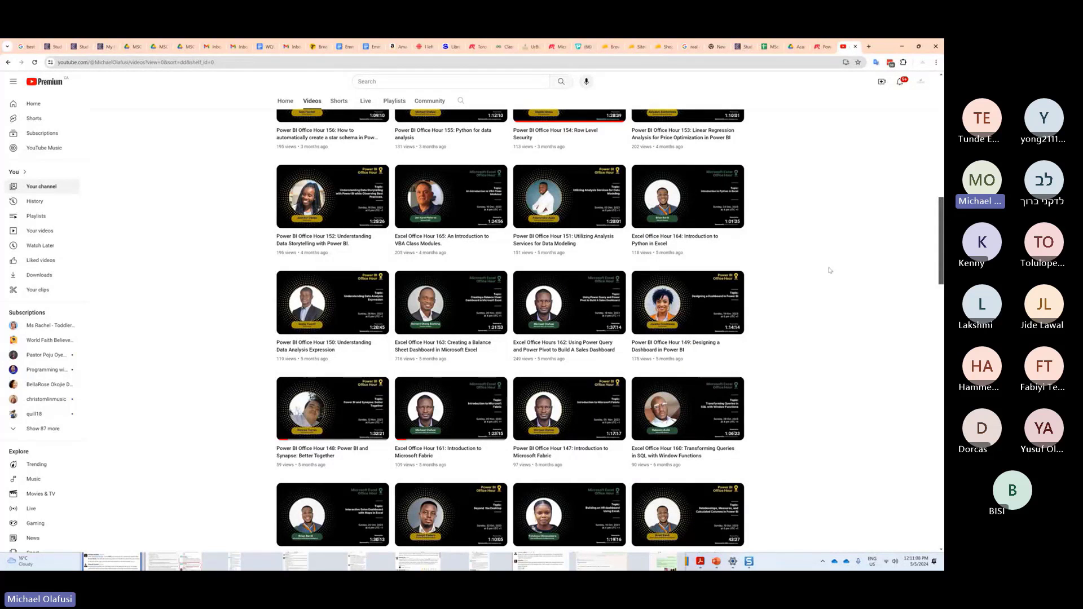
scroll(793, 226, "up", 2)
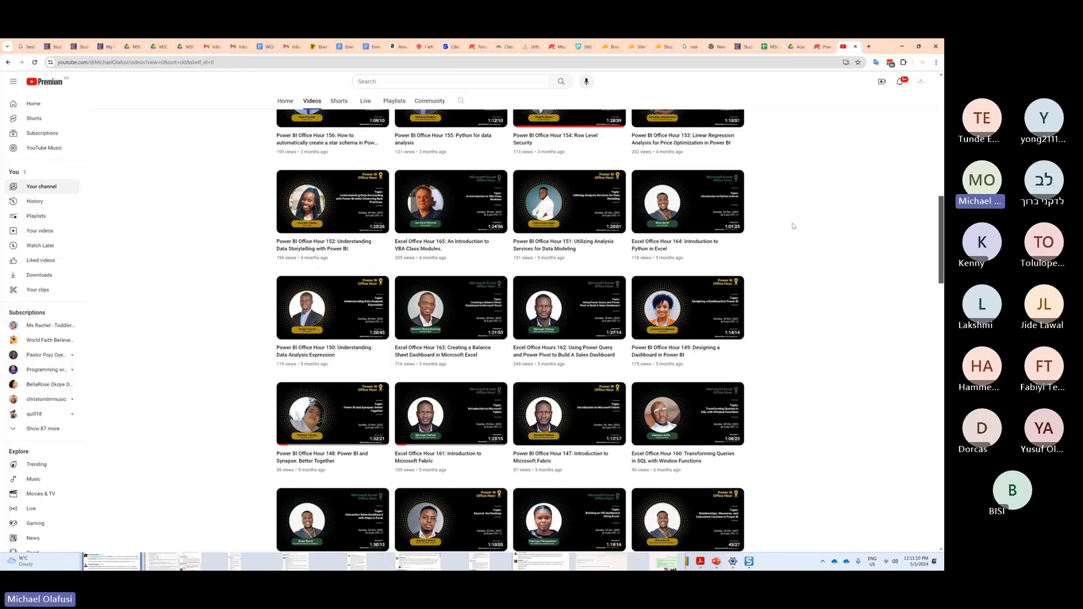
scroll(792, 227, "up", 2)
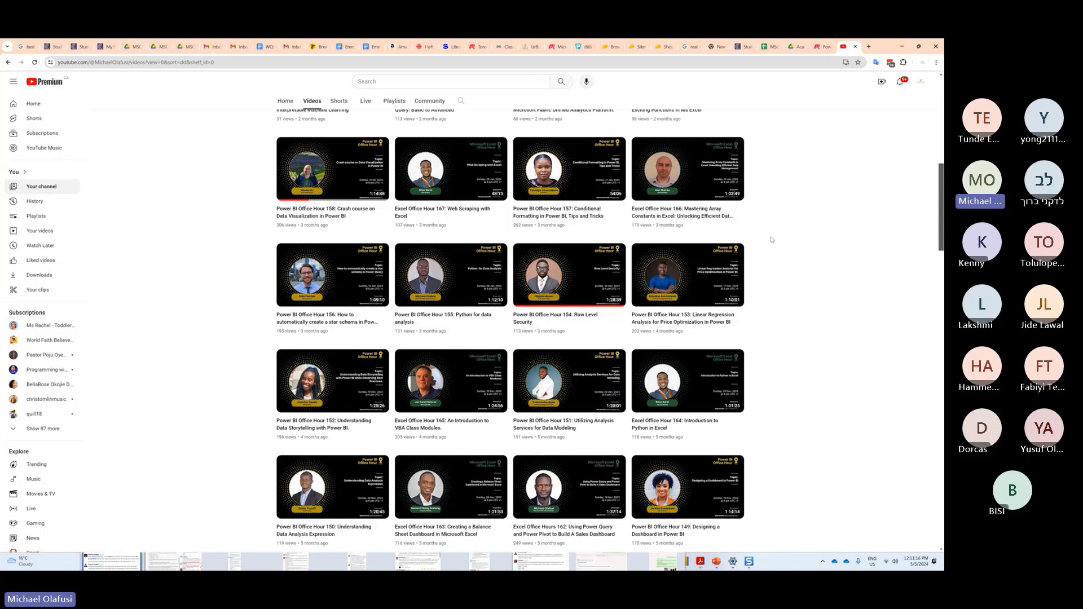
scroll(797, 198, "up", 3)
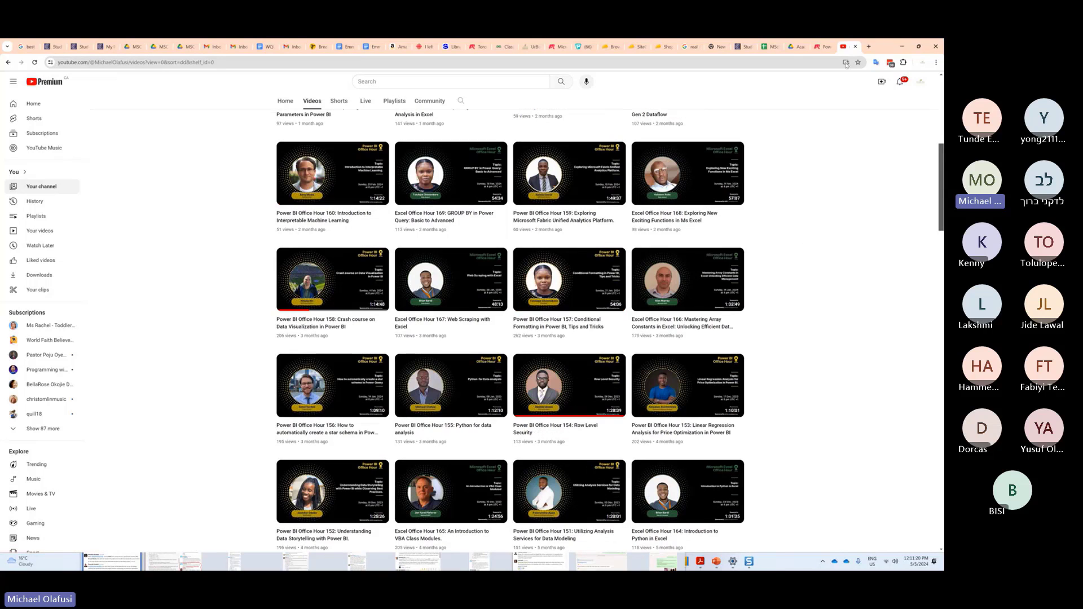
Search Google for "excel books" in a new browser tab.
left_click(870, 46)
type("ex")
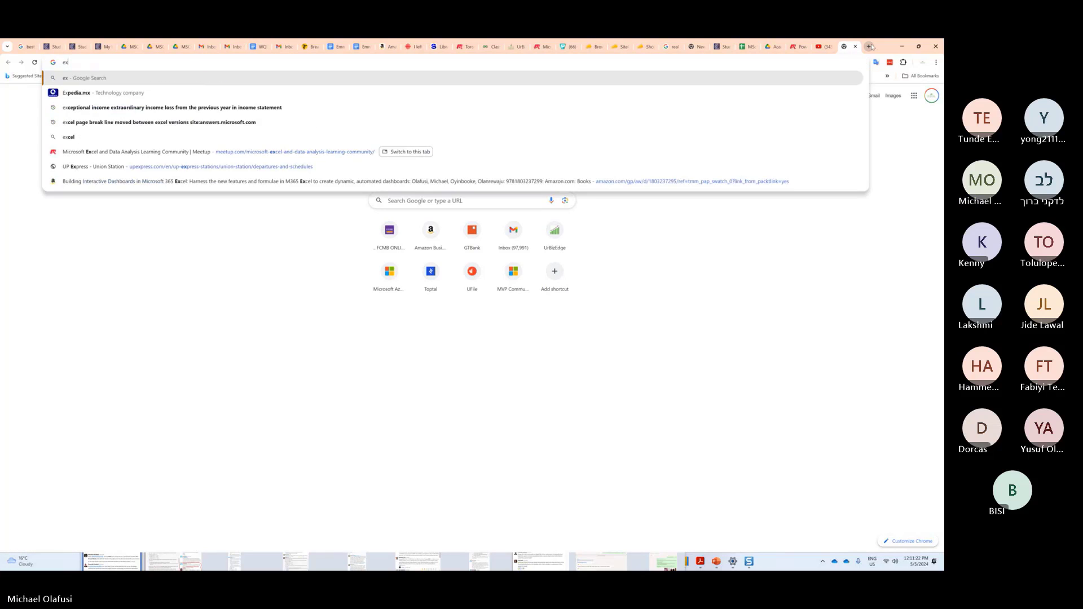
type("cel")
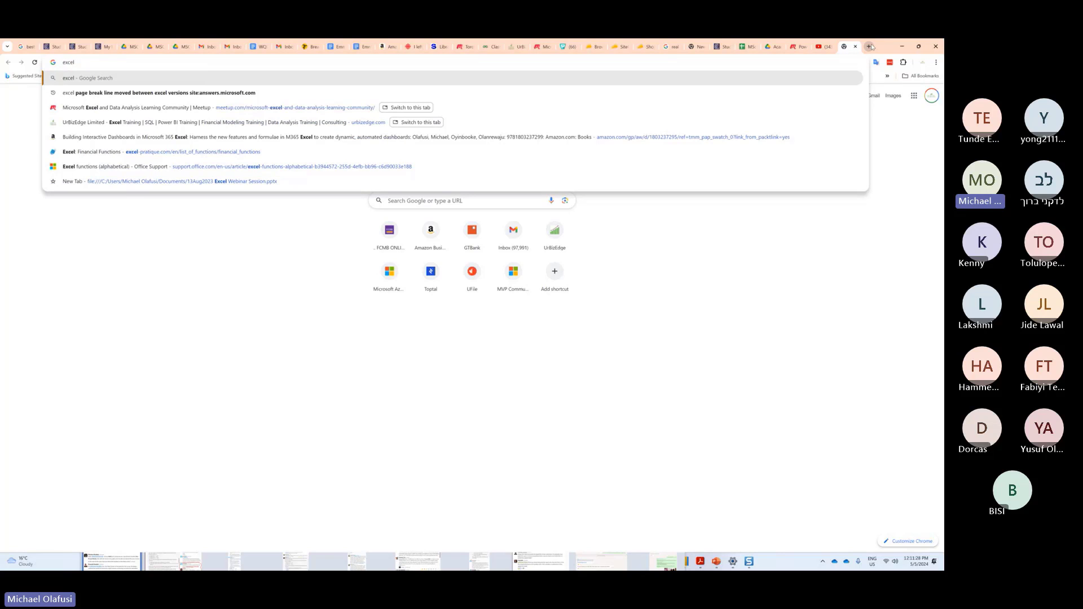
type("books")
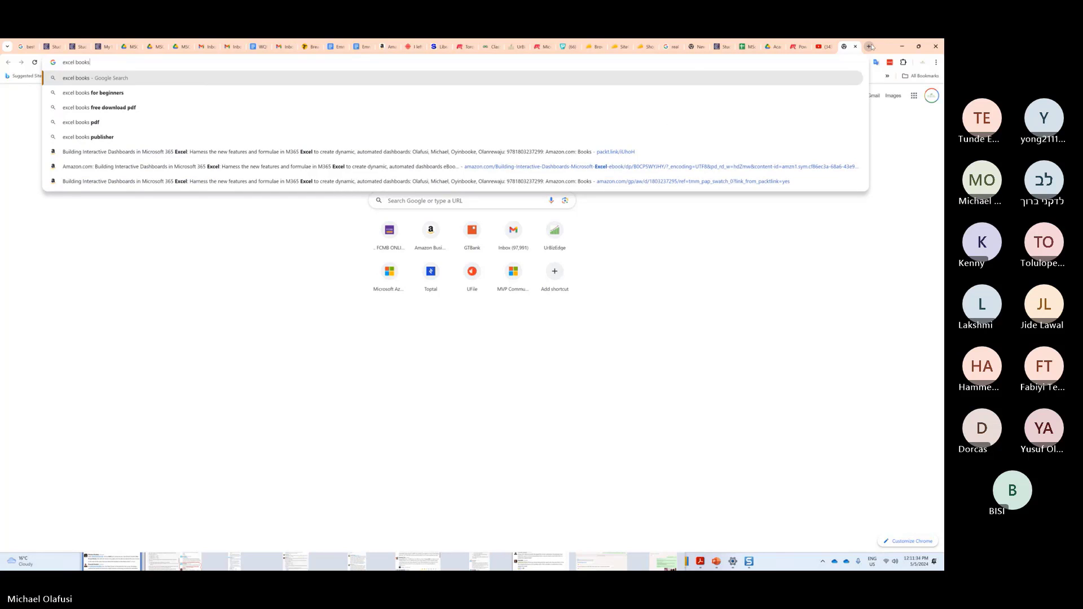
key("Return")
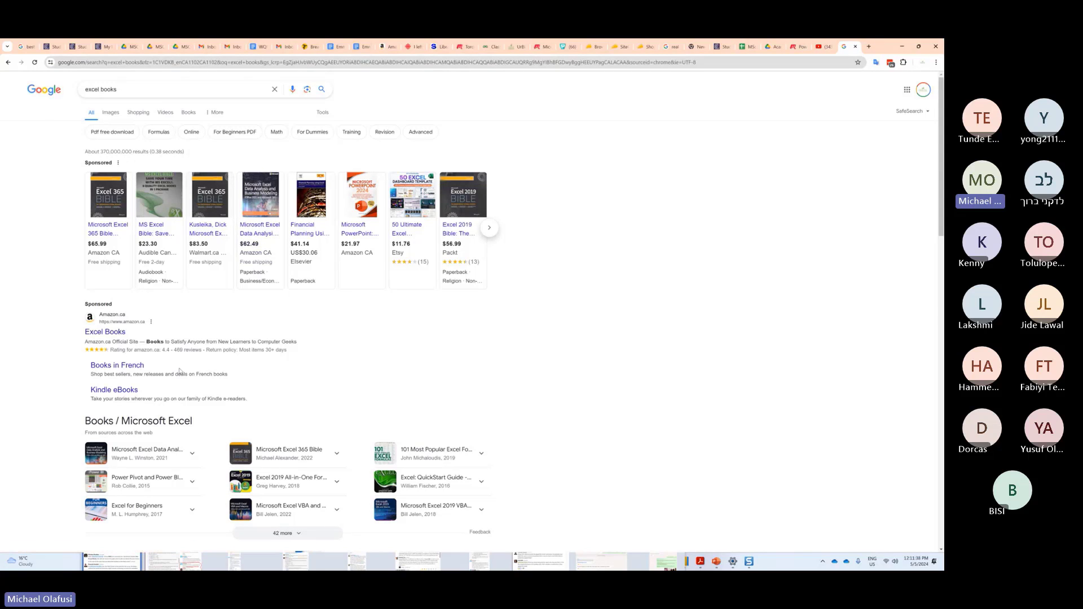
Look over the search results and open the sponsored Amazon.ca "Excel Books" result.
scroll(156, 316, "down", 8)
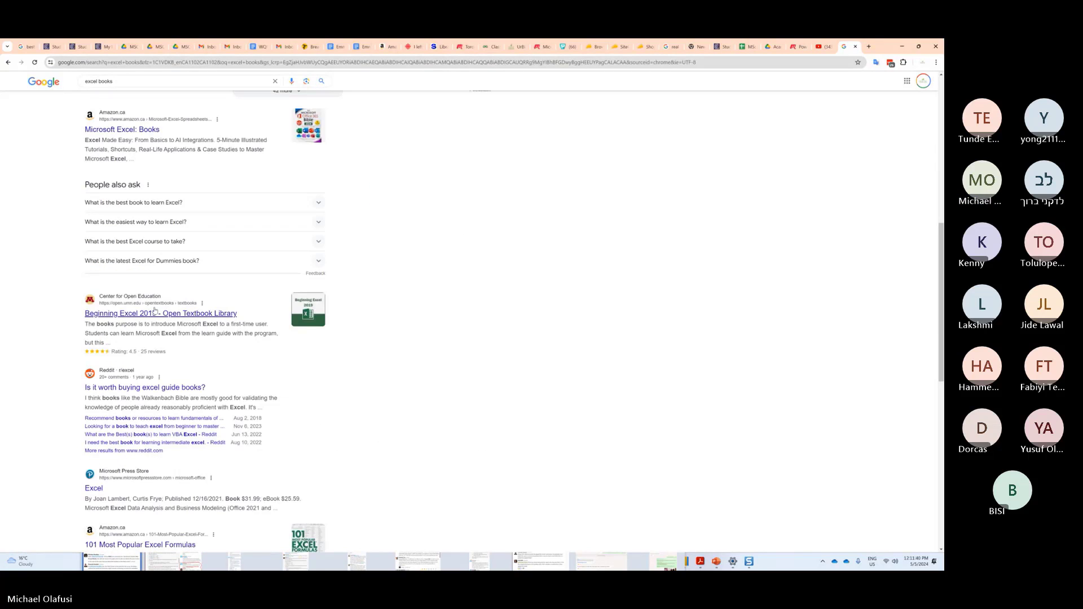
scroll(155, 309, "up", 8)
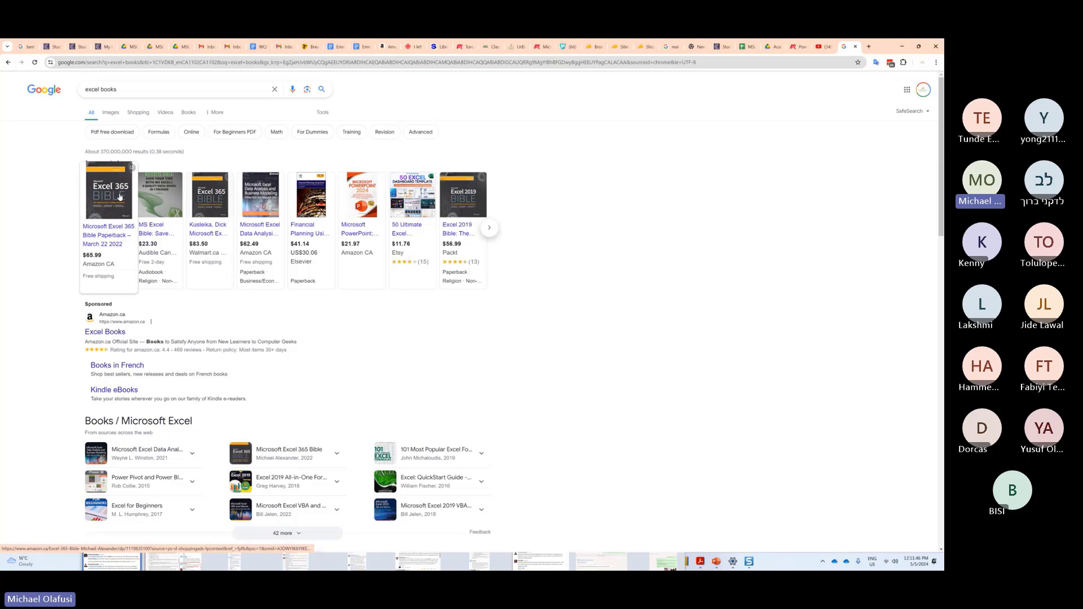
left_click(107, 332)
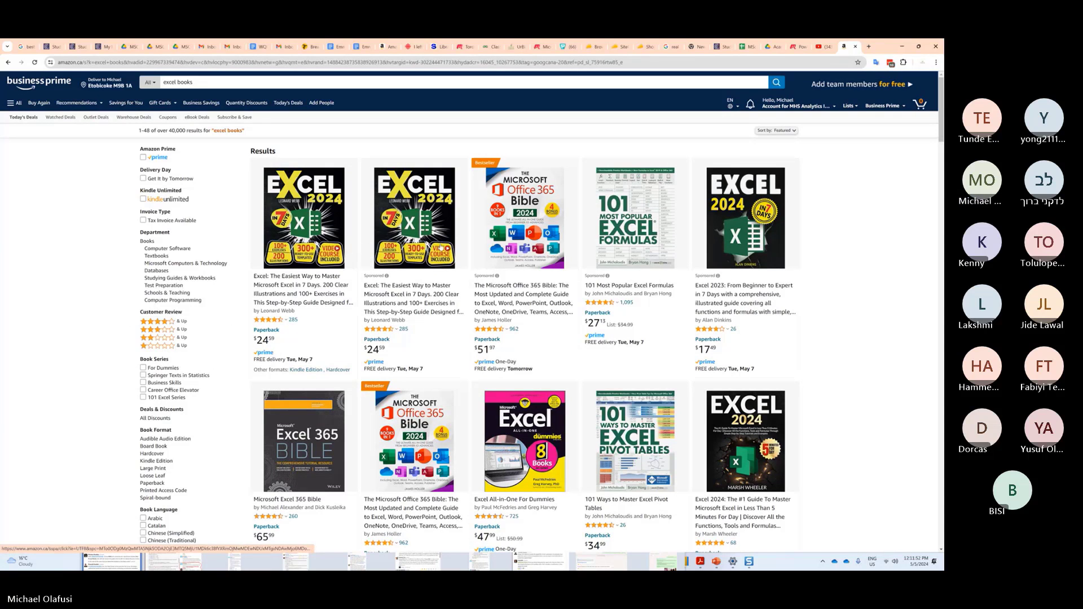
Look over the Amazon Excel book results and filter them to the Paperback book format.
scroll(488, 232, "down", 2)
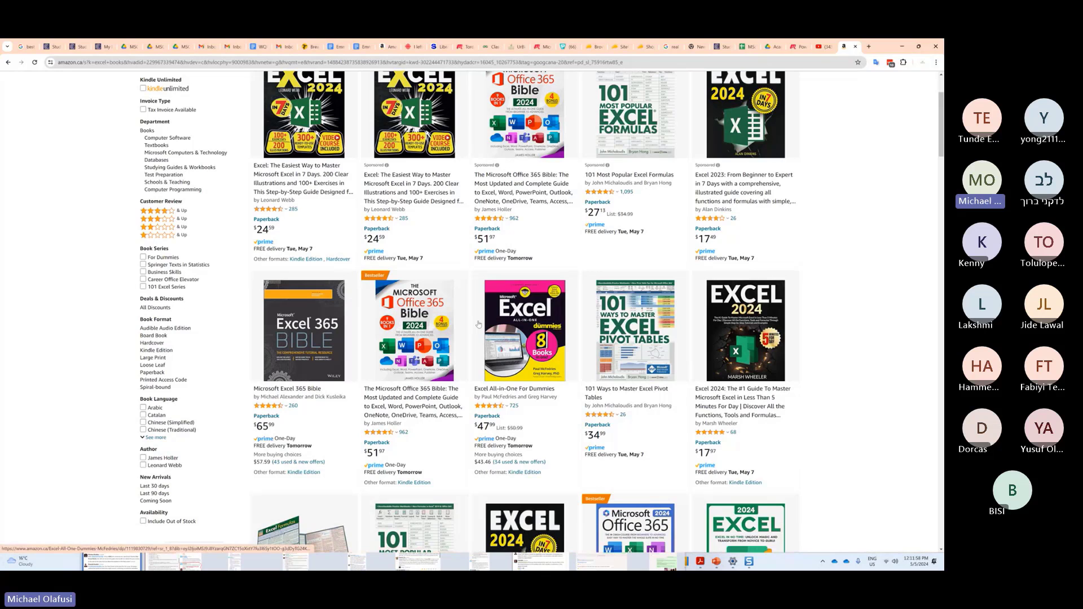
scroll(816, 316, "down", 2)
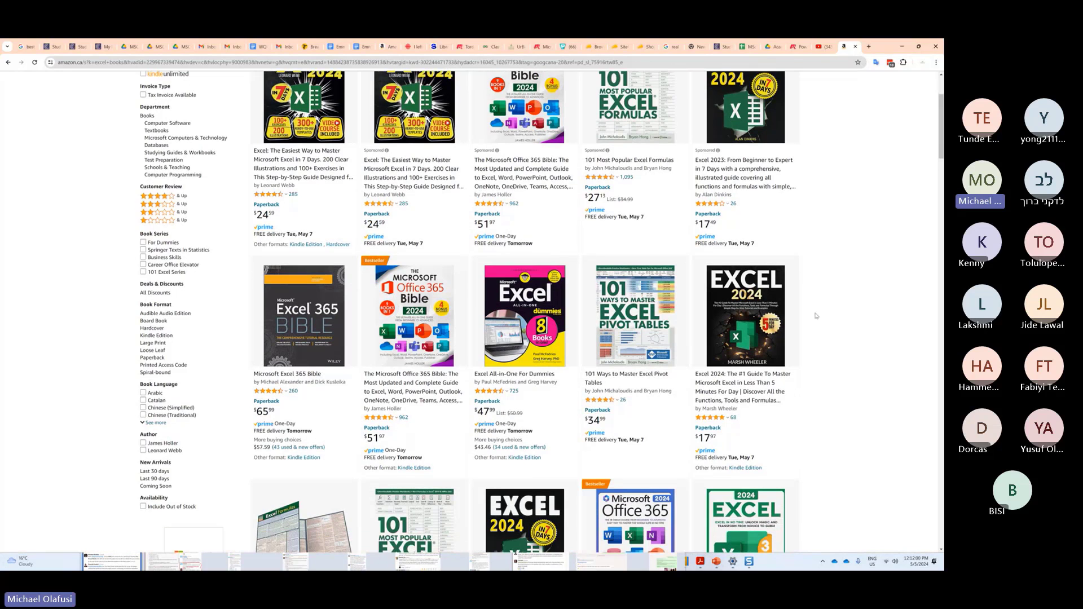
scroll(340, 210, "up", 4)
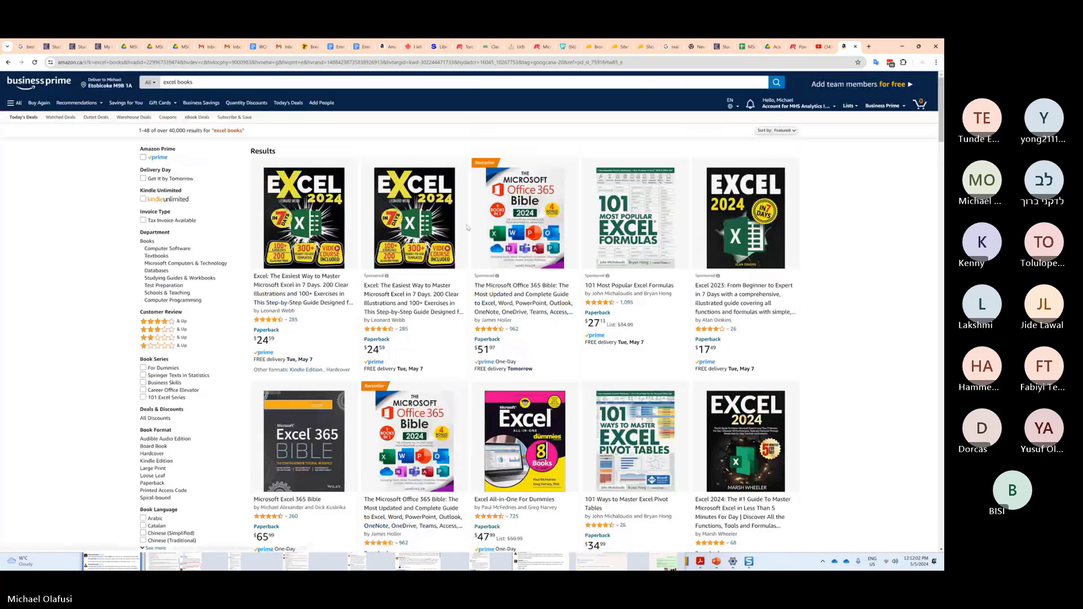
scroll(105, 368, "down", 4)
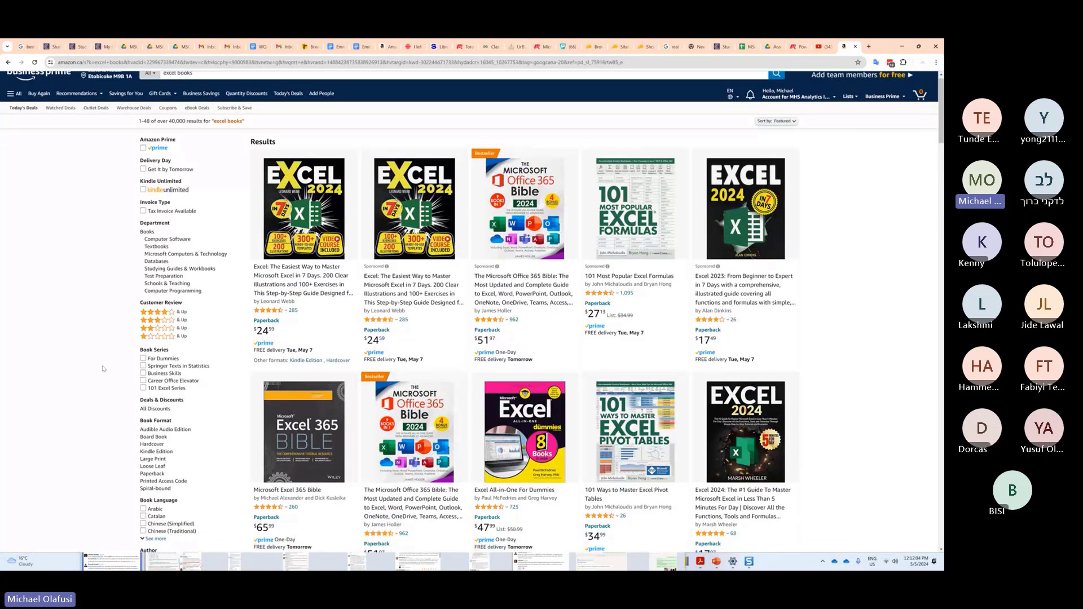
scroll(103, 369, "up", 4)
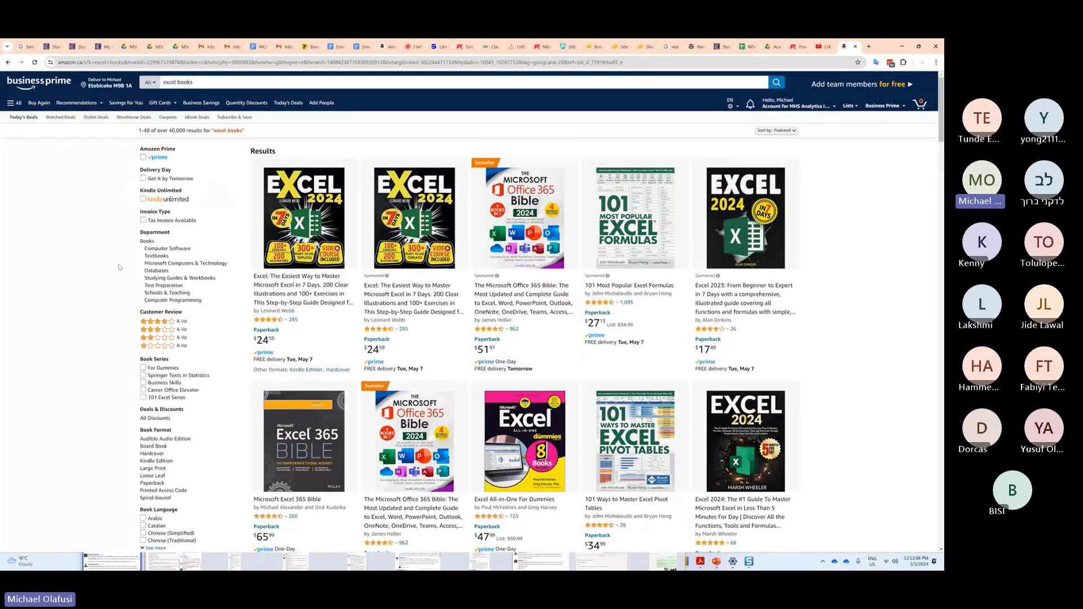
scroll(97, 340, "down", 2)
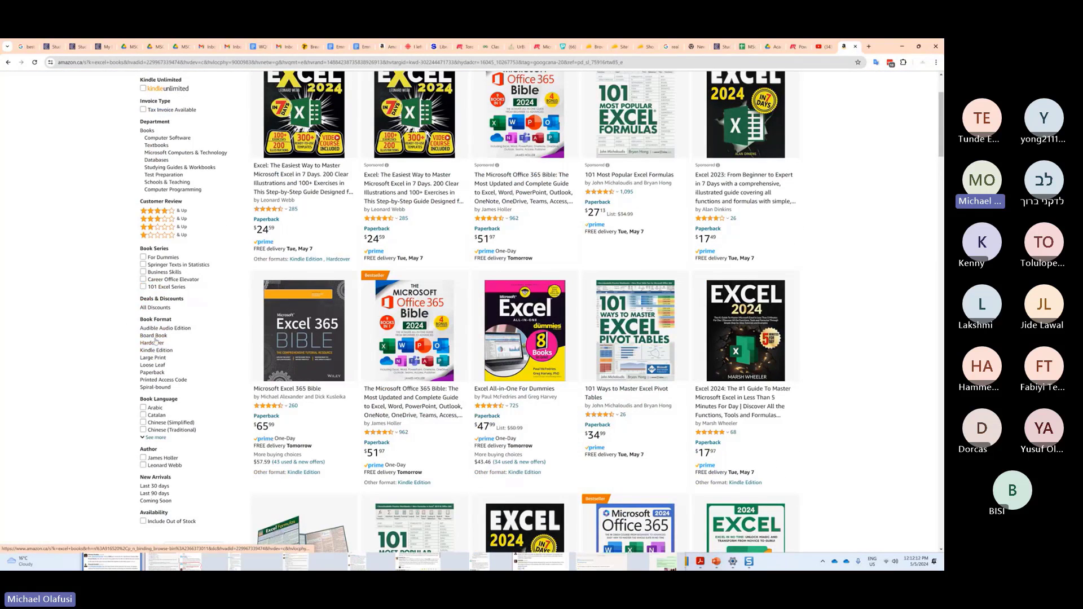
left_click(151, 373)
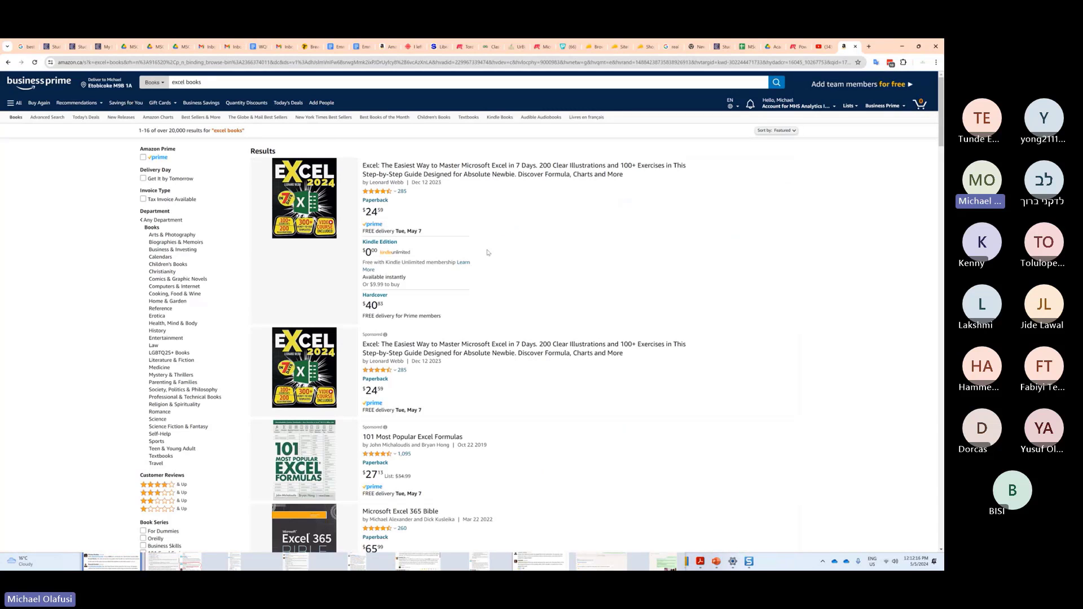
Look through the whole first page of paperback Excel book results on Amazon and return to the start of the list.
scroll(546, 227, "down", 6)
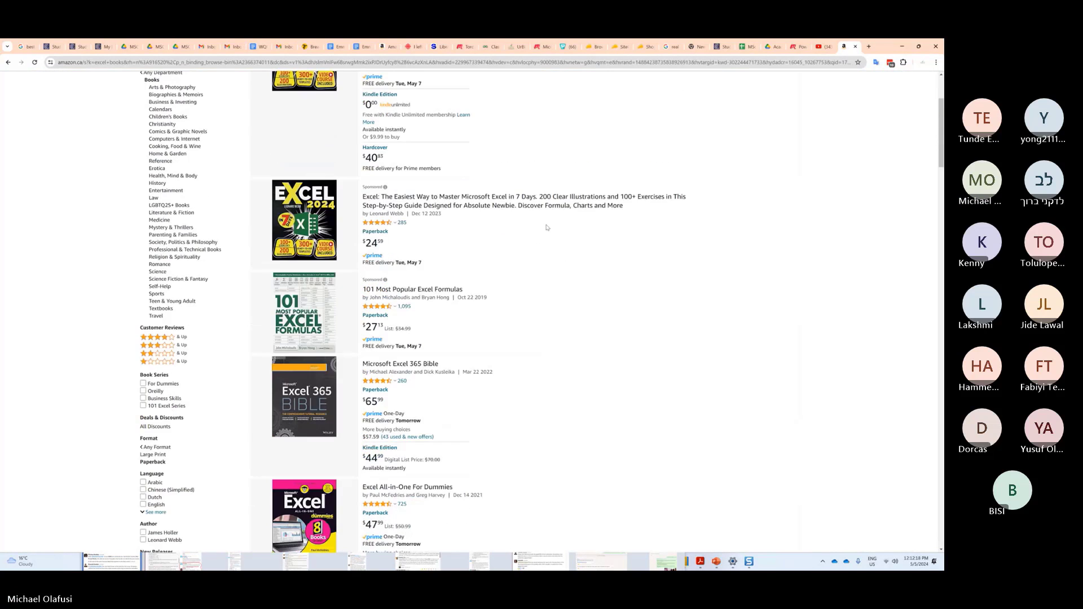
scroll(546, 227, "down", 6)
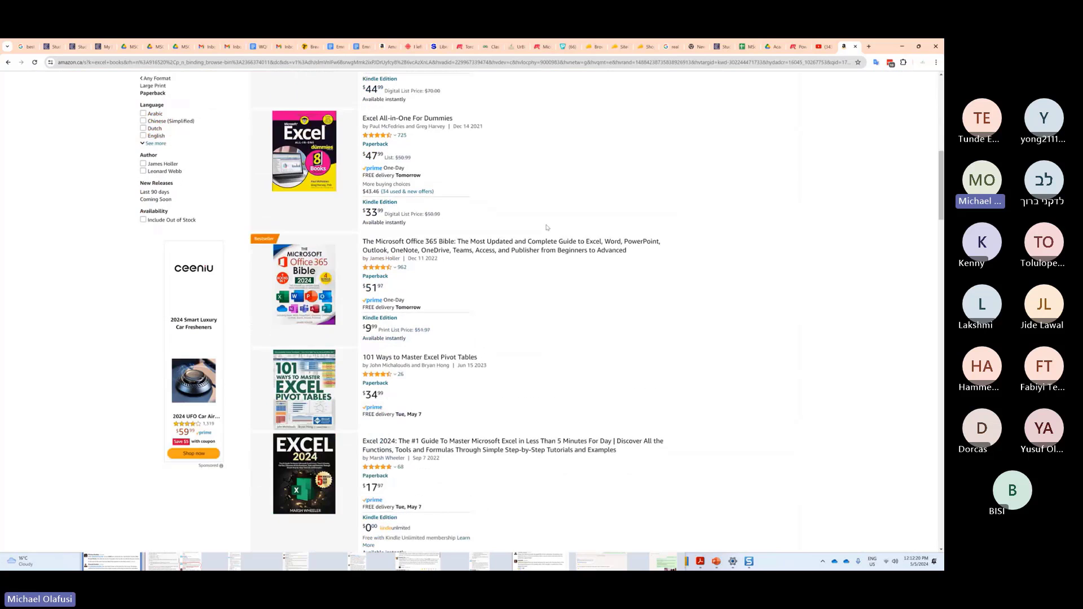
scroll(547, 227, "down", 3)
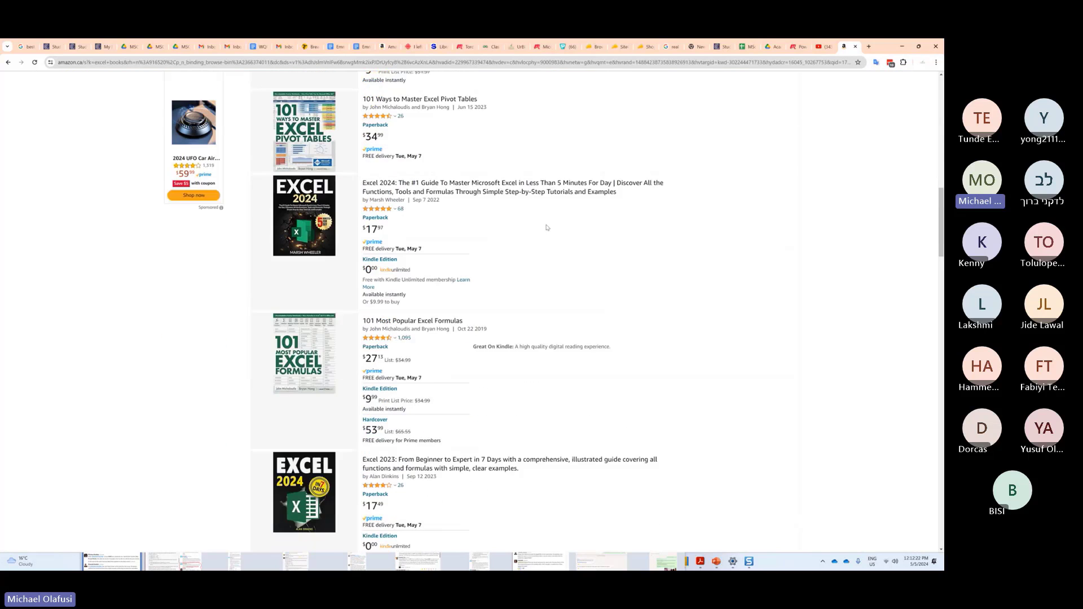
scroll(546, 227, "down", 2)
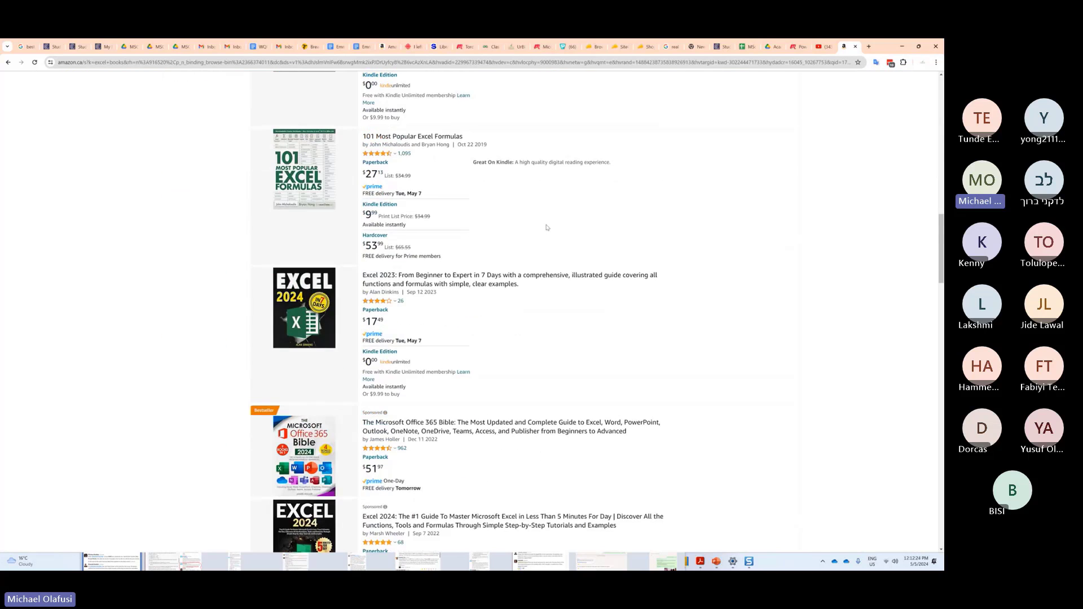
scroll(546, 227, "down", 5)
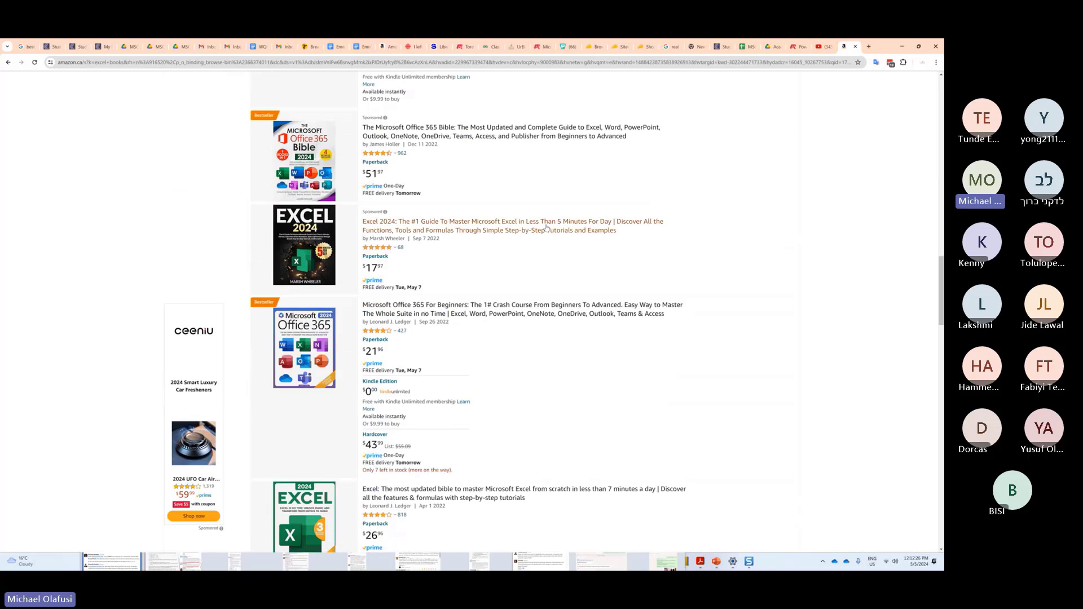
scroll(546, 228, "down", 1)
scroll(467, 222, "down", 2)
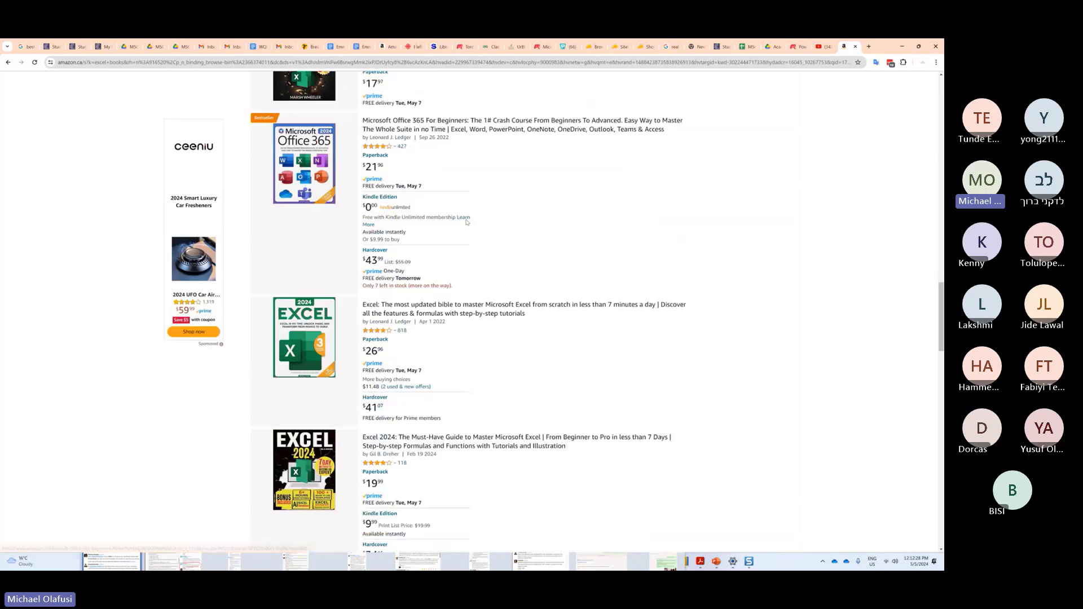
scroll(467, 223, "down", 8)
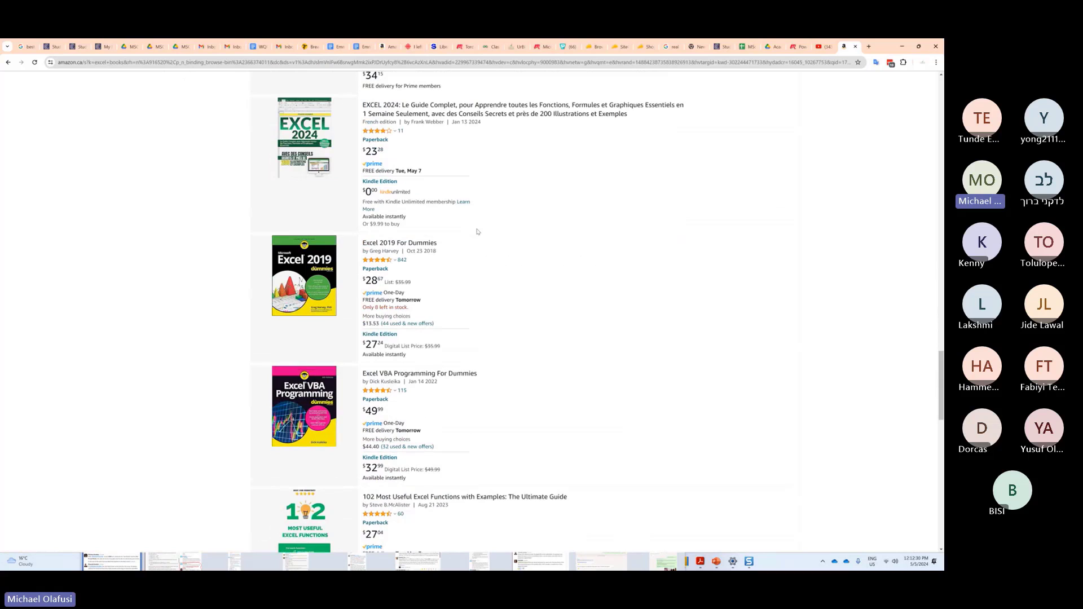
scroll(541, 279, "down", 2)
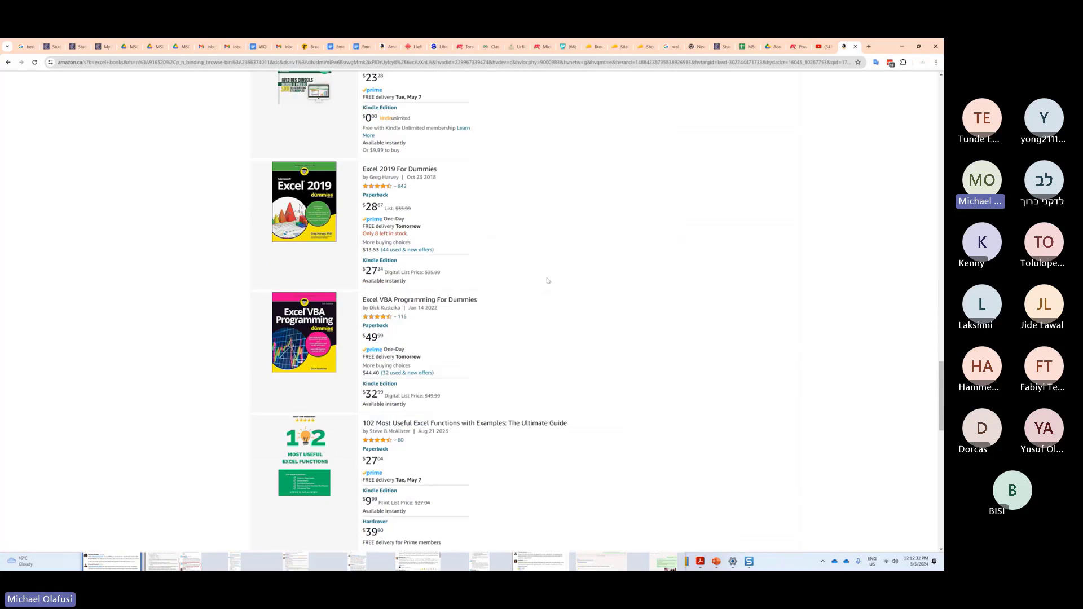
scroll(557, 278, "down", 1)
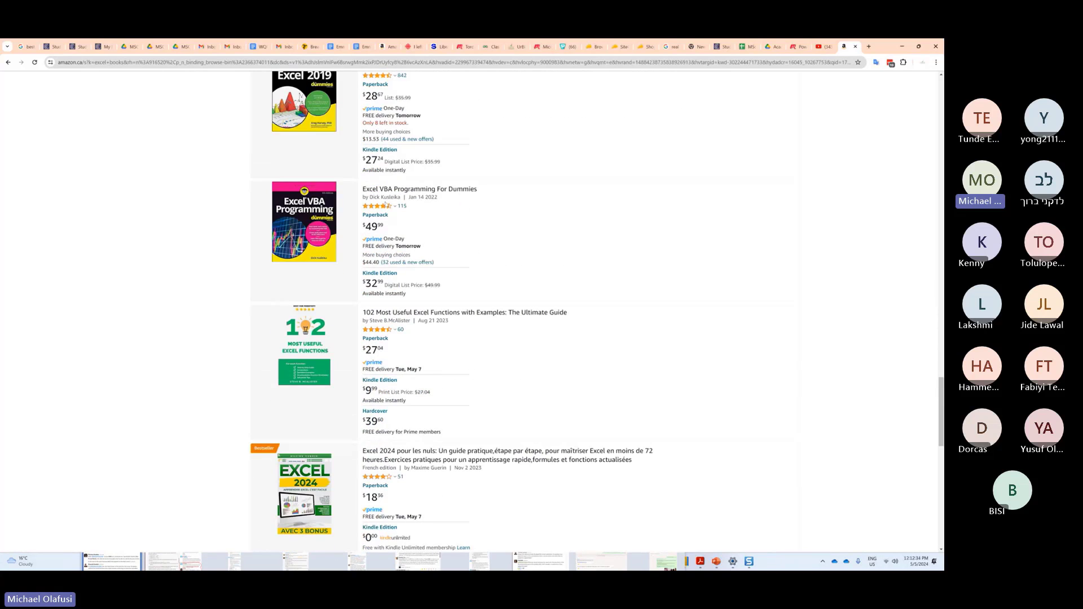
scroll(543, 221, "down", 4)
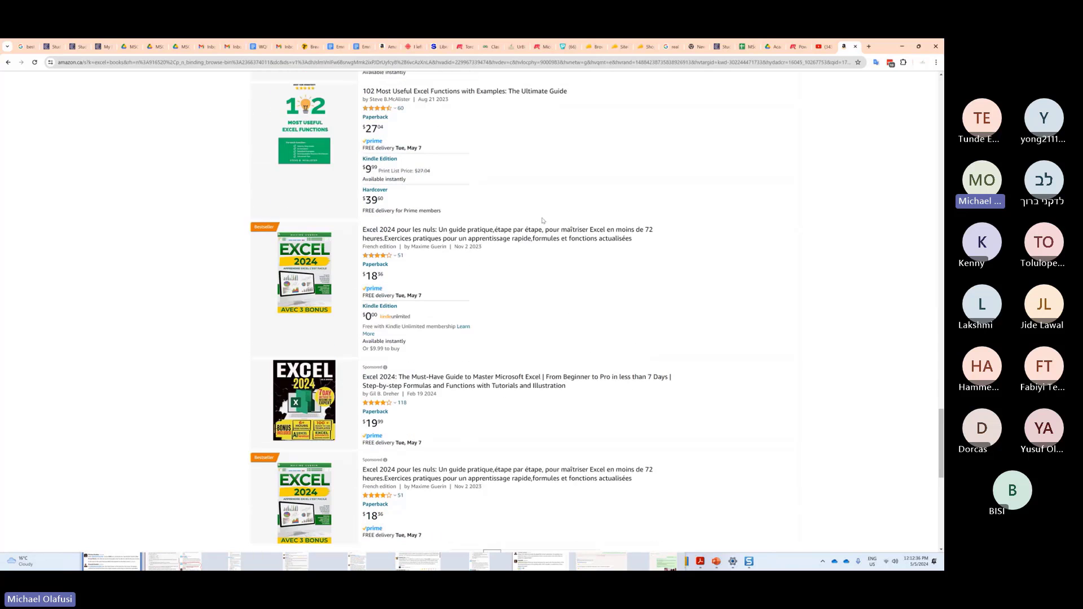
scroll(543, 221, "down", 1)
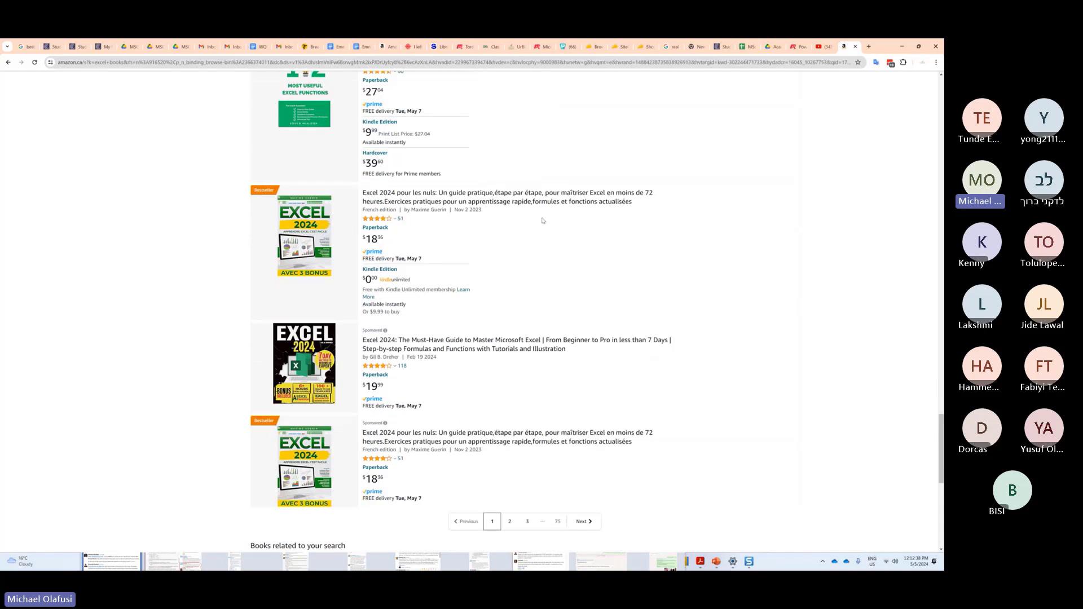
scroll(542, 220, "down", 3)
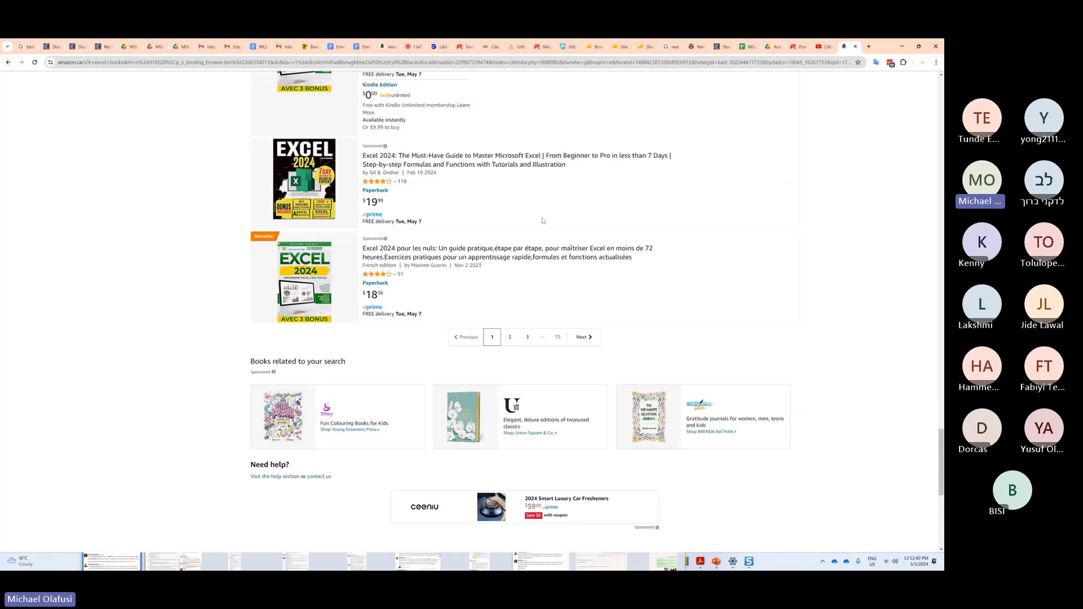
scroll(543, 221, "up", 12)
scroll(543, 220, "up", 2)
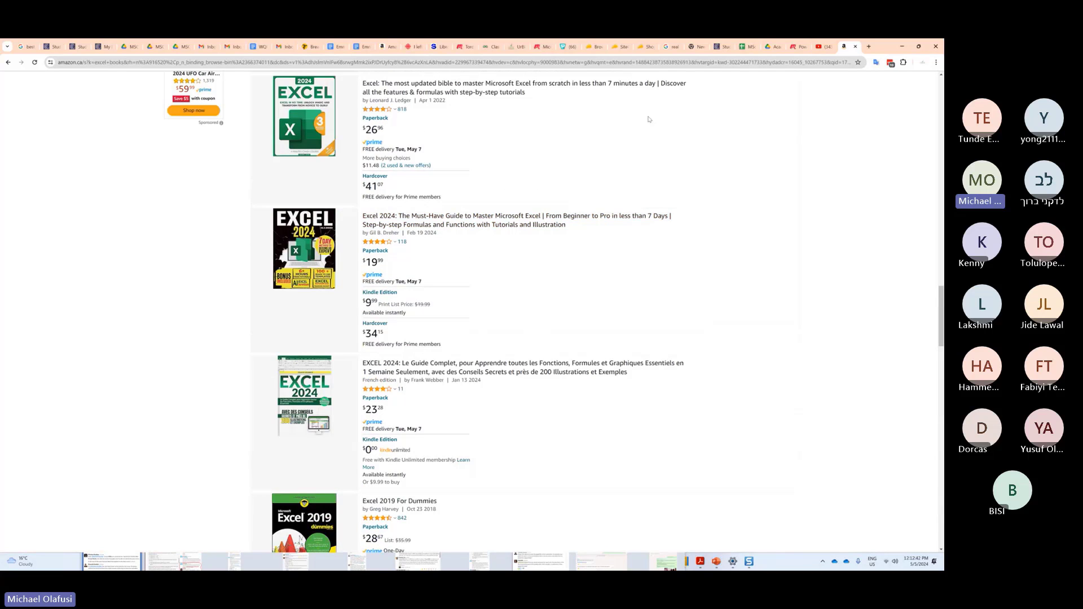
scroll(624, 186, "up", 9)
scroll(649, 119, "up", 10)
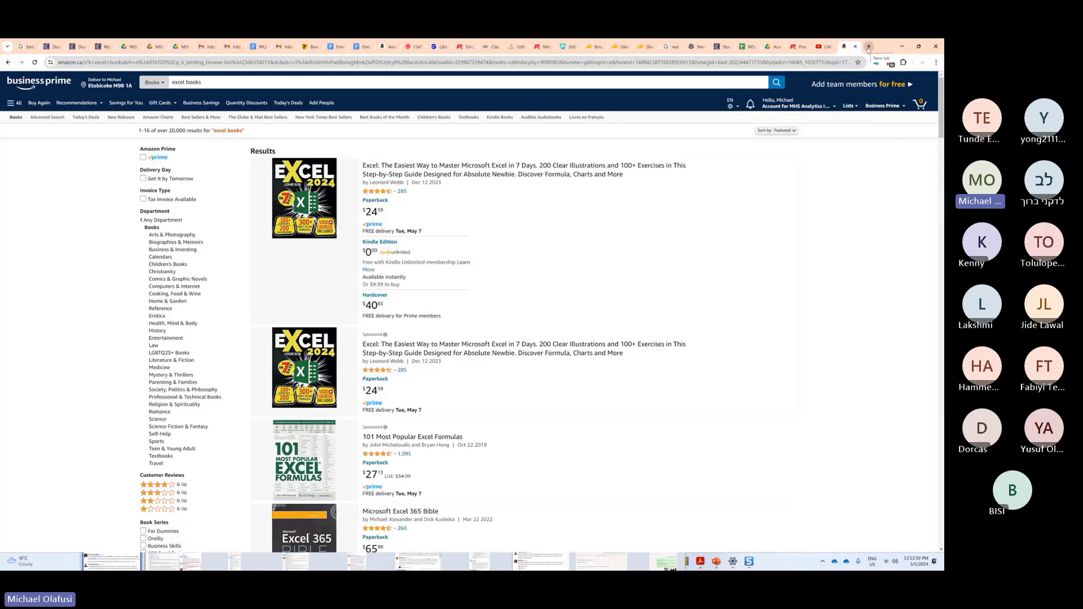
Open a new browser tab, switch back to the YouTube channel's videos and look through the older Excel and Power BI Office Hour sessions.
left_click(869, 47)
left_click(797, 47)
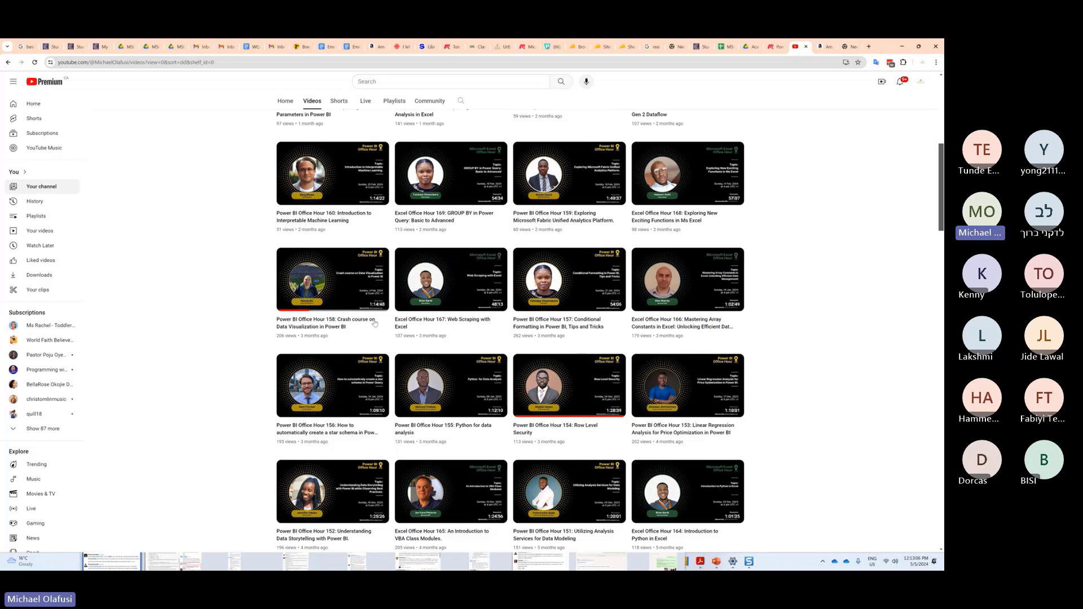
scroll(907, 375, "down", 5)
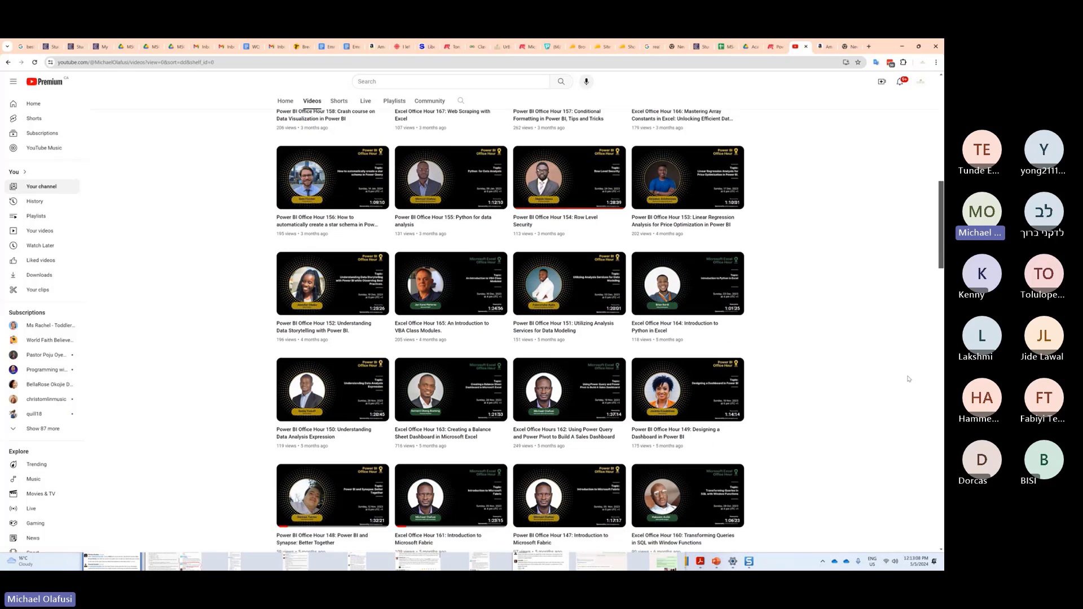
scroll(829, 334, "down", 3)
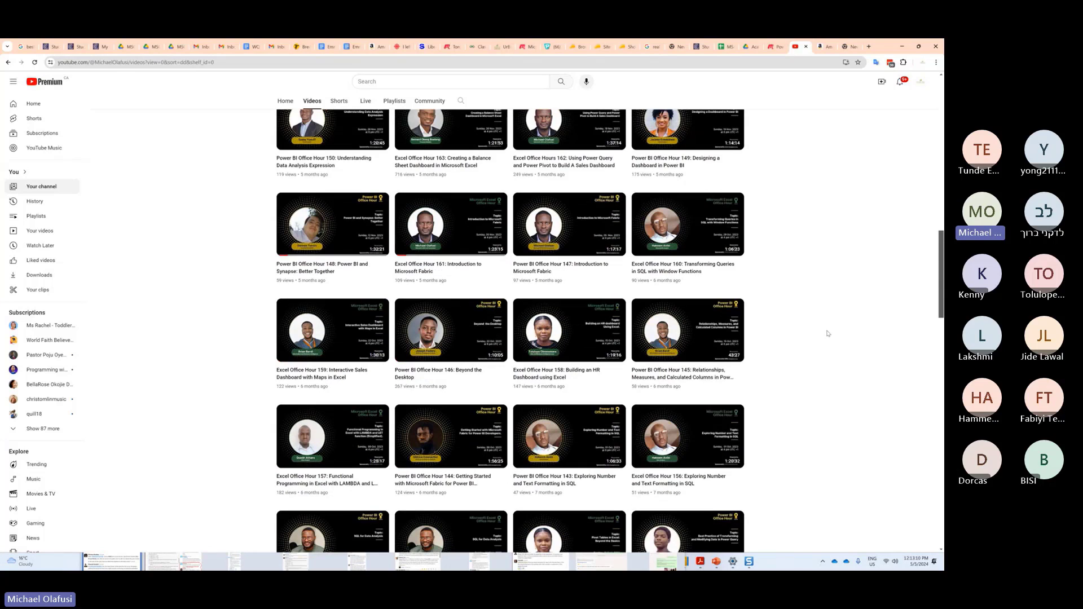